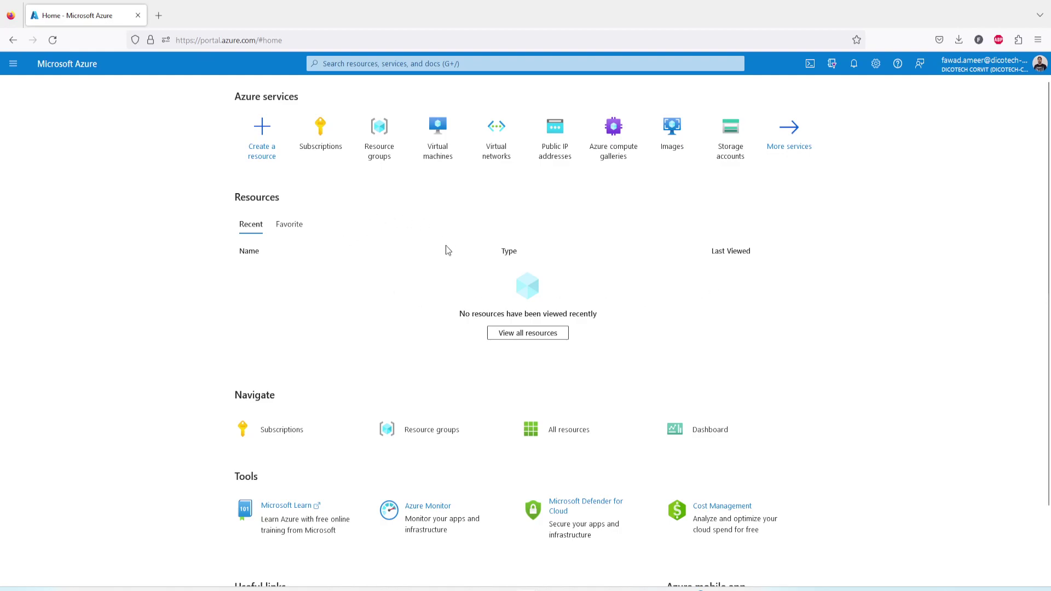
# Step: Search the portal for "subsc" and open the Subscriptions service
pyautogui.moveTo(323, 150)
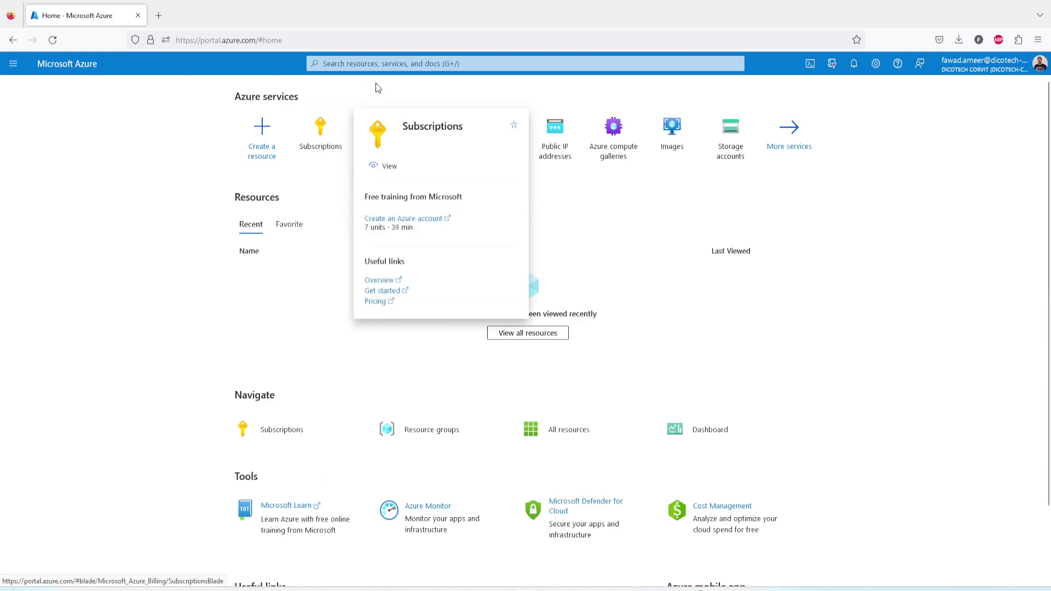
pyautogui.click(434, 62)
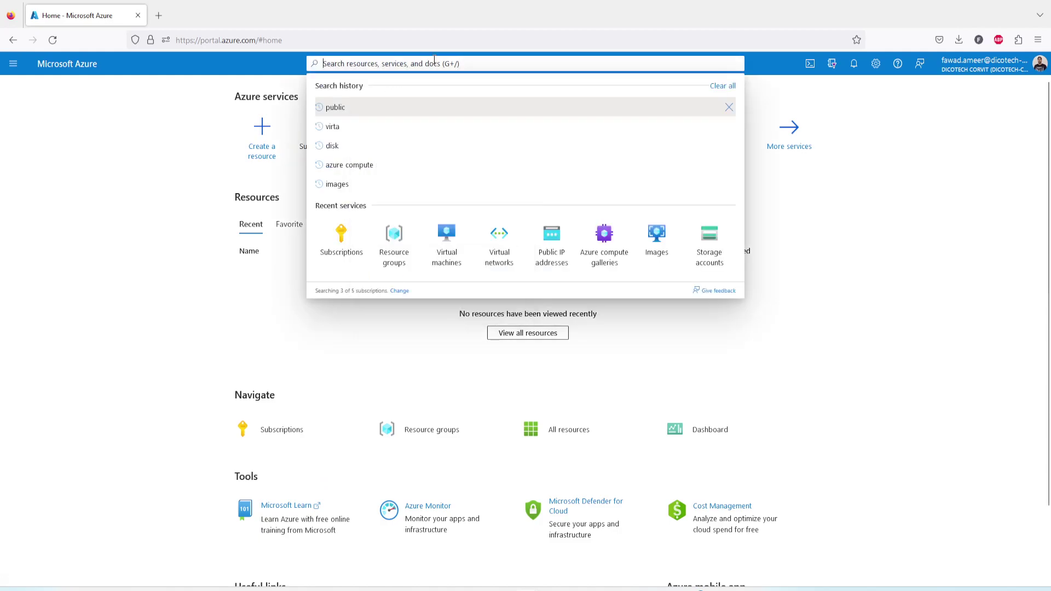
pyautogui.write('subsc')
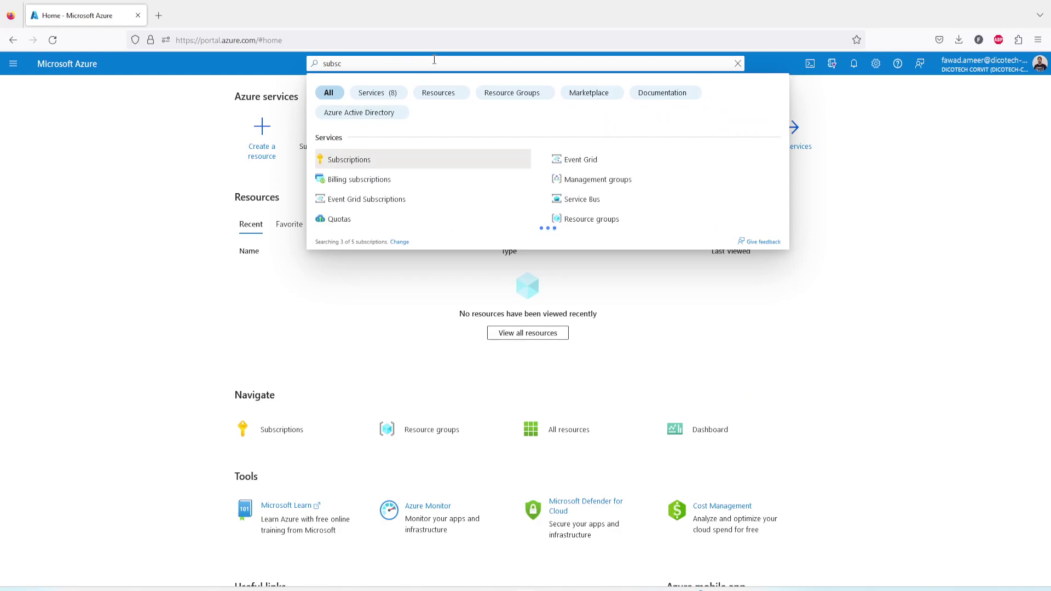
pyautogui.click(353, 161)
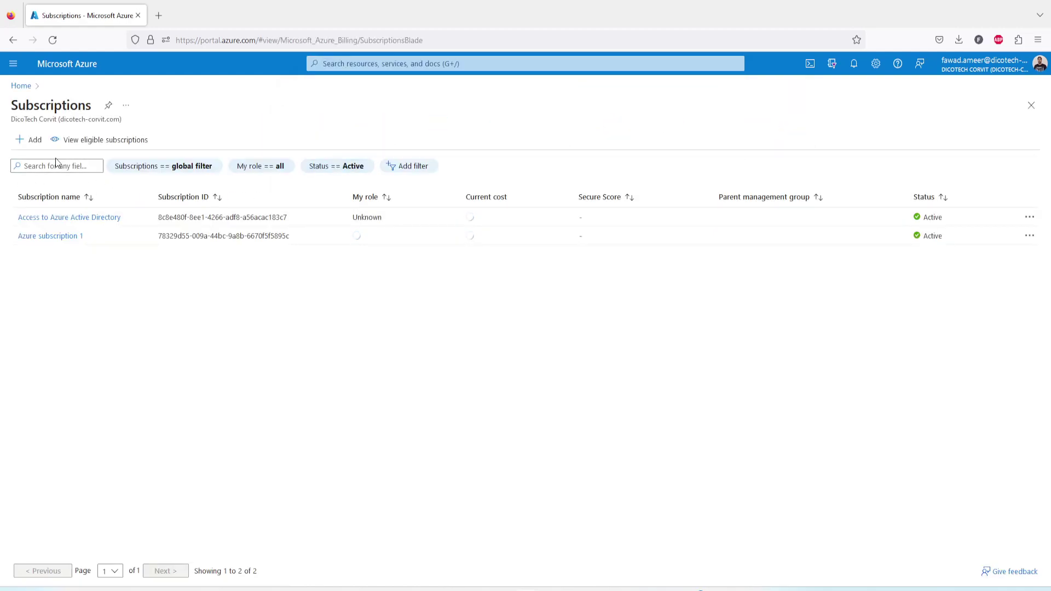
# Step: Create a new subscription named FOC, keeping the default billing details and the Microsoft Azure Plan
pyautogui.click(30, 142)
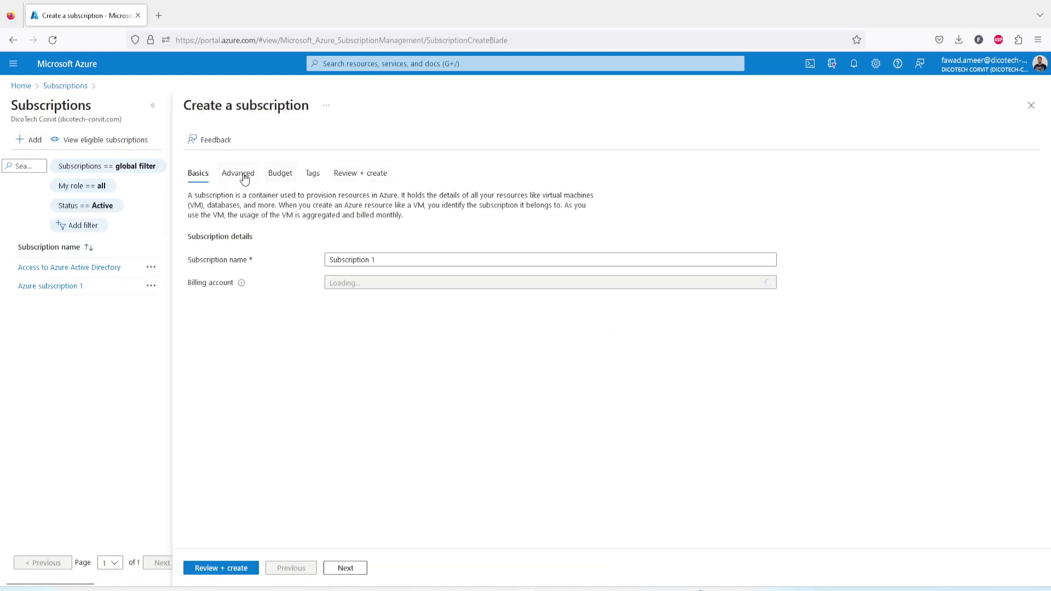
pyautogui.moveTo(392, 261); pyautogui.dragTo(253, 253)
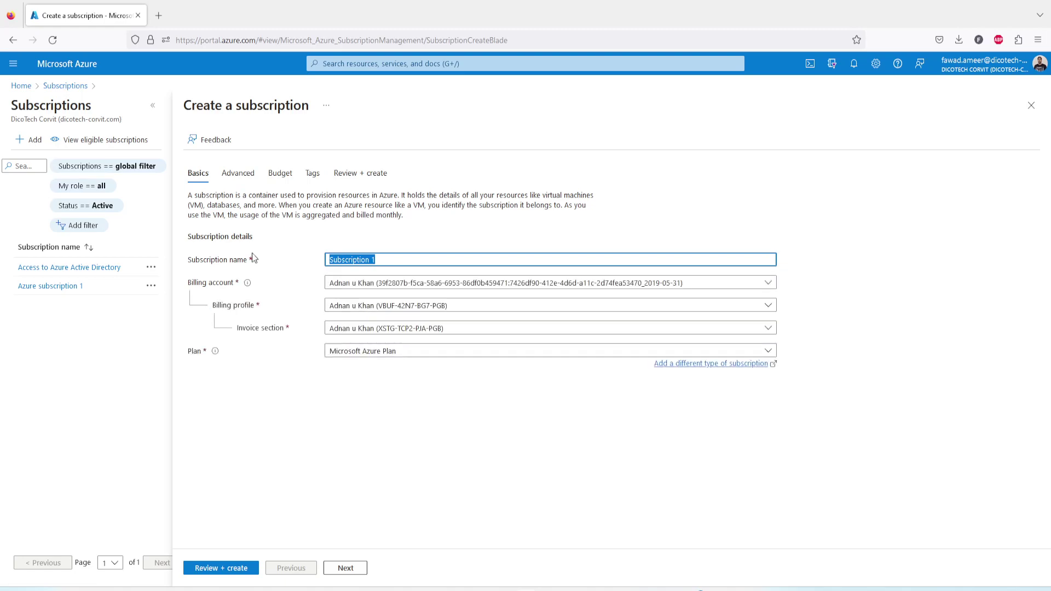
pyautogui.write('FOC')
pyautogui.click(238, 574)
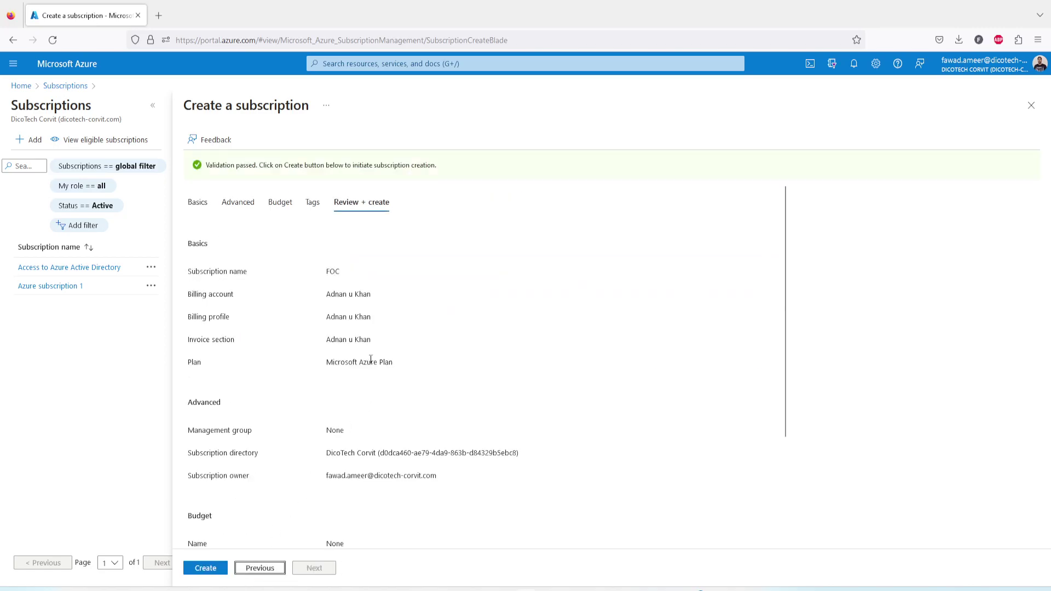
pyautogui.click(205, 569)
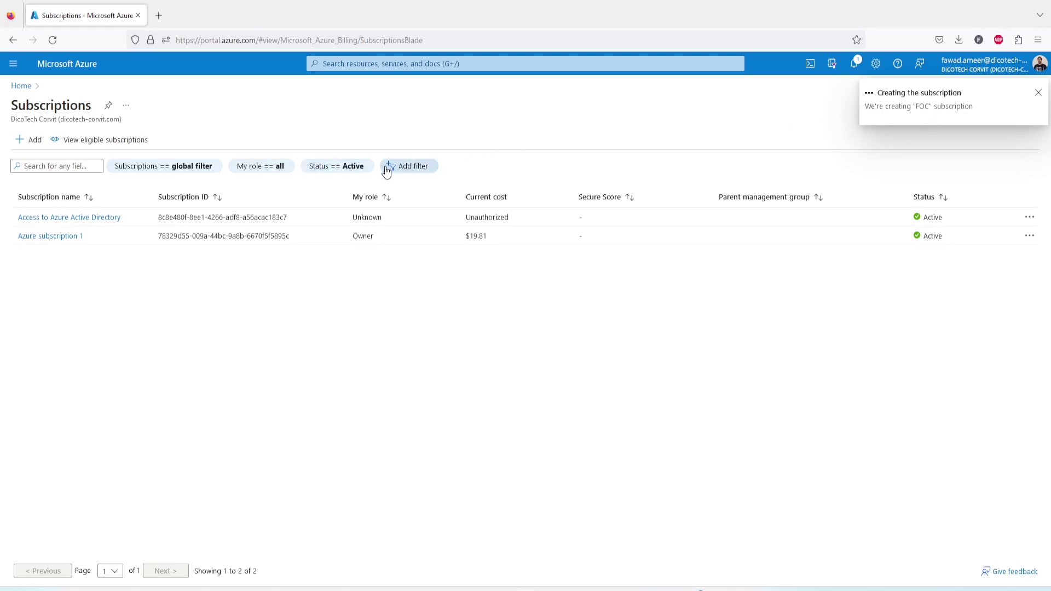
# Step: Go to the newly created FOC subscription from its creation notification and view its resource groups
pyautogui.click(854, 66)
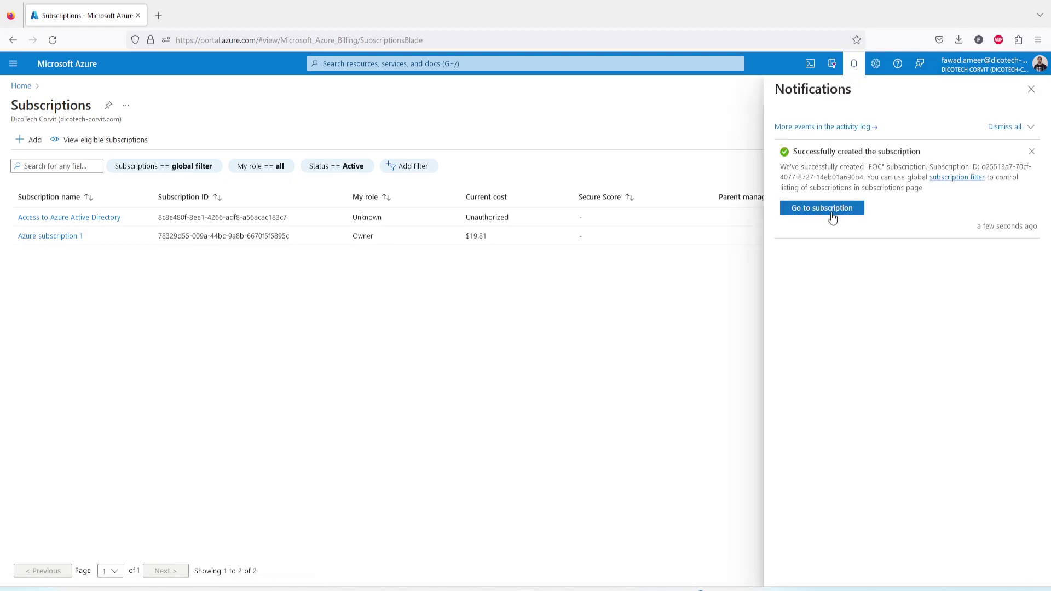
pyautogui.click(833, 213)
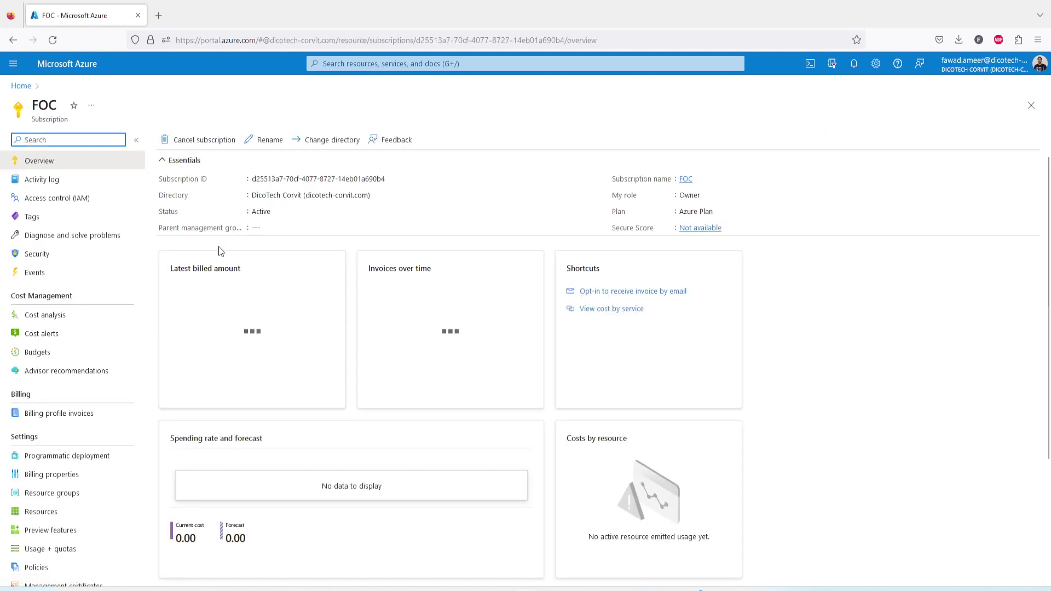
pyautogui.click(60, 496)
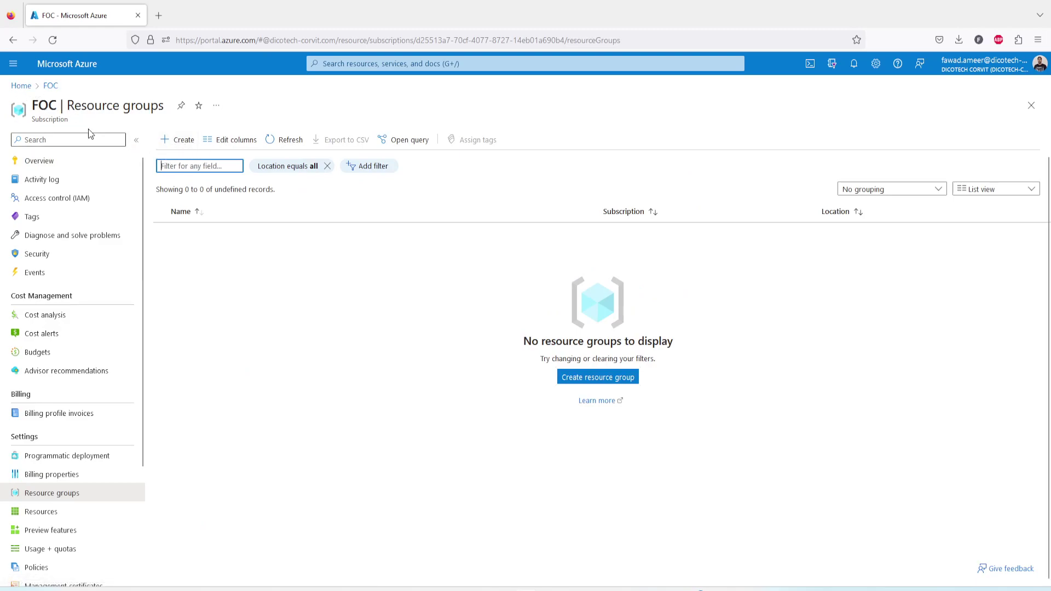
# Step: Return to the portal home page and search for the Resource groups service to open it
pyautogui.click(21, 86)
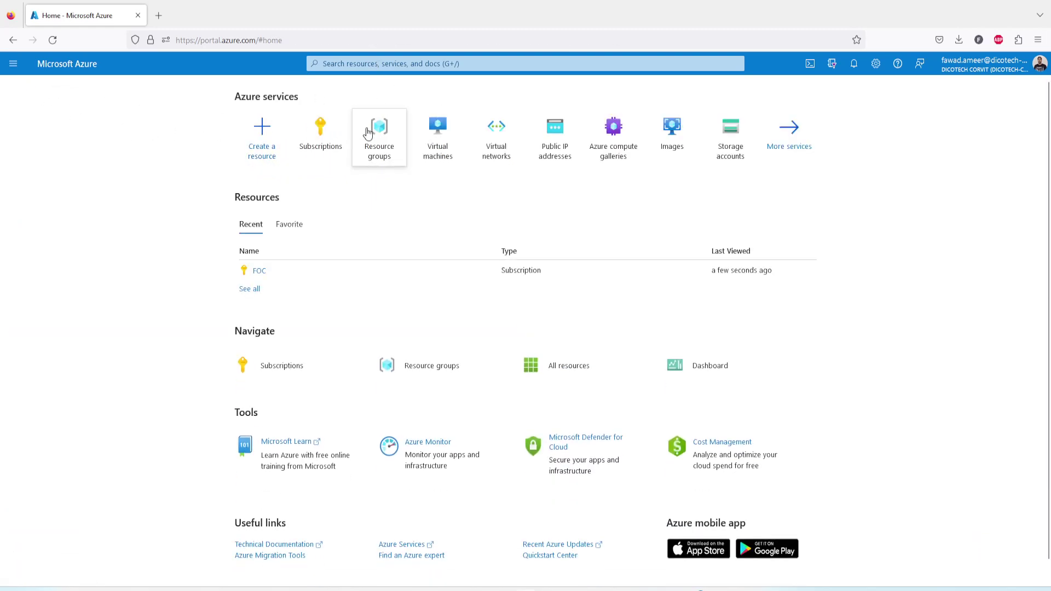
pyautogui.click(375, 64)
pyautogui.write('re')
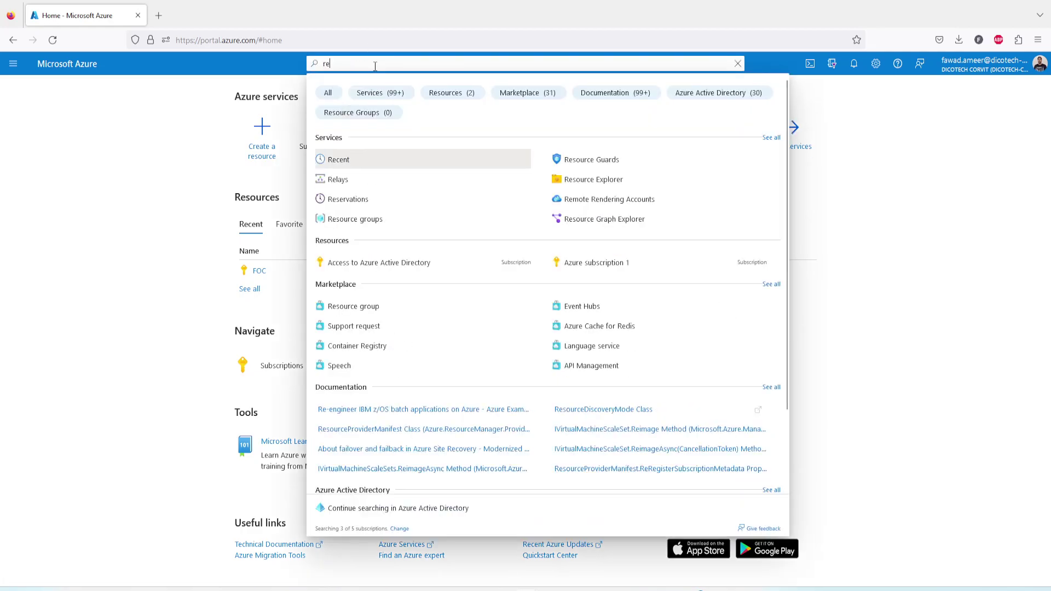
pyautogui.write('source')
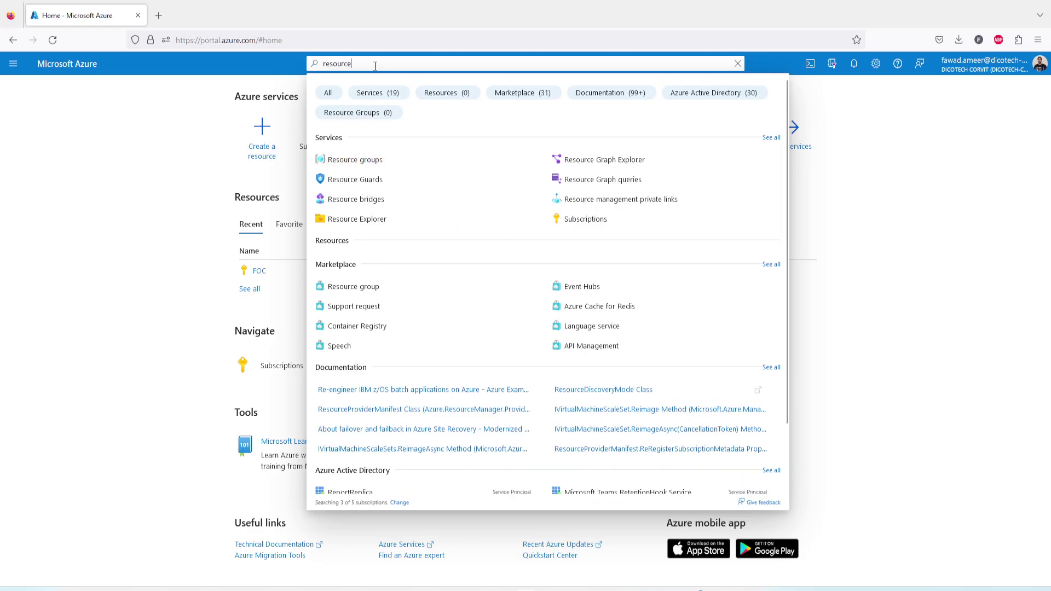
pyautogui.write(' grou')
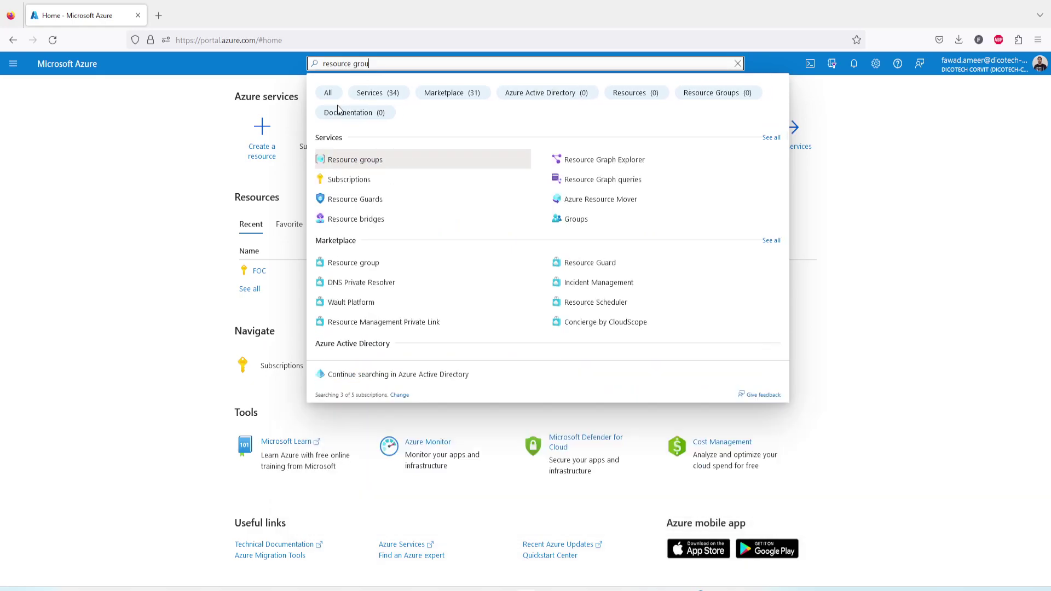
pyautogui.click(372, 167)
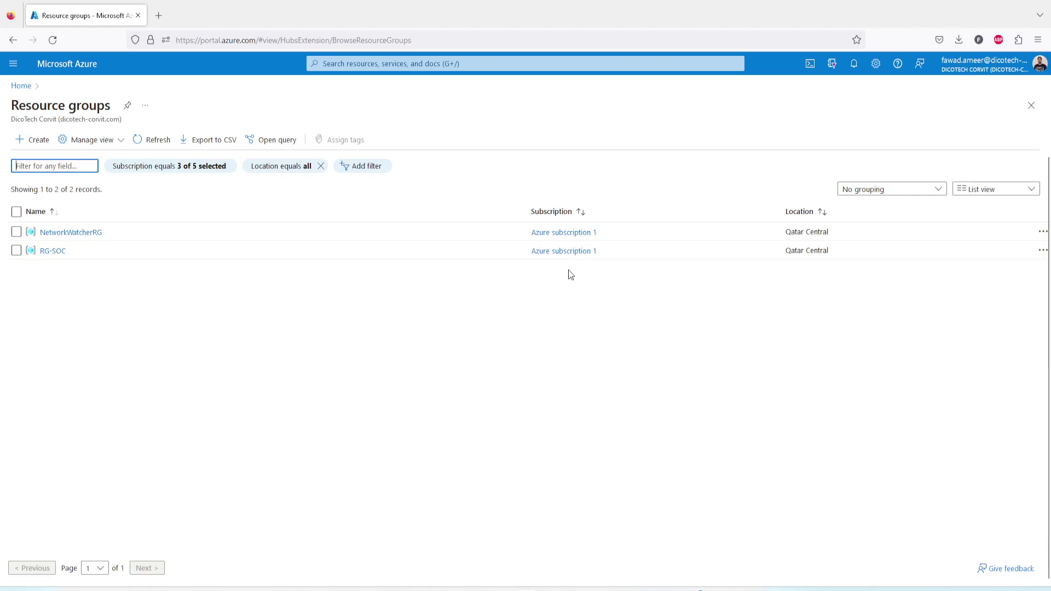
# Step: Start a new resource group, reload the form to refresh the subscription choices, and assign it to the FOC subscription
pyautogui.click(33, 140)
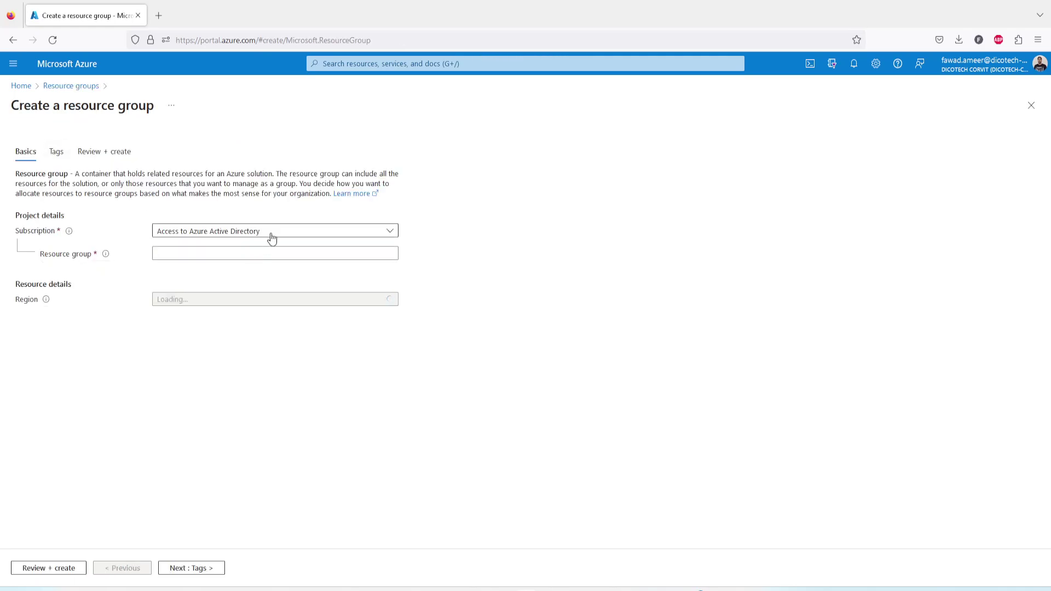
pyautogui.click(270, 234)
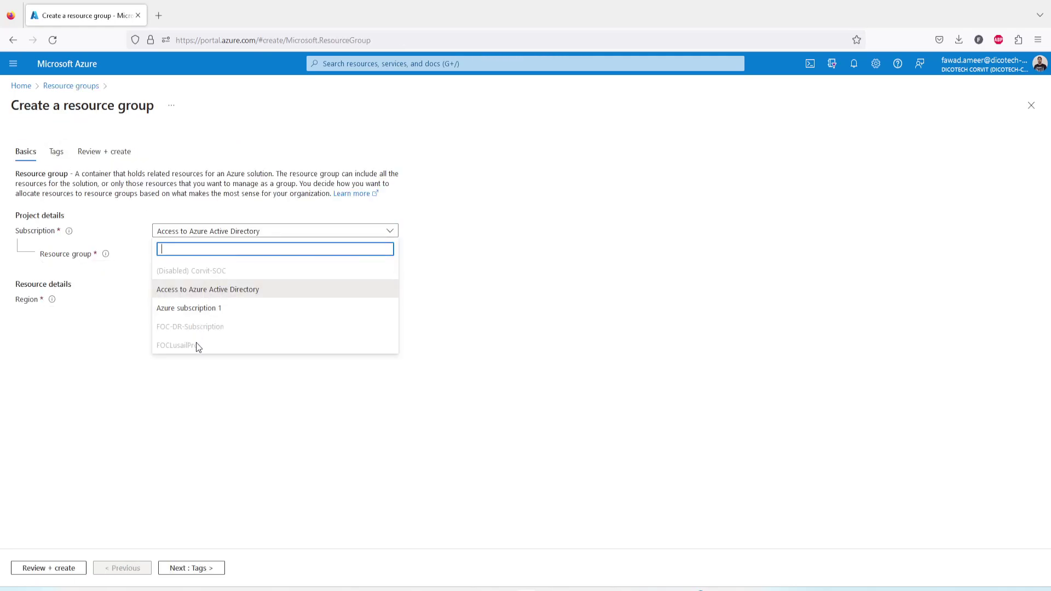
pyautogui.click(490, 284)
pyautogui.press('F5')
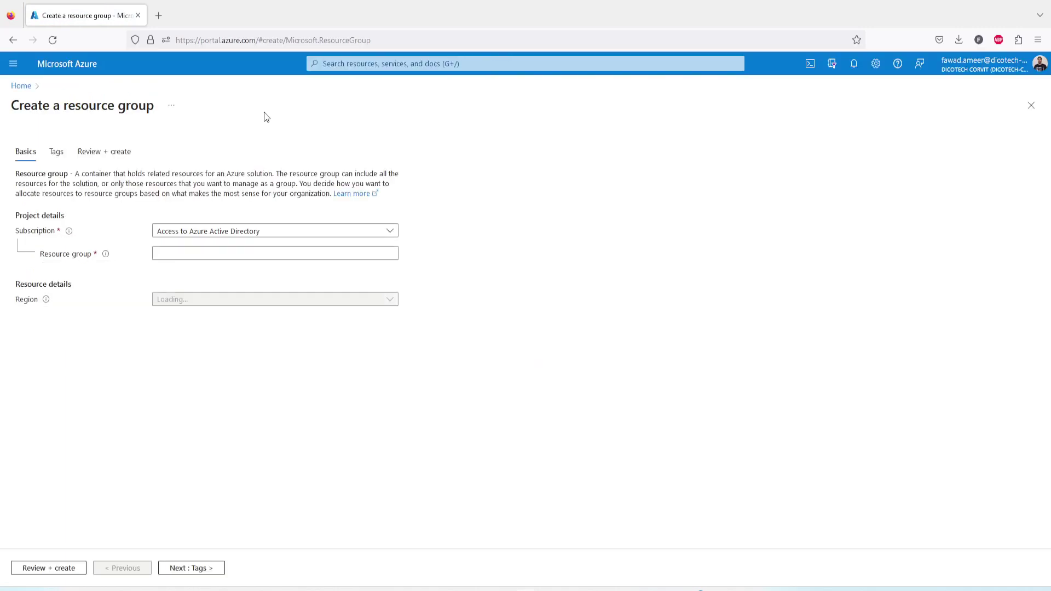
pyautogui.click(252, 234)
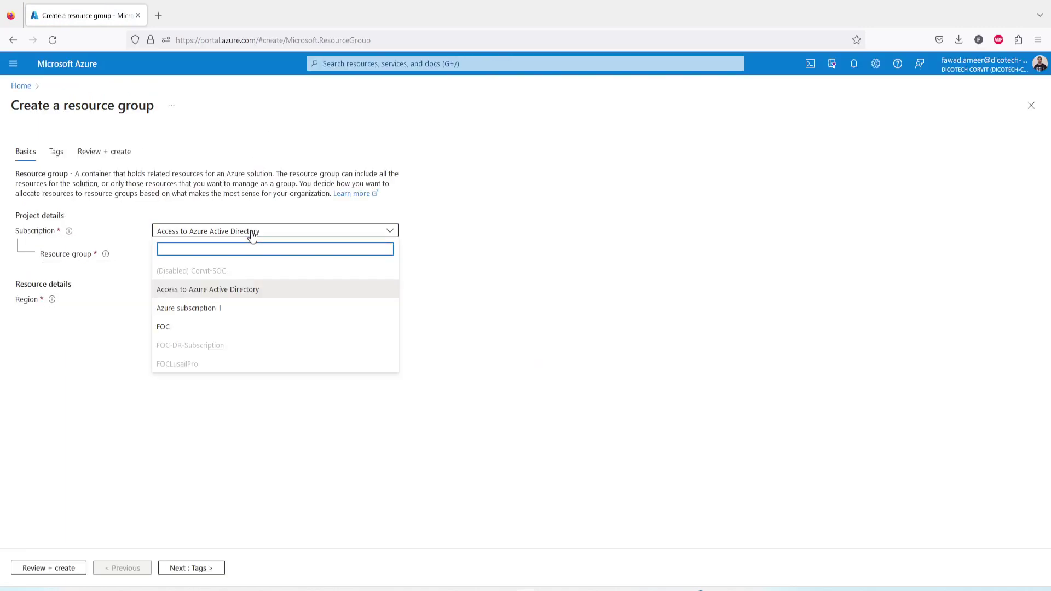
pyautogui.click(169, 331)
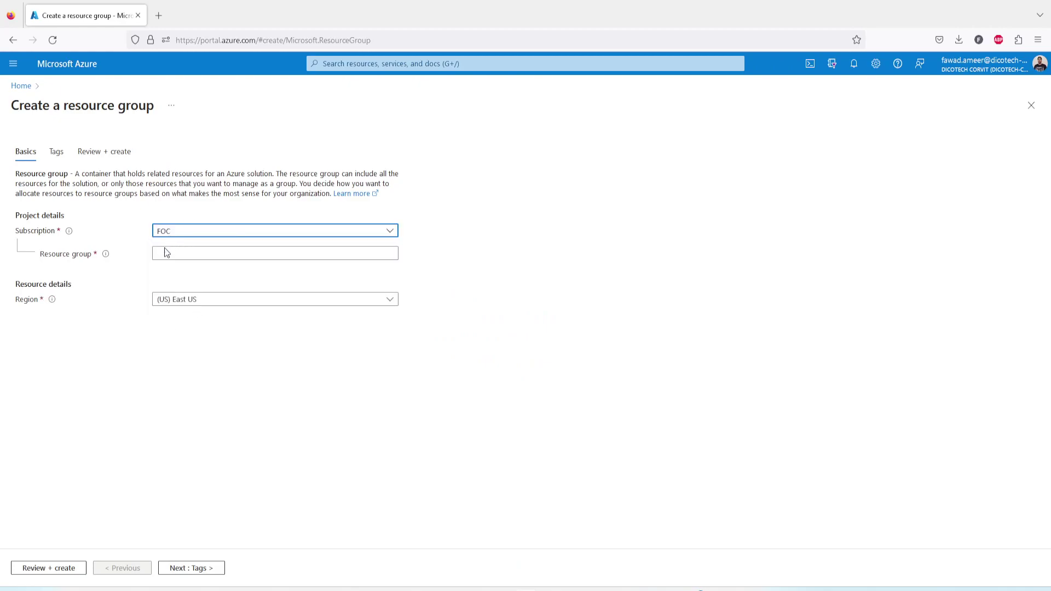
# Step: Name the resource group FOC-RG and set its region to (Middle East) Qatar Central
pyautogui.click(190, 259)
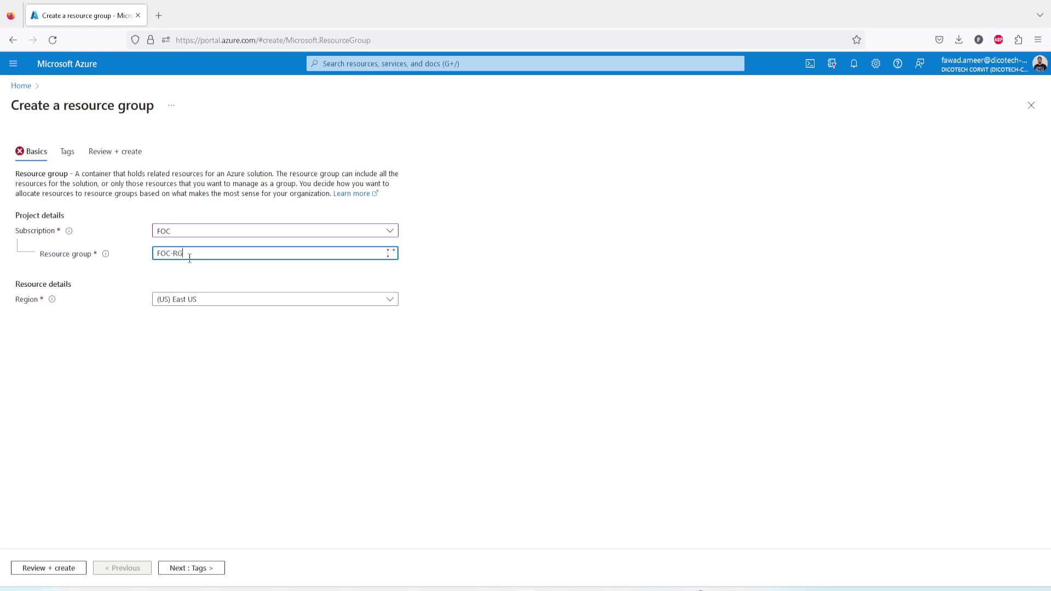
pyautogui.click(204, 306)
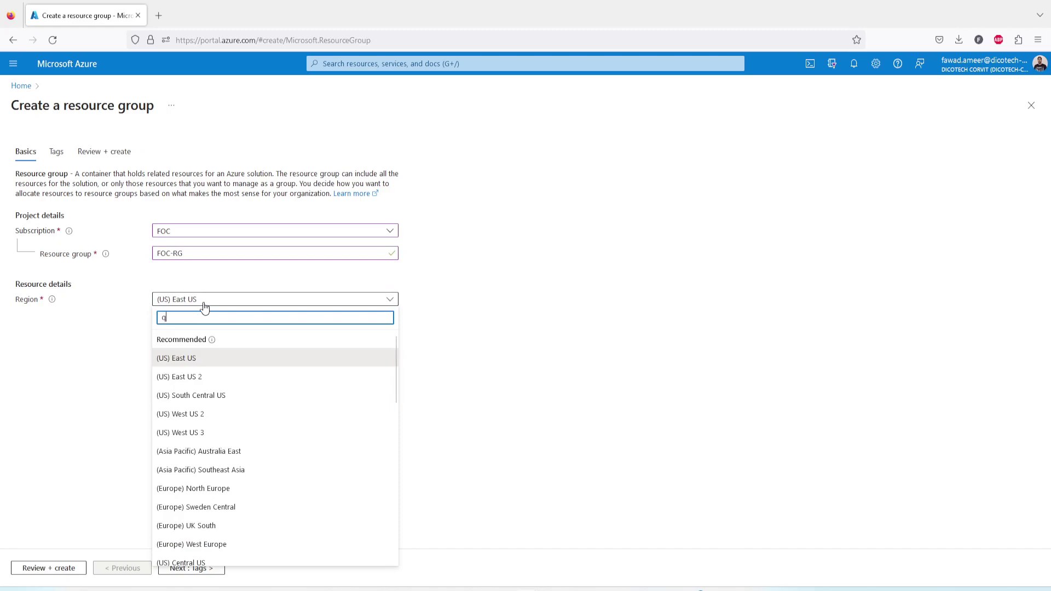
pyautogui.write('qu')
pyautogui.press('BackSpace')
pyautogui.write('at')
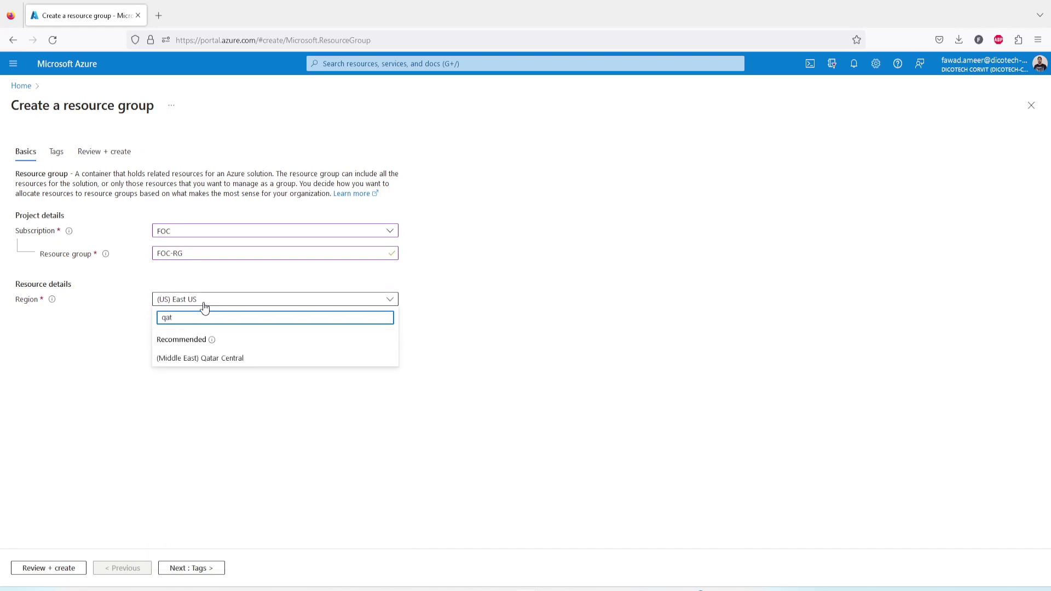
pyautogui.click(232, 358)
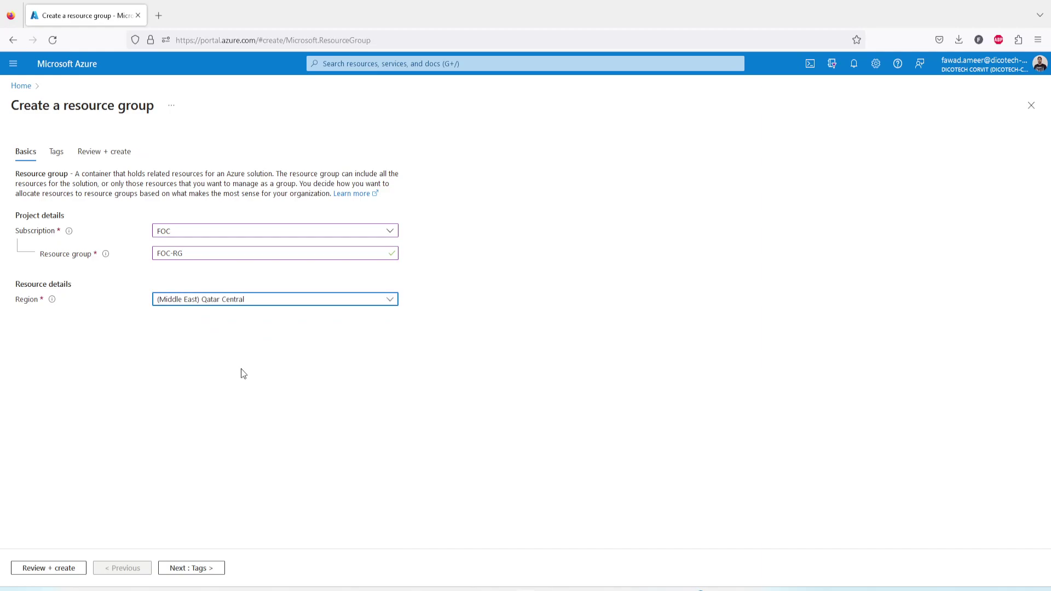
# Step: Review and create the FOC-RG resource group, and open its overview page
pyautogui.click(57, 570)
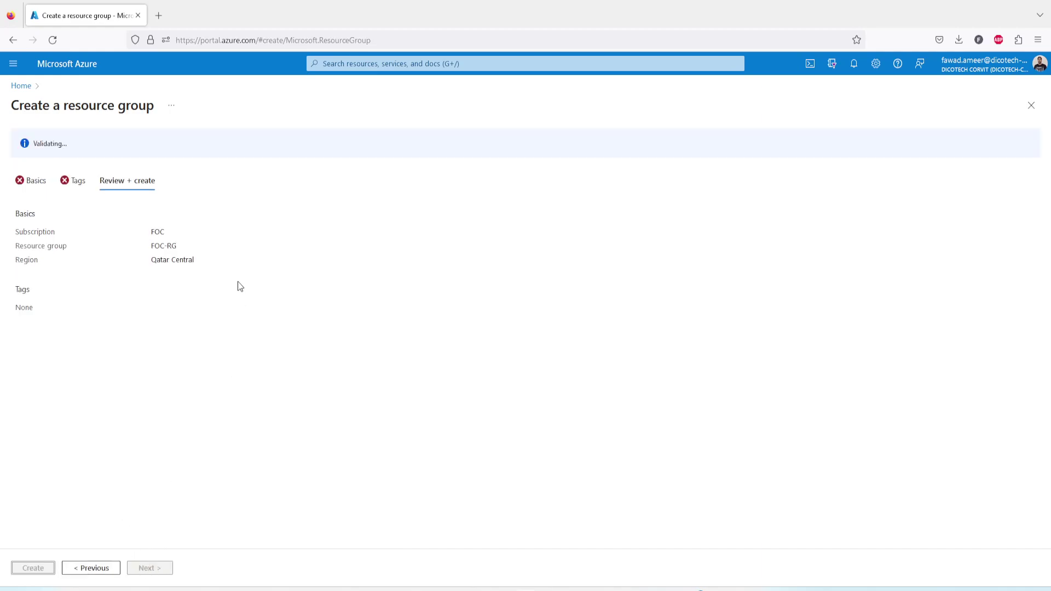
pyautogui.click(34, 570)
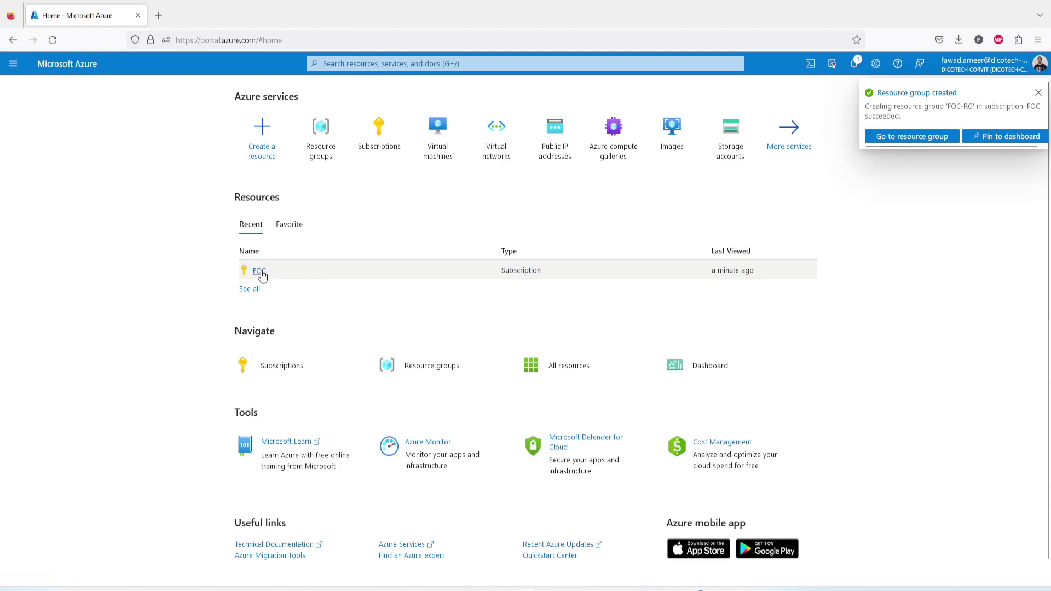
pyautogui.click(914, 138)
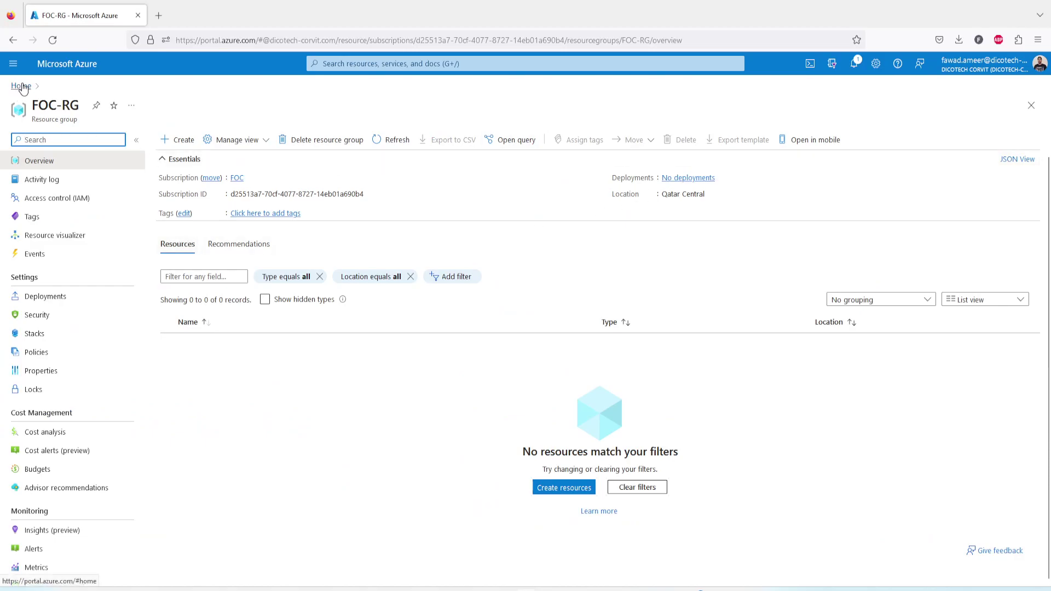
# Step: Start a new virtual network in the FOC subscription, name it vNet01, and proceed to its security settings
pyautogui.click(21, 86)
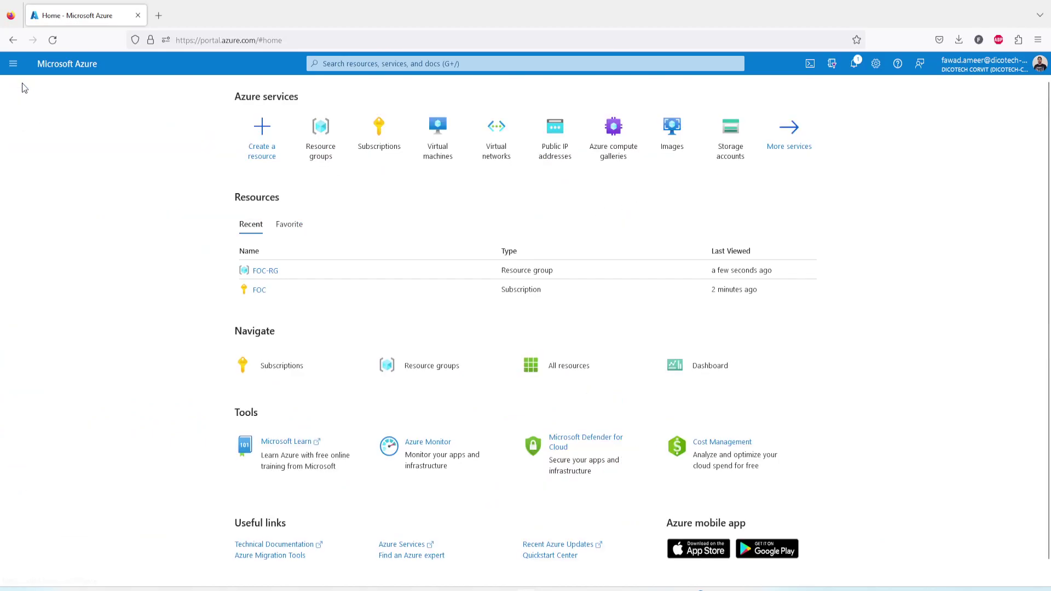
pyautogui.click(501, 156)
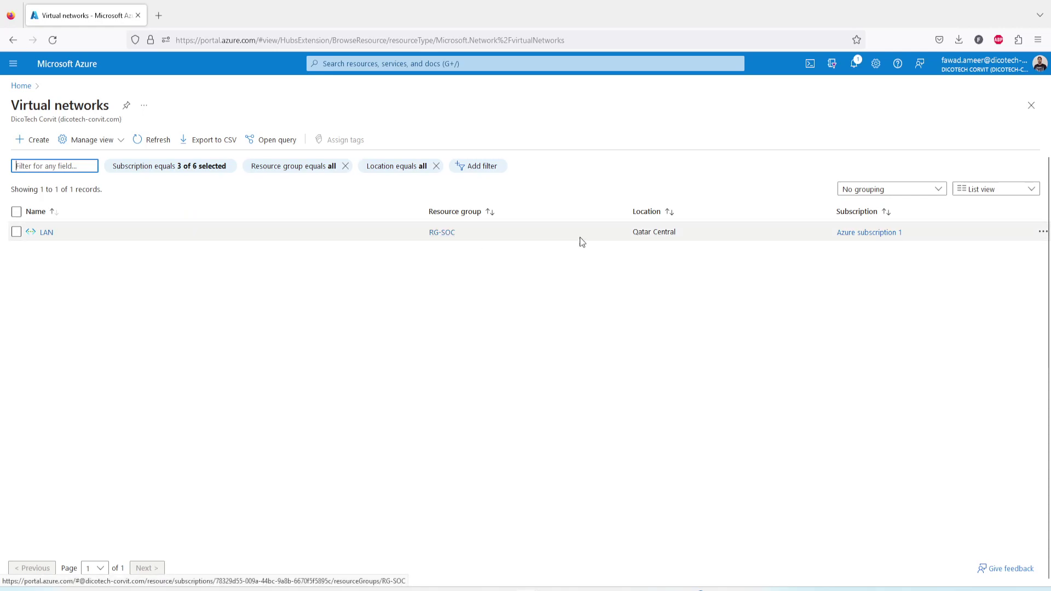
pyautogui.click(39, 141)
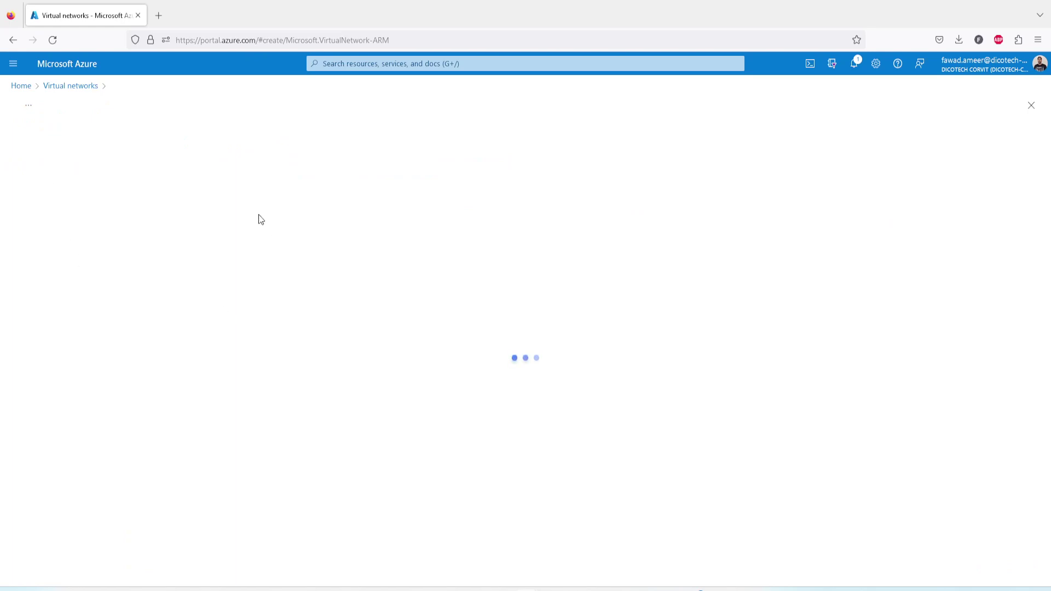
pyautogui.click(240, 302)
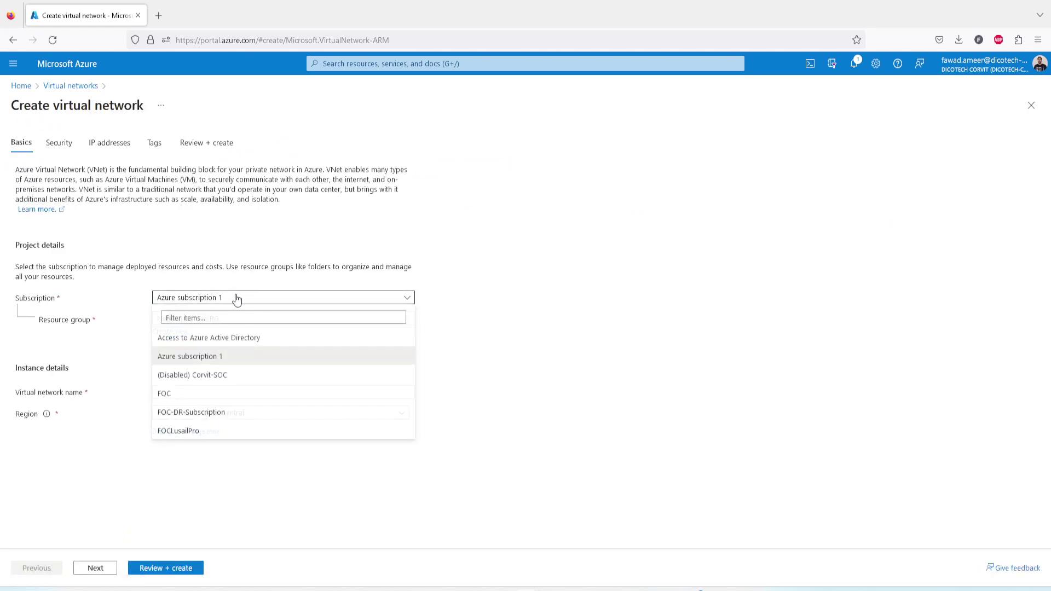
pyautogui.click(176, 395)
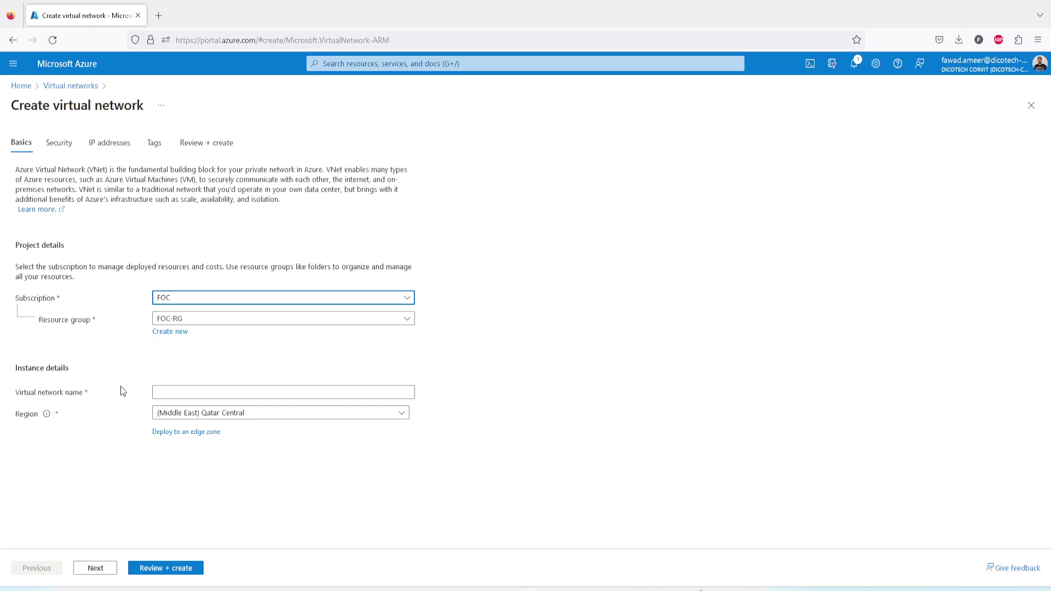
pyautogui.click(198, 394)
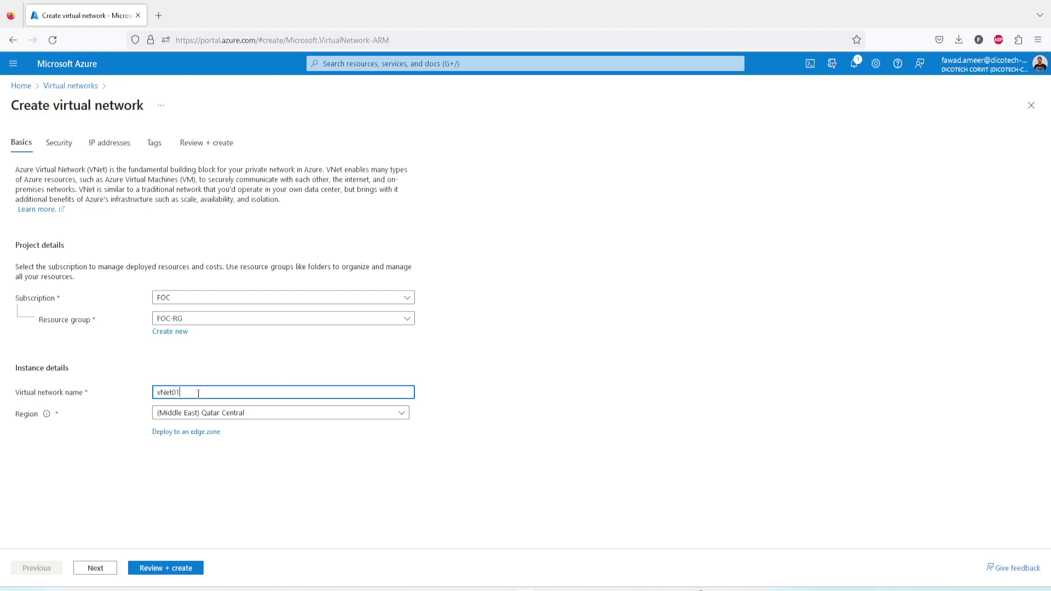
pyautogui.click(95, 569)
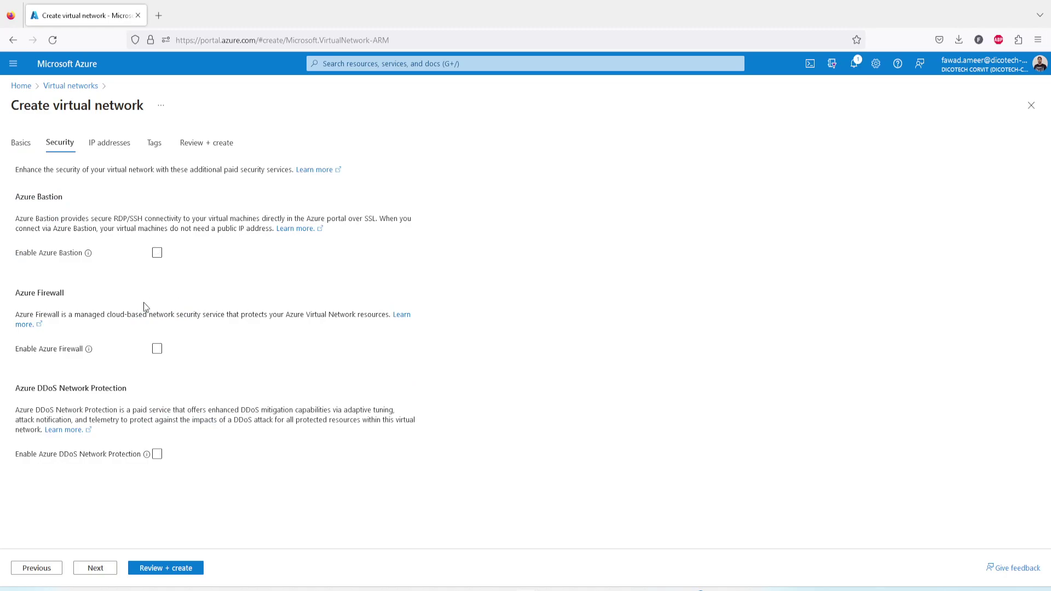
# Step: Leave the optional security services disabled and proceed to the virtual network's IP address settings
pyautogui.click(95, 568)
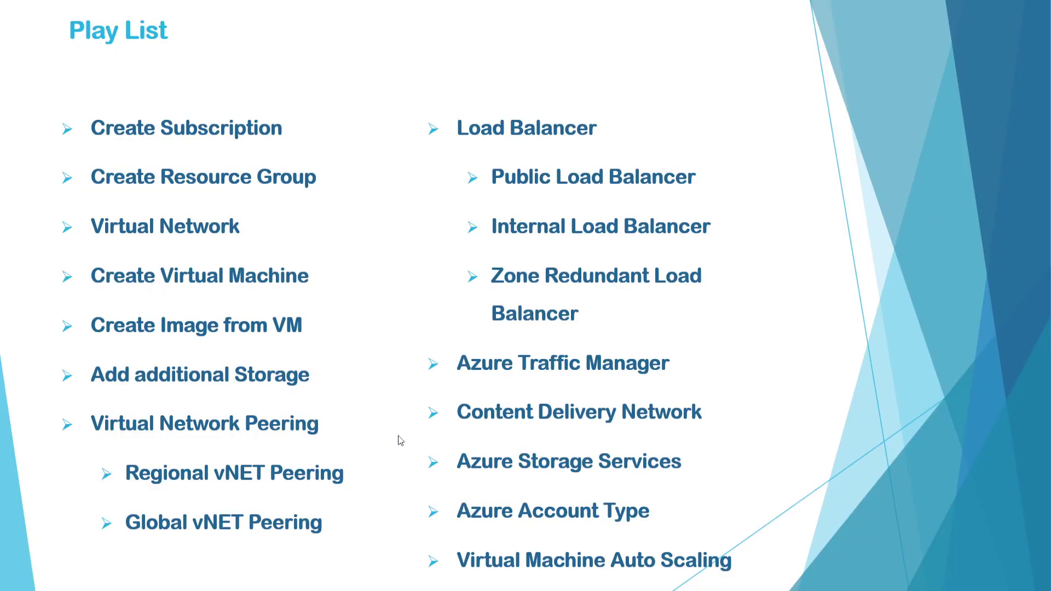
pyautogui.press('Right')
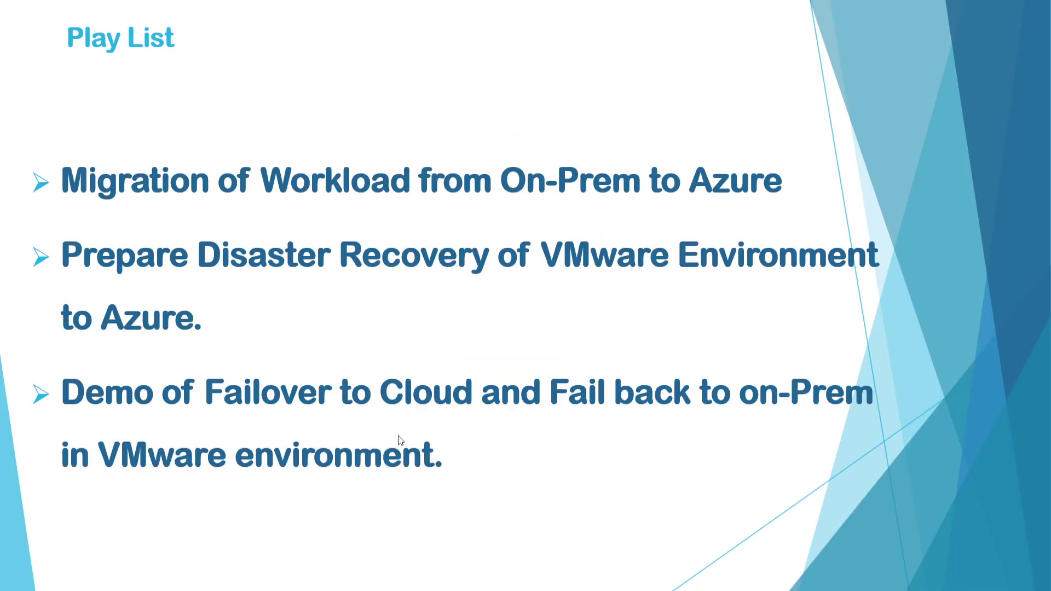
pyautogui.press('Right')
pyautogui.press('Right')
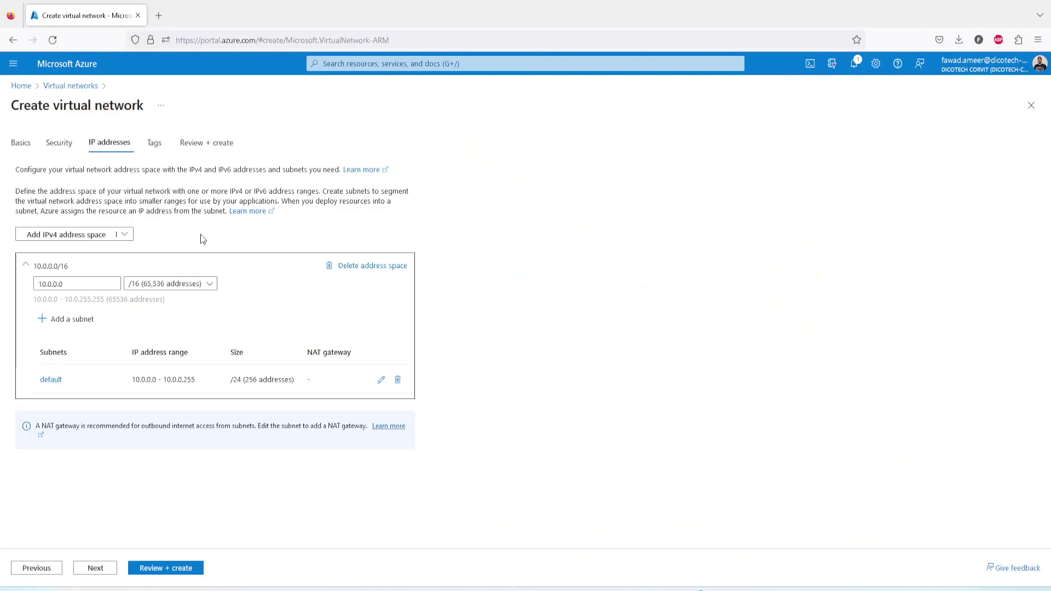
# Step: Change the virtual network's IPv4 address space to 10.1.0.0/16 and delete the default subnet
pyautogui.click(49, 284)
pyautogui.press('BackSpace')
pyautogui.write('1')
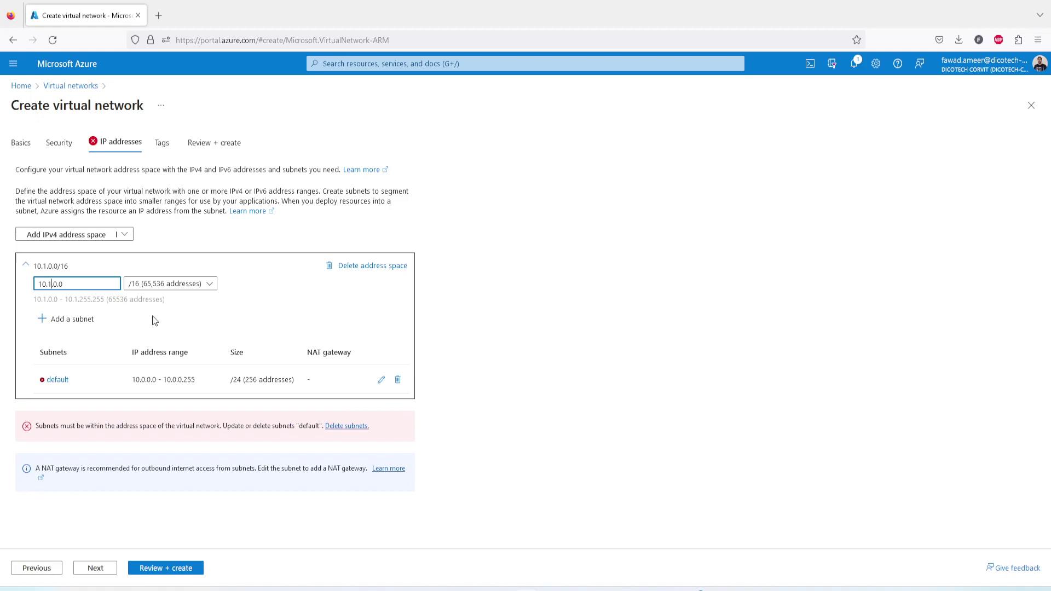
pyautogui.click(315, 302)
pyautogui.click(398, 380)
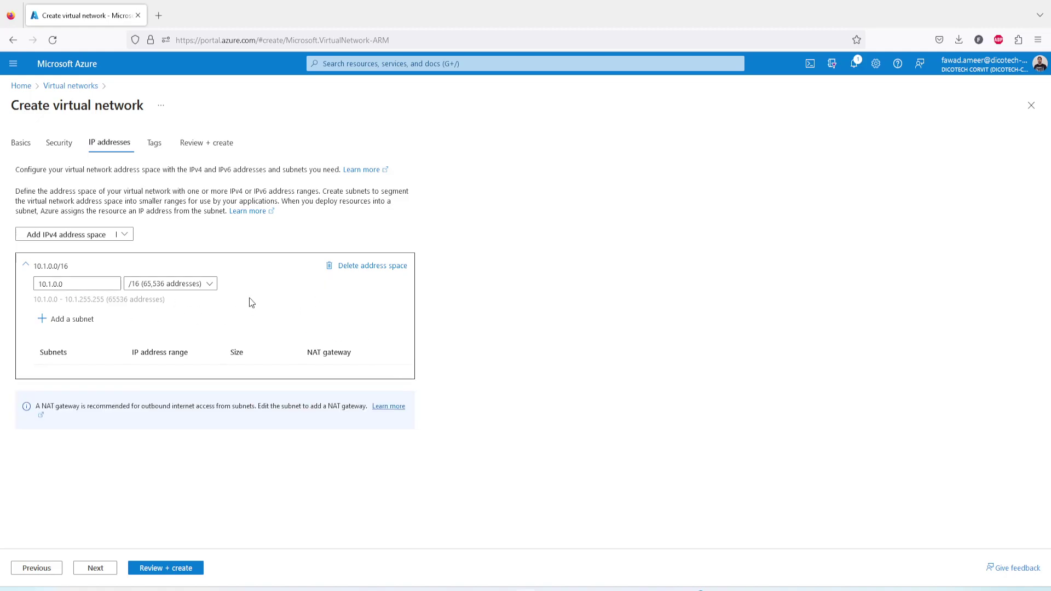
# Step: Leave the address space without a subnet, and review and create the vNet01 virtual network
pyautogui.click(73, 323)
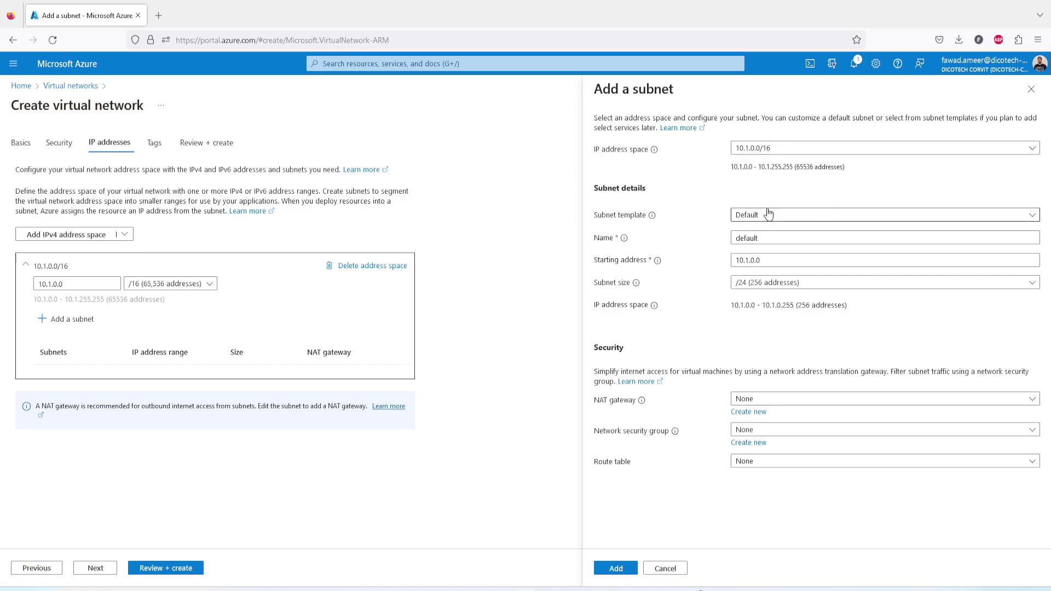
pyautogui.click(669, 568)
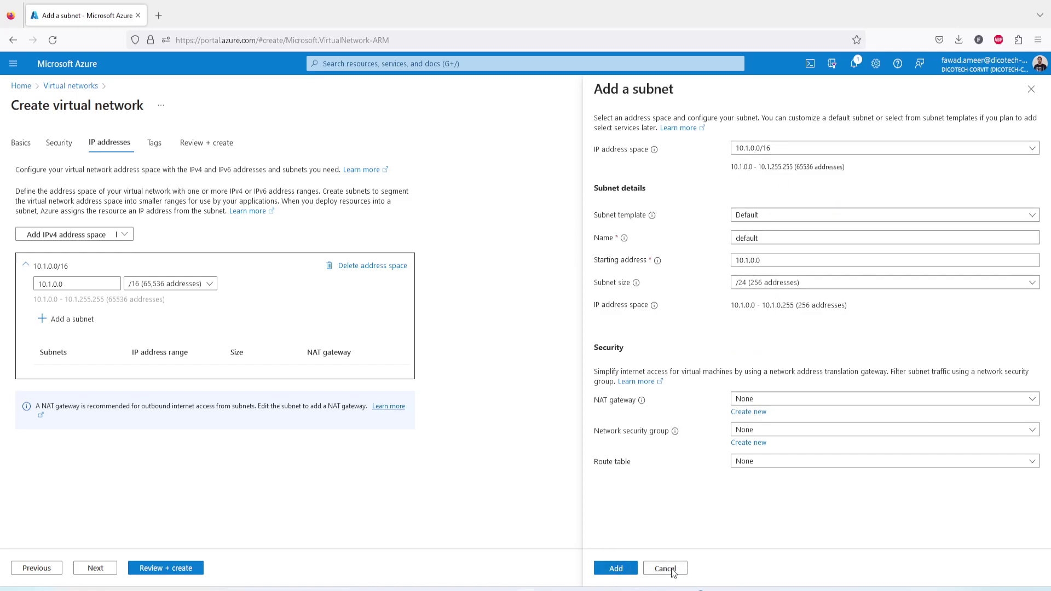
pyautogui.click(167, 570)
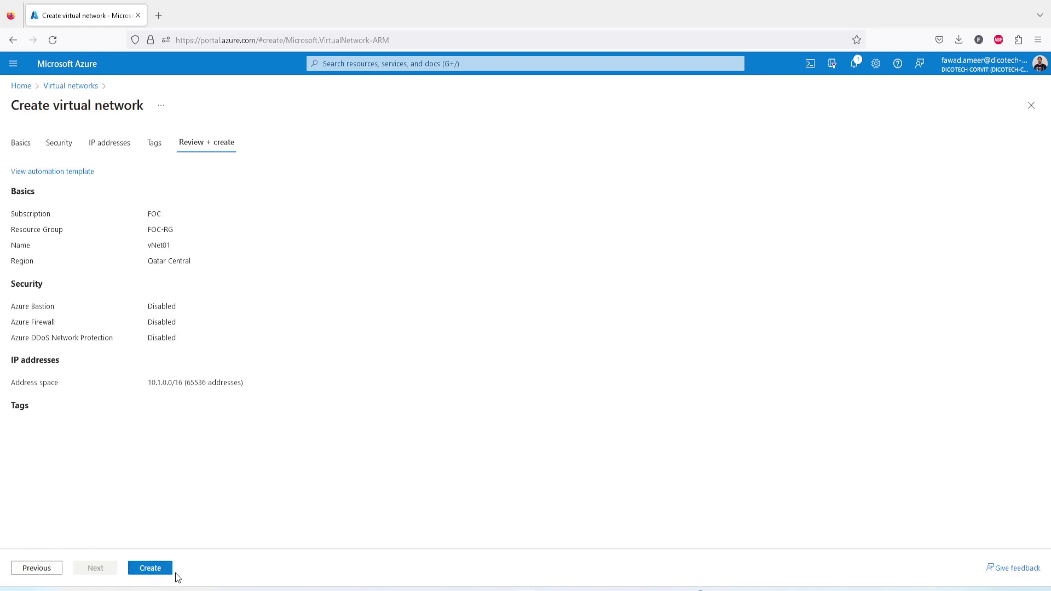
pyautogui.click(148, 569)
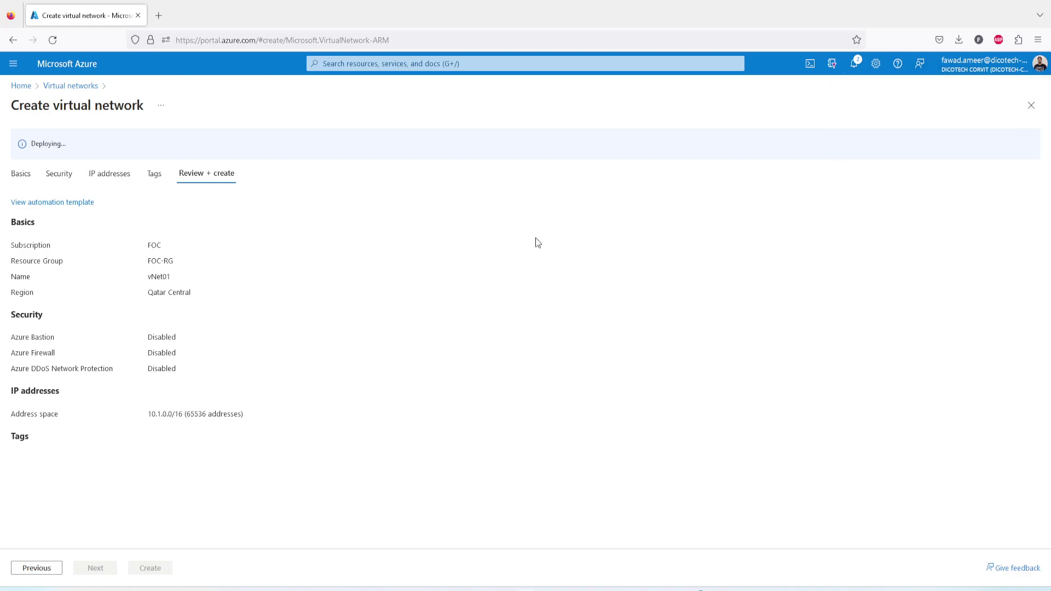
# Step: Check the deployment notification and open the vNet01 deployment overview
pyautogui.click(854, 64)
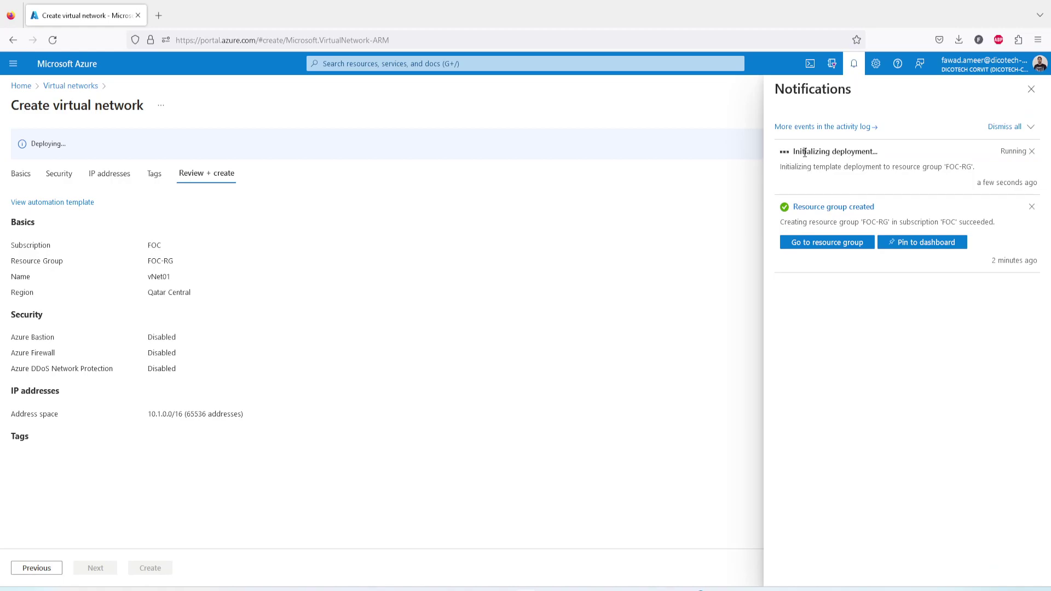
pyautogui.moveTo(873, 152); pyautogui.dragTo(793, 153)
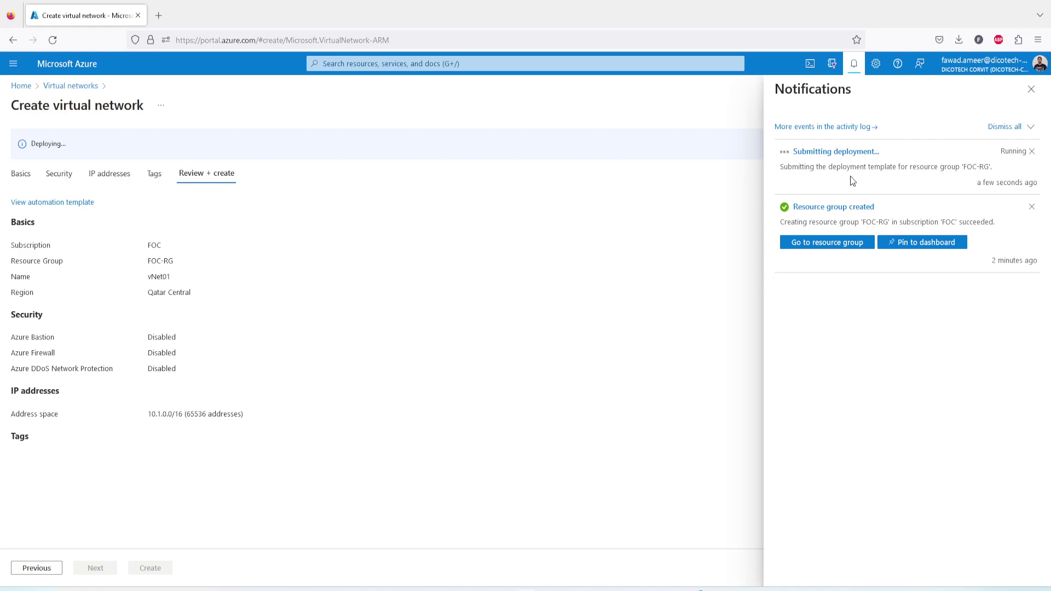
pyautogui.click(848, 174)
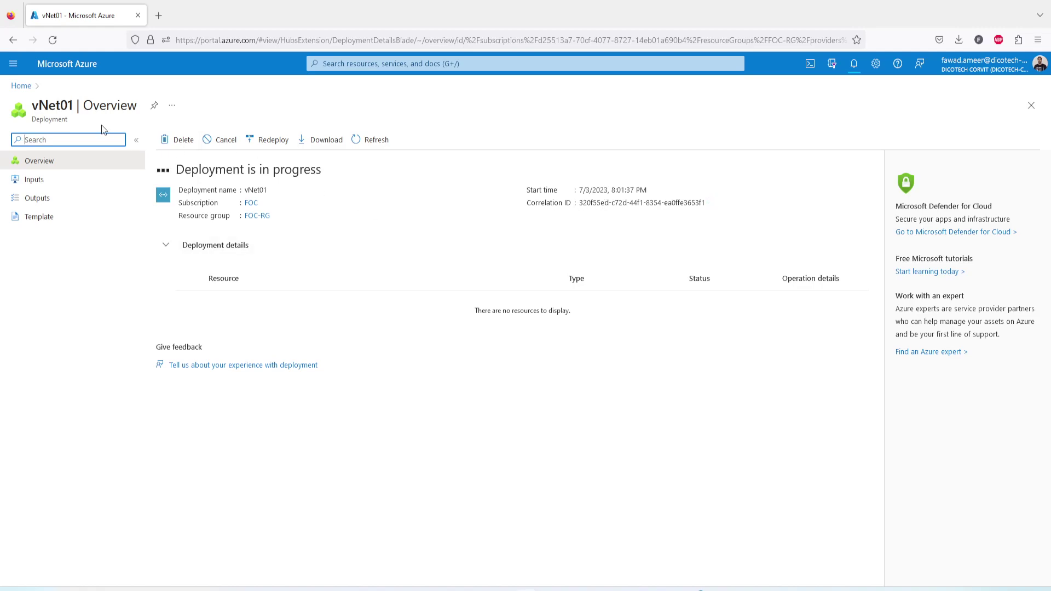
# Step: Open the list of virtual networks from the portal home page and remove its resource group and location filters
pyautogui.click(20, 86)
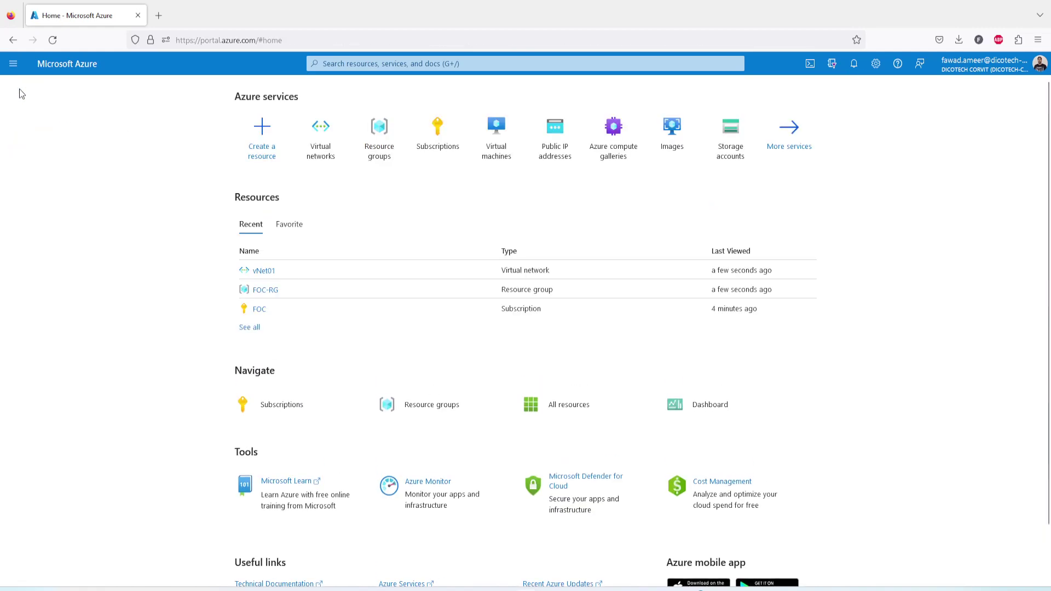
pyautogui.click(320, 150)
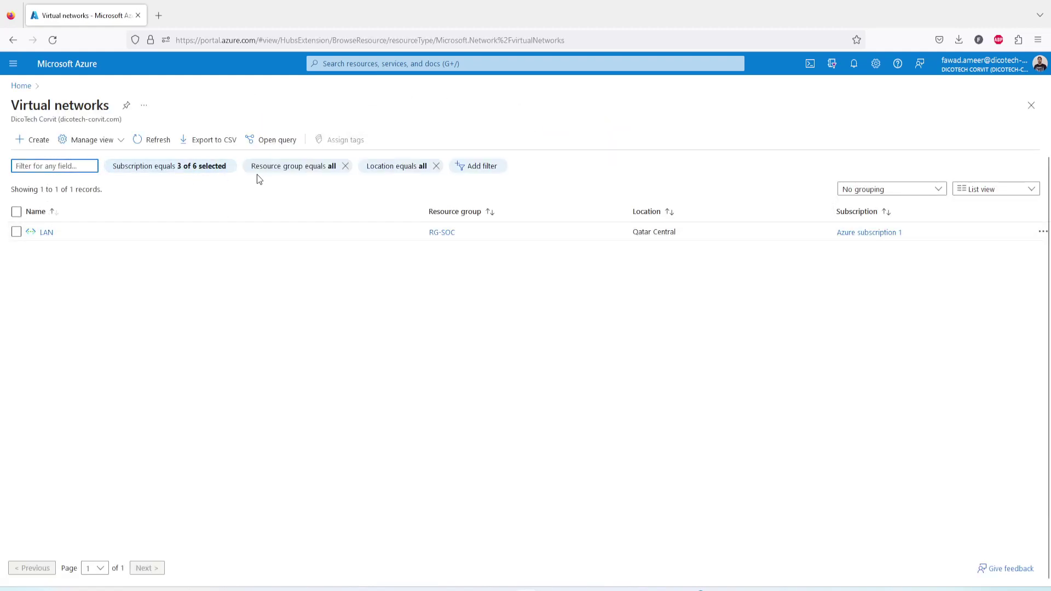
pyautogui.click(346, 167)
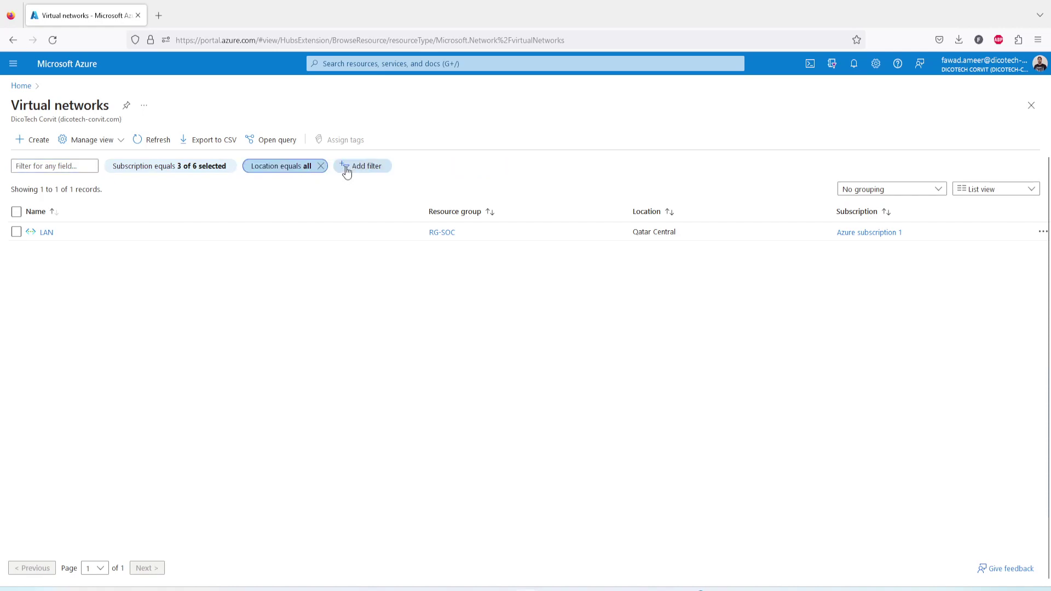
pyautogui.click(320, 167)
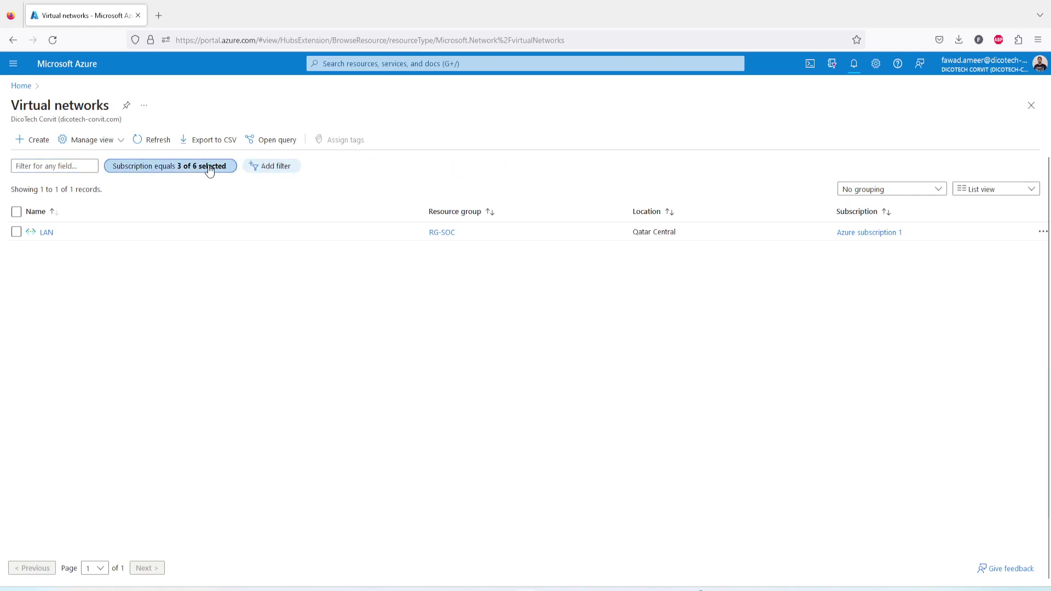
# Step: Filter the virtual networks list to the FOC subscription only and refresh it
pyautogui.click(201, 170)
pyautogui.click(122, 237)
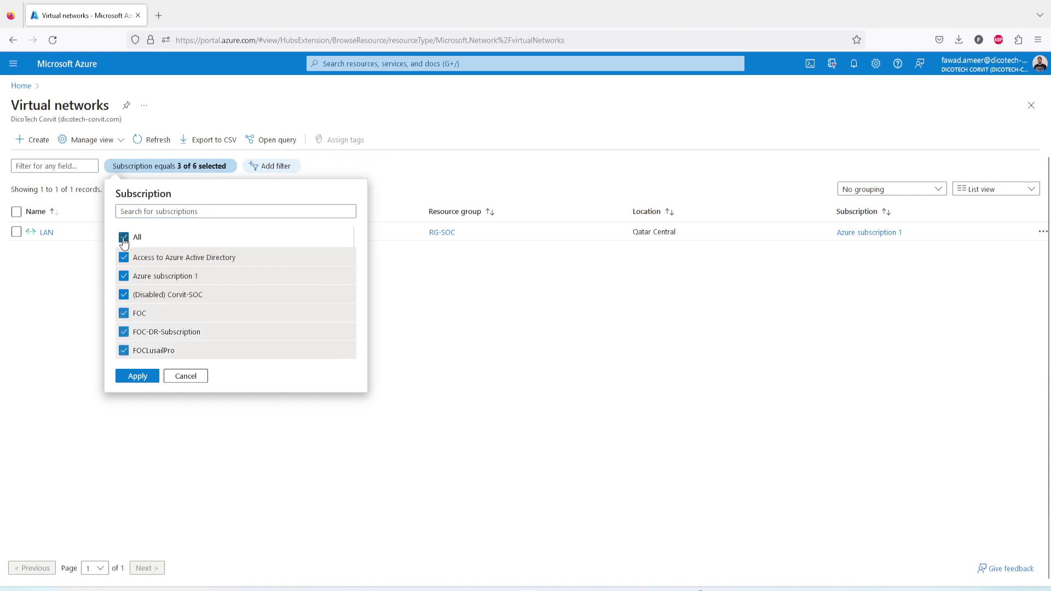
pyautogui.click(122, 237)
pyautogui.click(127, 313)
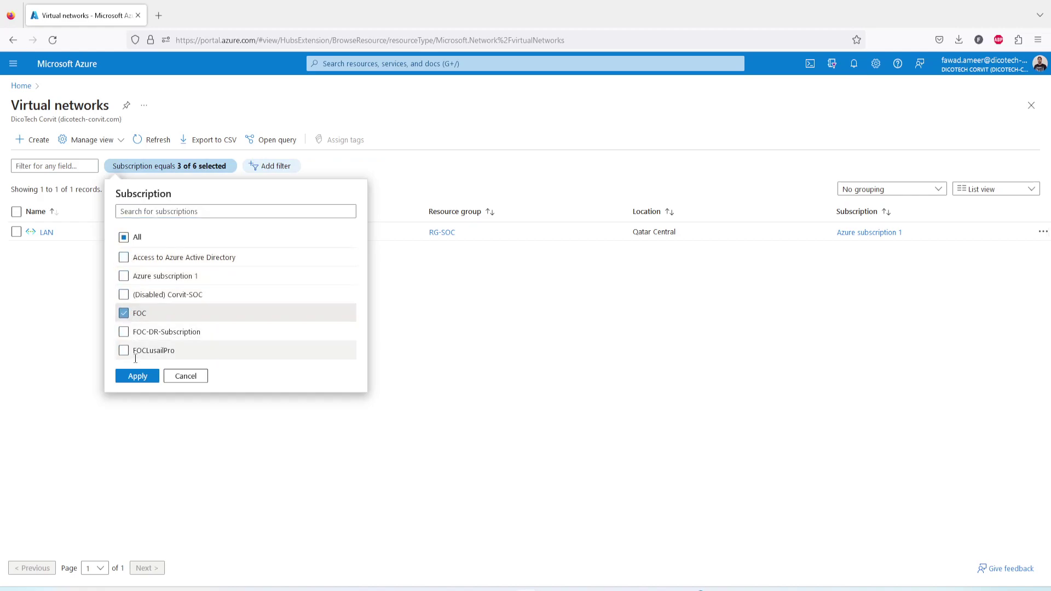
pyautogui.click(137, 377)
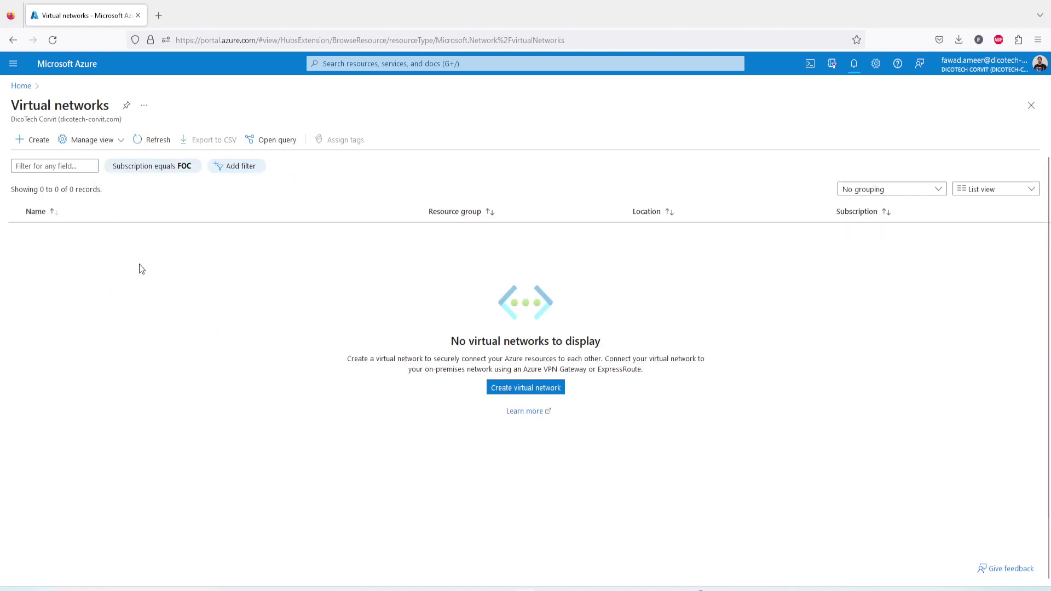
pyautogui.click(141, 140)
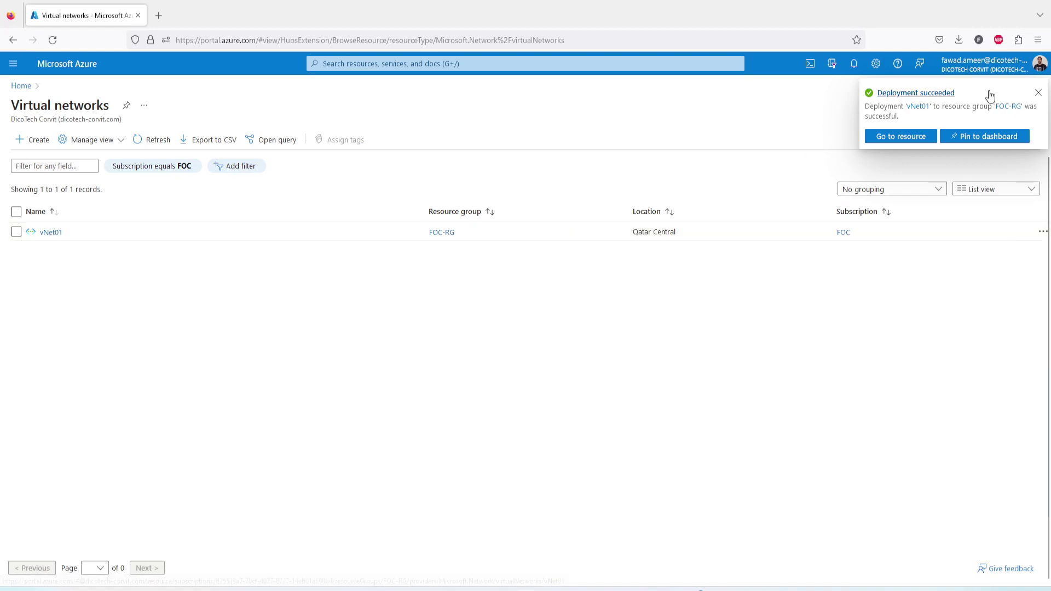
pyautogui.click(1038, 93)
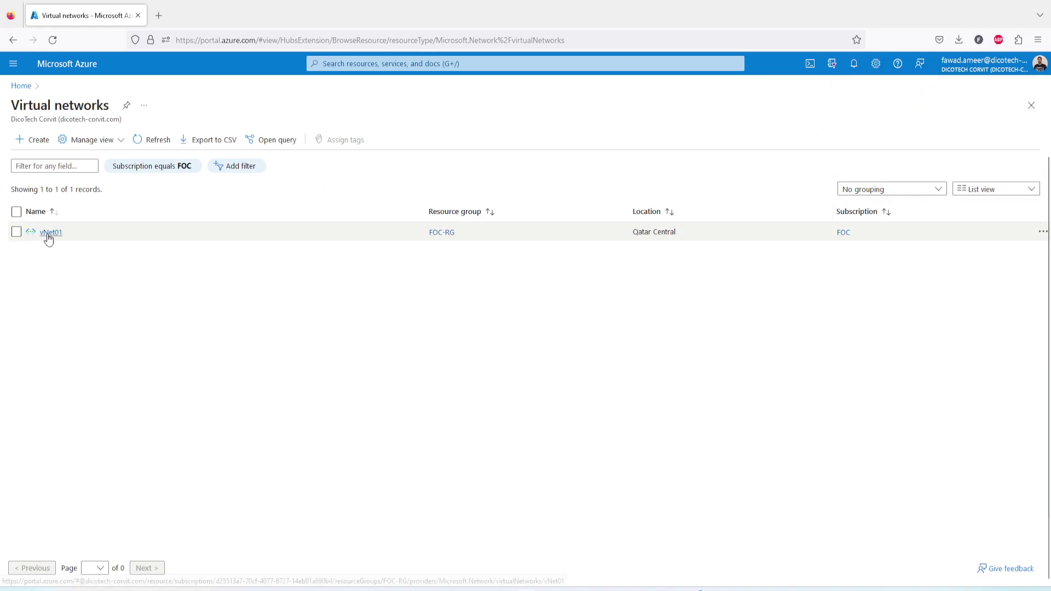
# Step: Open vNet01 and examine its address space and connected devices
pyautogui.click(49, 233)
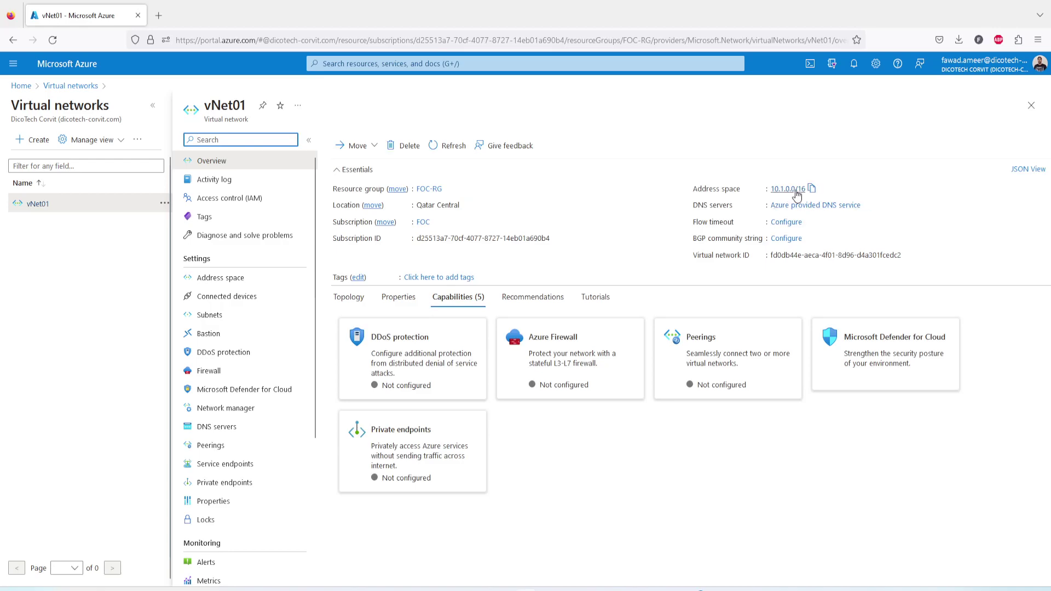
pyautogui.click(305, 282)
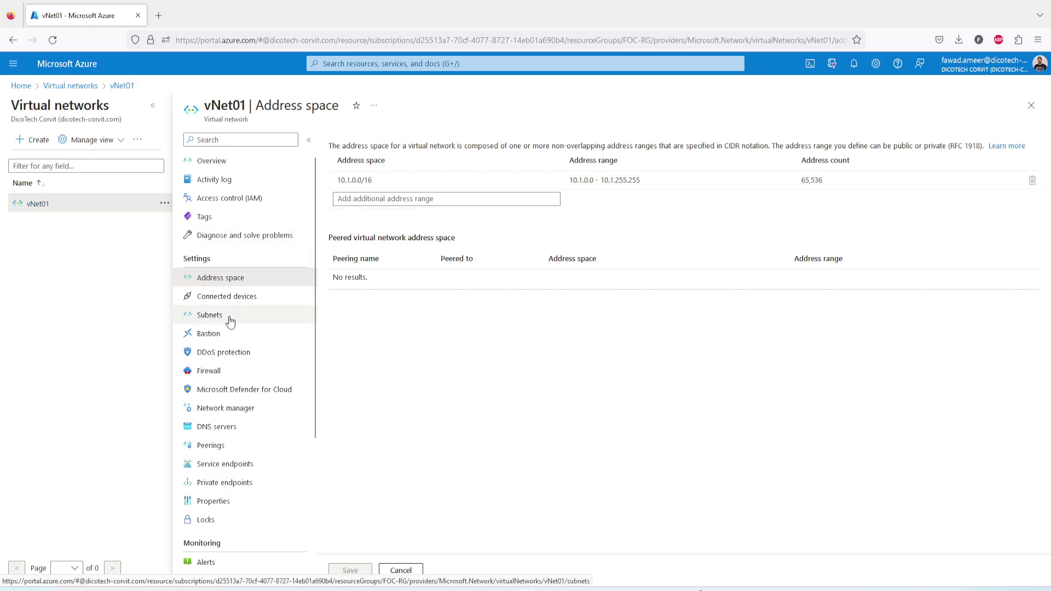
pyautogui.click(219, 300)
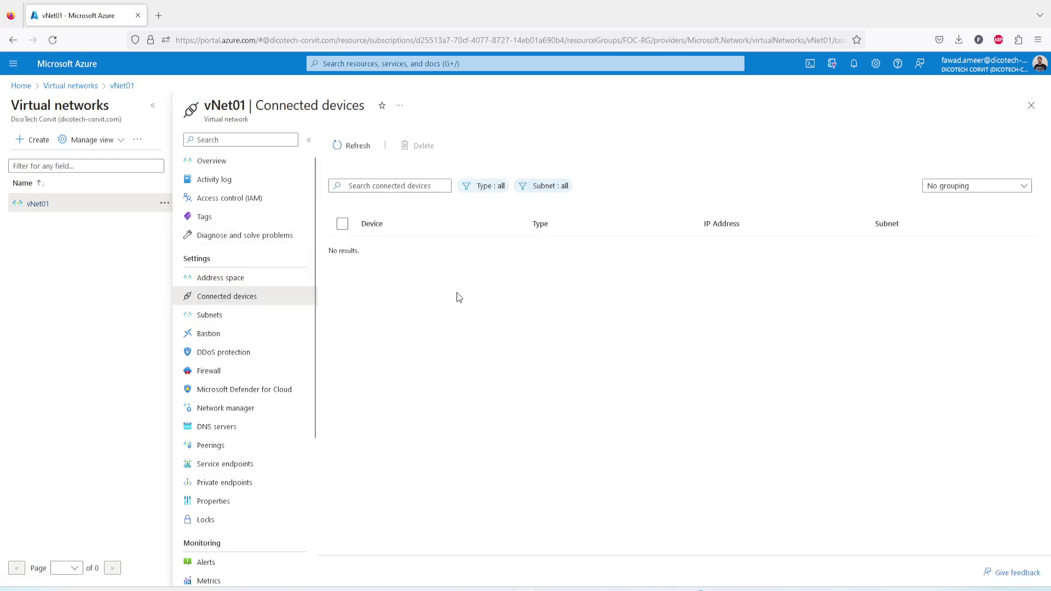
# Step: Start a new subnet in vNet01 and enter vNet010 as its name
pyautogui.click(223, 317)
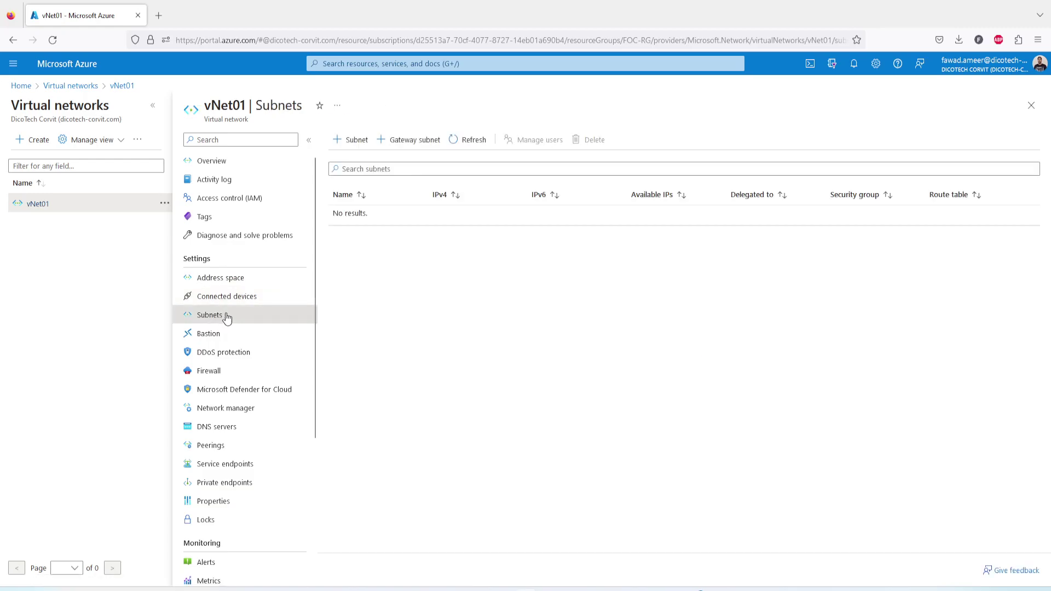
pyautogui.click(356, 141)
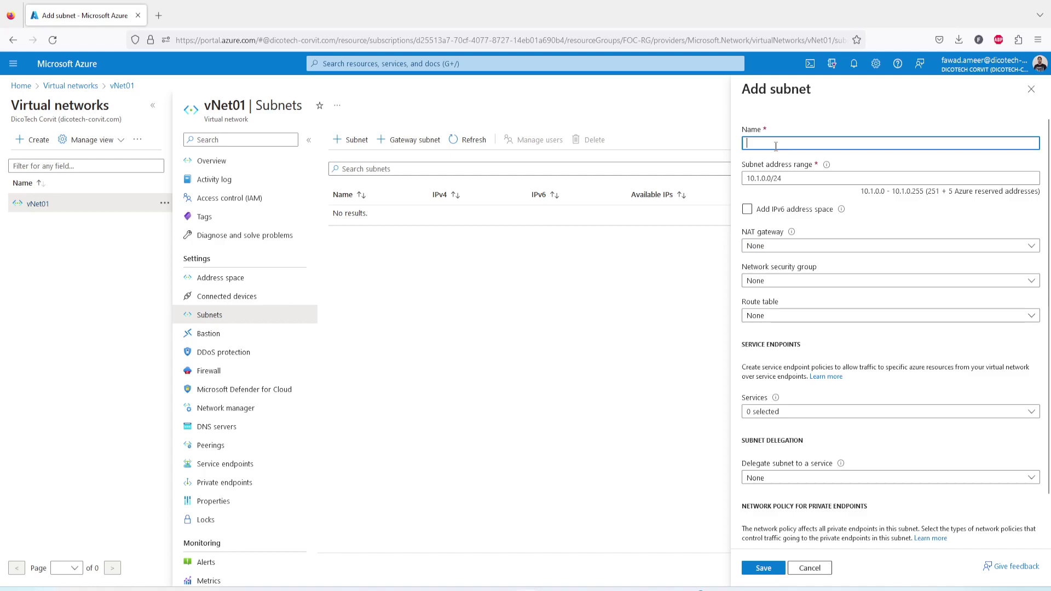
pyautogui.write('vNEt010')
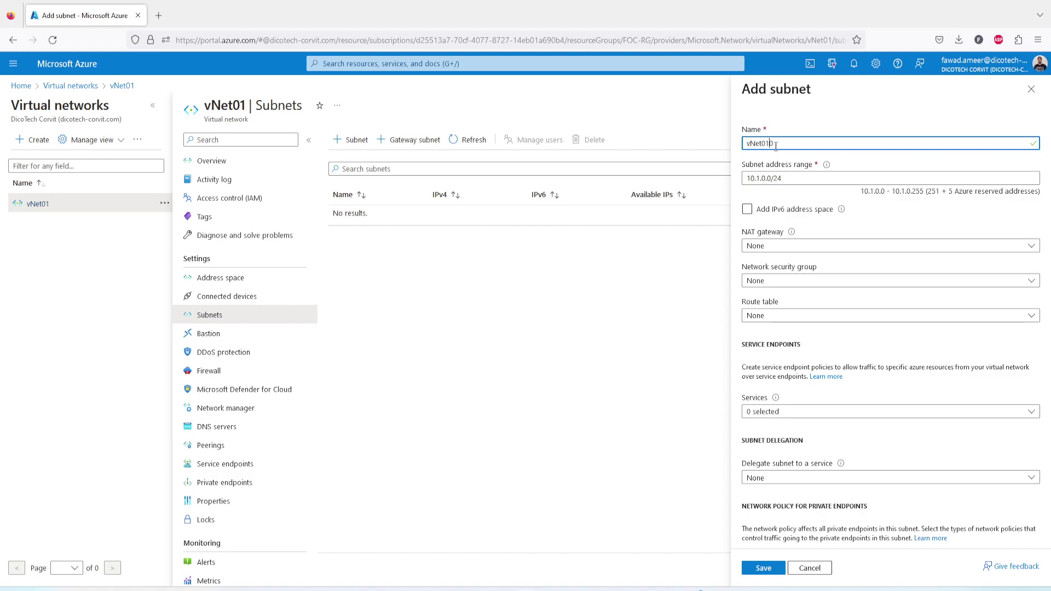
pyautogui.moveTo(780, 146); pyautogui.dragTo(741, 181)
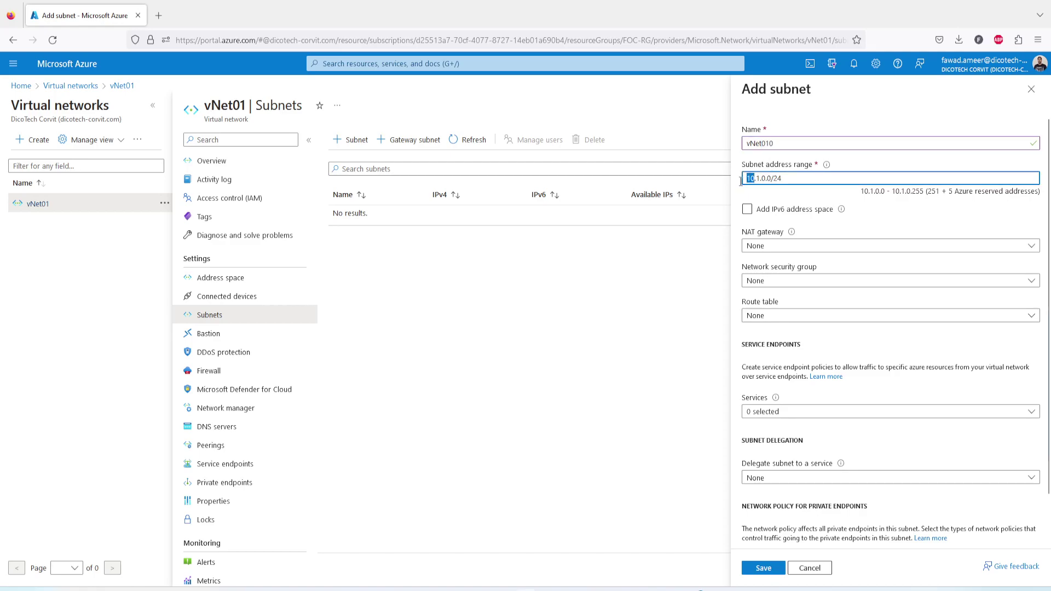
pyautogui.click(783, 143)
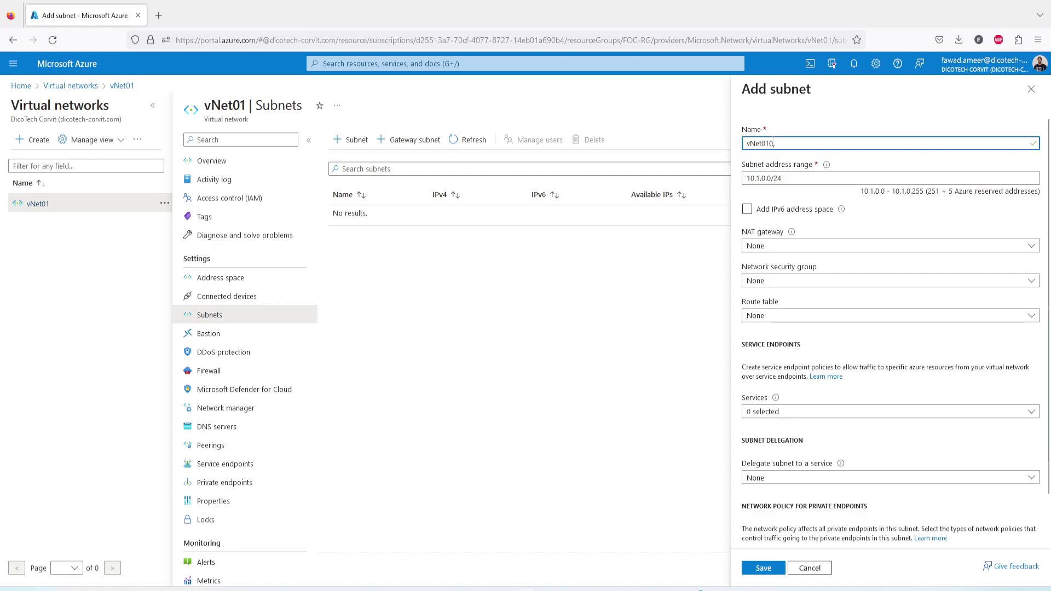
pyautogui.moveTo(772, 143); pyautogui.dragTo(765, 142)
pyautogui.moveTo(747, 179); pyautogui.dragTo(755, 179)
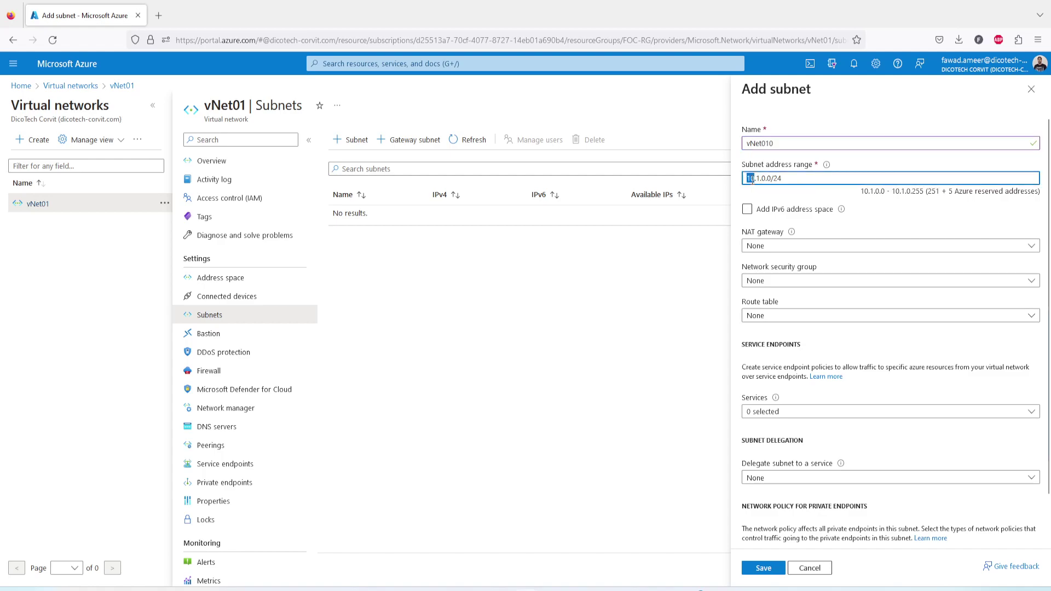
pyautogui.click(789, 142)
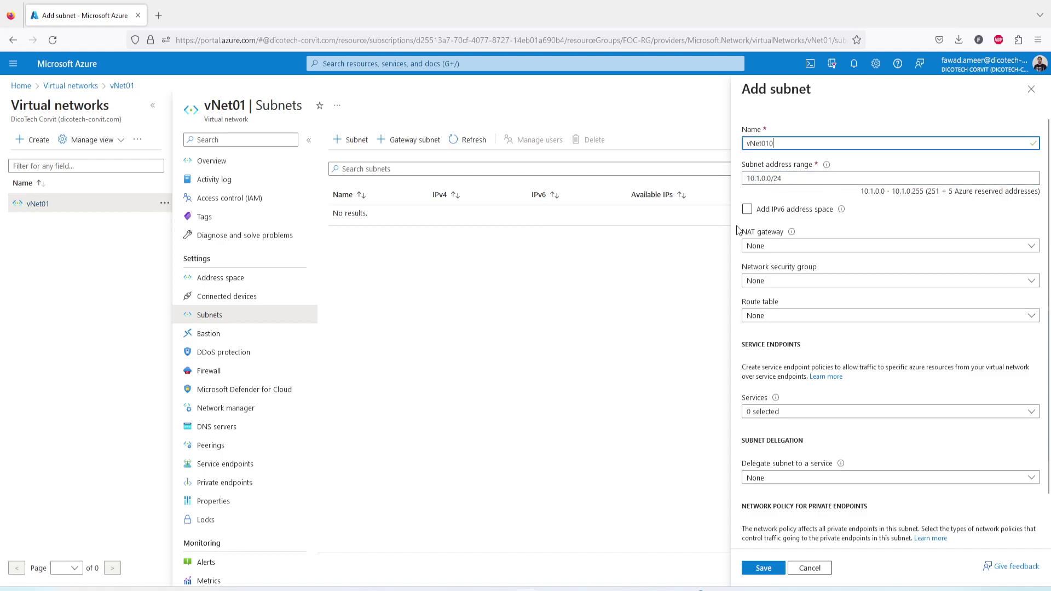
# Step: Rename the new subnet vNet01-10 and save it with the address range 10.1.0.0/24
pyautogui.moveTo(780, 143); pyautogui.dragTo(726, 142)
pyautogui.click(767, 142)
pyautogui.write('1-1')
pyautogui.click(791, 125)
pyautogui.click(770, 571)
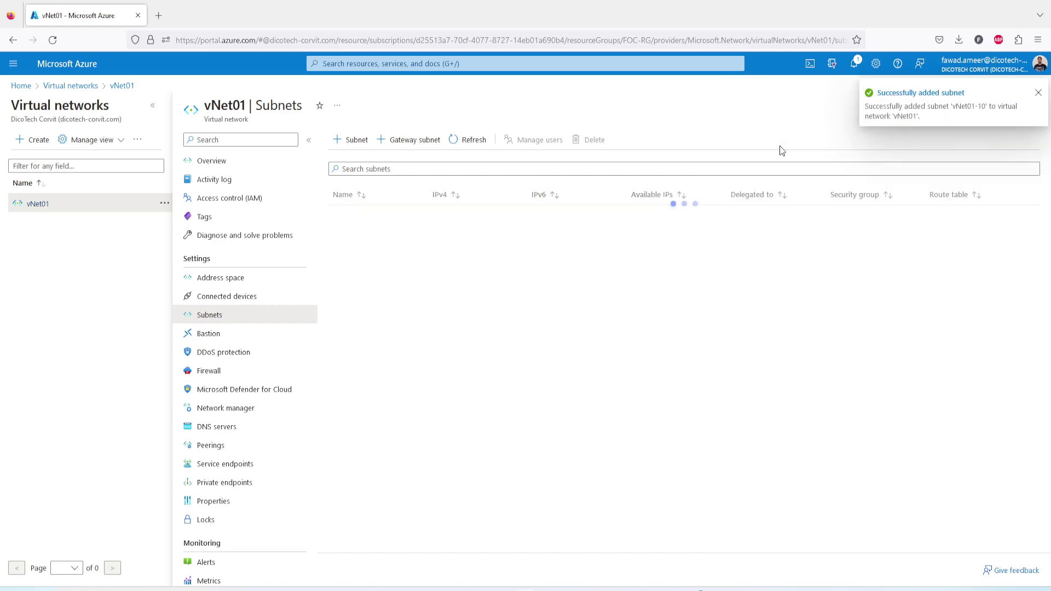
pyautogui.click(1038, 94)
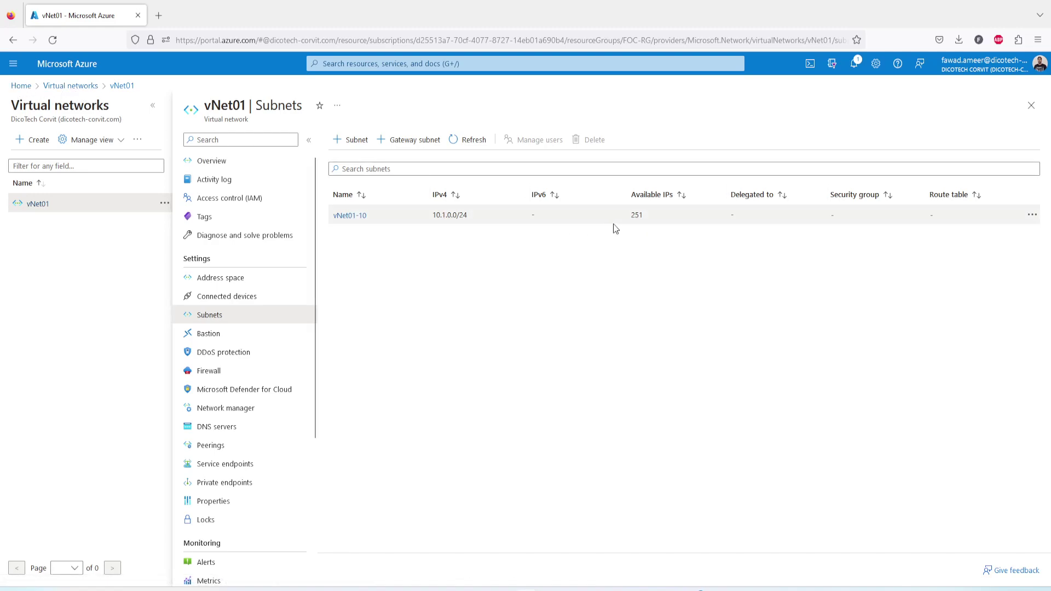
# Step: Examine the available IP addresses of subnet vNet01-10 and return to the portal home page
pyautogui.click(644, 215)
pyautogui.doubleClick(644, 216)
pyautogui.click(471, 226)
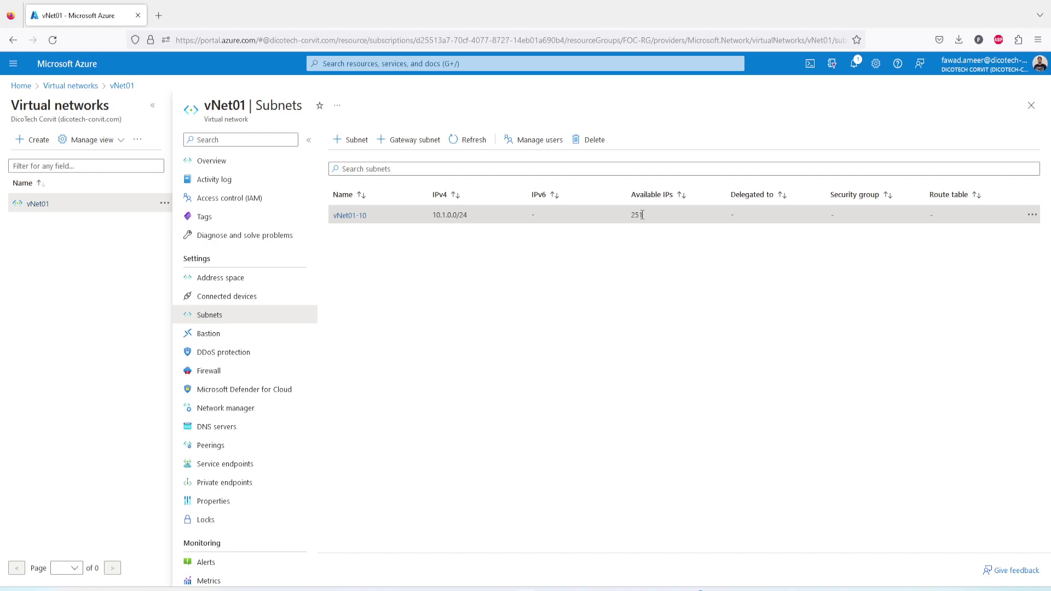
pyautogui.click(26, 88)
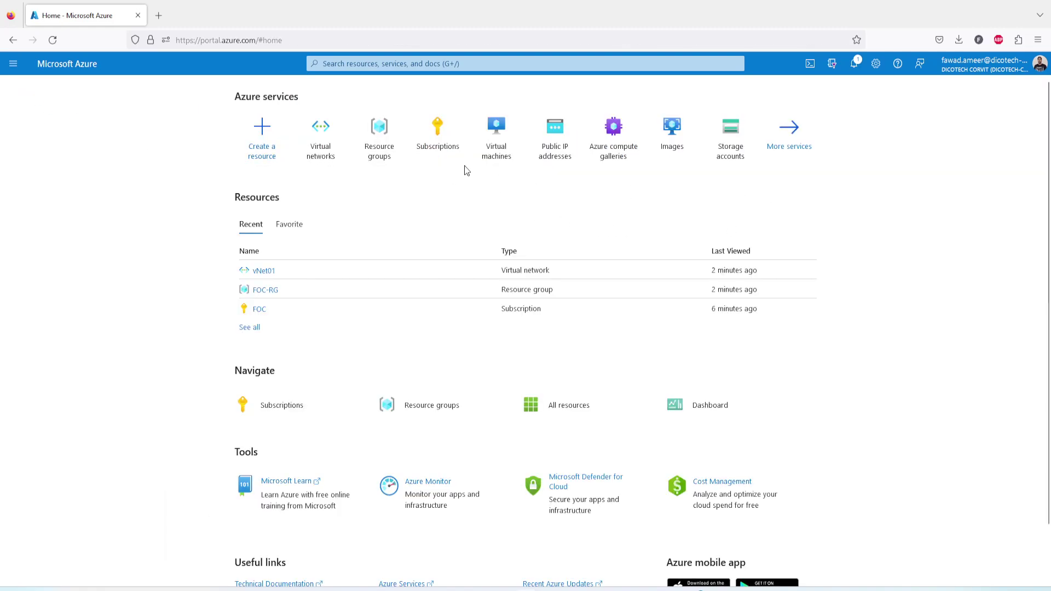
# Step: Find the Virtual machines service and start creating an Azure virtual machine
pyautogui.click(418, 63)
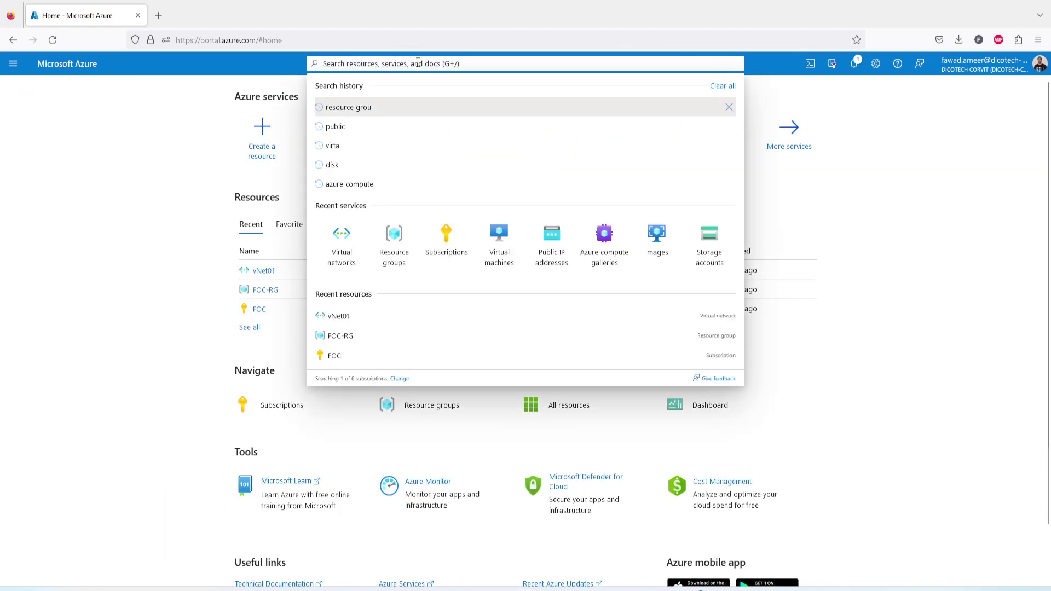
pyautogui.write('virtual ma')
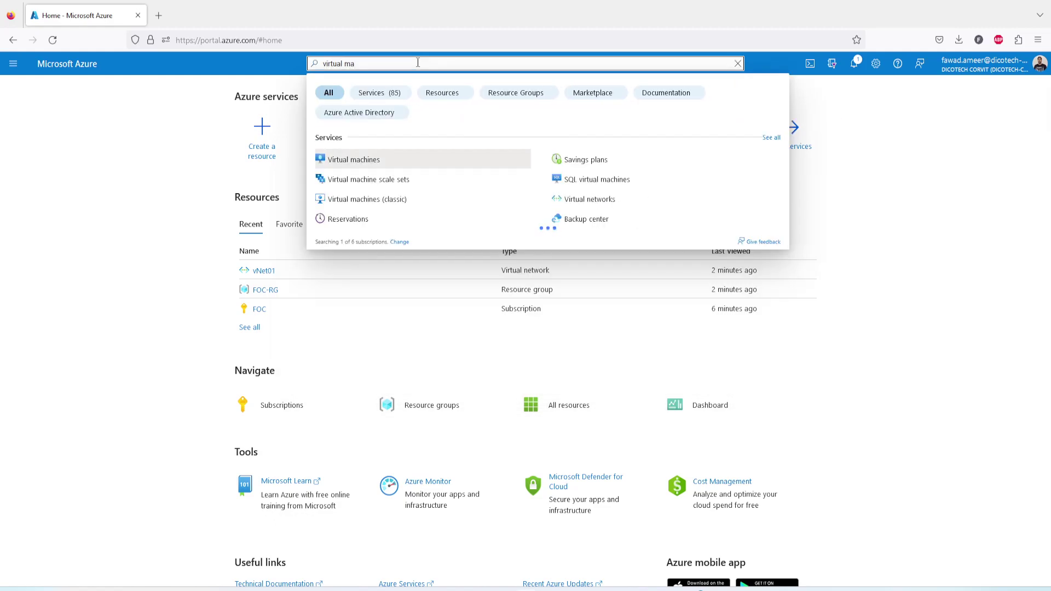
pyautogui.click(367, 162)
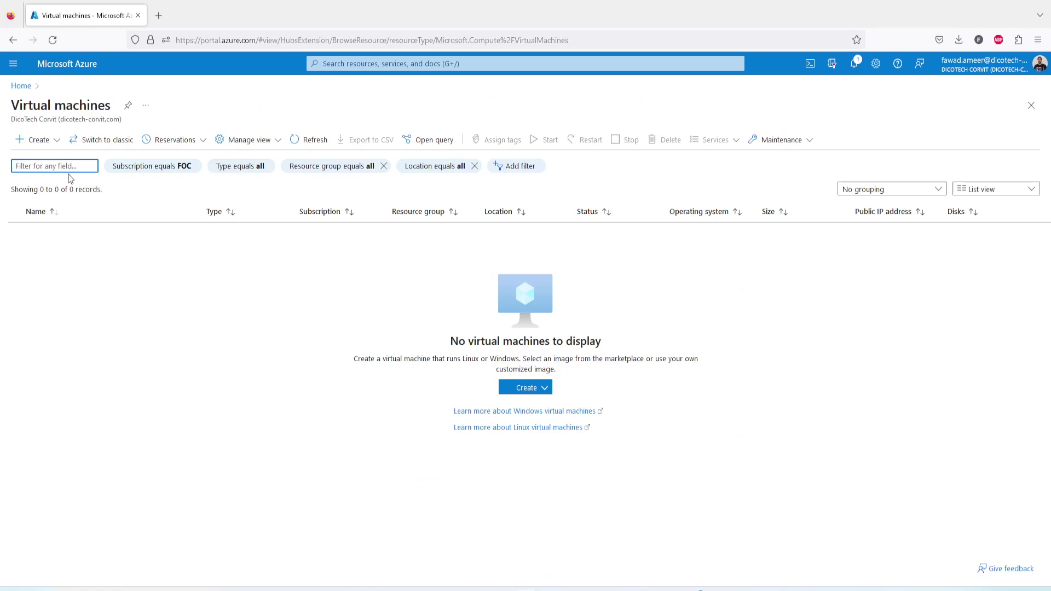
pyautogui.click(48, 140)
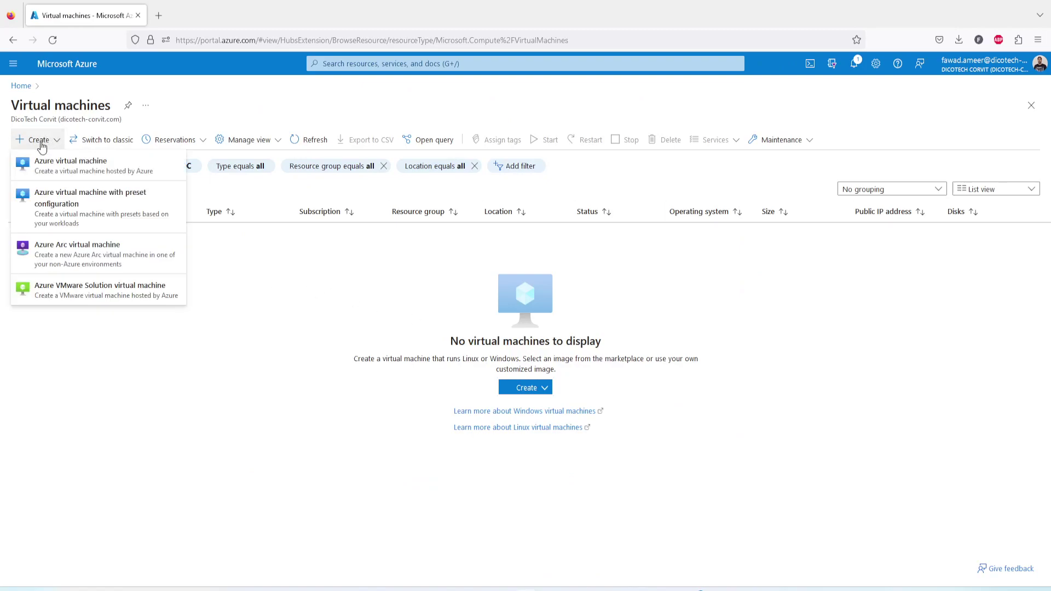
pyautogui.click(48, 167)
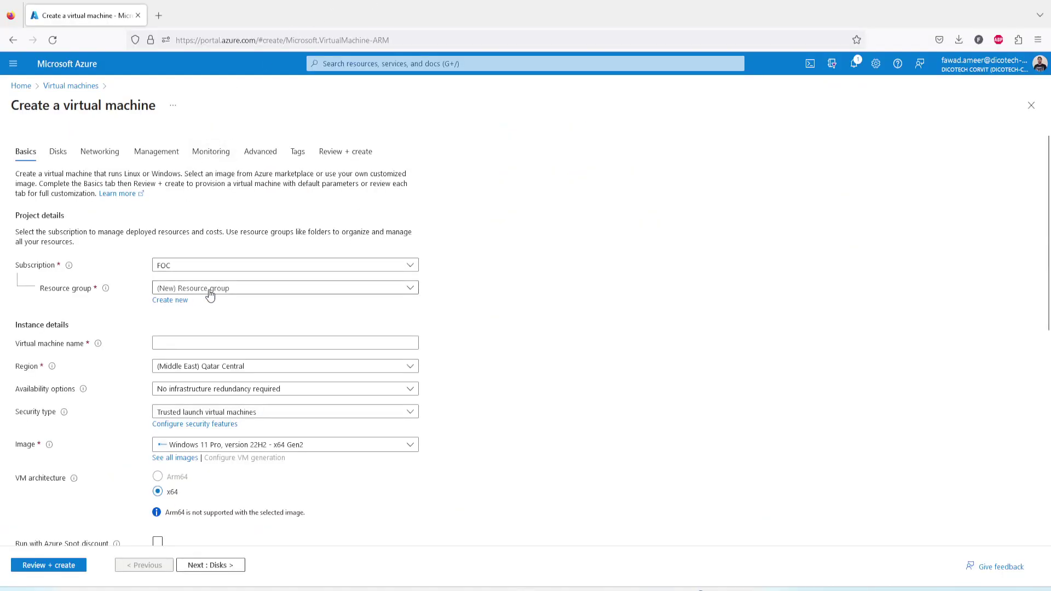
# Step: Assign the new virtual machine to resource group FOC-RG and name it FOC-VM-01
pyautogui.click(208, 295)
pyautogui.click(194, 330)
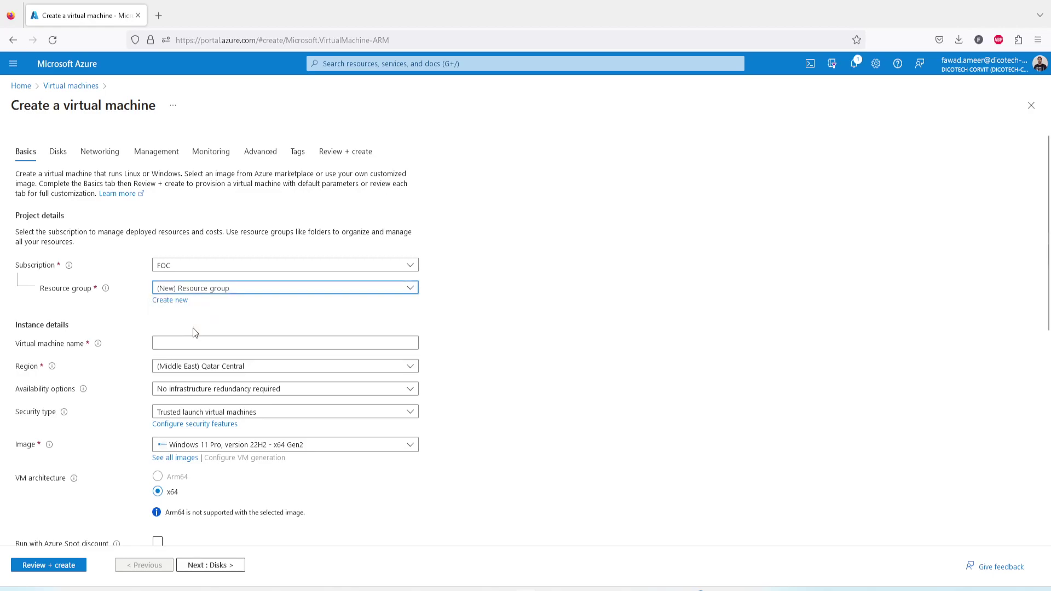
pyautogui.click(175, 344)
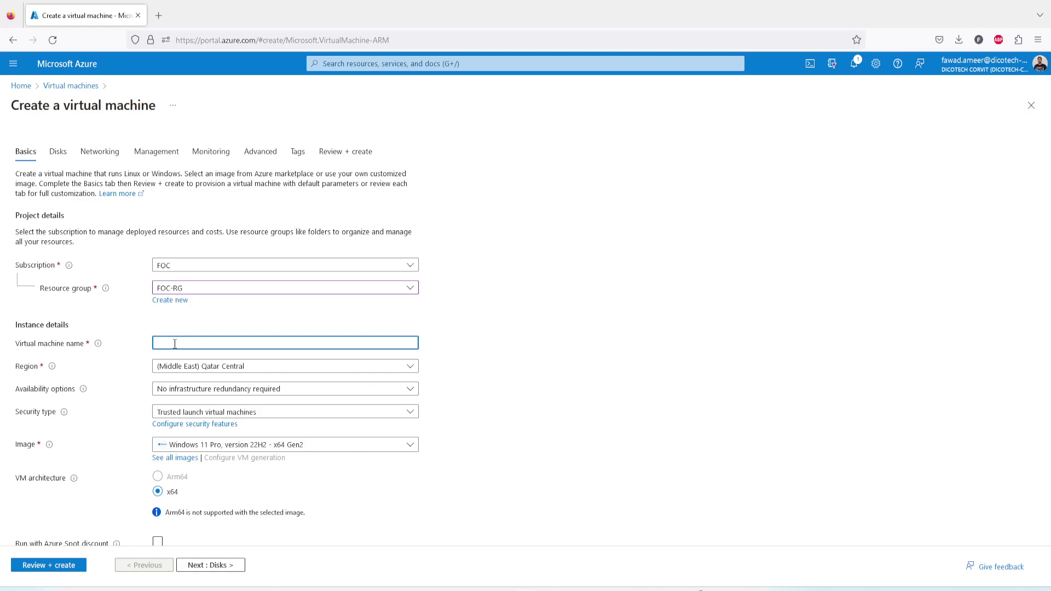
pyautogui.write('focvm01')
pyautogui.doubleClick(196, 346)
pyautogui.write('FOC-VM-01')
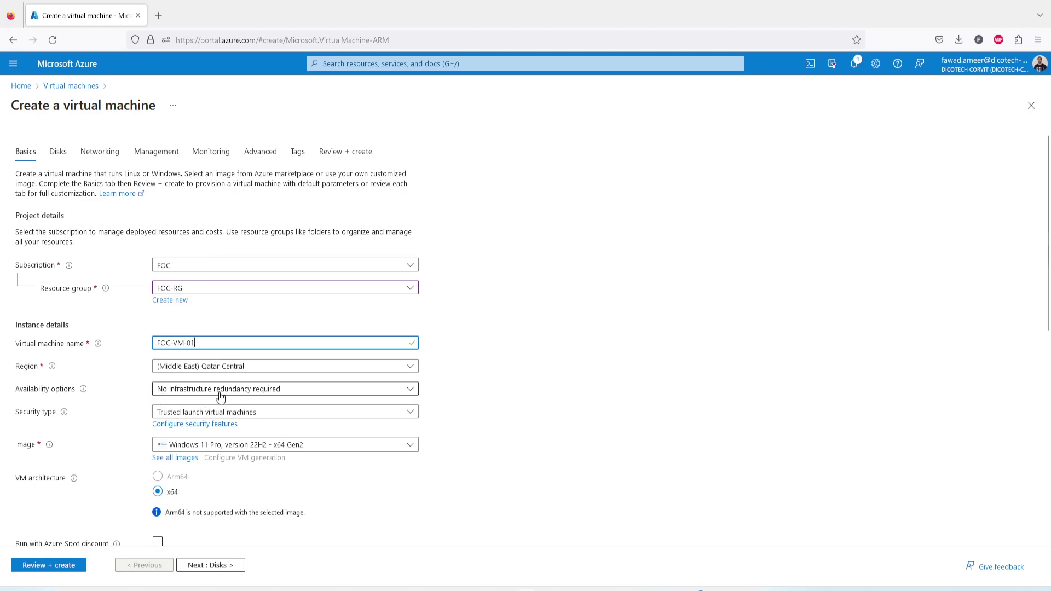
# Step: Examine the choices offered for the virtual machine's availability options and size
pyautogui.click(199, 393)
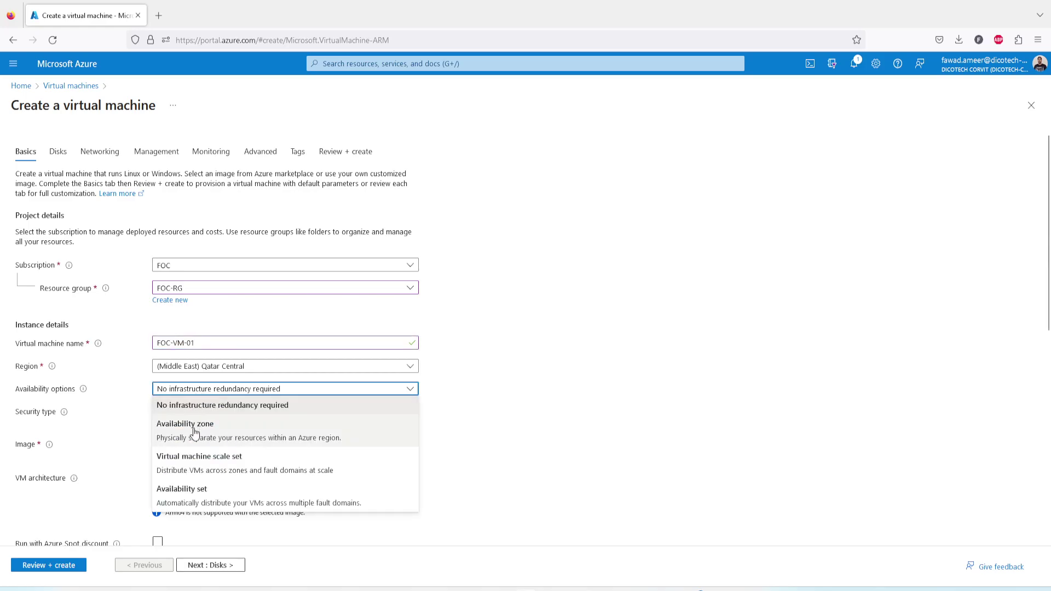
pyautogui.click(196, 393)
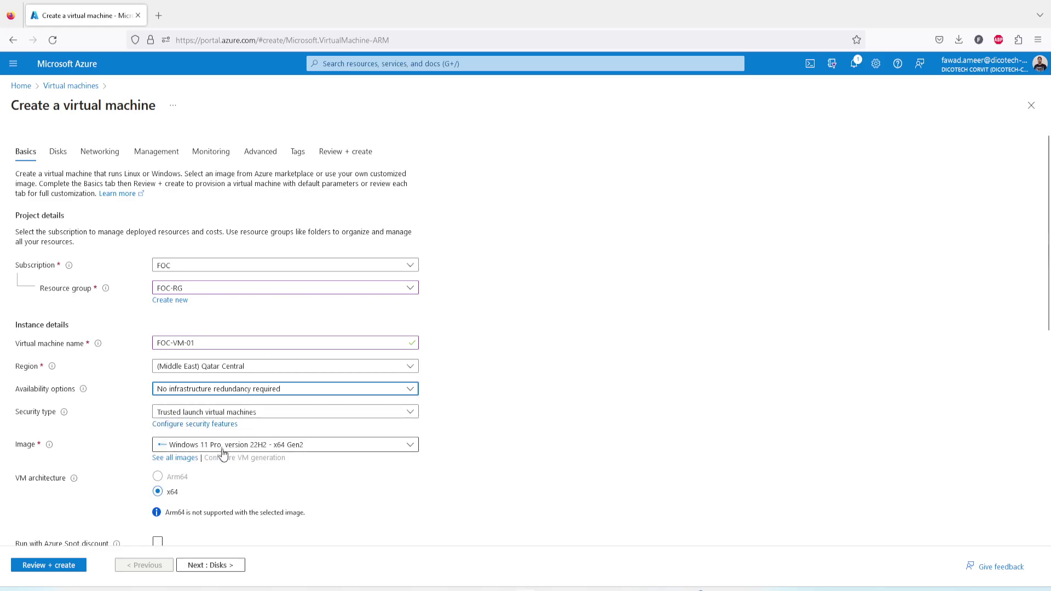
pyautogui.scroll(-2, 505, 415)
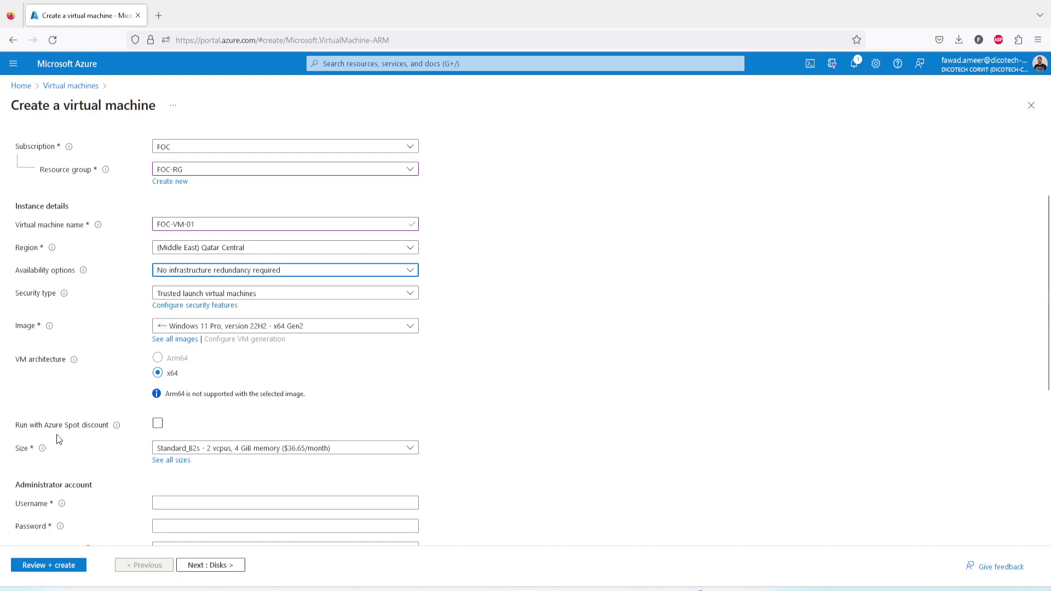
pyautogui.scroll(-1, 104, 458)
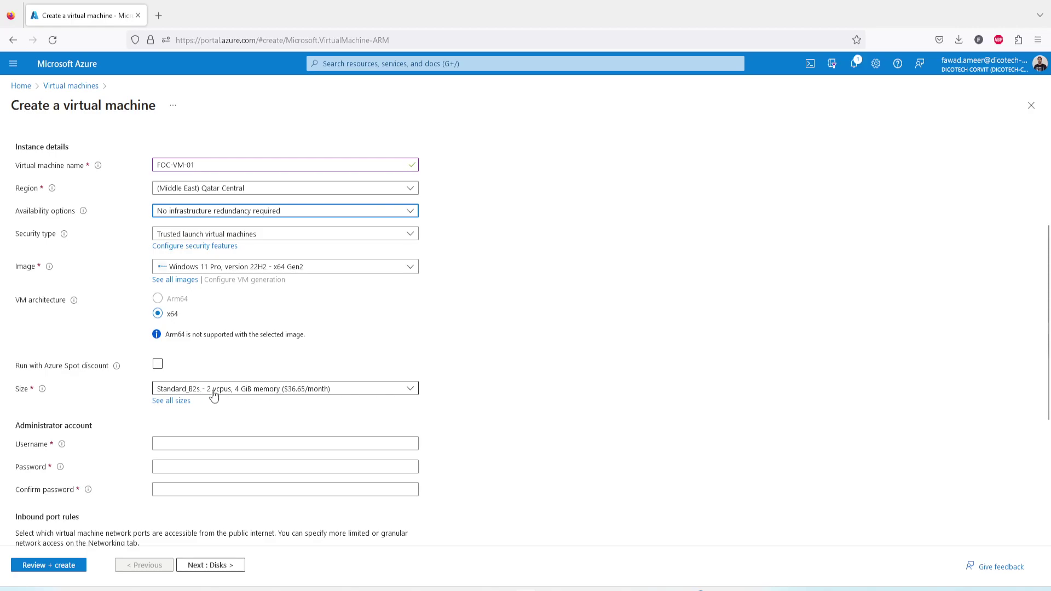
pyautogui.click(239, 391)
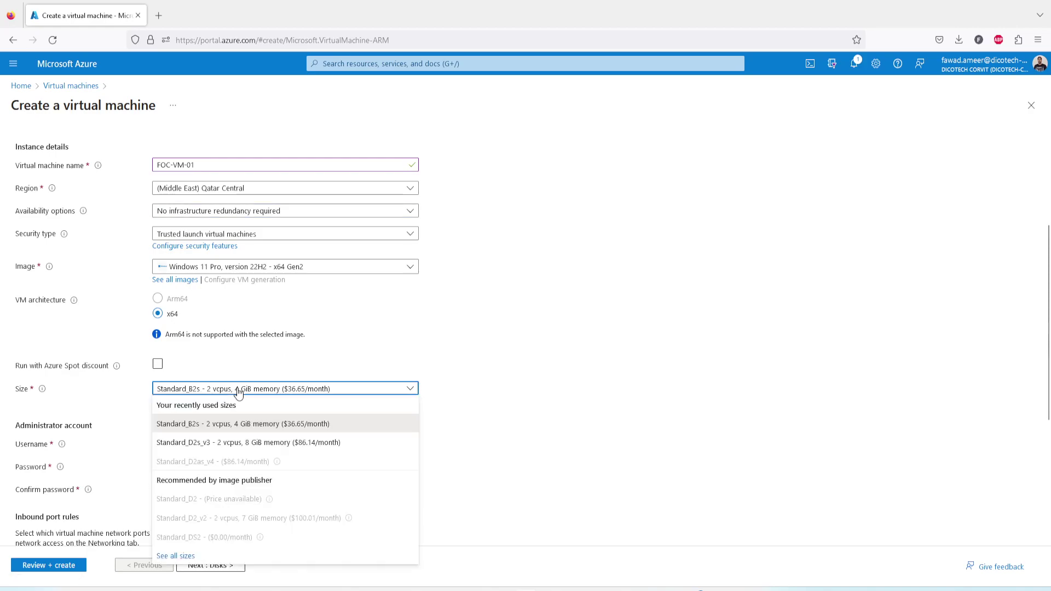
pyautogui.click(488, 383)
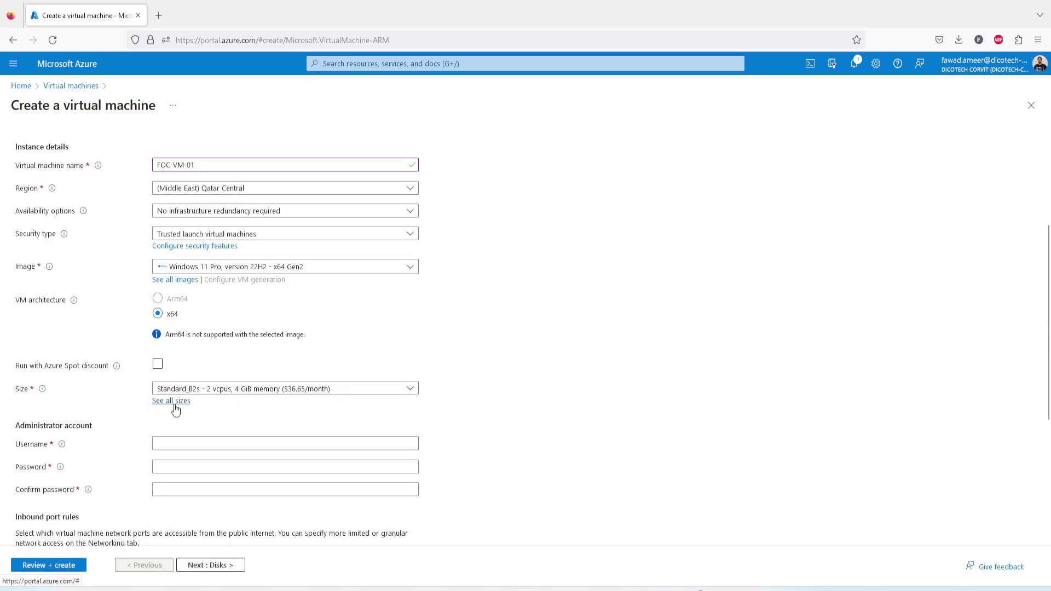
# Step: Browse the full VM size list, looking into D-Series v5, and set the RAM and vCPUs filters to All
pyautogui.click(174, 405)
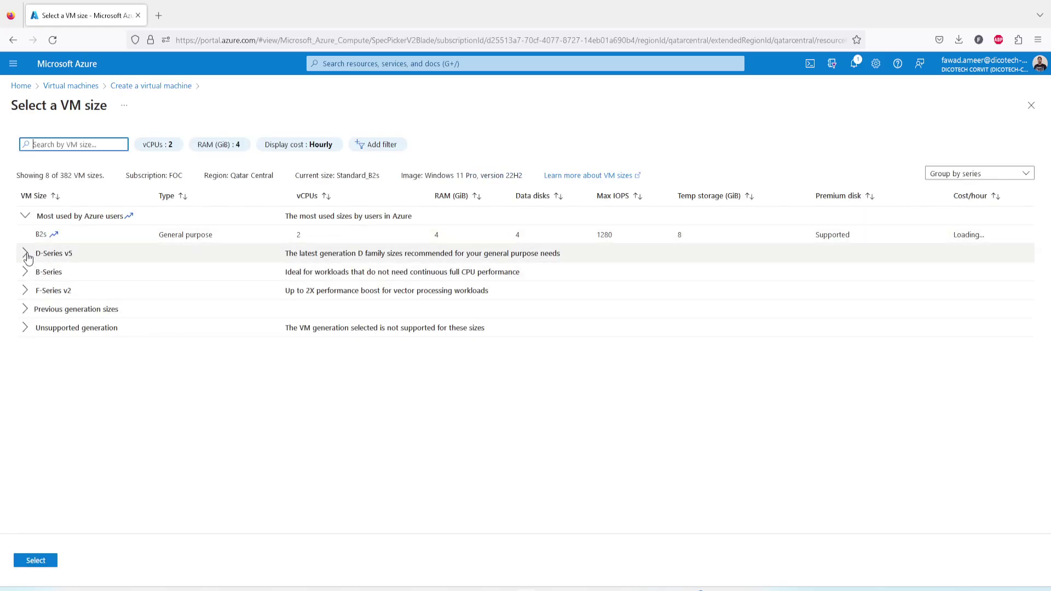
pyautogui.click(25, 255)
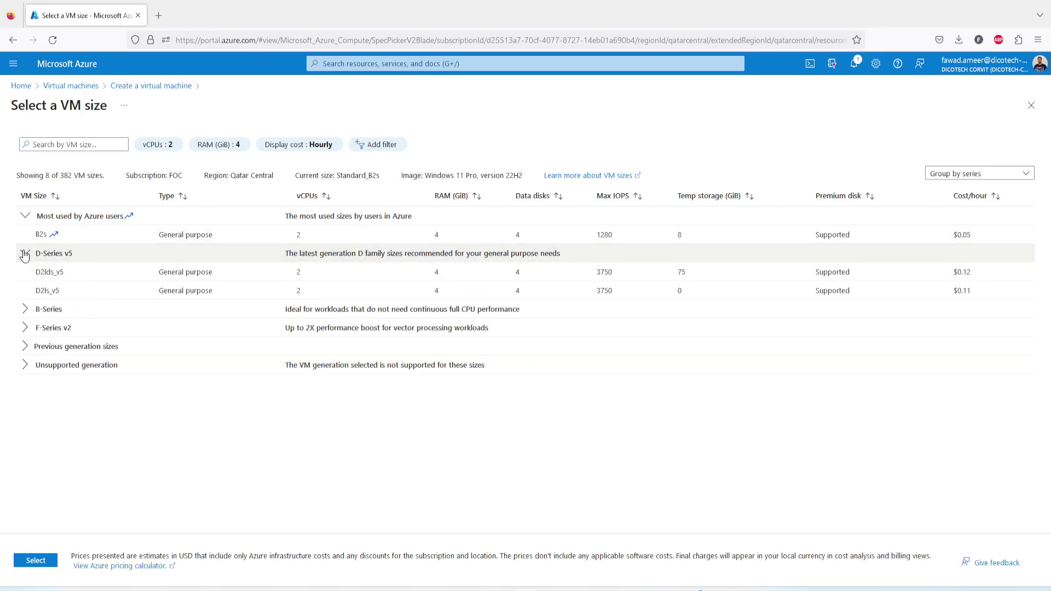
pyautogui.click(24, 255)
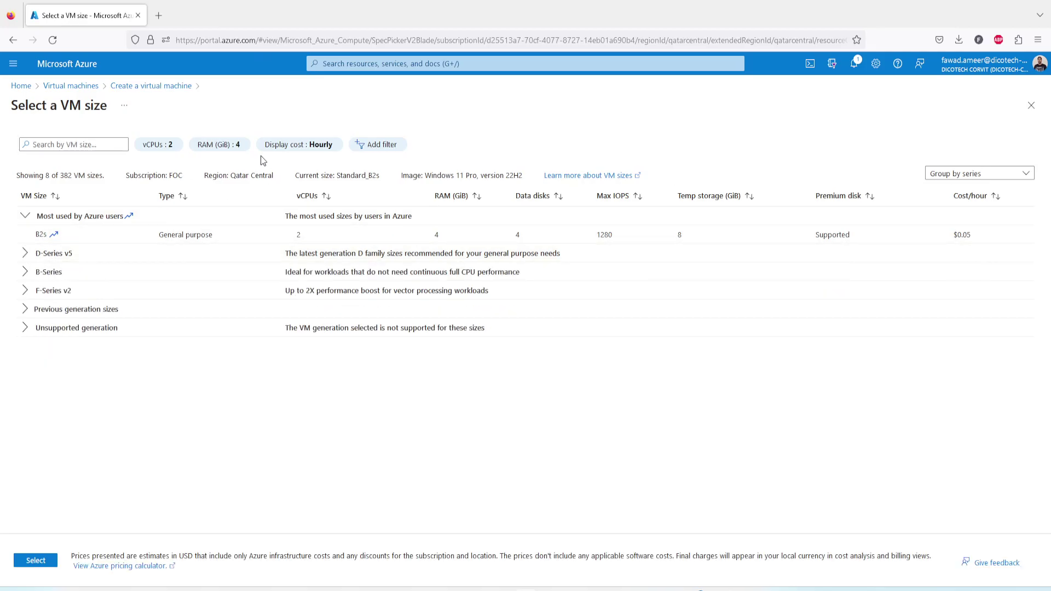
pyautogui.click(224, 148)
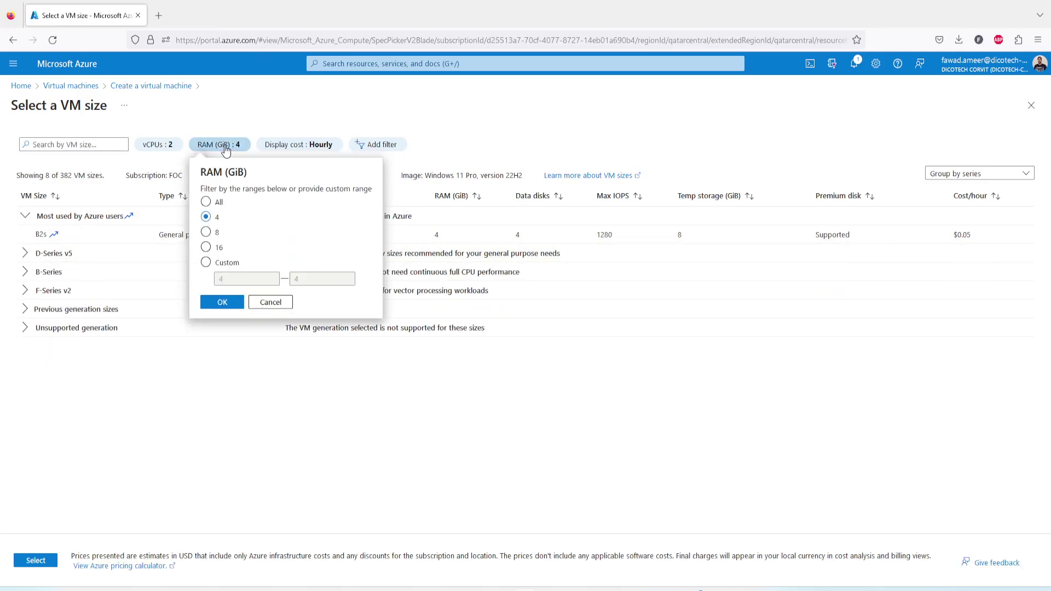
pyautogui.click(205, 202)
pyautogui.click(223, 303)
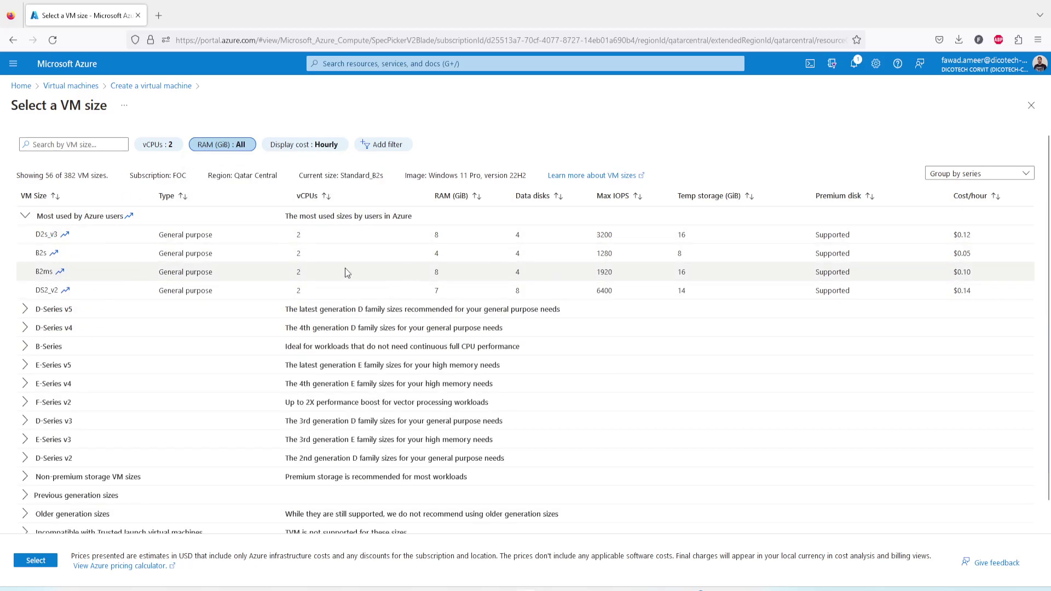
pyautogui.click(169, 147)
pyautogui.click(153, 203)
pyautogui.click(166, 300)
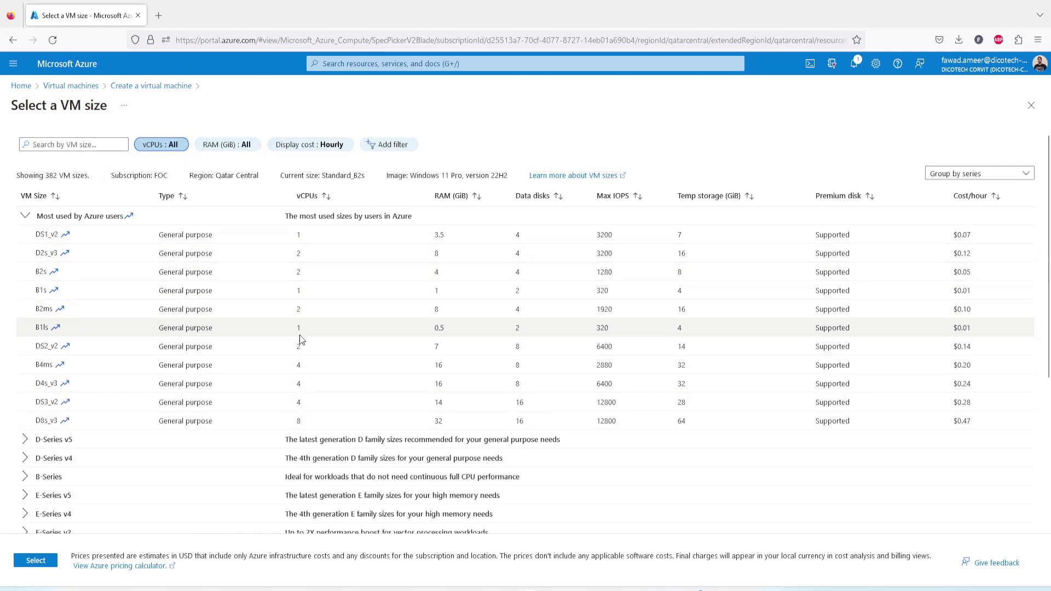
# Step: Select the B2s size from the sizes most used by Azure users for the virtual machine
pyautogui.click(25, 218)
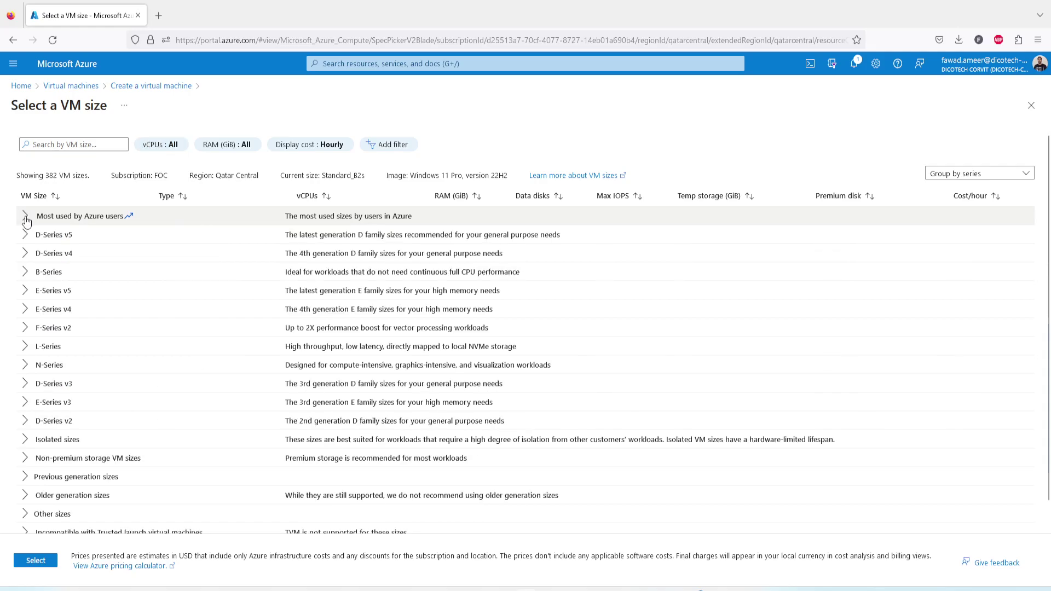
pyautogui.click(25, 218)
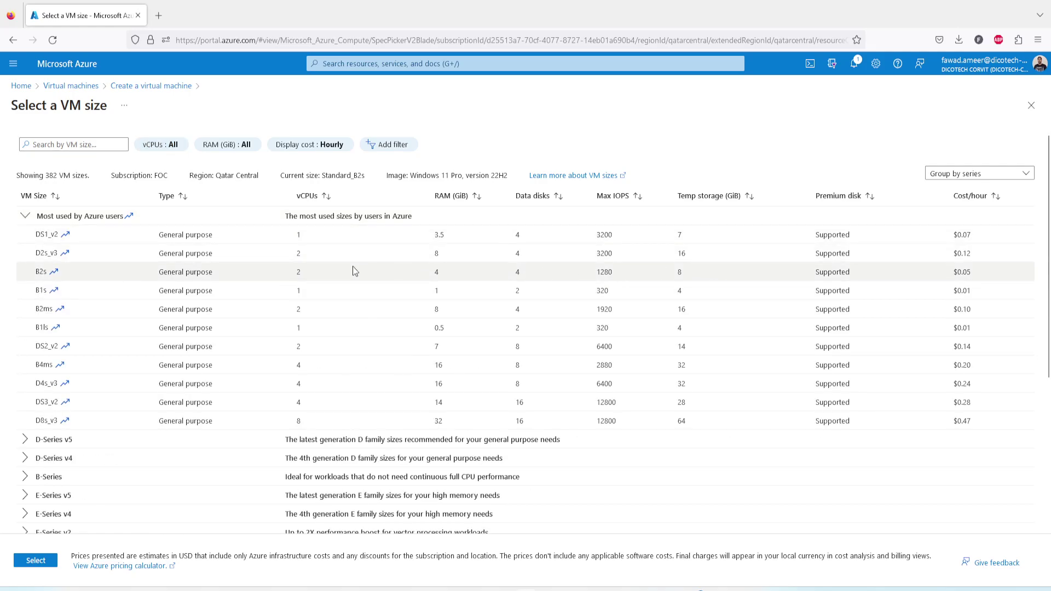
pyautogui.click(382, 271)
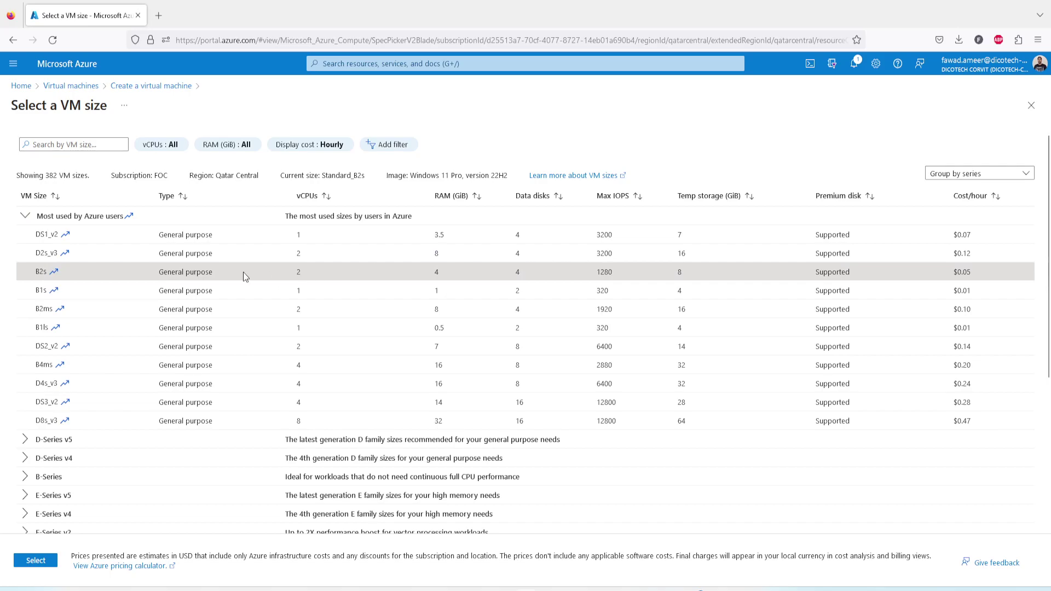
pyautogui.click(35, 561)
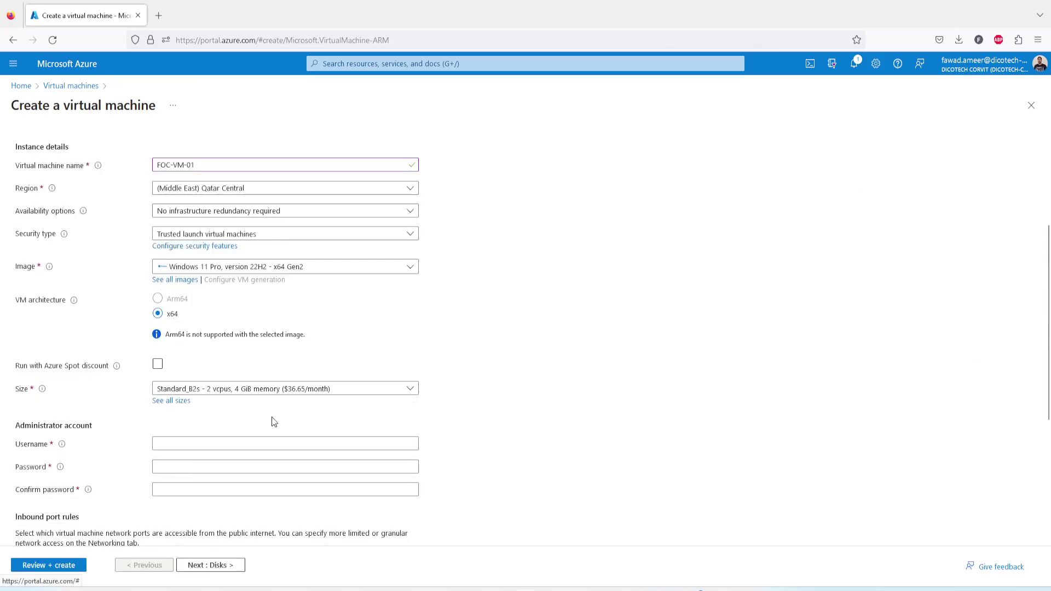
# Step: Fill in the administrator account's username, then enter and confirm its password
pyautogui.click(185, 444)
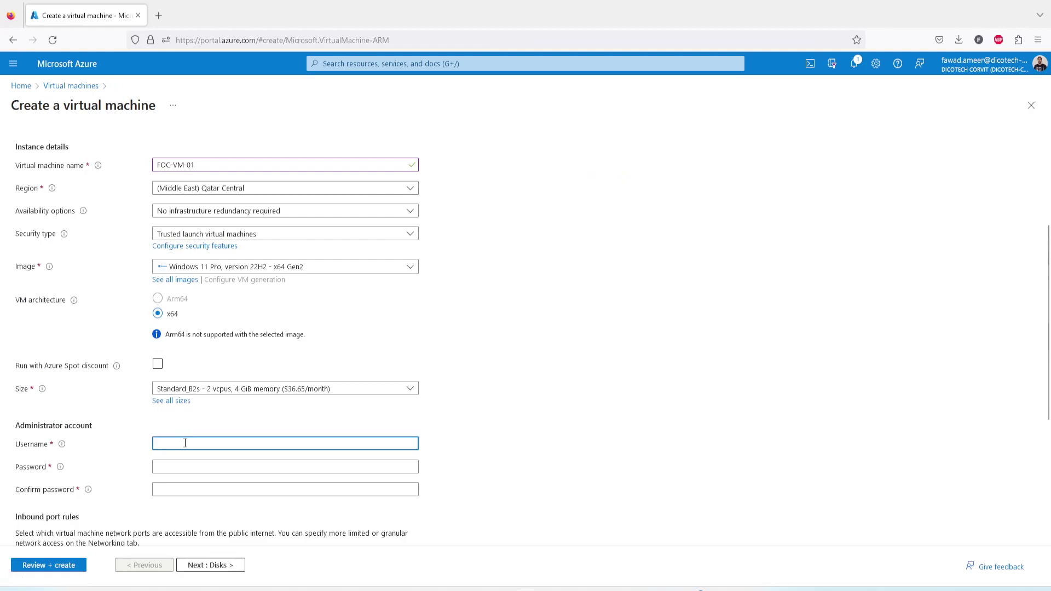
pyautogui.press('Tab')
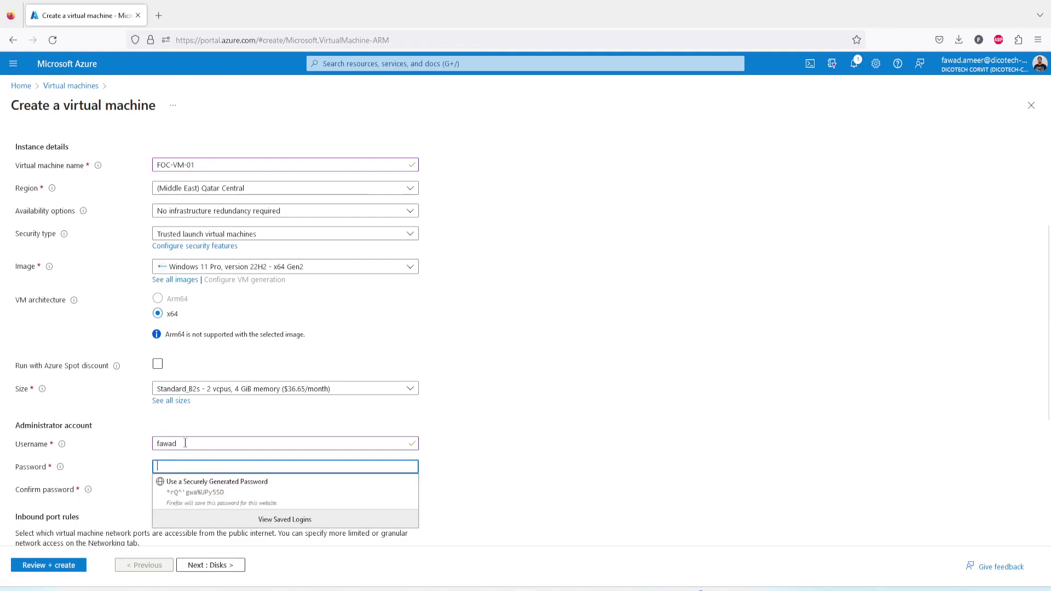
pyautogui.write('******')
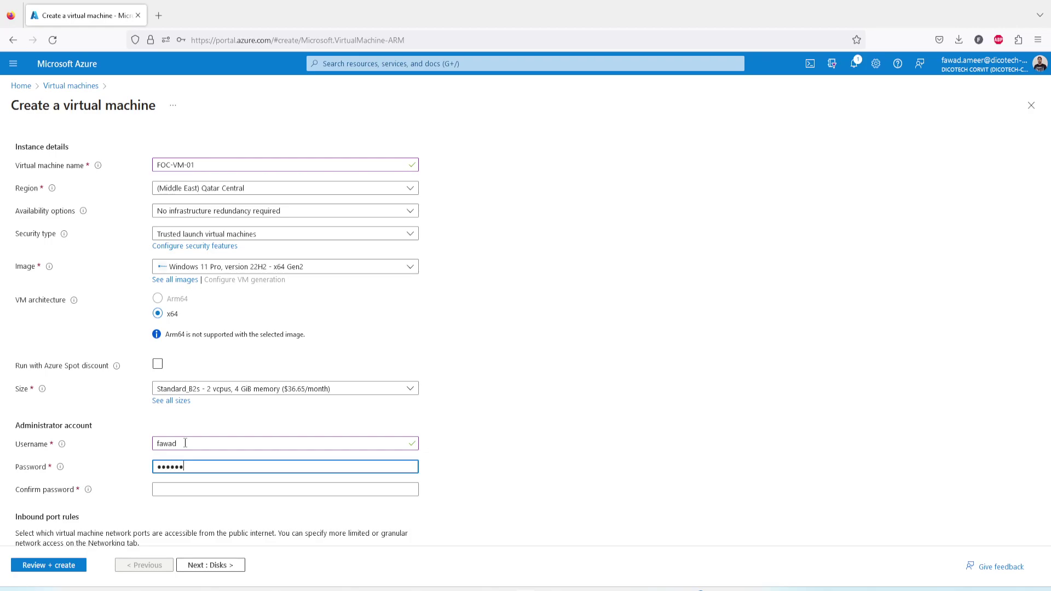
pyautogui.write('*')
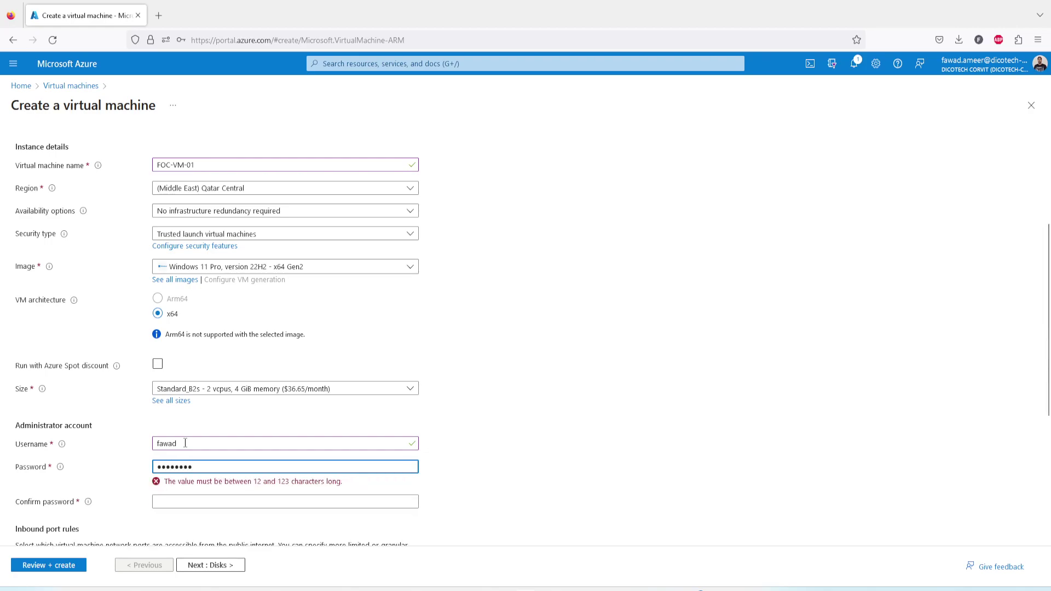
pyautogui.write('*')
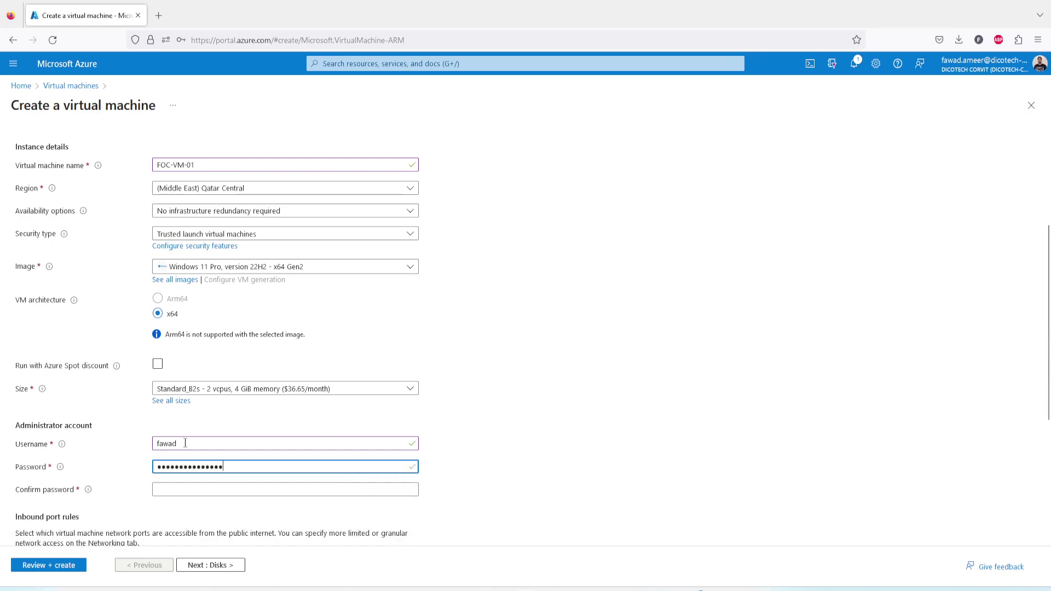
pyautogui.press('Tab')
pyautogui.write('*******')
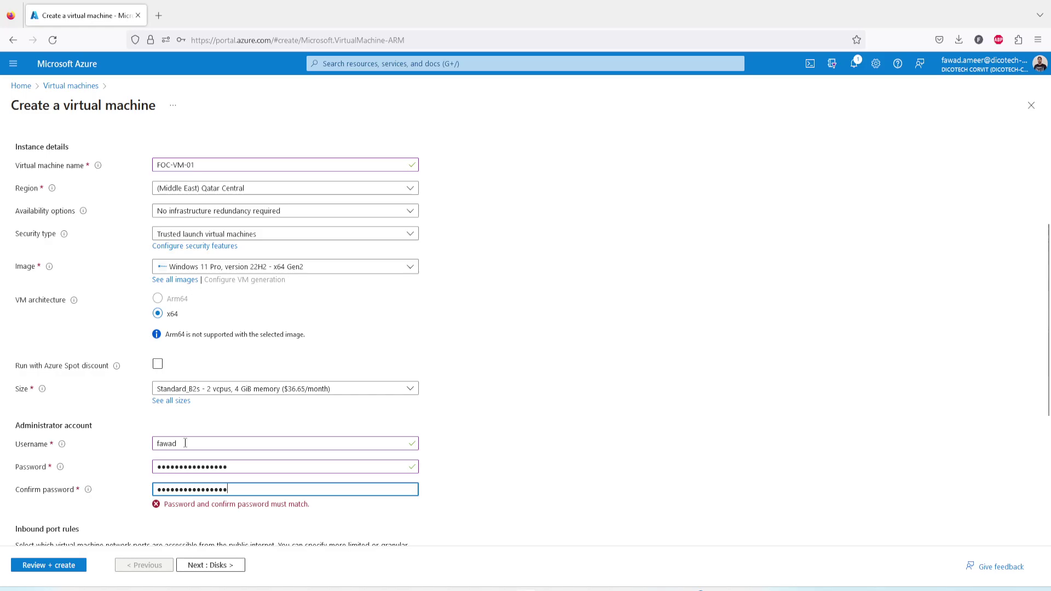
# Step: Check the inbound port choices, keeping RDP (3389), and confirm the eligible Windows 10/11 license with multi-tenant hosting rights
pyautogui.scroll(-3, 415, 432)
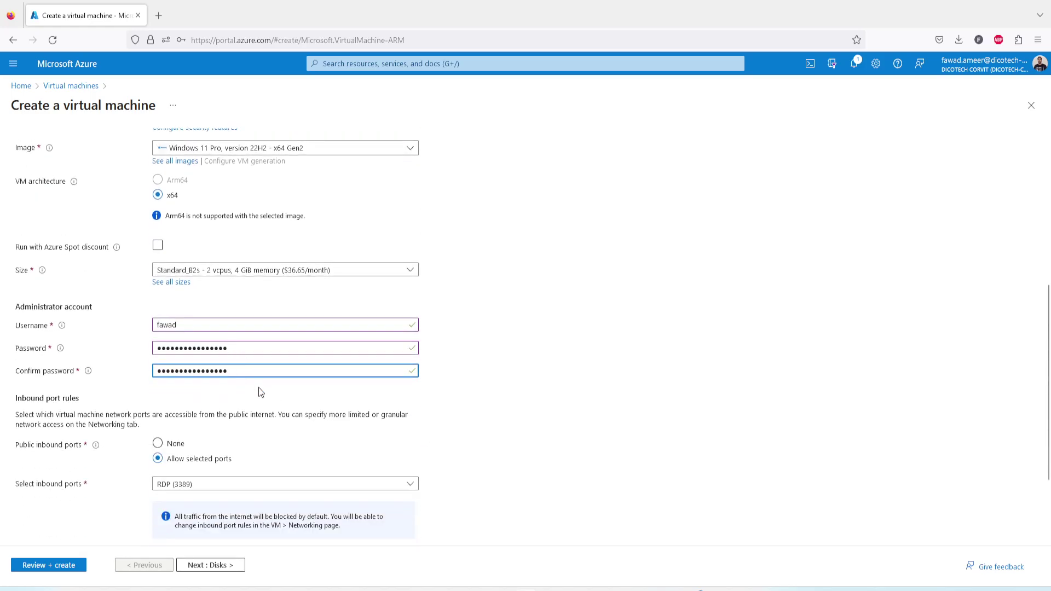
pyautogui.scroll(-3, 260, 389)
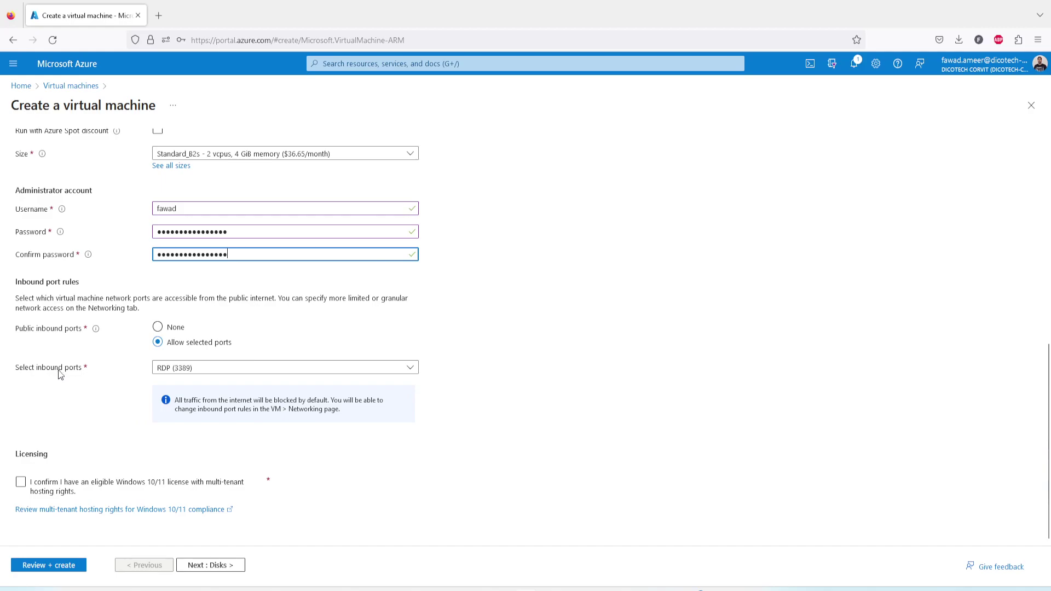
pyautogui.click(172, 377)
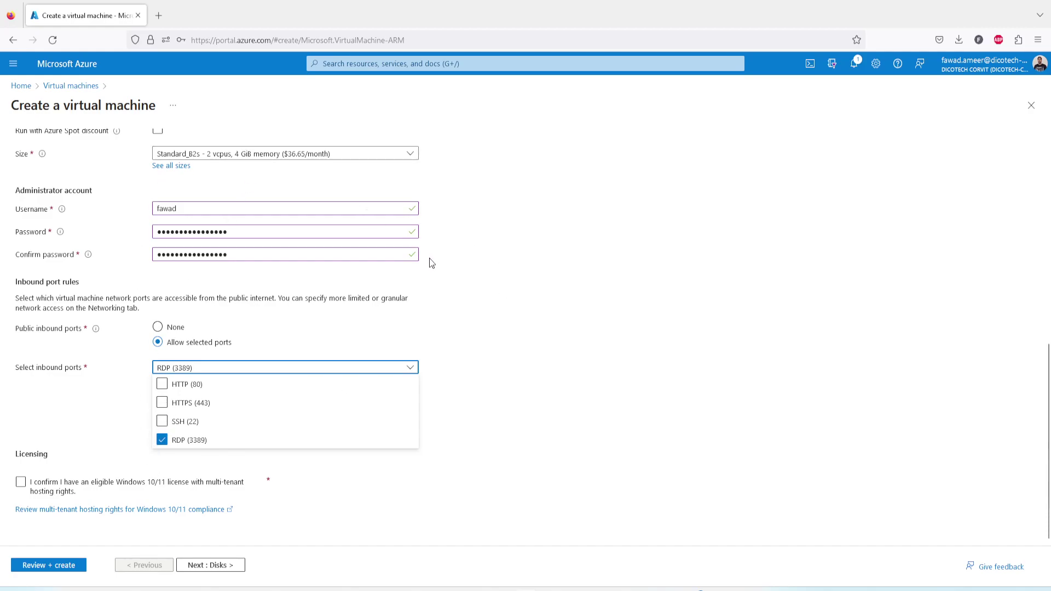
pyautogui.scroll(2, 447, 272)
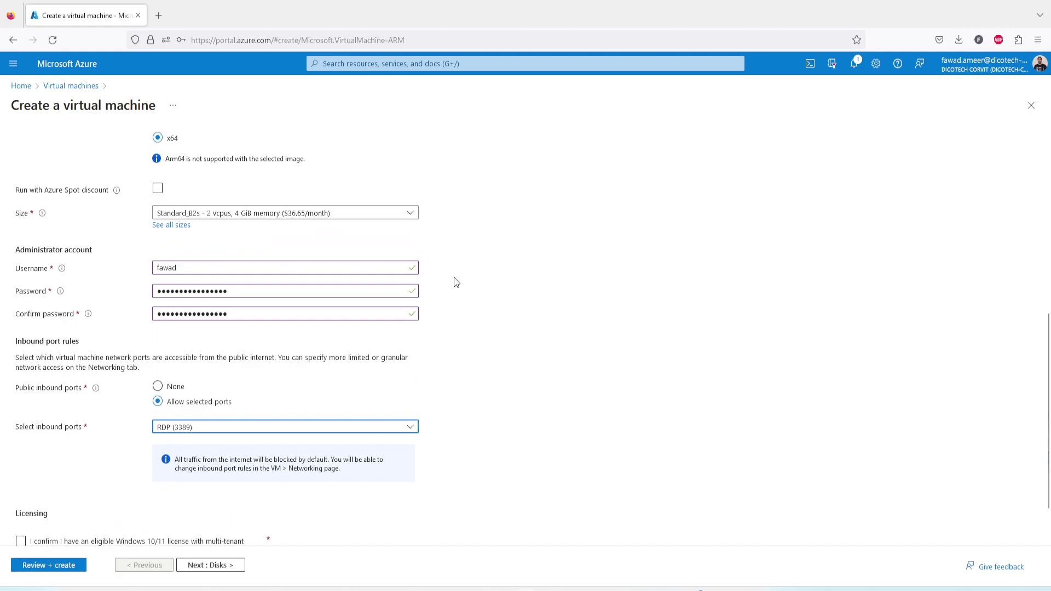
pyautogui.click(219, 432)
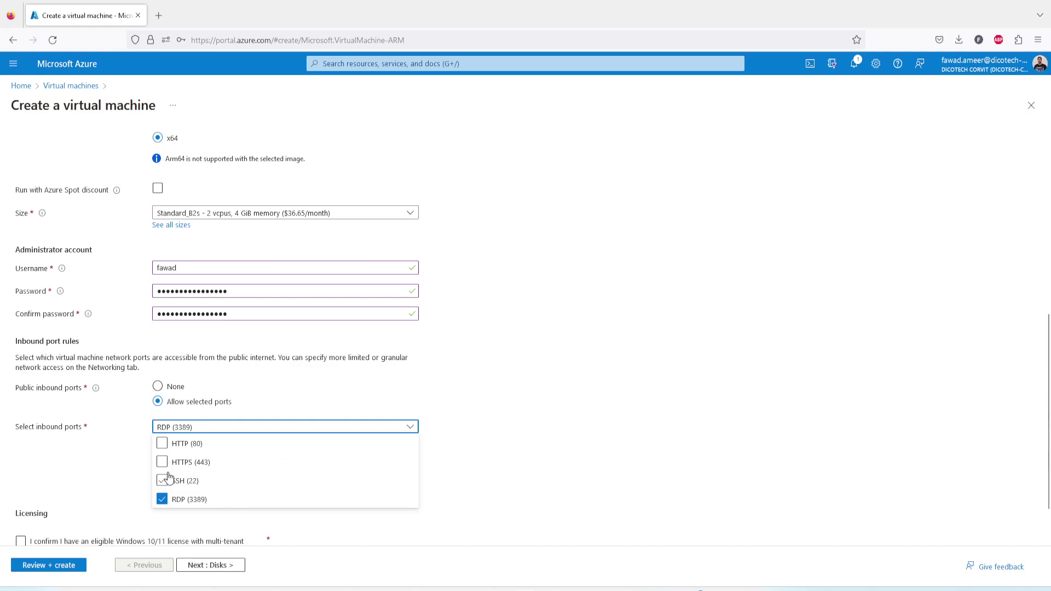
pyautogui.click(531, 439)
pyautogui.scroll(-2, 534, 439)
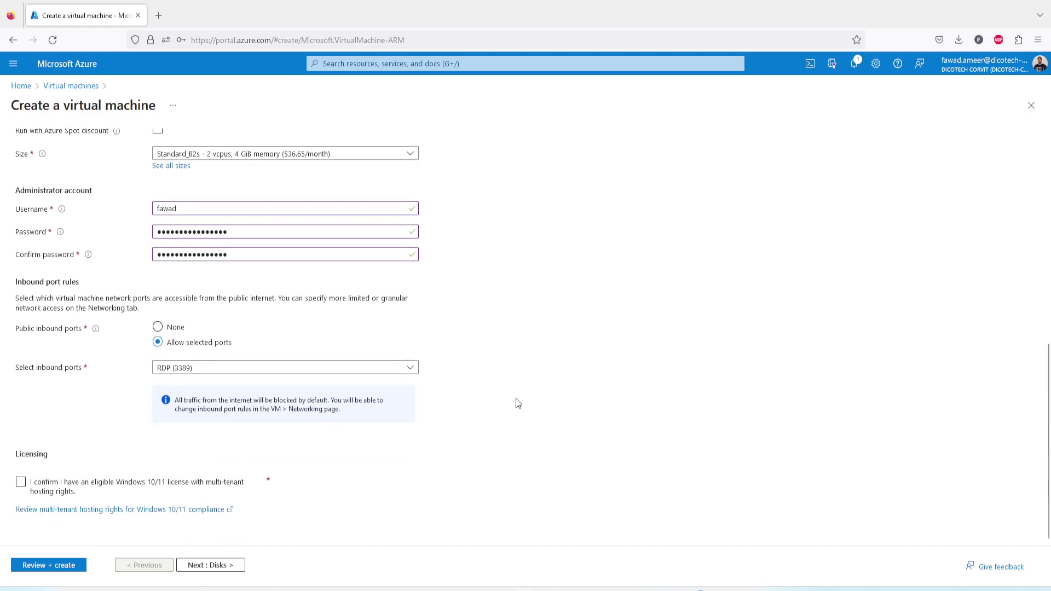
pyautogui.click(21, 483)
# Step: Set the virtual machine's OS disk type to Standard SSD with locally-redundant storage
pyautogui.click(212, 566)
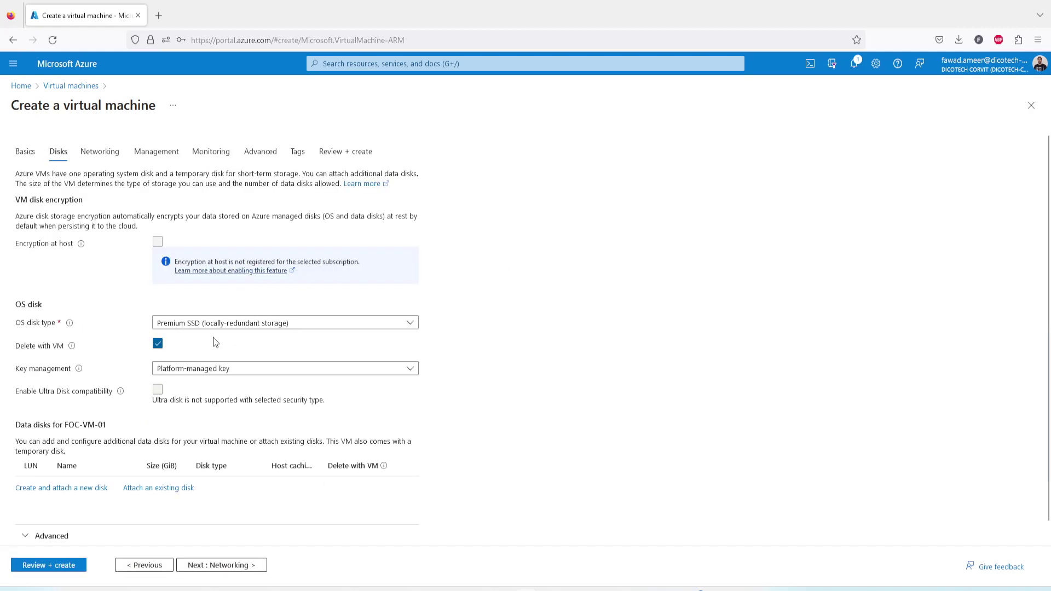
pyautogui.click(293, 329)
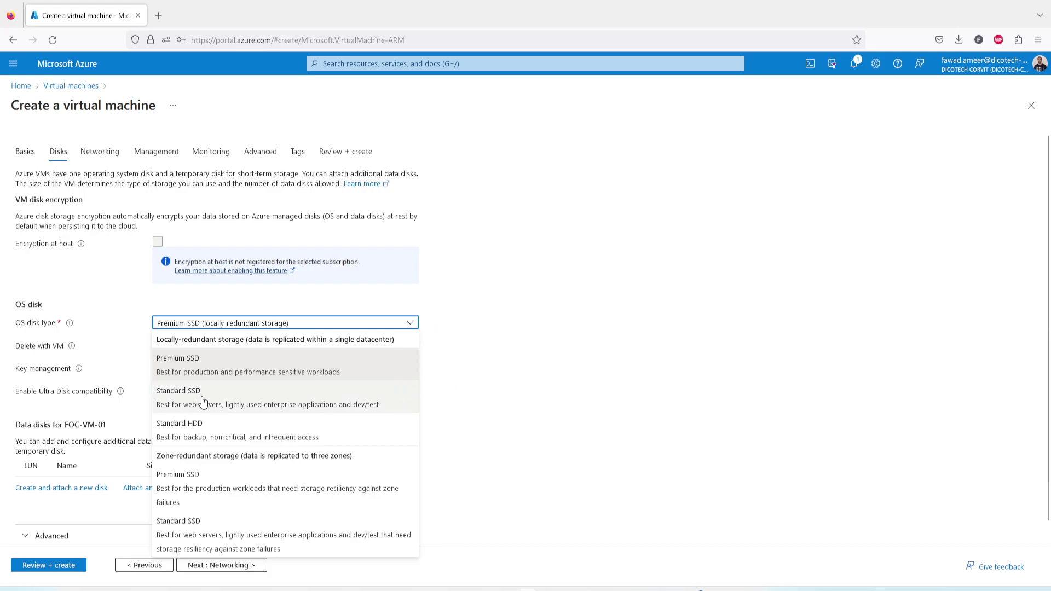
pyautogui.click(176, 398)
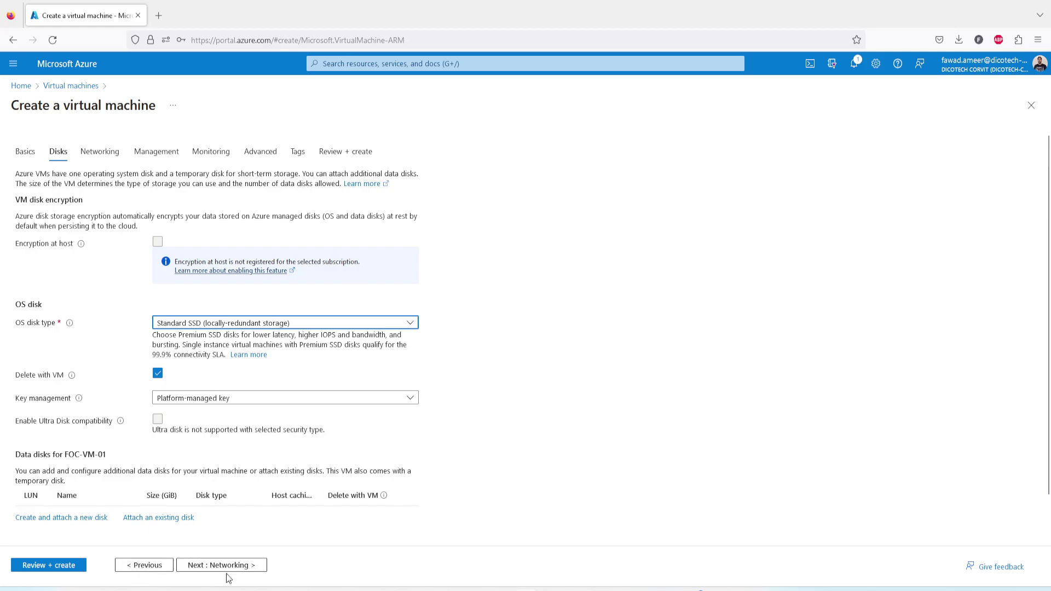
# Step: In the networking settings, select subnet vNet01-10 (10.1.0.0/24) and keep vNet01 as the virtual network
pyautogui.click(245, 565)
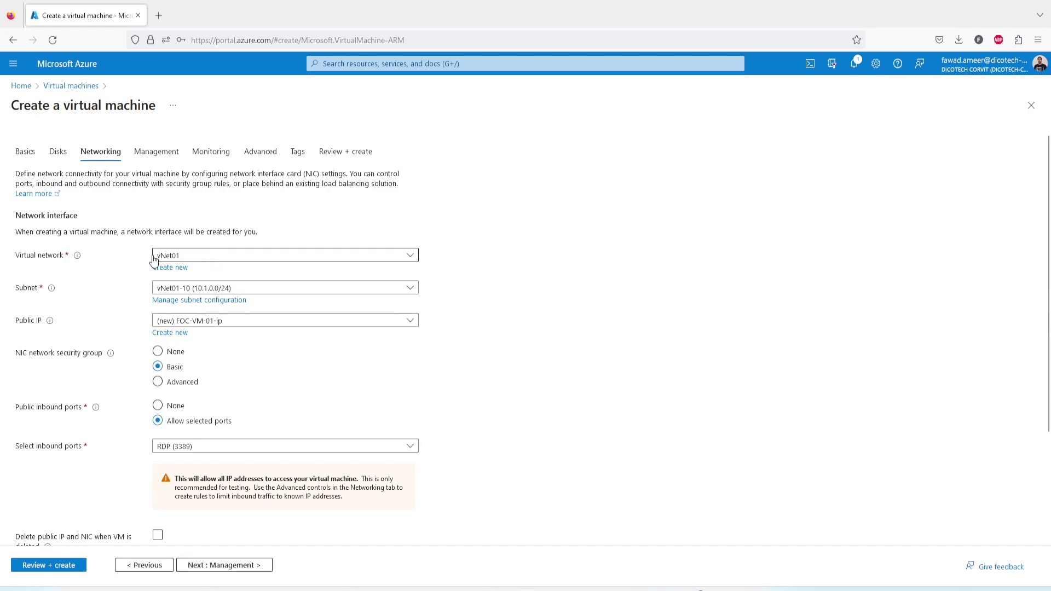
pyautogui.click(215, 288)
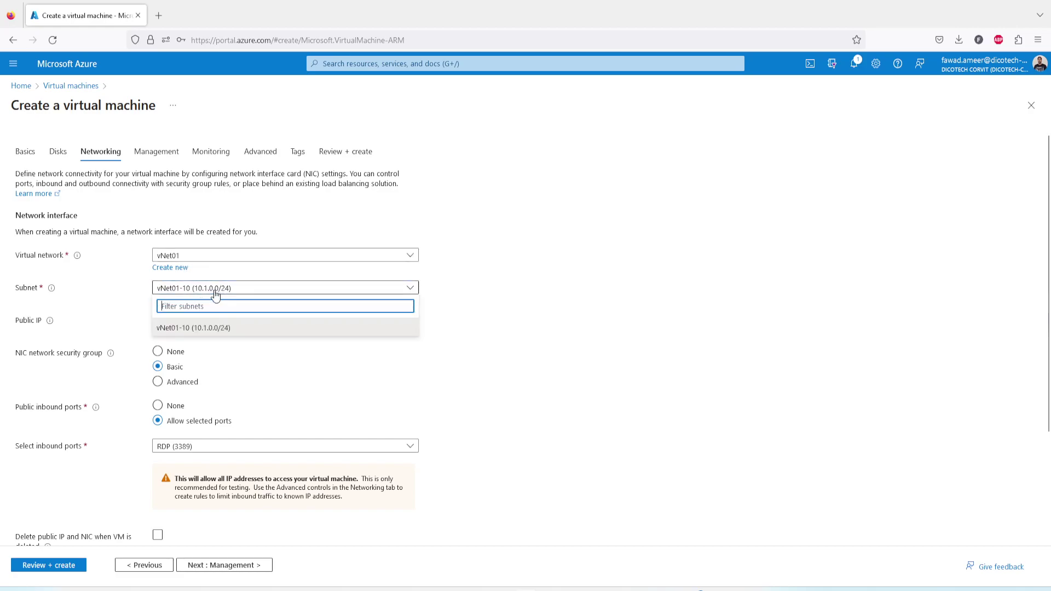
pyautogui.click(211, 328)
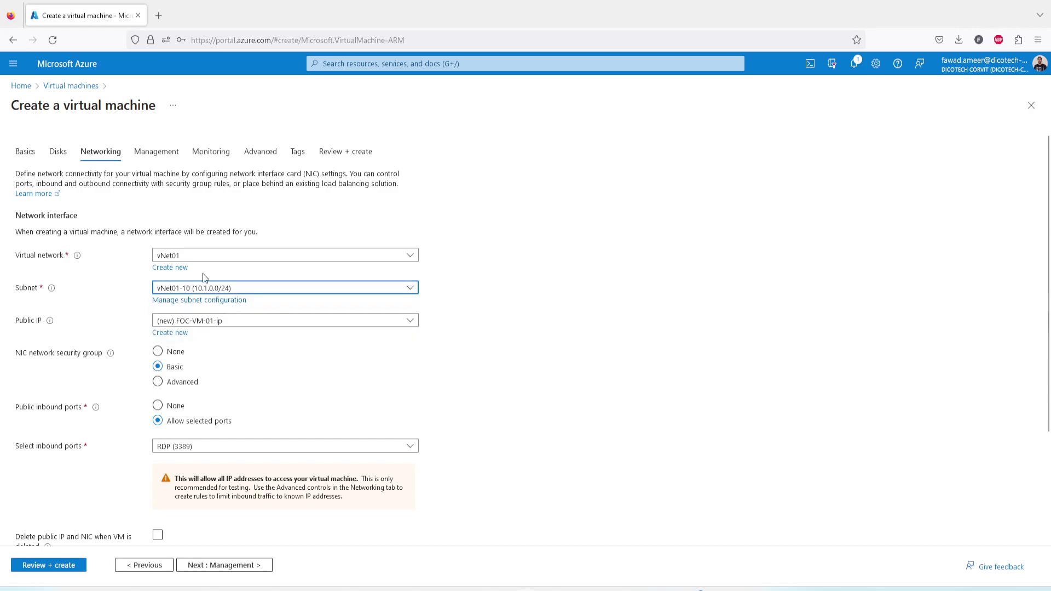
pyautogui.click(201, 258)
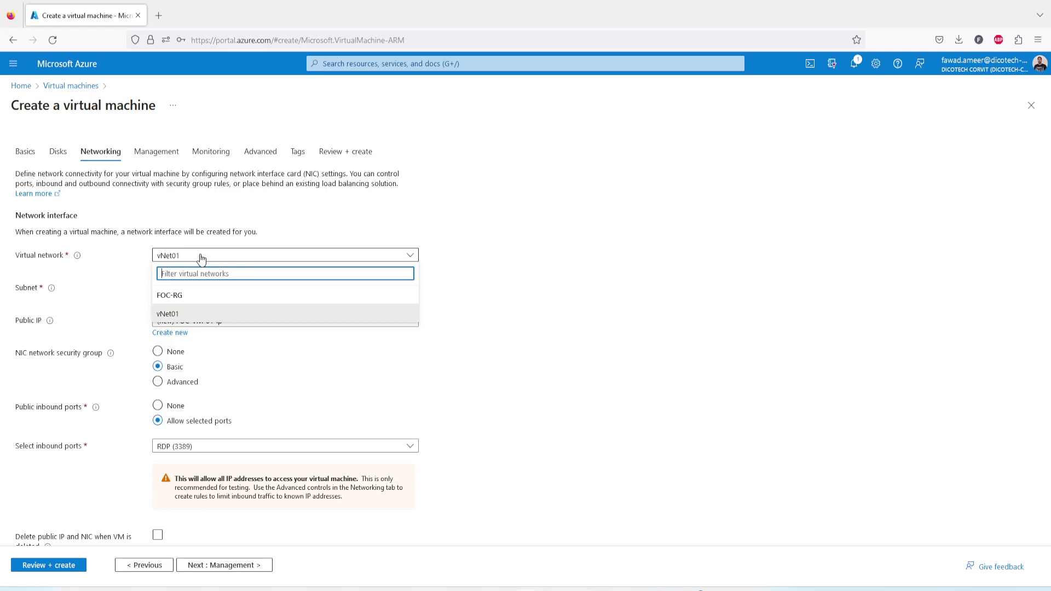
pyautogui.click(202, 257)
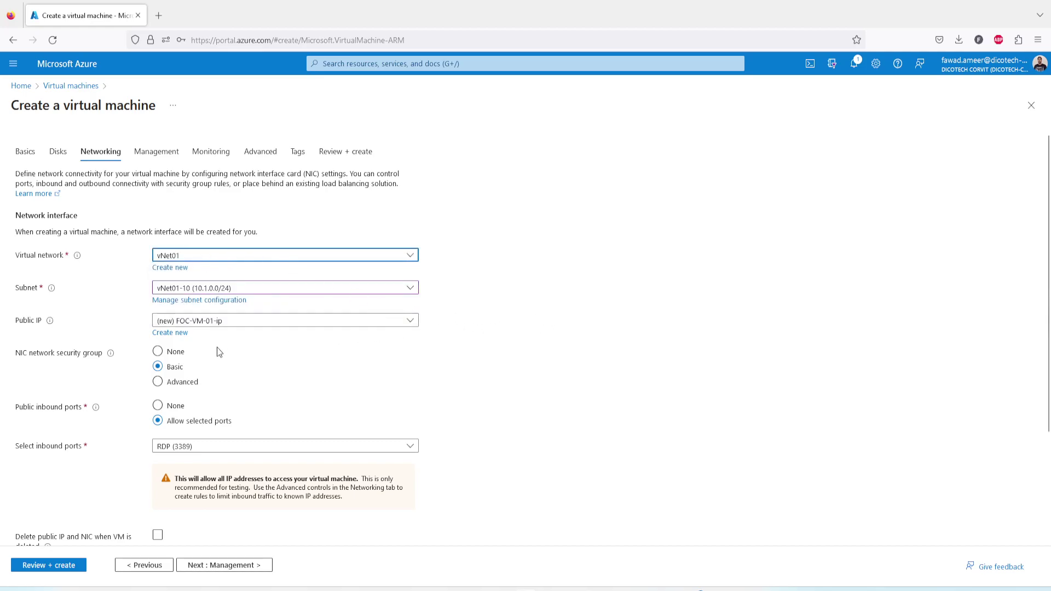
# Step: Enable deletion of the public IP and NIC when the virtual machine is deleted
pyautogui.scroll(-2, 250, 382)
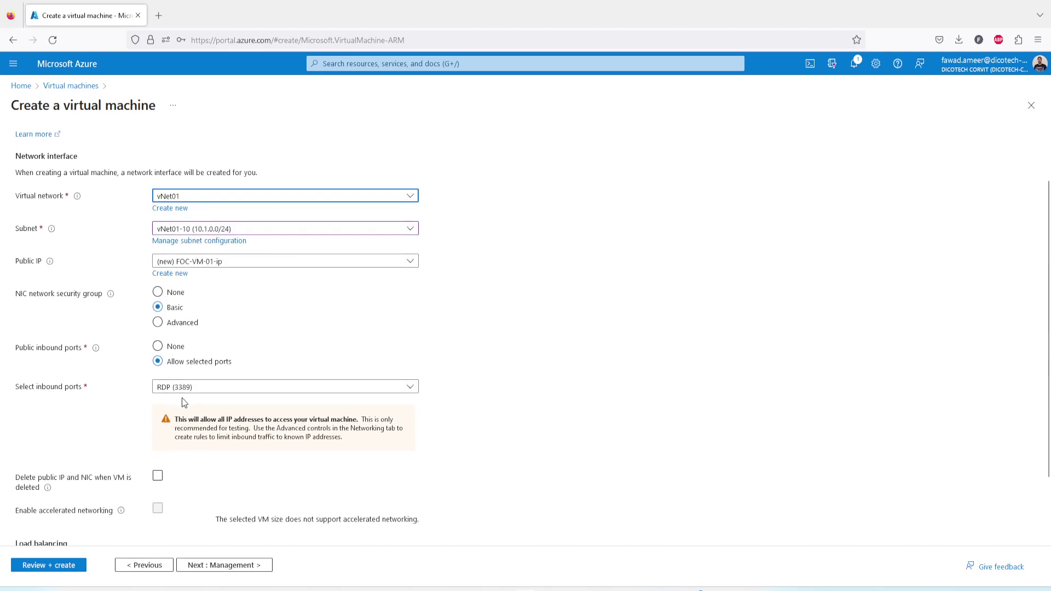
pyautogui.scroll(-3, 182, 402)
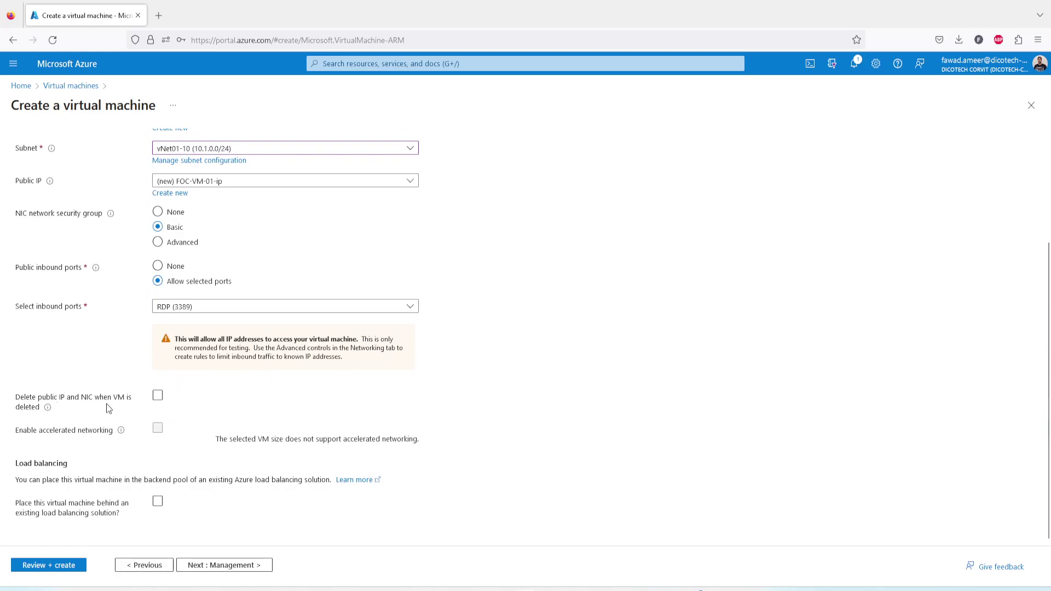
pyautogui.click(158, 397)
pyautogui.scroll(3, 241, 251)
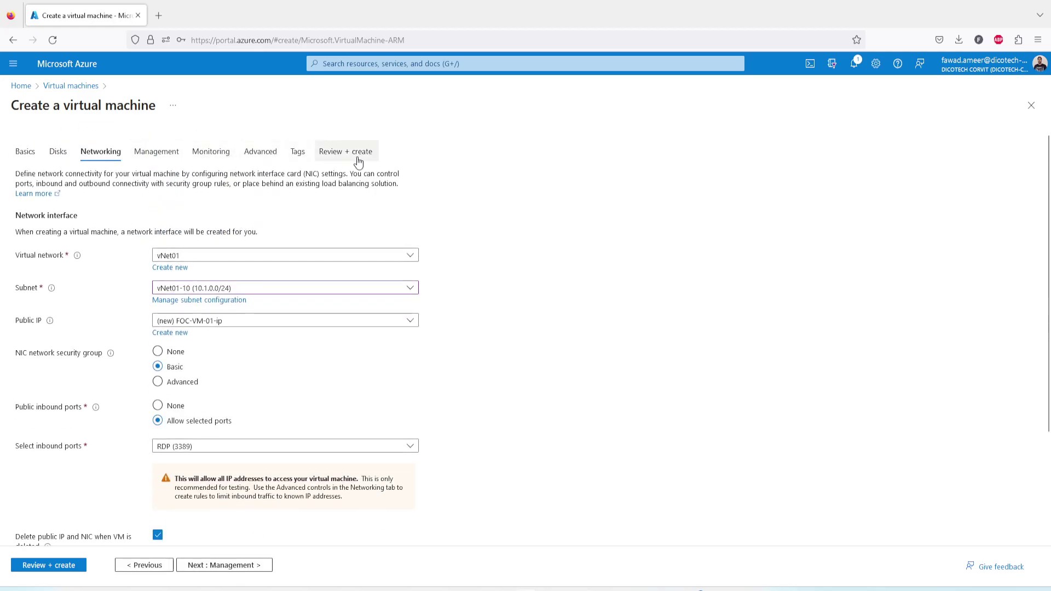
# Step: Open the final review of FOC-VM-01, then return to the virtual machines list and decline saving the login
pyautogui.scroll(-1, 209, 414)
pyautogui.scroll(-3, 210, 414)
pyautogui.click(52, 566)
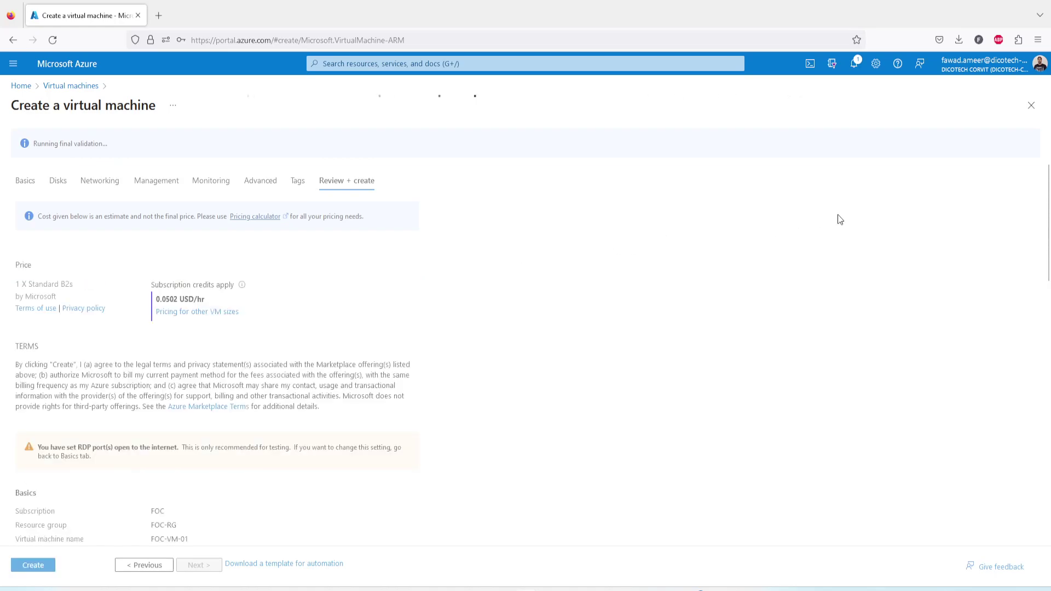
pyautogui.click(67, 87)
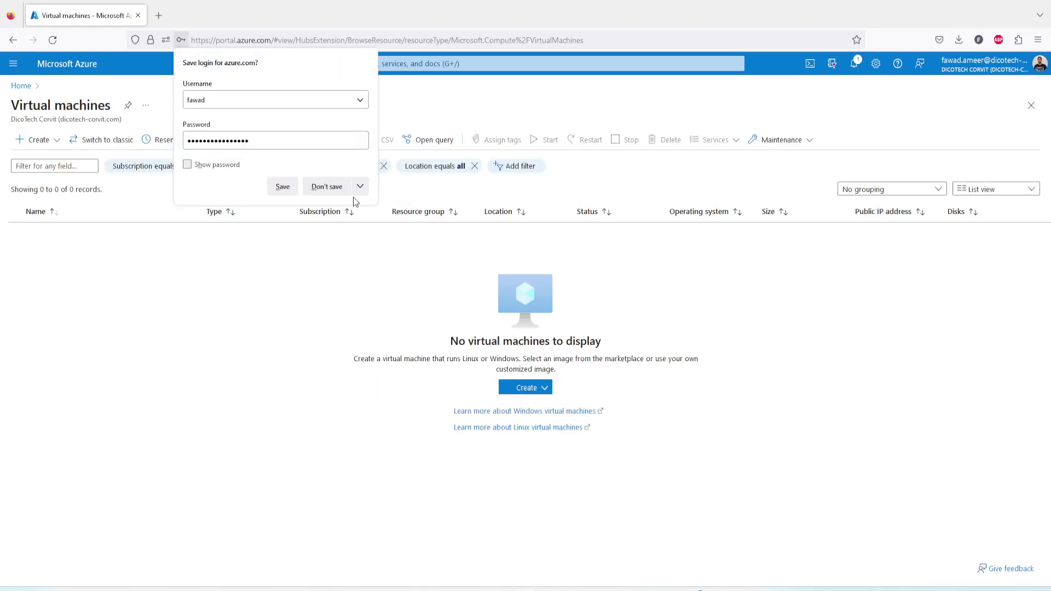
pyautogui.click(327, 186)
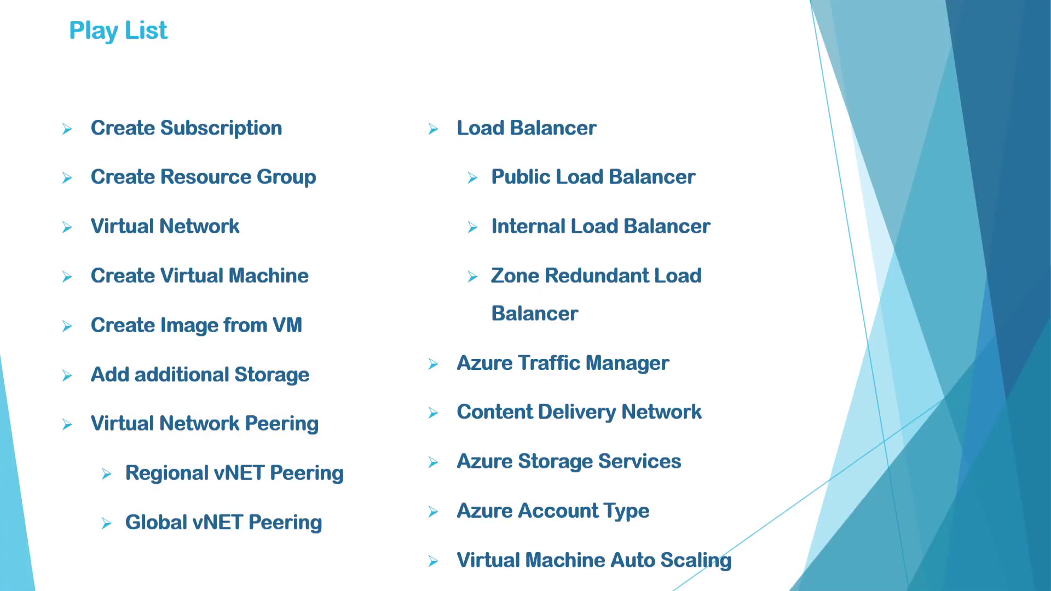
pyautogui.press('Right')
pyautogui.press('Right')
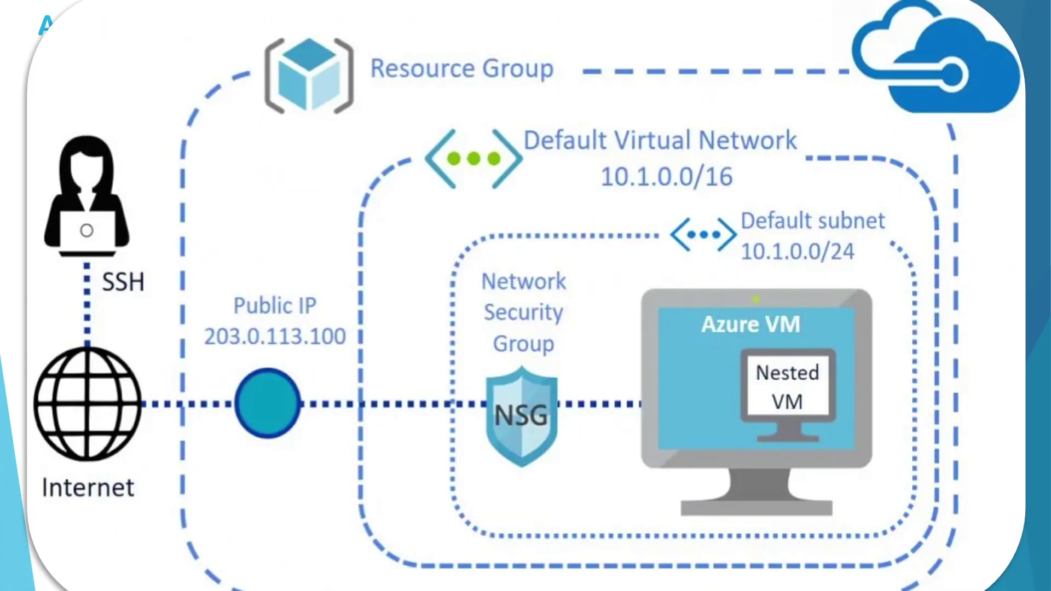
pyautogui.press('Right')
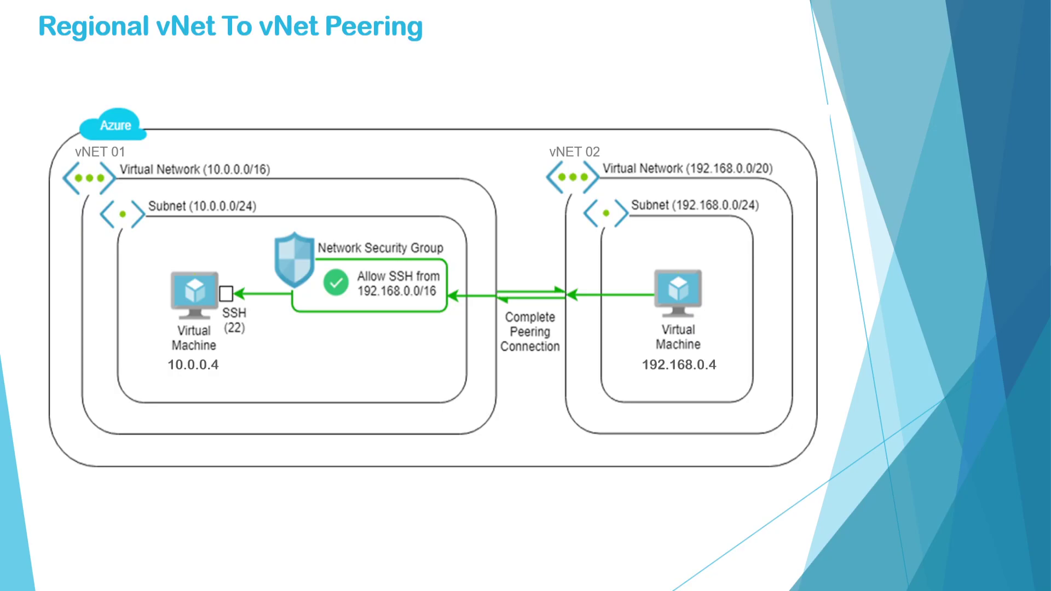
pyautogui.press('Left')
pyautogui.press('Left')
pyautogui.press('Left')
pyautogui.press('Left')
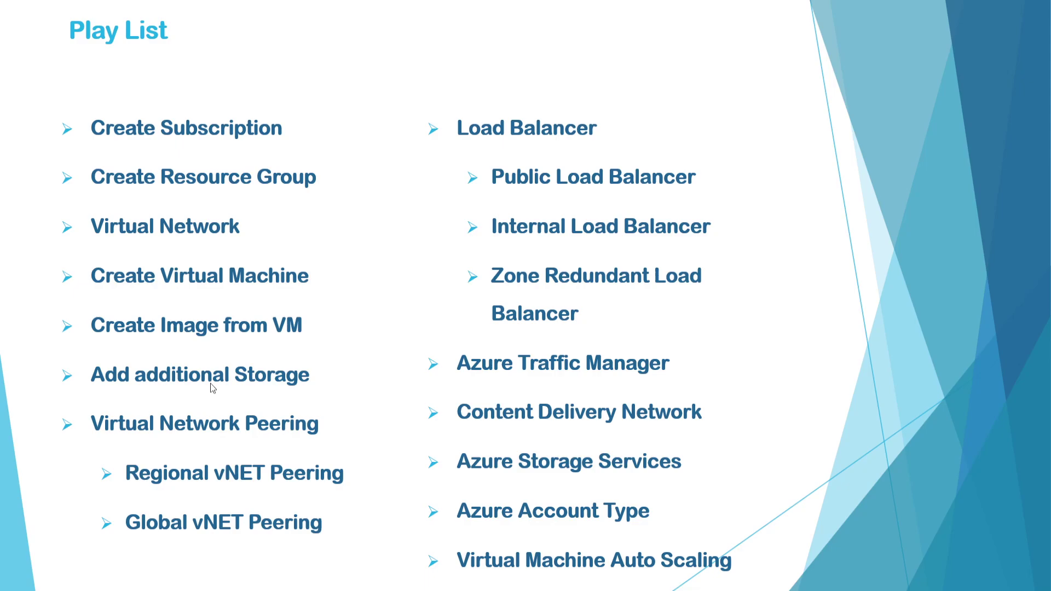
# Step: Switch back to the Azure portal, refresh the virtual machines list and check the notifications for a deployment
pyautogui.hotkey('alt', 'Tab')
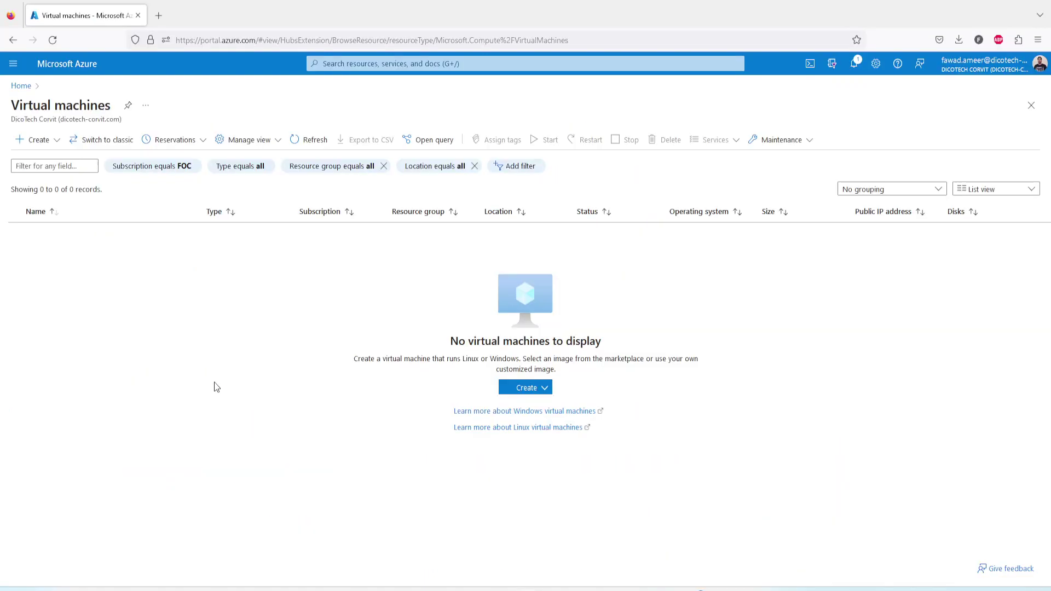
pyautogui.click(312, 140)
pyautogui.click(854, 64)
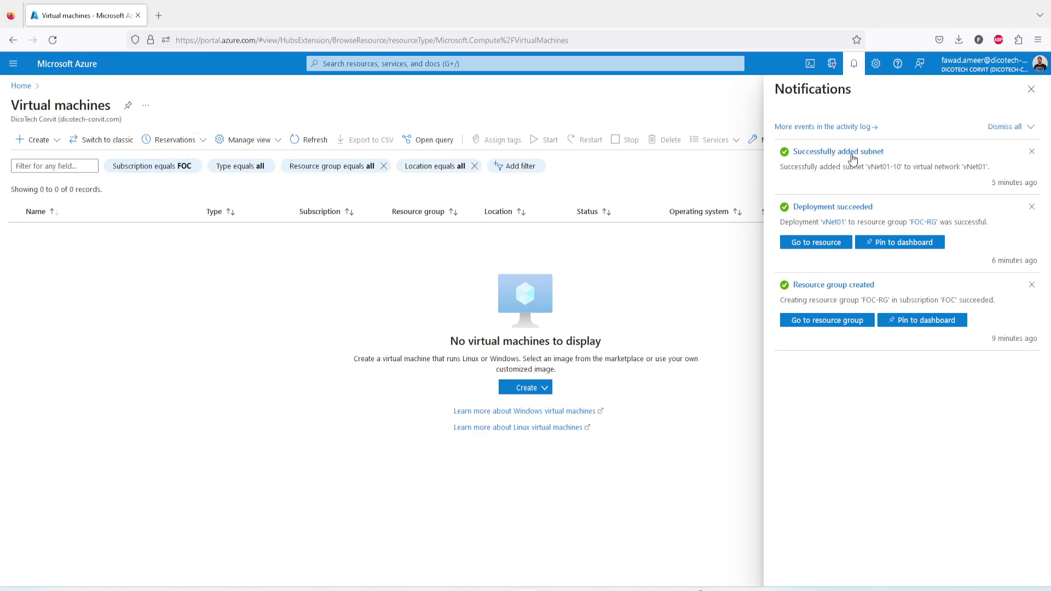
pyautogui.click(1032, 89)
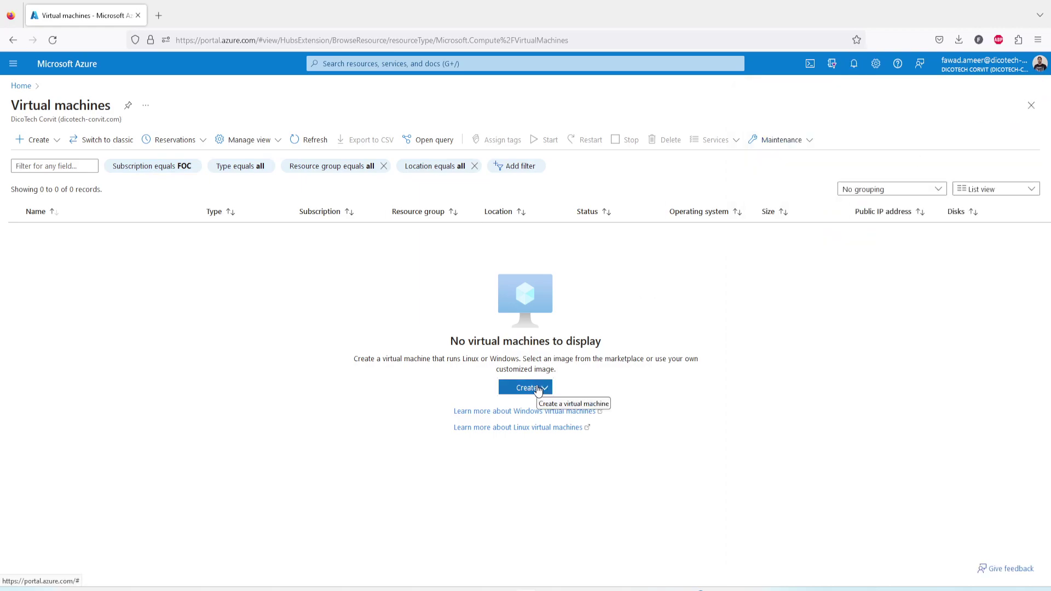
pyautogui.click(309, 141)
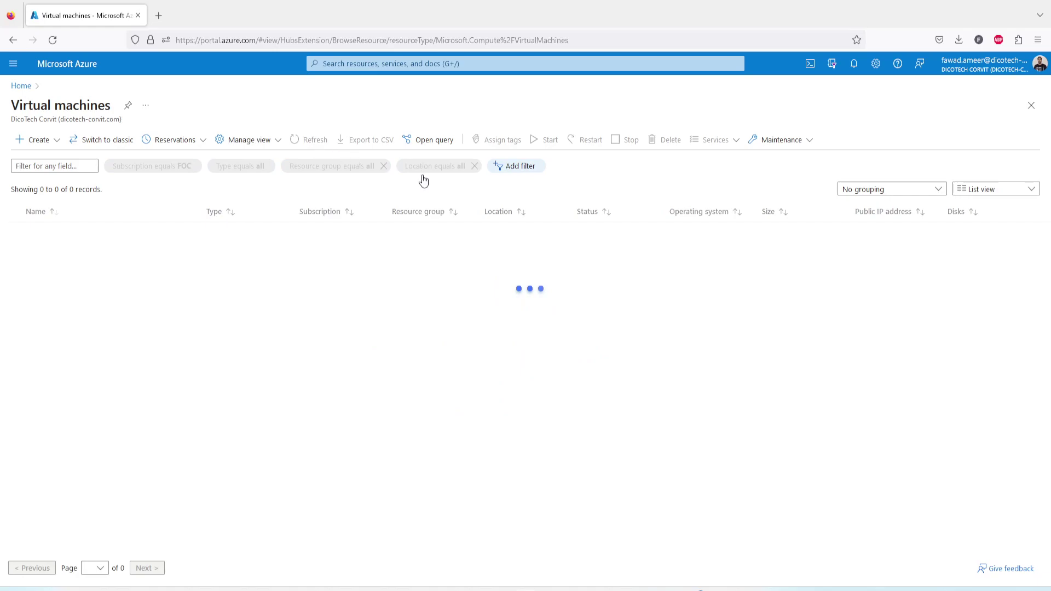
pyautogui.click(854, 64)
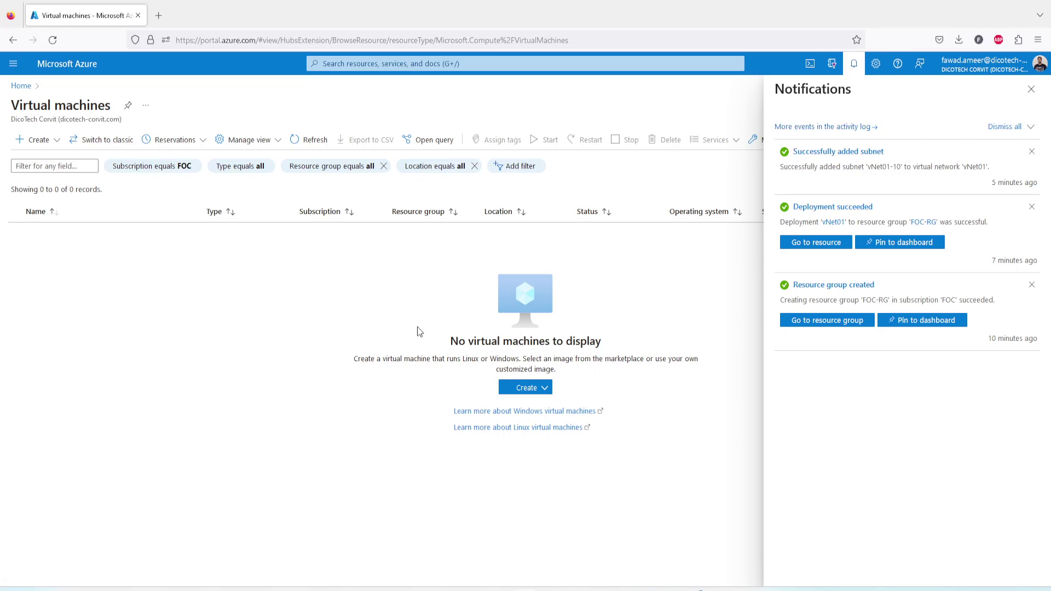
# Step: Start a new Azure virtual machine in resource group FOC-RG and name it FOC-VM-02
pyautogui.click(535, 393)
pyautogui.click(553, 412)
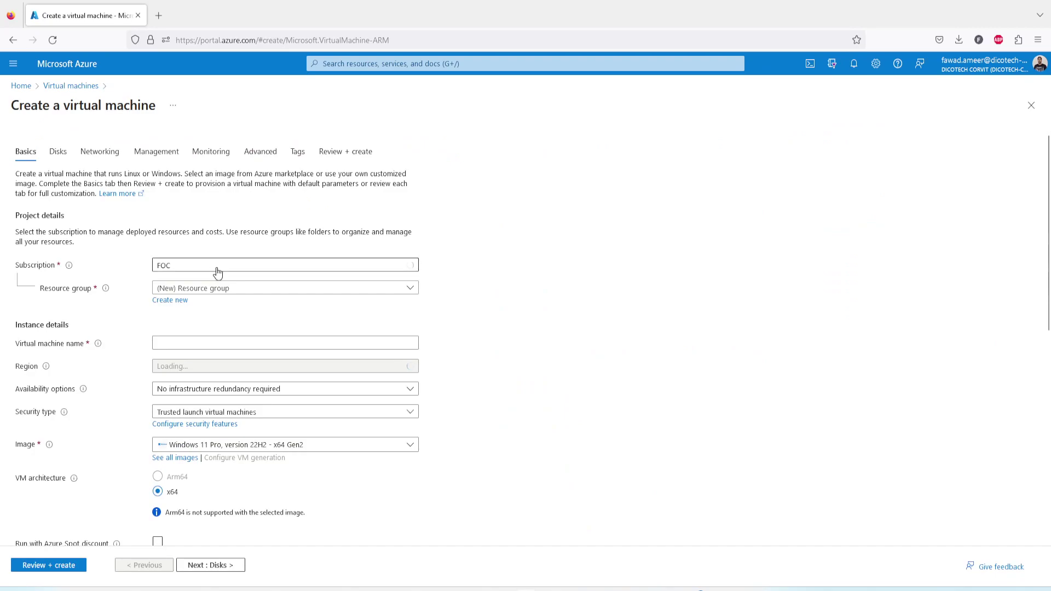
pyautogui.click(223, 289)
pyautogui.click(189, 328)
pyautogui.click(193, 348)
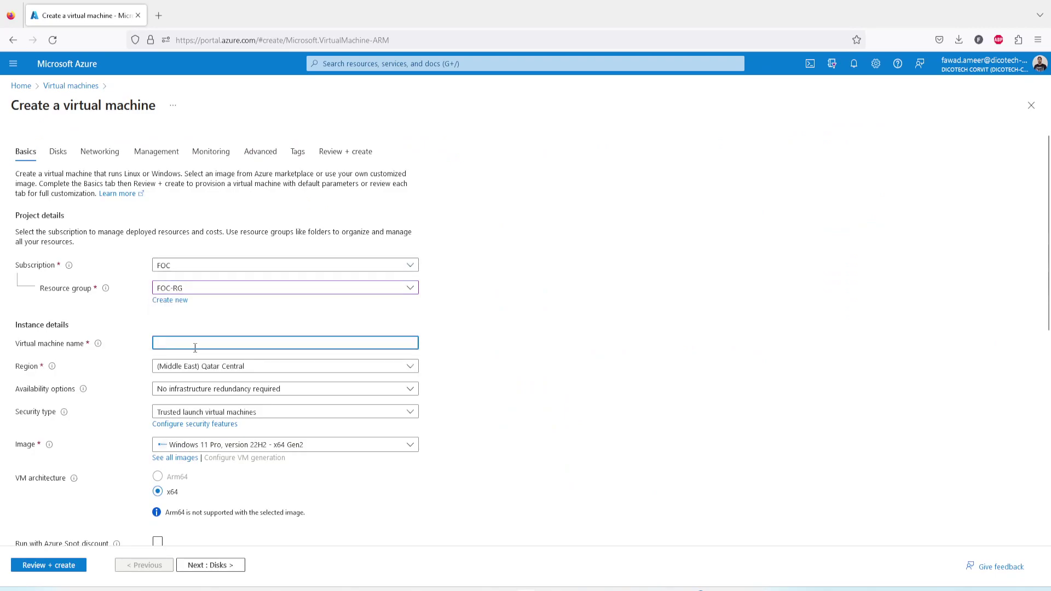
pyautogui.write('FOC-VM-02')
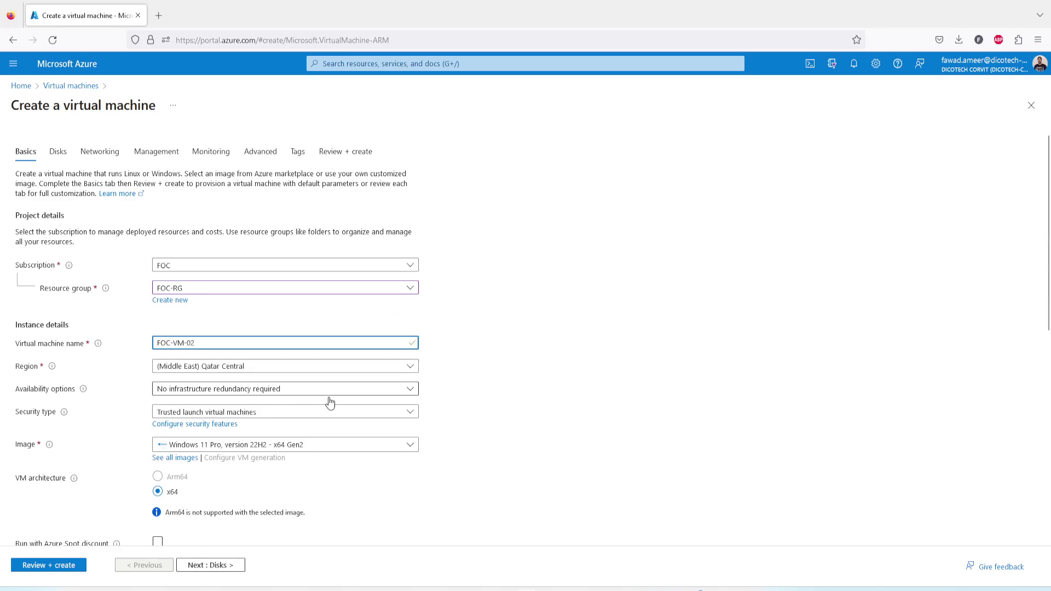
# Step: Try administrator as the username of FOC-VM-02's administrator account
pyautogui.scroll(-3, 387, 459)
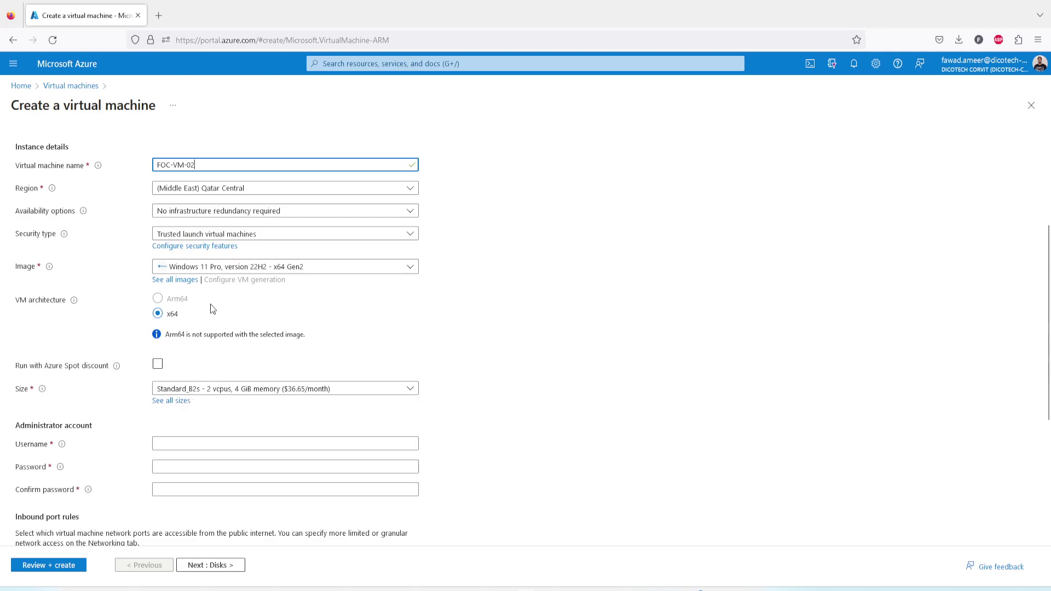
pyautogui.click(198, 448)
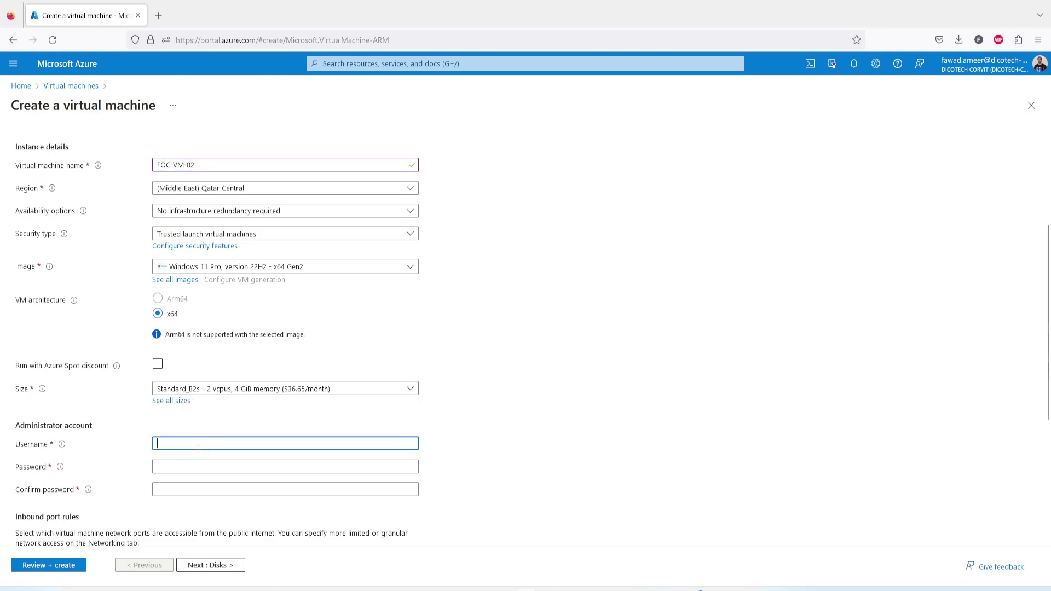
pyautogui.write('admi')
pyautogui.press('BackSpace')
pyautogui.press('BackSpace')
pyautogui.press('BackSpace')
pyautogui.write('adm')
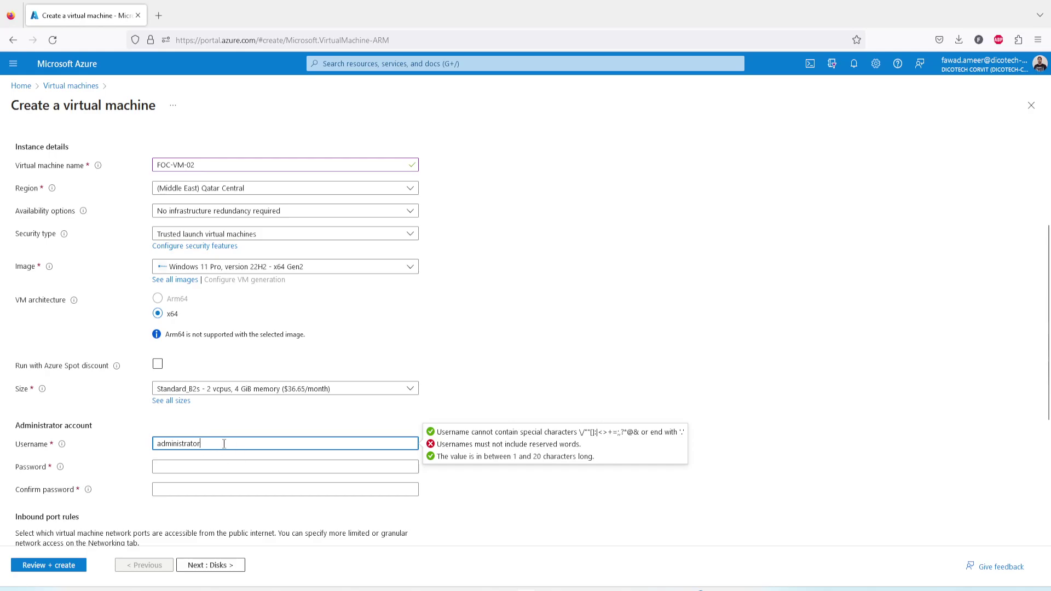
# Step: Replace the administrator username of FOC-VM-02 with the administrator's first name and enter matching account passwords
pyautogui.moveTo(215, 445); pyautogui.dragTo(150, 444)
pyautogui.write('fawad')
pyautogui.press('Tab')
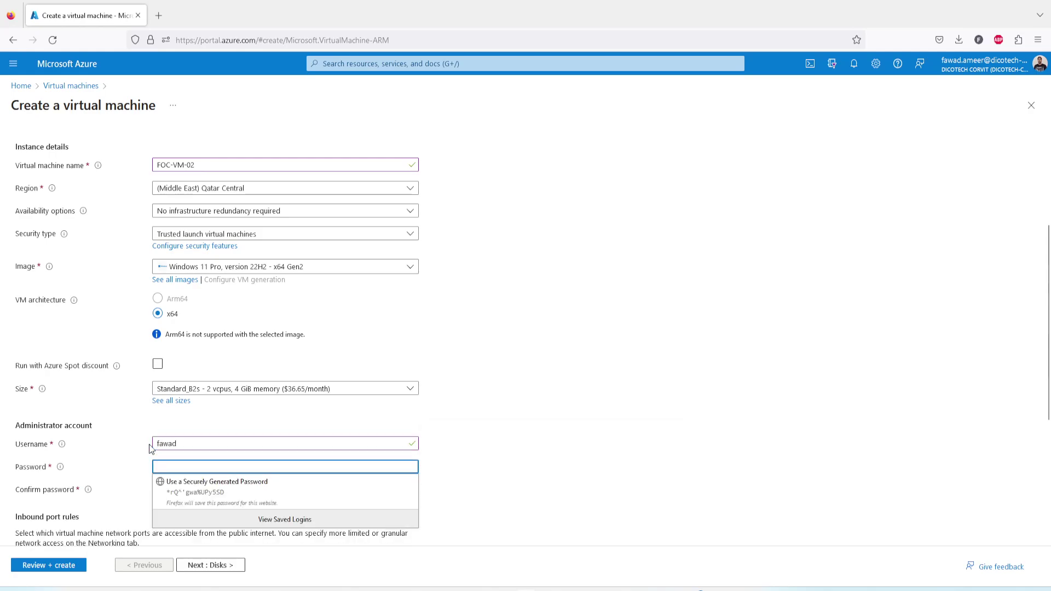
pyautogui.write('••')
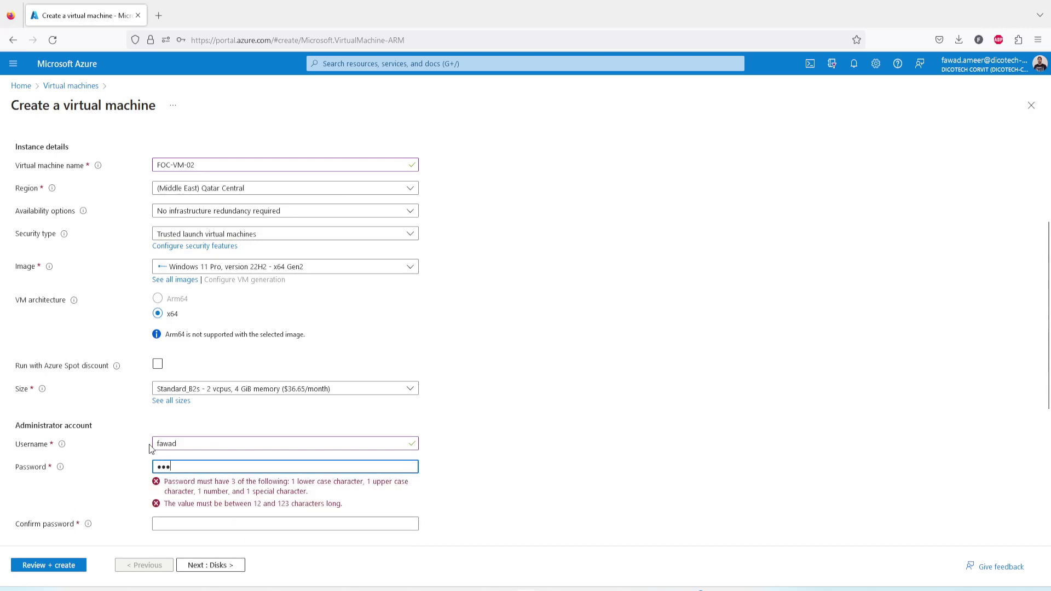
pyautogui.write('•••••••')
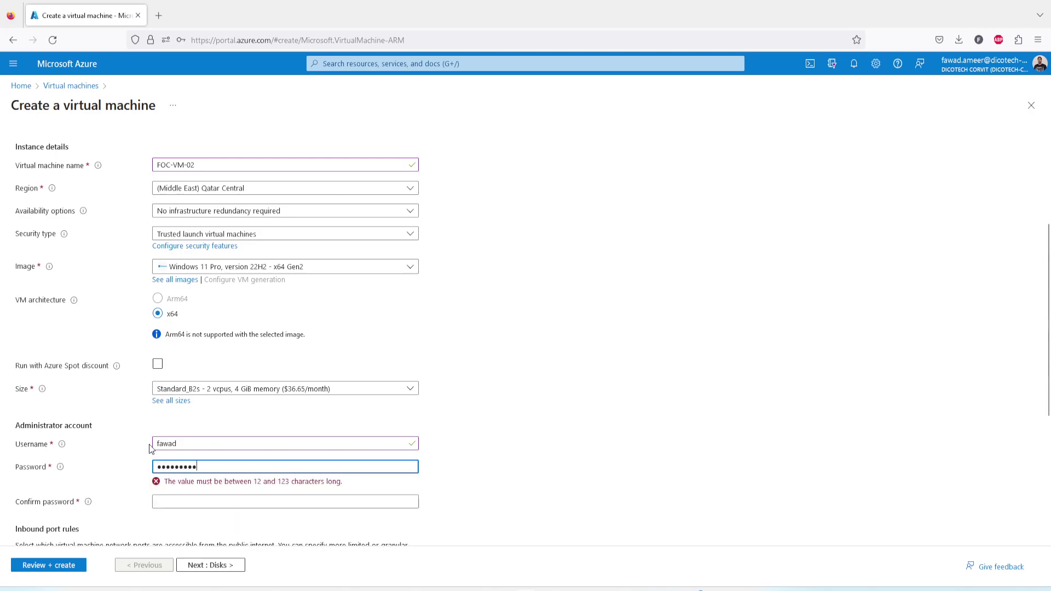
pyautogui.press('Tab')
pyautogui.write('••••••••')
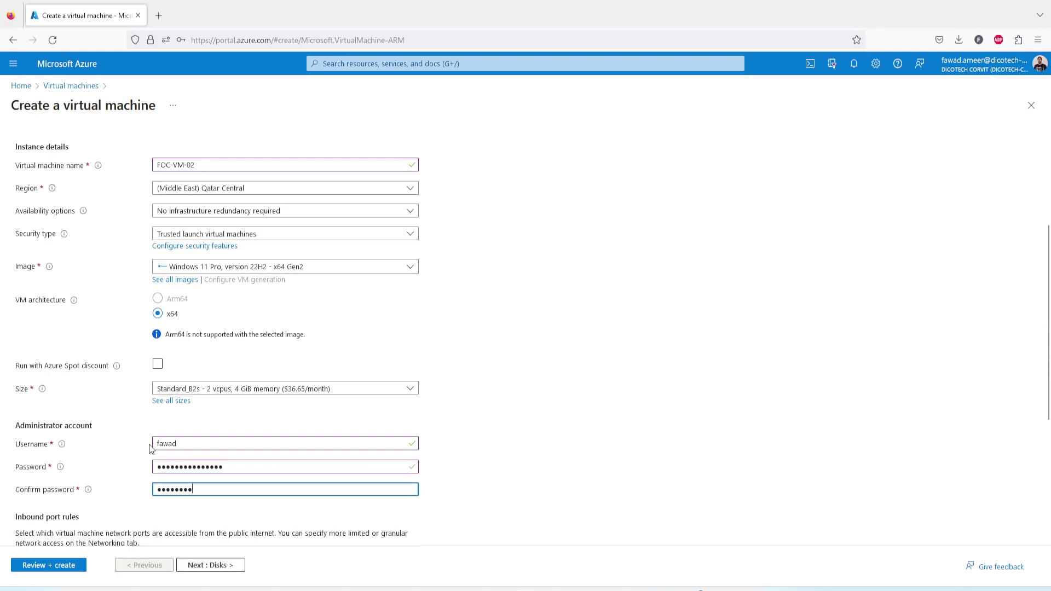
pyautogui.write('•••')
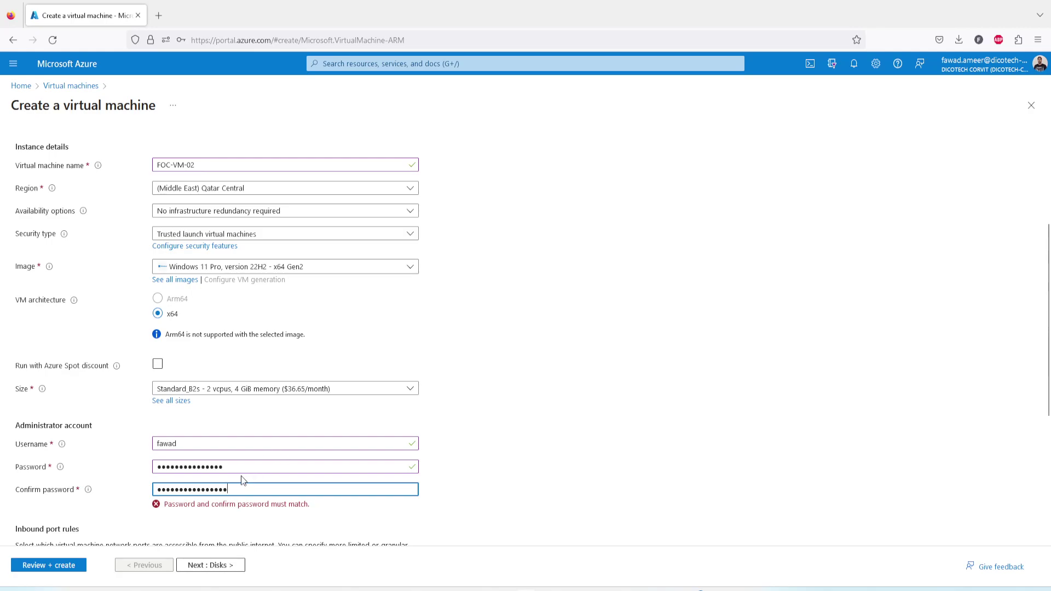
pyautogui.moveTo(245, 471); pyautogui.dragTo(147, 463)
pyautogui.write('•••••••••')
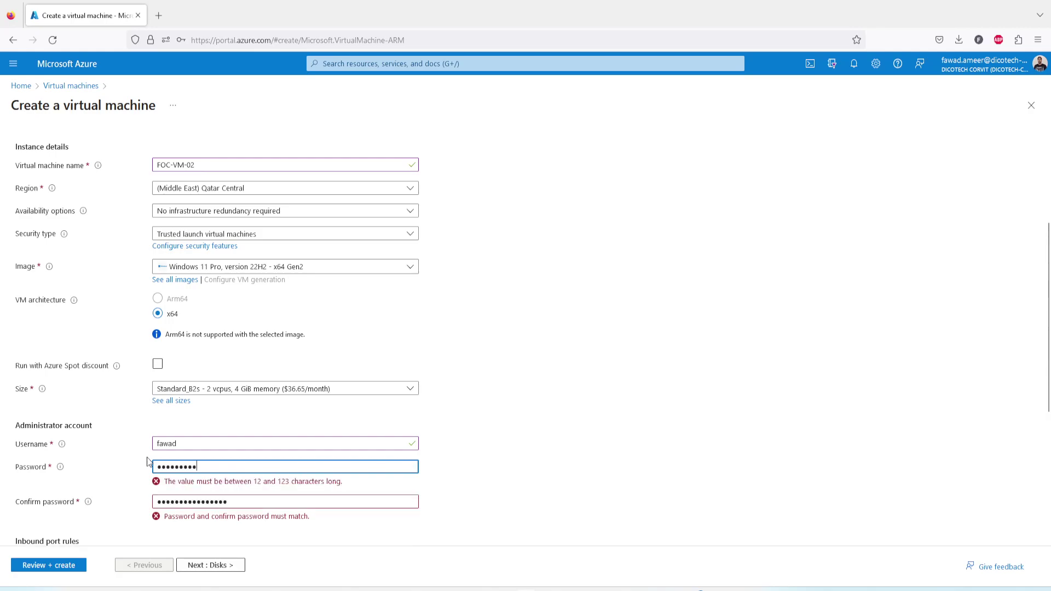
pyautogui.write('••')
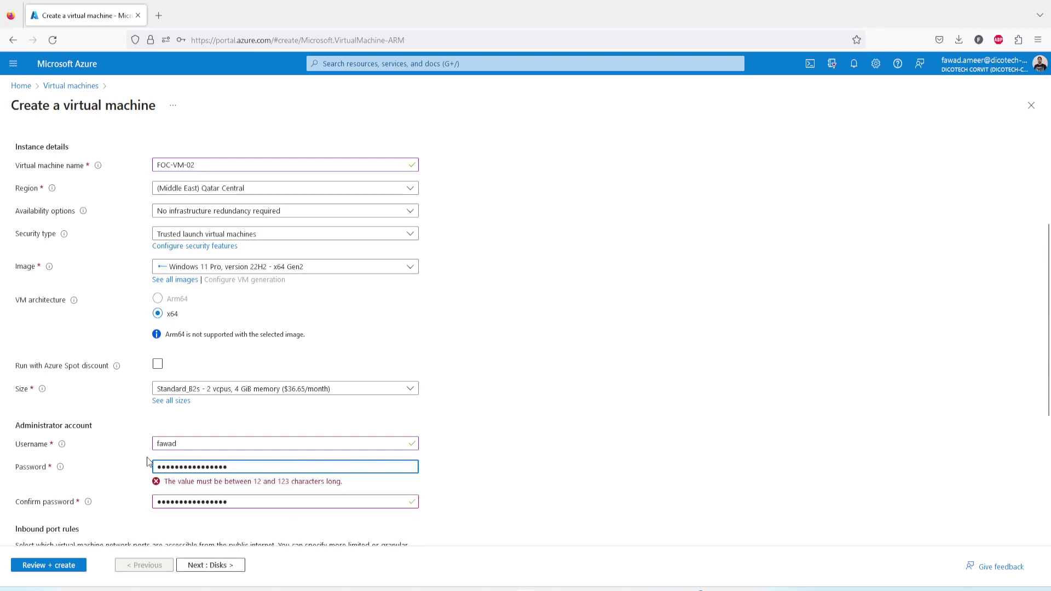
# Step: Confirm the eligible Windows 10/11 license for FOC-VM-02 and set its OS disk type to locally redundant Standard SSD
pyautogui.scroll(-2, 147, 462)
pyautogui.scroll(-3, 147, 457)
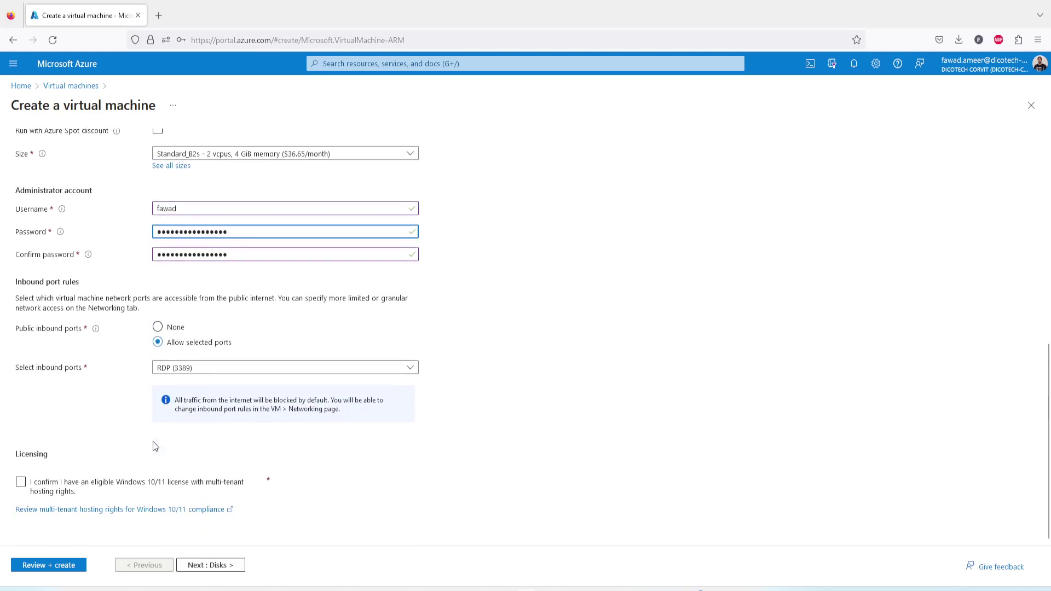
pyautogui.click(21, 482)
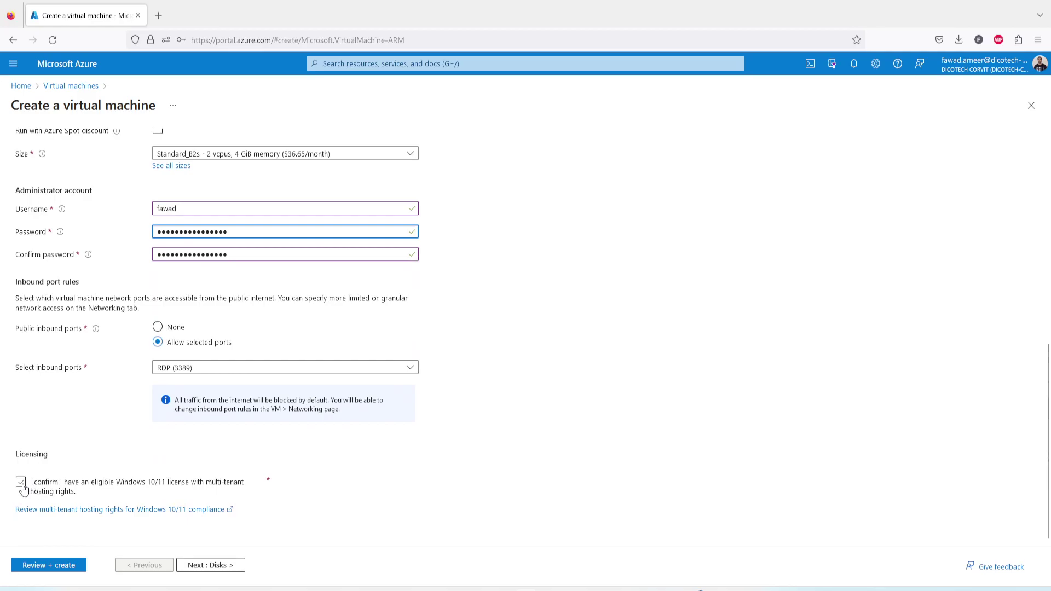
pyautogui.click(208, 565)
pyautogui.click(192, 324)
pyautogui.click(189, 391)
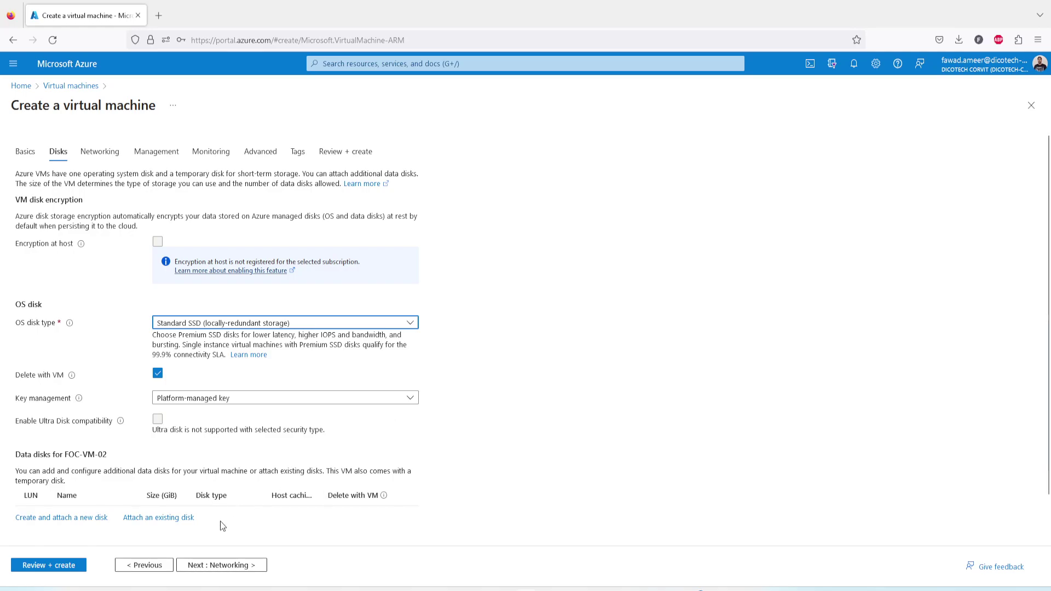
# Step: Check the available subnets in FOC-VM-02's networking settings, then abandon the creation of this virtual machine
pyautogui.click(221, 564)
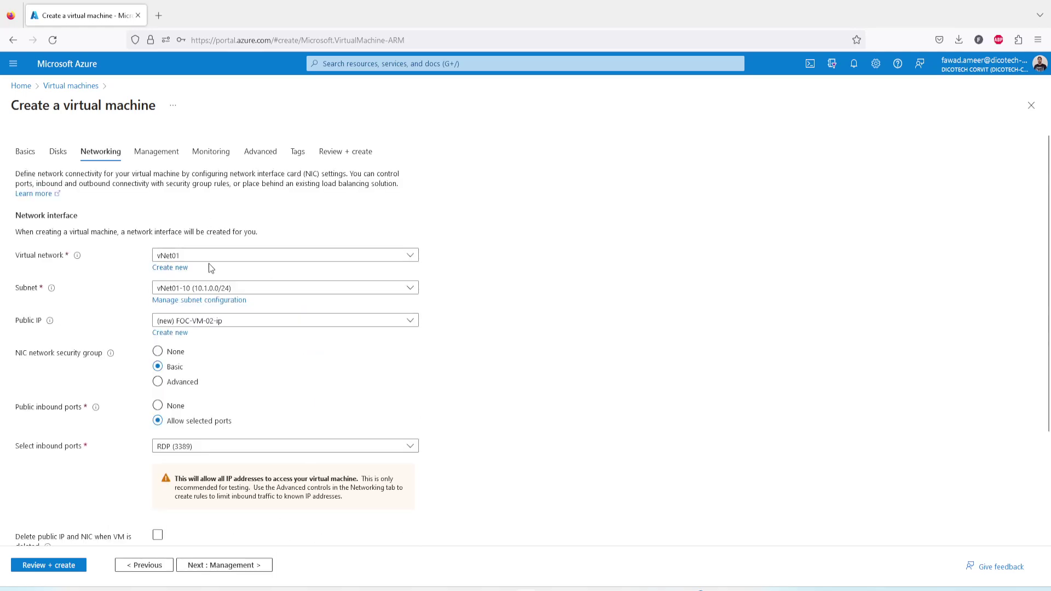
pyautogui.click(251, 289)
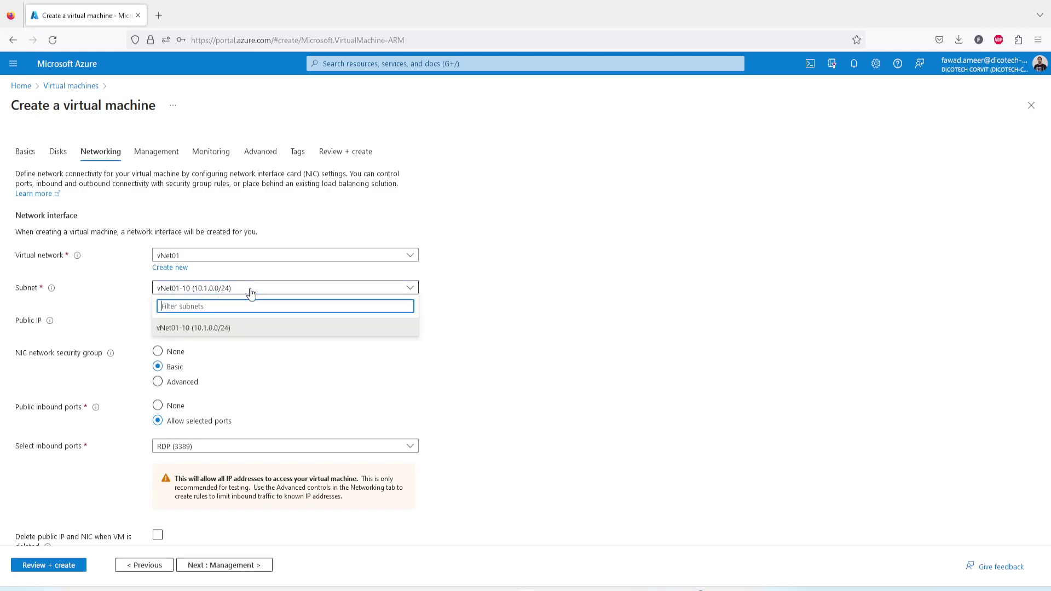
pyautogui.click(474, 281)
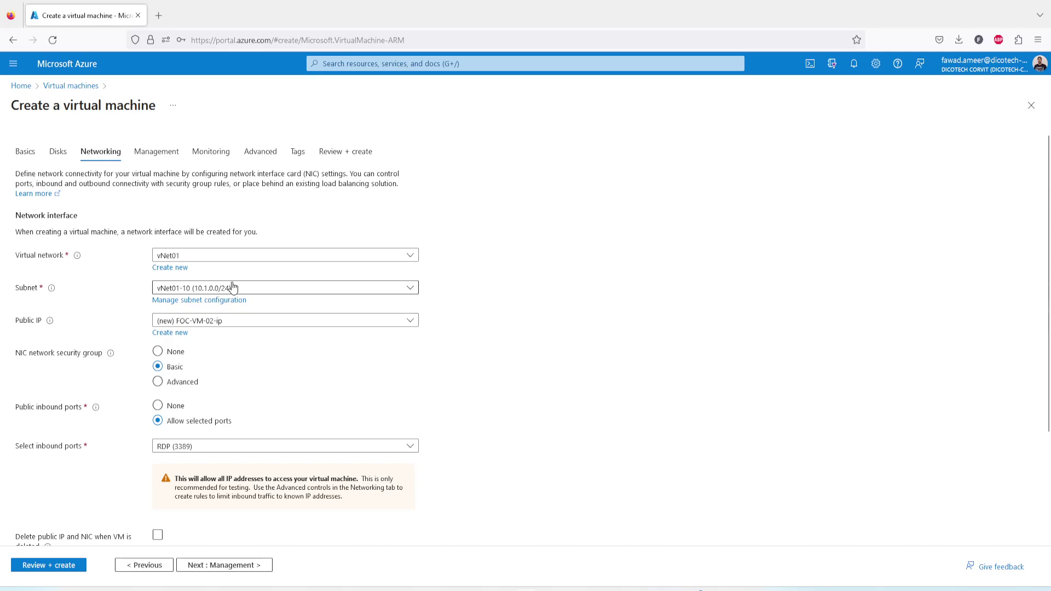
pyautogui.click(1032, 107)
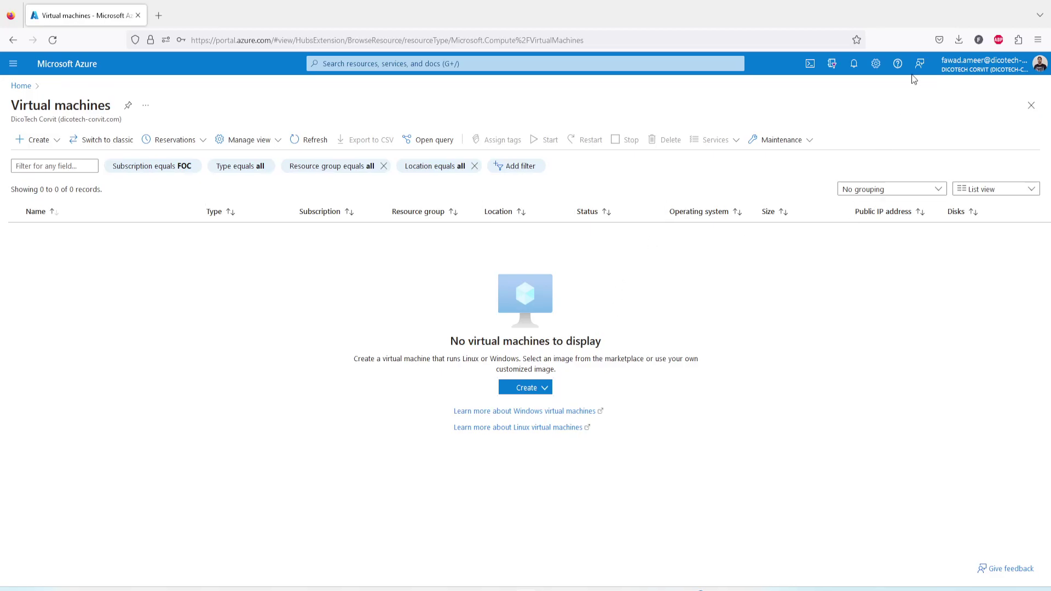
# Step: Refresh the virtual machines list and check the notifications for a virtual machine deployment
pyautogui.click(307, 140)
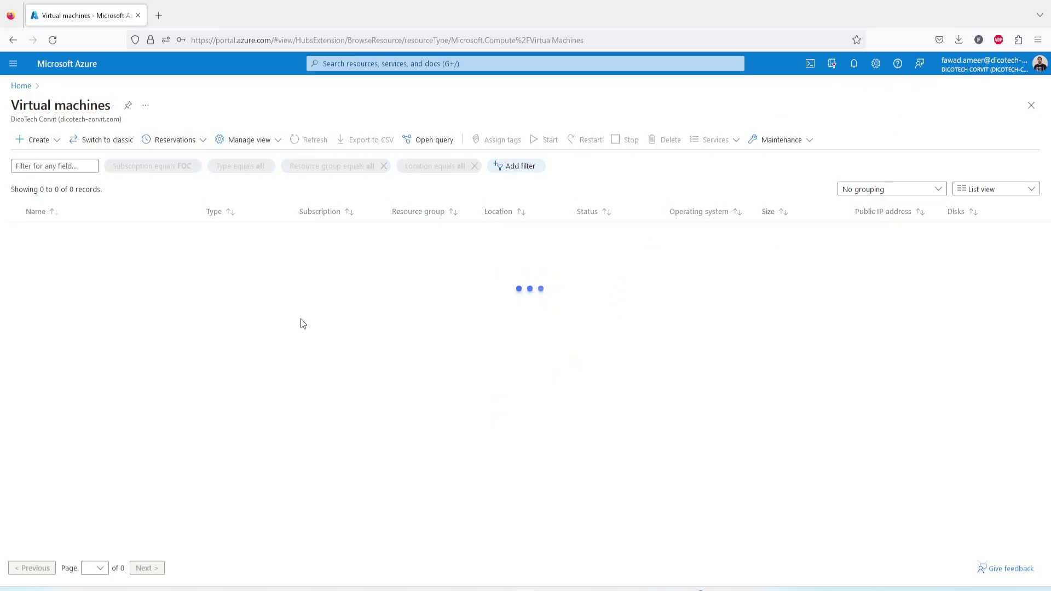
pyautogui.click(312, 145)
pyautogui.click(312, 144)
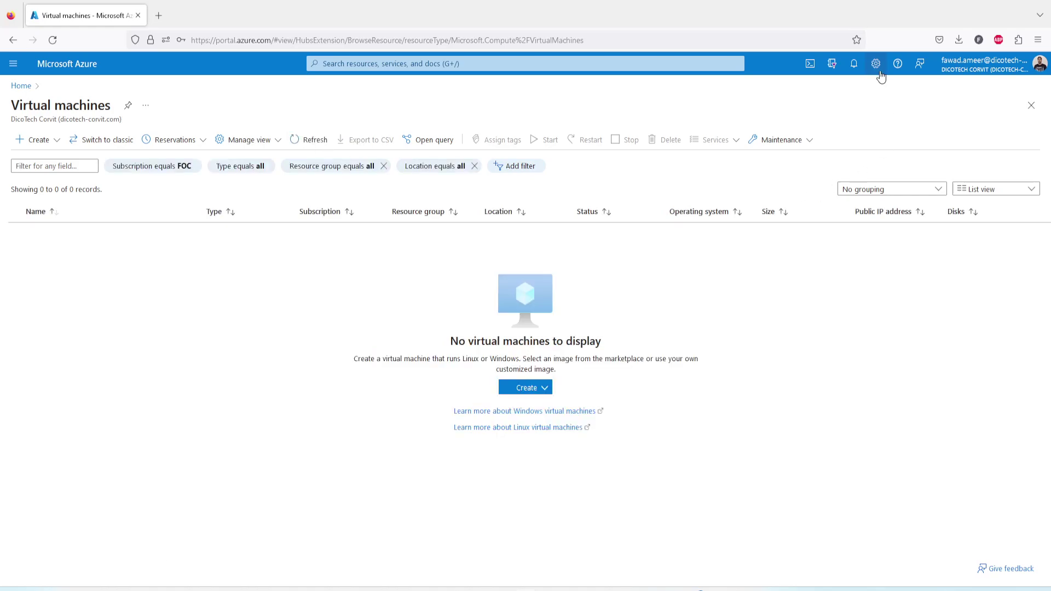
pyautogui.click(854, 64)
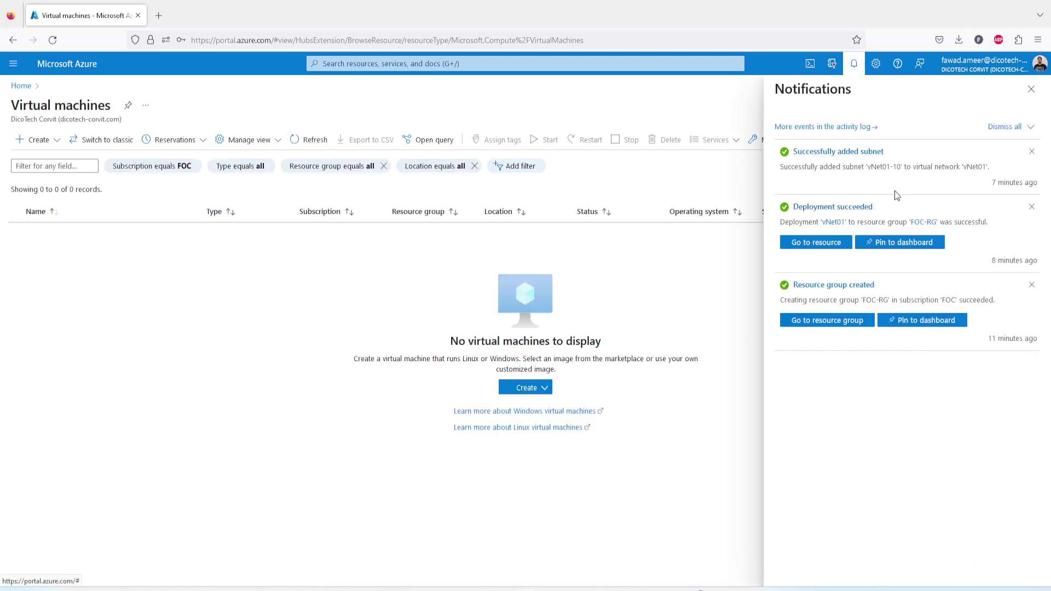
pyautogui.click(1032, 89)
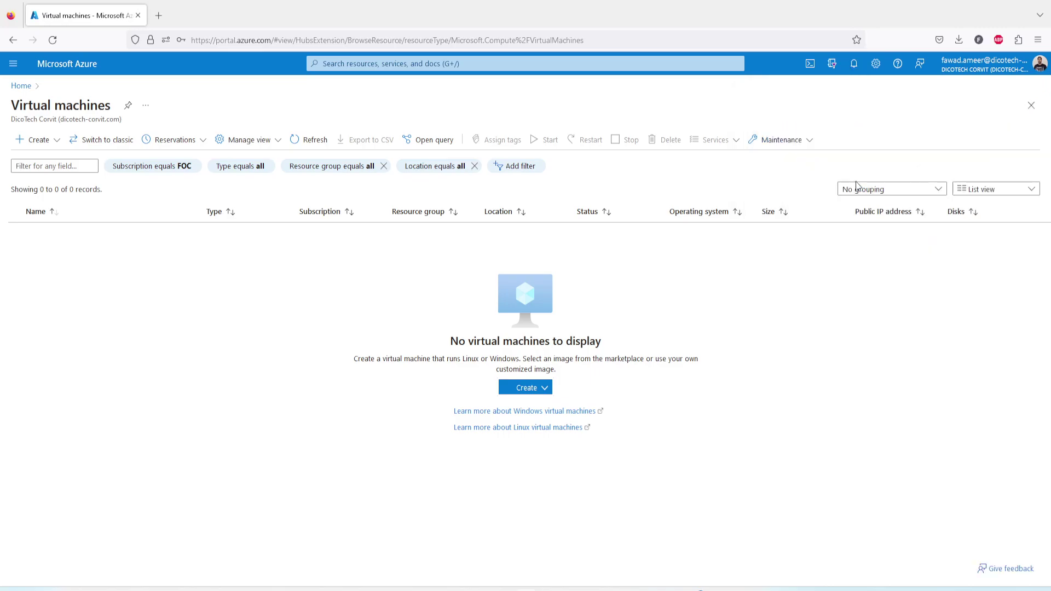
# Step: Start a new Azure virtual machine in resource group FOC-RG and name it FOC-VM-01
pyautogui.click(527, 388)
pyautogui.click(268, 235)
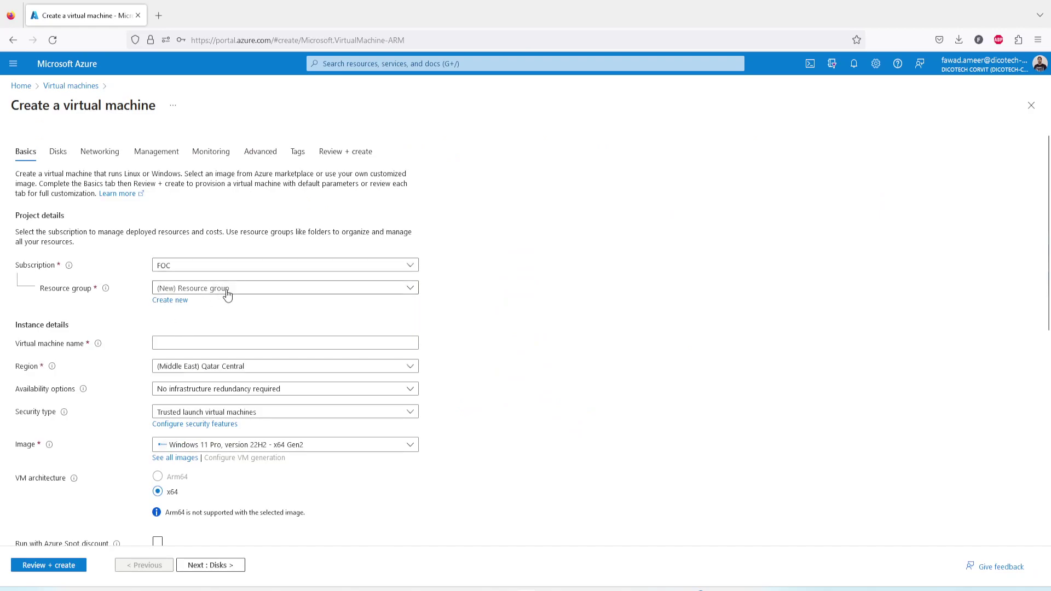
pyautogui.click(223, 289)
pyautogui.click(194, 329)
pyautogui.click(203, 344)
pyautogui.write('FOC')
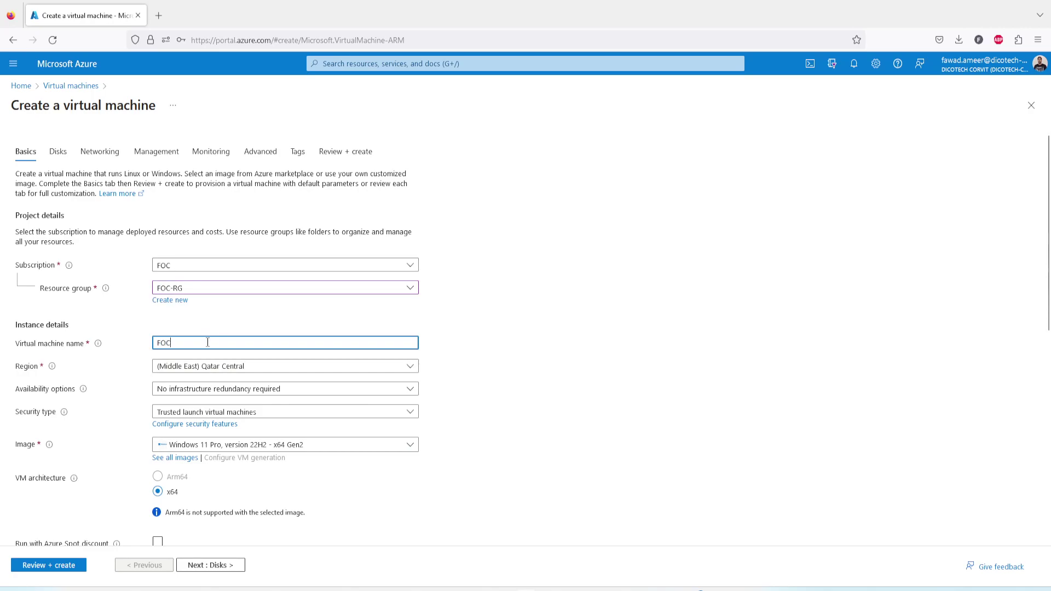
pyautogui.write('-VM-01')
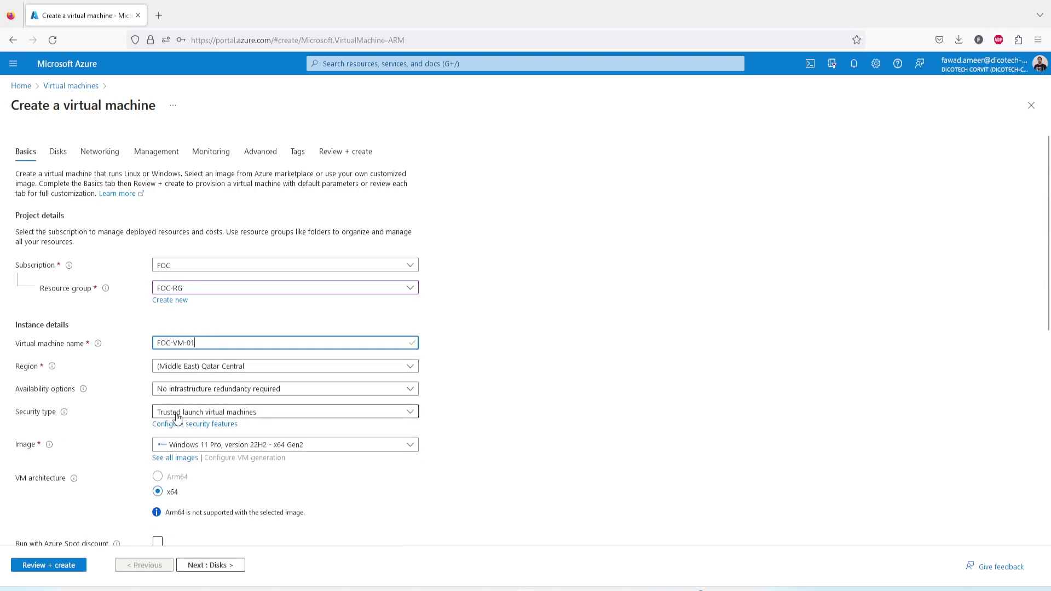
# Step: Set FOC-VM-01's administrator username to the administrator's first name, then enter and confirm the account password
pyautogui.scroll(-2, 124, 449)
pyautogui.scroll(-3, 126, 447)
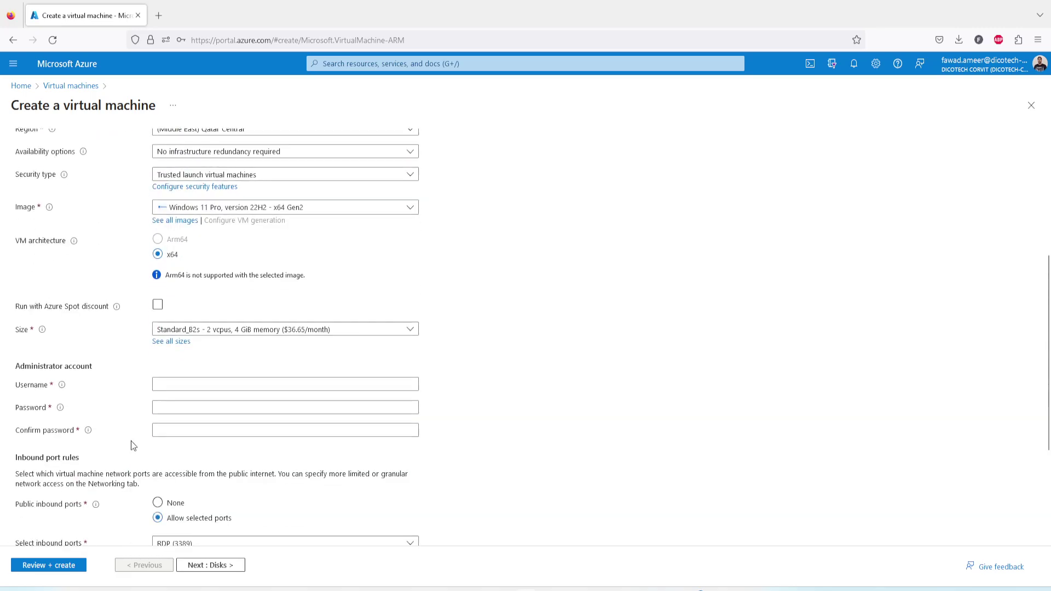
pyautogui.click(189, 385)
pyautogui.write('fawad')
pyautogui.press('Tab')
pyautogui.write('•••')
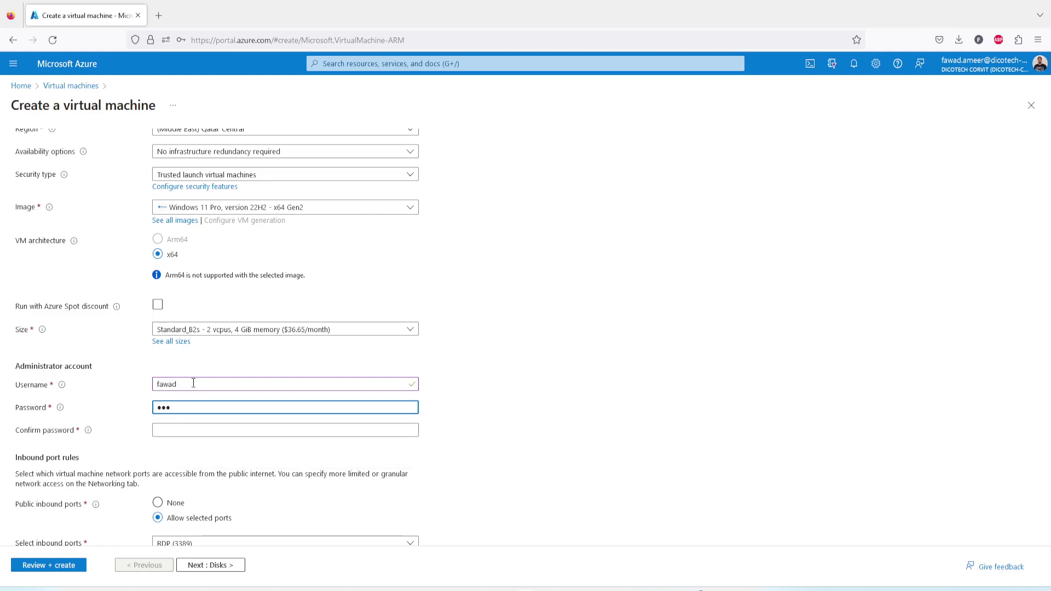
pyautogui.write('•••••••')
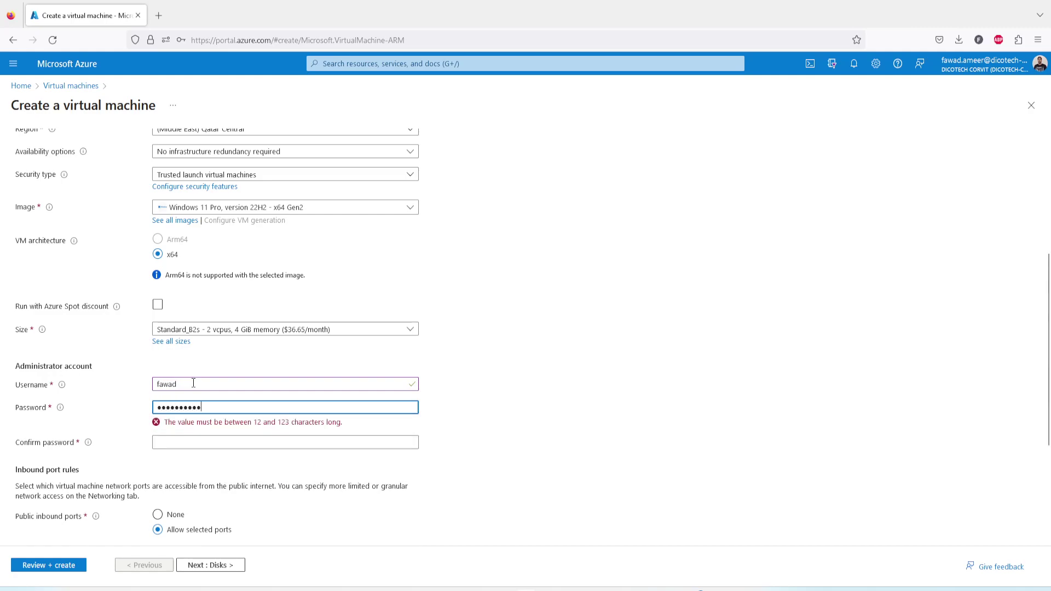
pyautogui.write('••')
pyautogui.press('Tab')
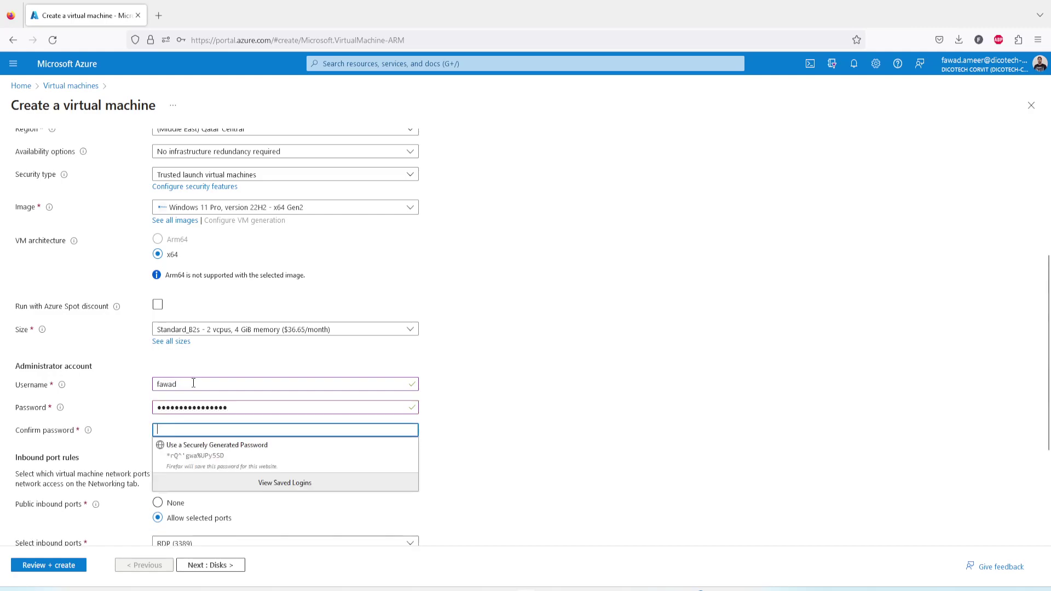
pyautogui.write('••••••••••••••')
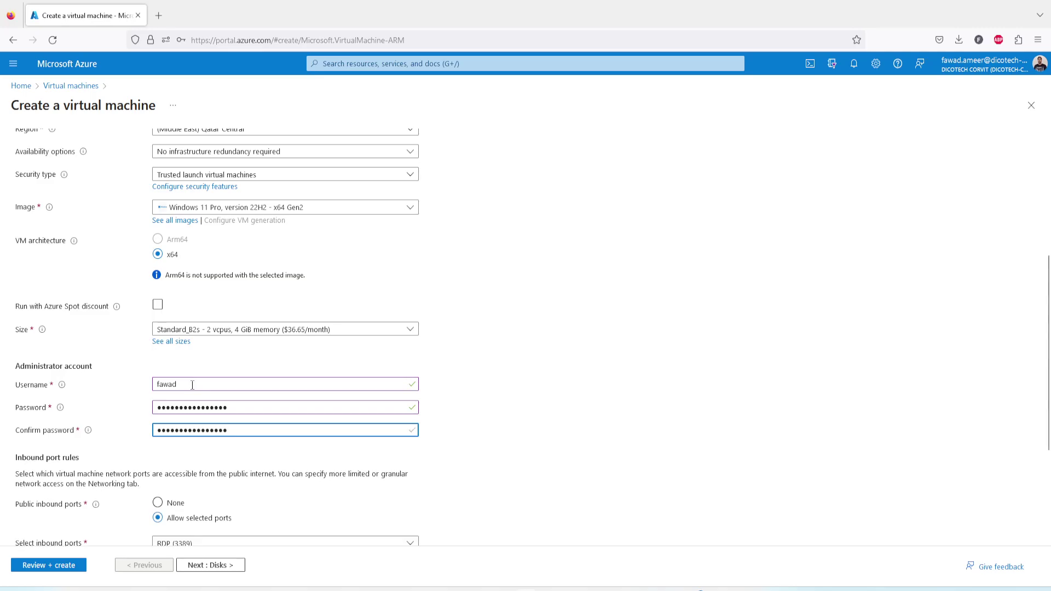
# Step: Confirm the eligible Windows 10/11 license for FOC-VM-01 and set its OS disk type to locally redundant Standard SSD
pyautogui.scroll(-3, 256, 507)
pyautogui.click(21, 481)
pyautogui.click(210, 565)
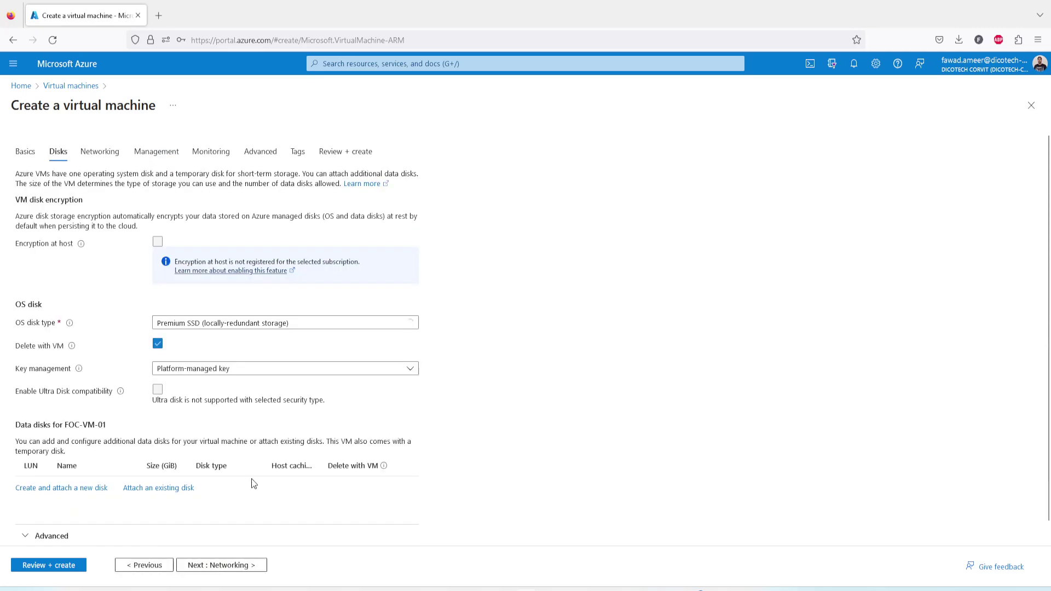
pyautogui.click(207, 327)
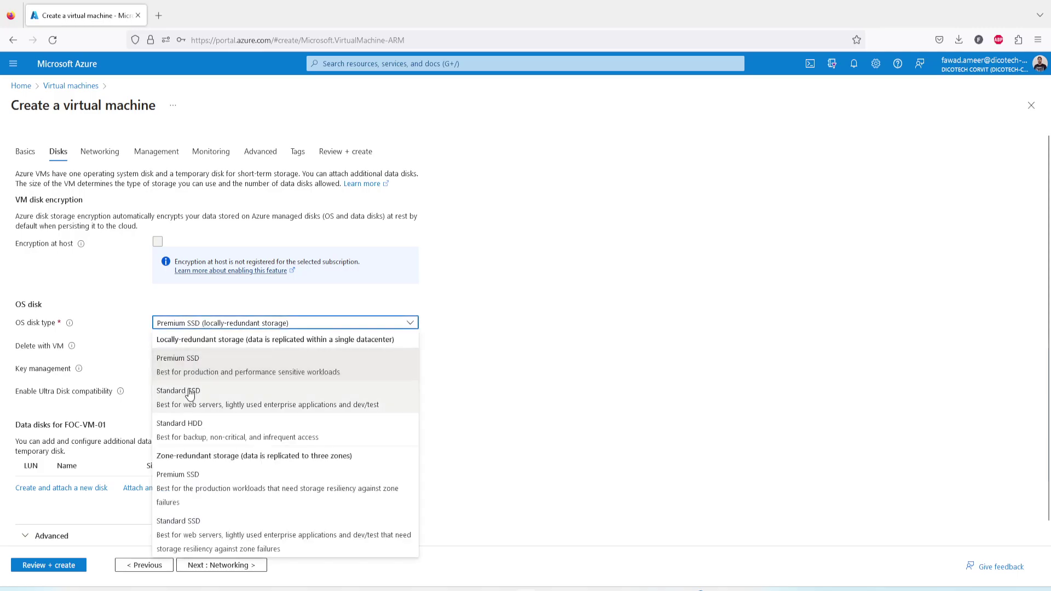
pyautogui.click(285, 386)
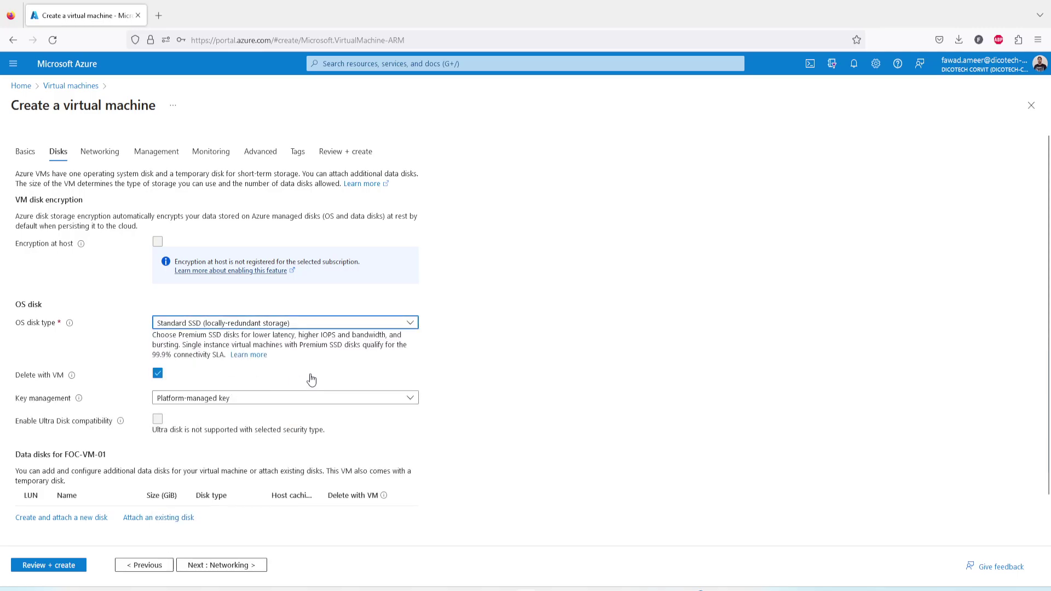
# Step: In FOC-VM-01's networking settings, enable deleting the public IP and NIC when the VM is deleted
pyautogui.click(237, 565)
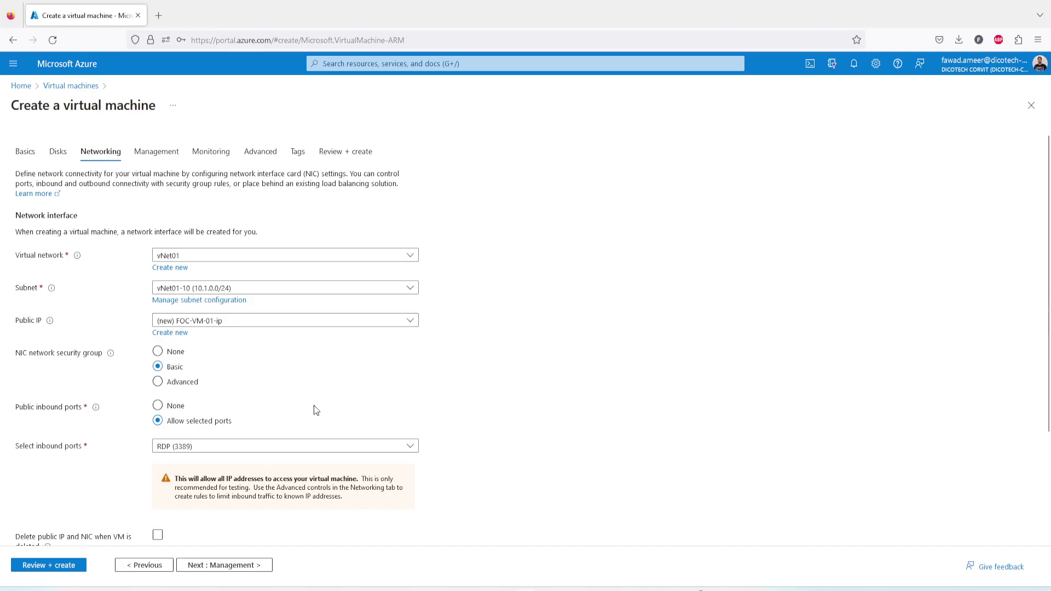
pyautogui.scroll(-3, 328, 419)
pyautogui.click(157, 397)
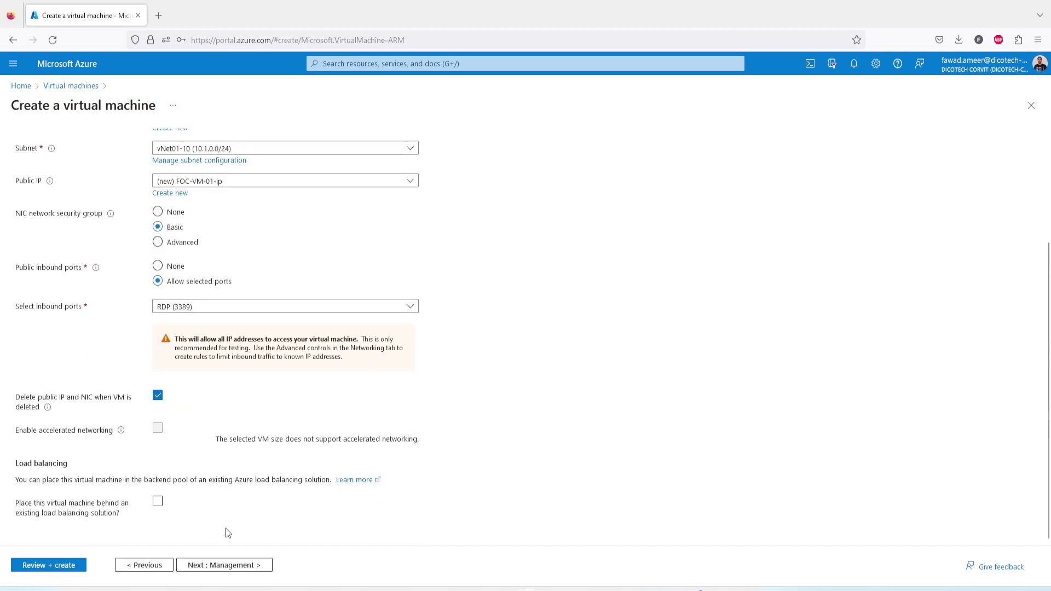
# Step: Keep the default management, monitoring, advanced and tag settings of FOC-VM-01 and proceed to the final review
pyautogui.click(225, 575)
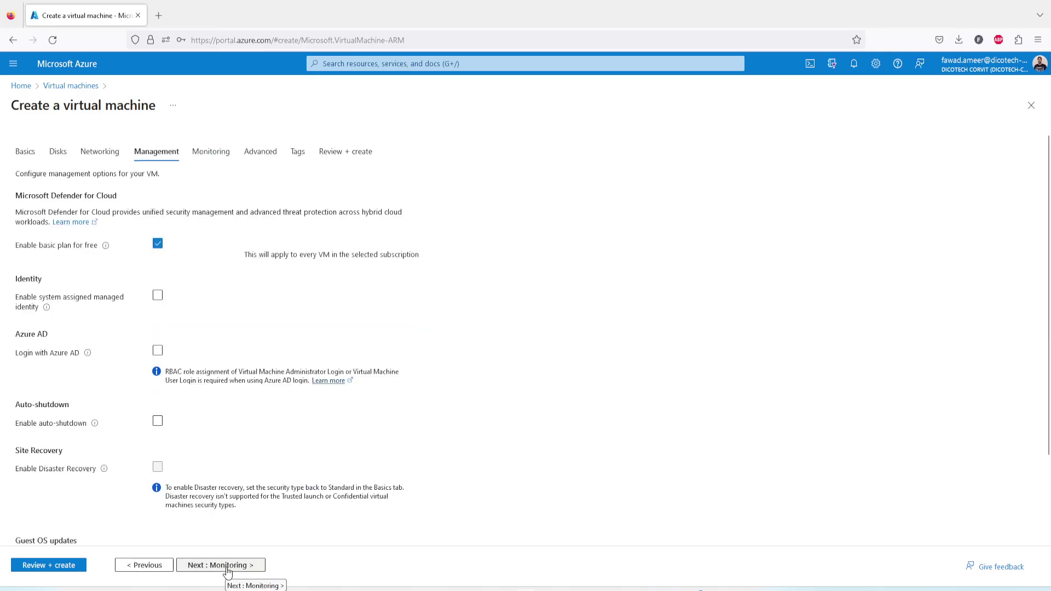
pyautogui.click(226, 569)
pyautogui.click(228, 569)
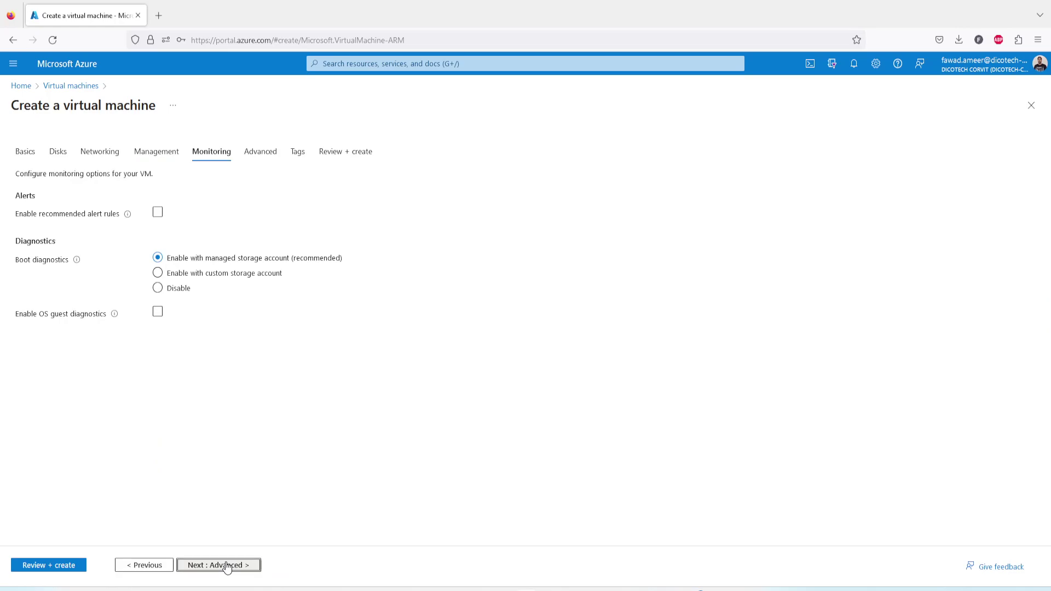
pyautogui.click(235, 570)
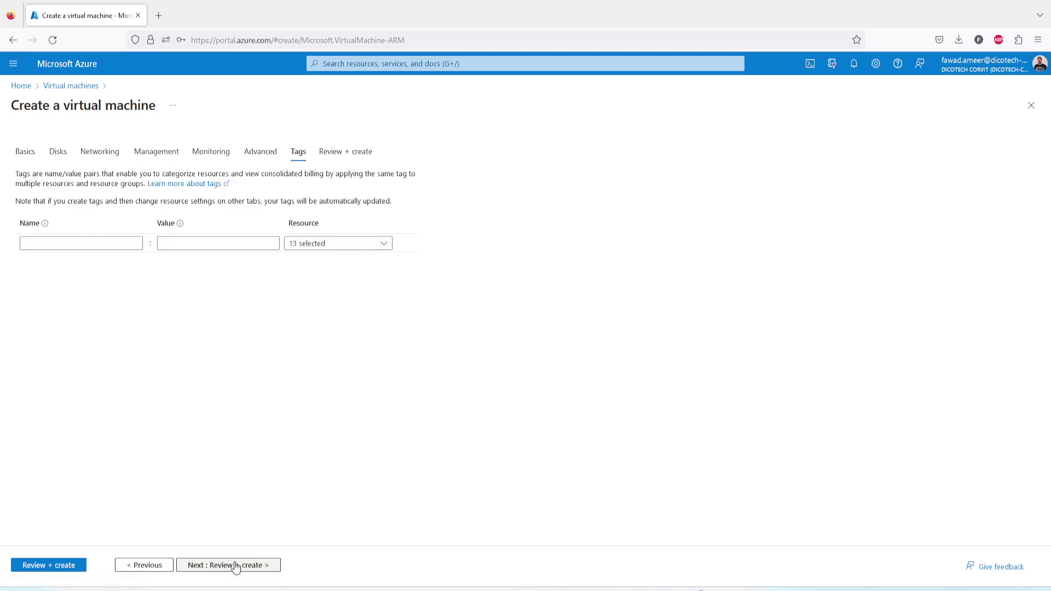
pyautogui.click(236, 566)
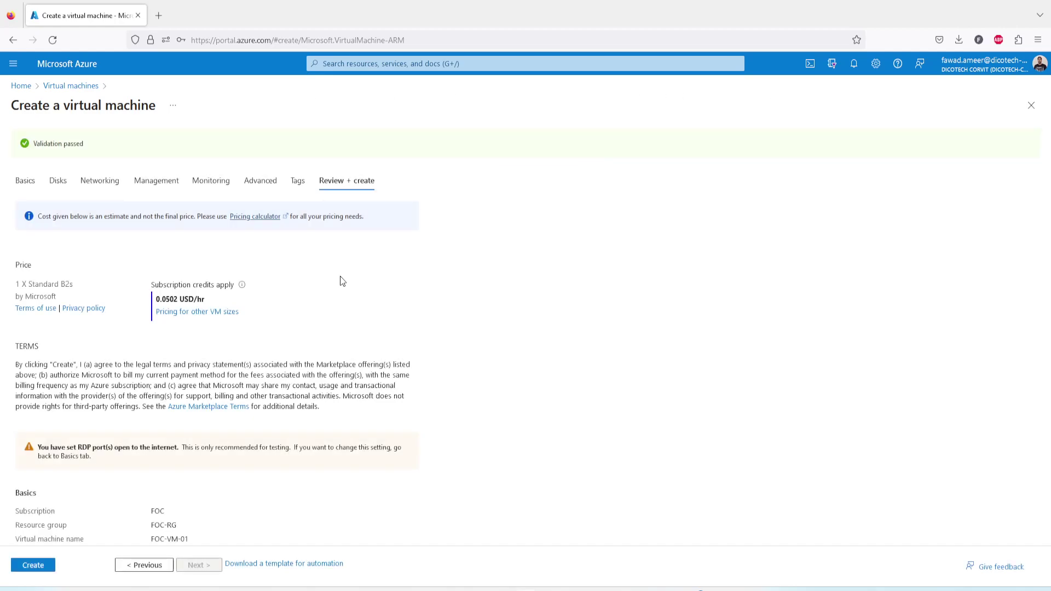
# Step: Create the FOC-VM-01 virtual machine and check its deployment progress in the notifications
pyautogui.click(38, 564)
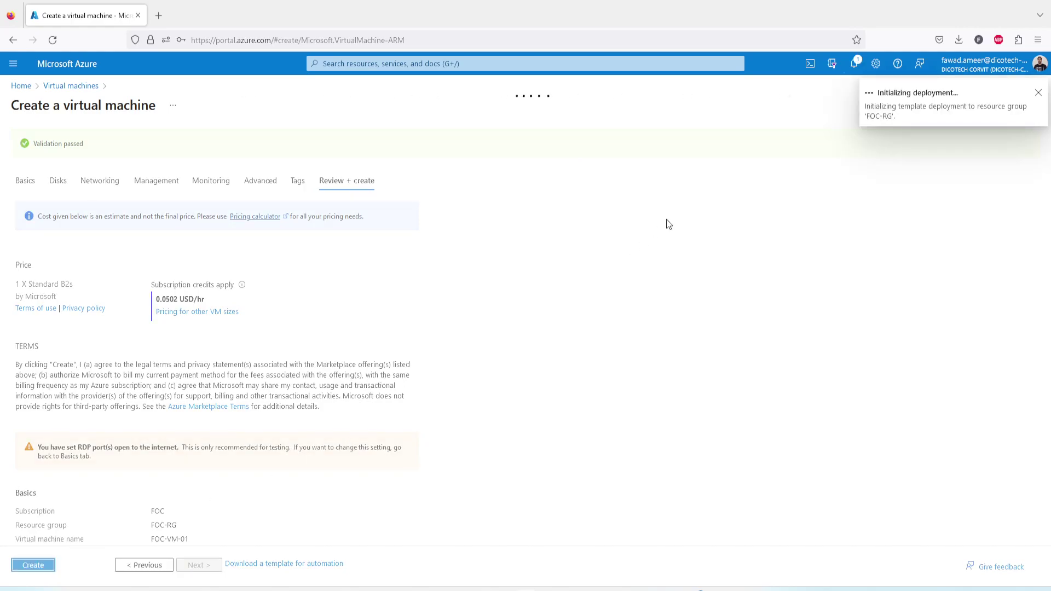
pyautogui.click(855, 66)
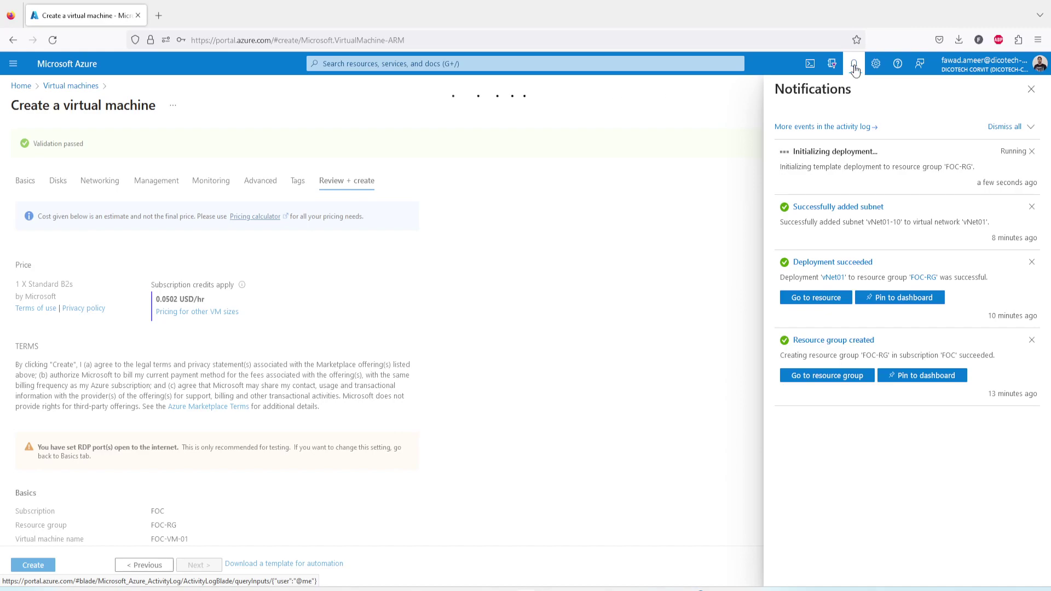
pyautogui.click(872, 148)
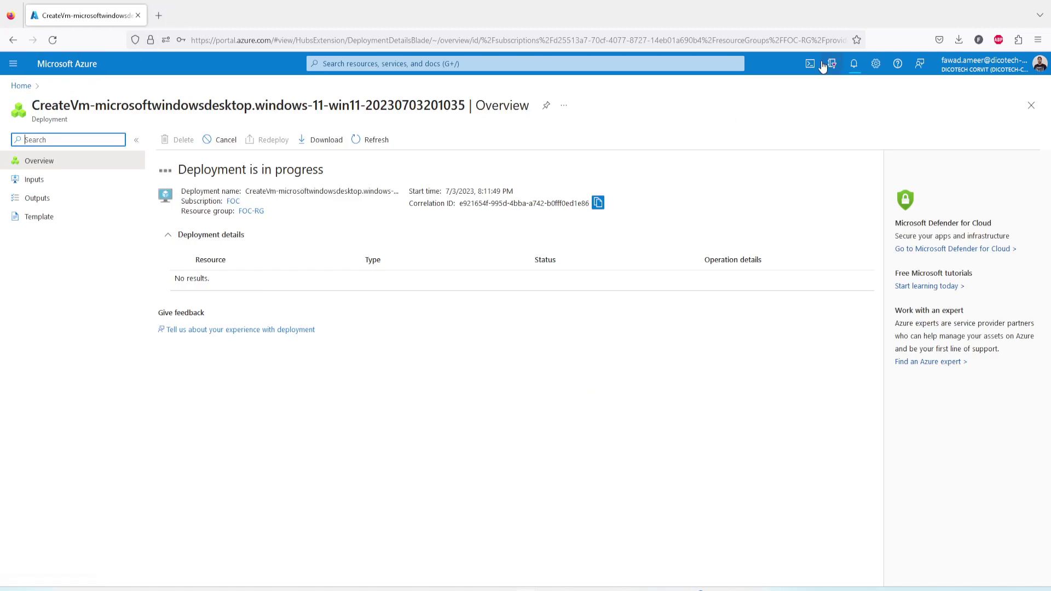
pyautogui.click(854, 64)
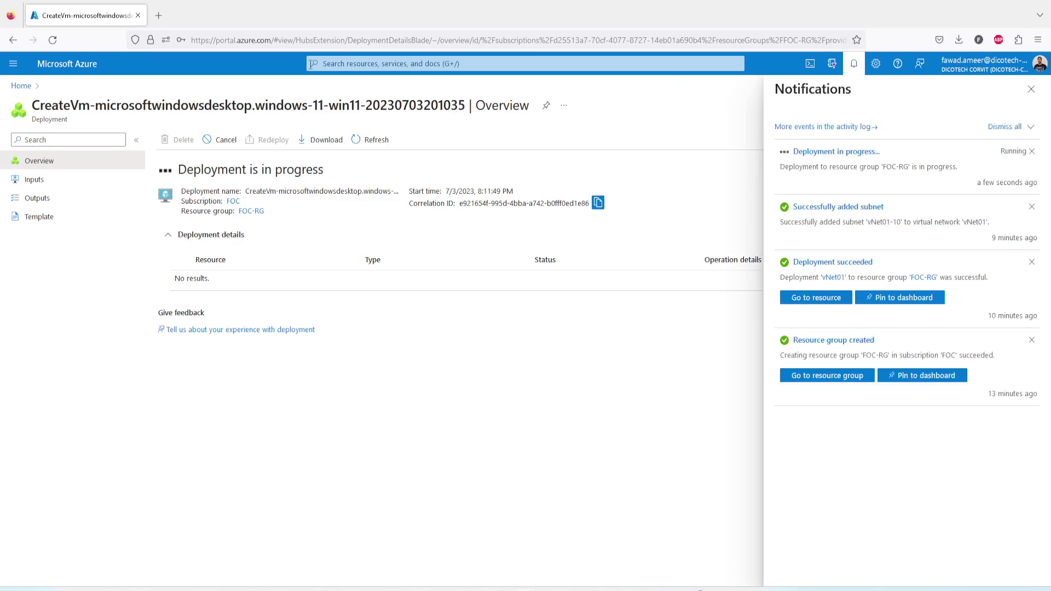
# Step: Open the Azure portal in a new browser tab and start creating a virtual network
pyautogui.click(166, 20)
pyautogui.click(201, 35)
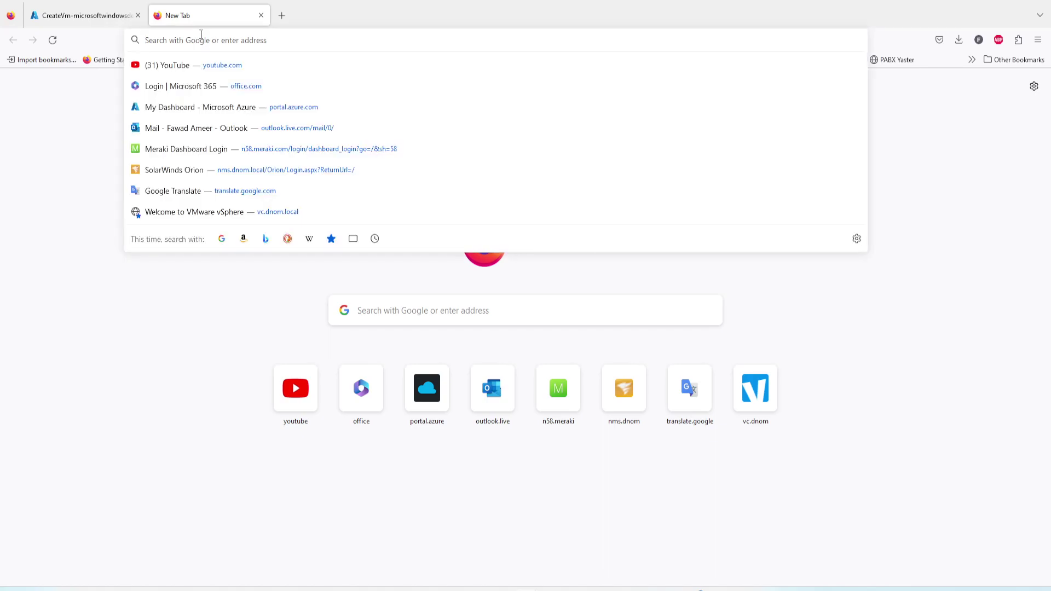
pyautogui.write('po')
pyautogui.press('Return')
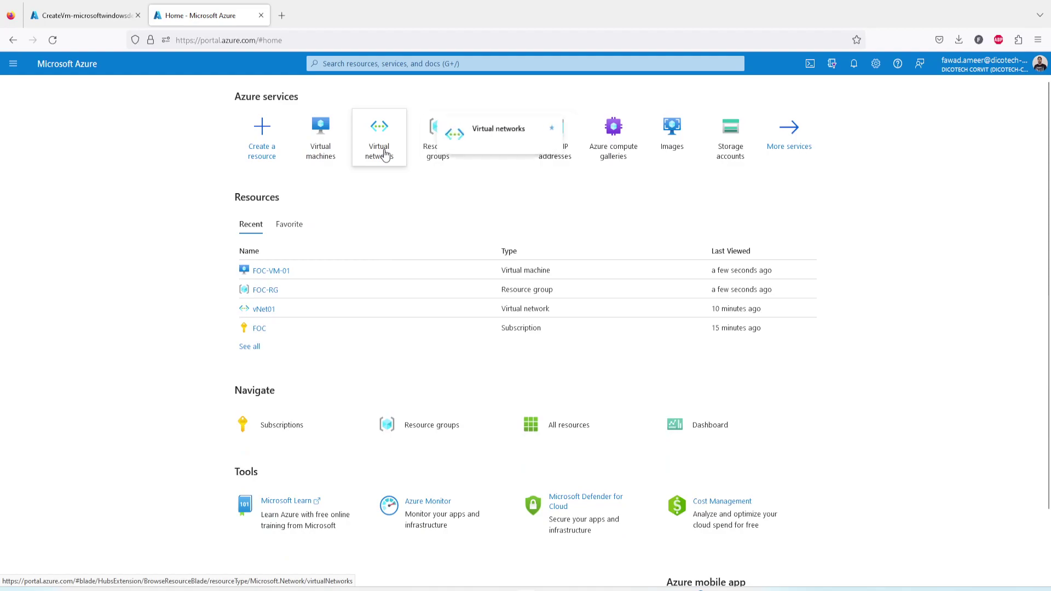
pyautogui.click(386, 155)
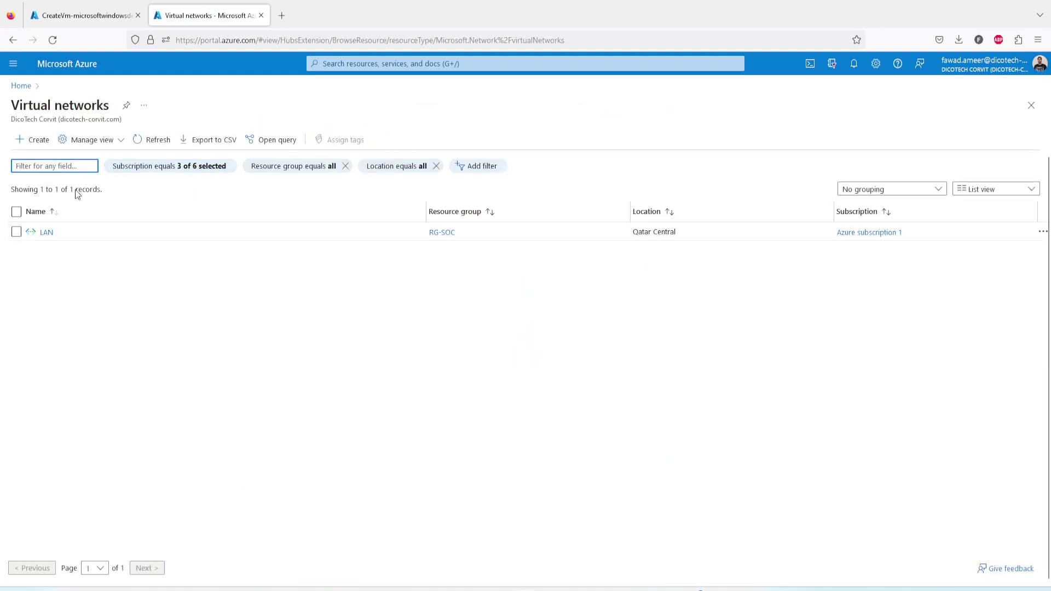
pyautogui.click(37, 143)
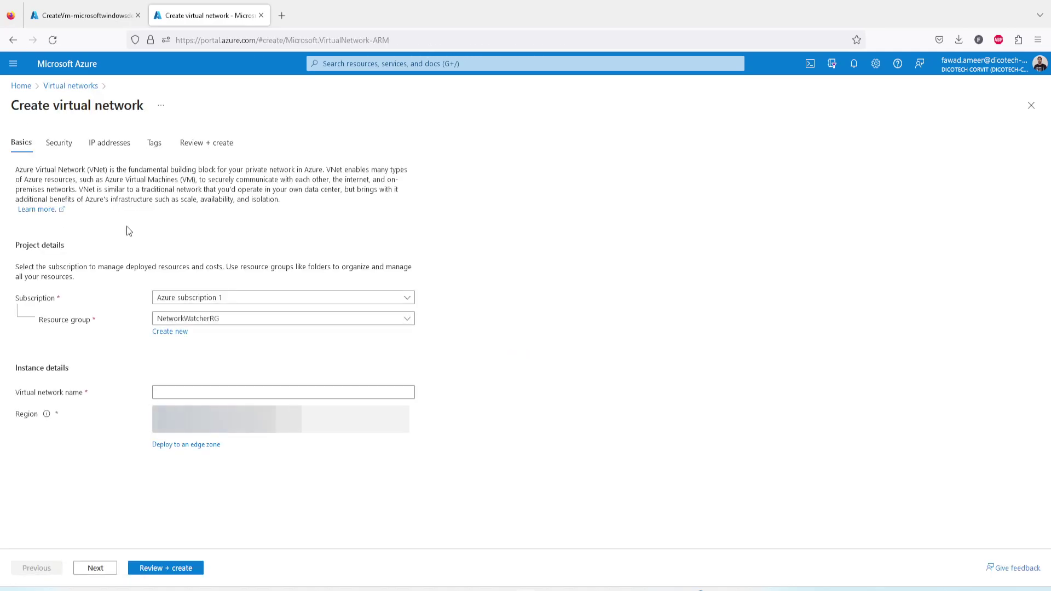
# Step: Assign the new virtual network to subscription FOC and resource group FOC-RG, and name it vNET02
pyautogui.click(201, 298)
pyautogui.click(167, 394)
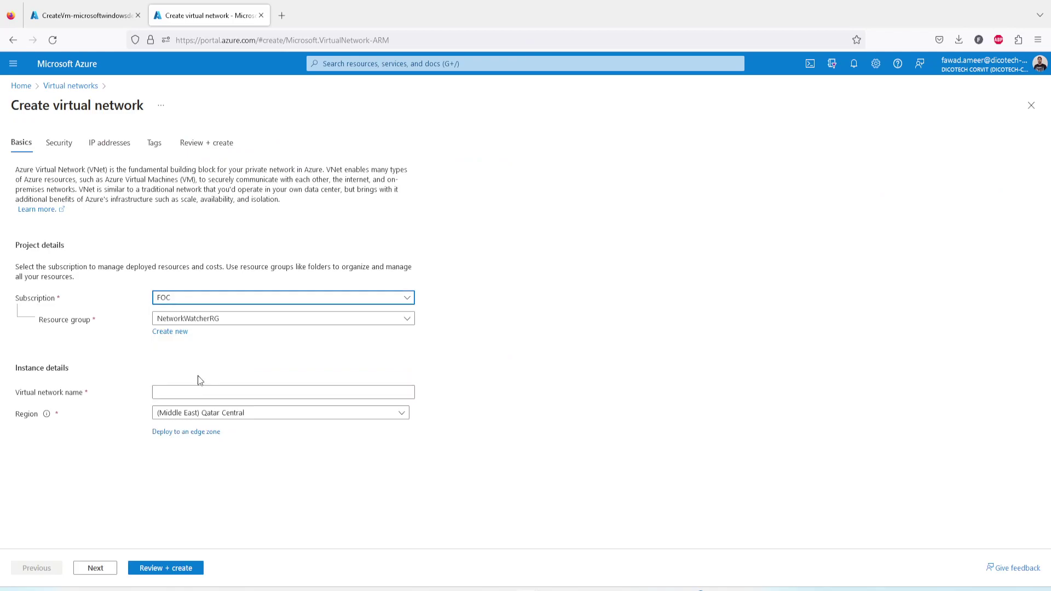
pyautogui.click(232, 323)
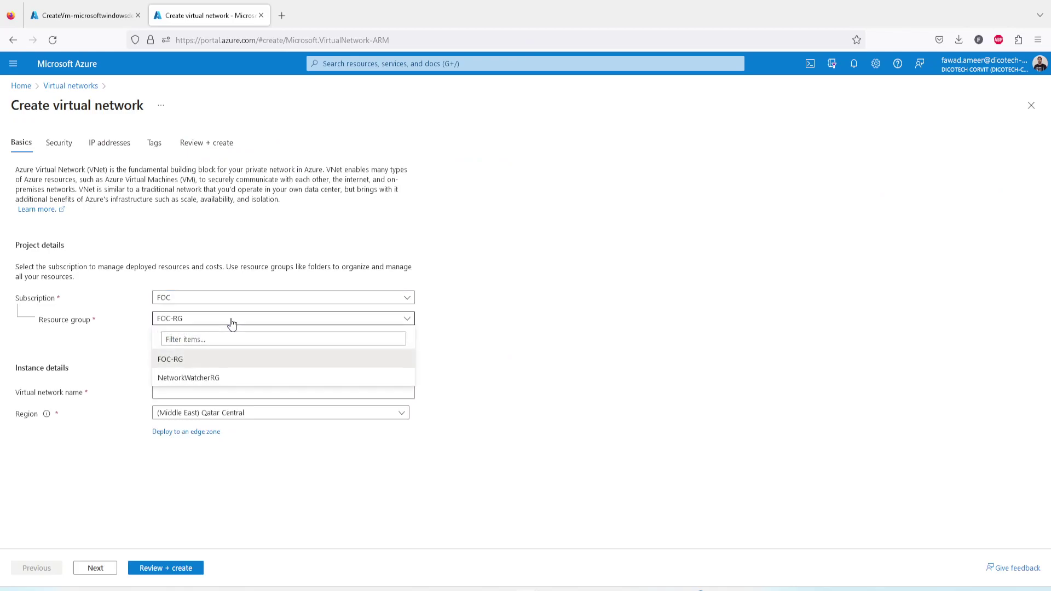
pyautogui.click(232, 323)
pyautogui.click(166, 391)
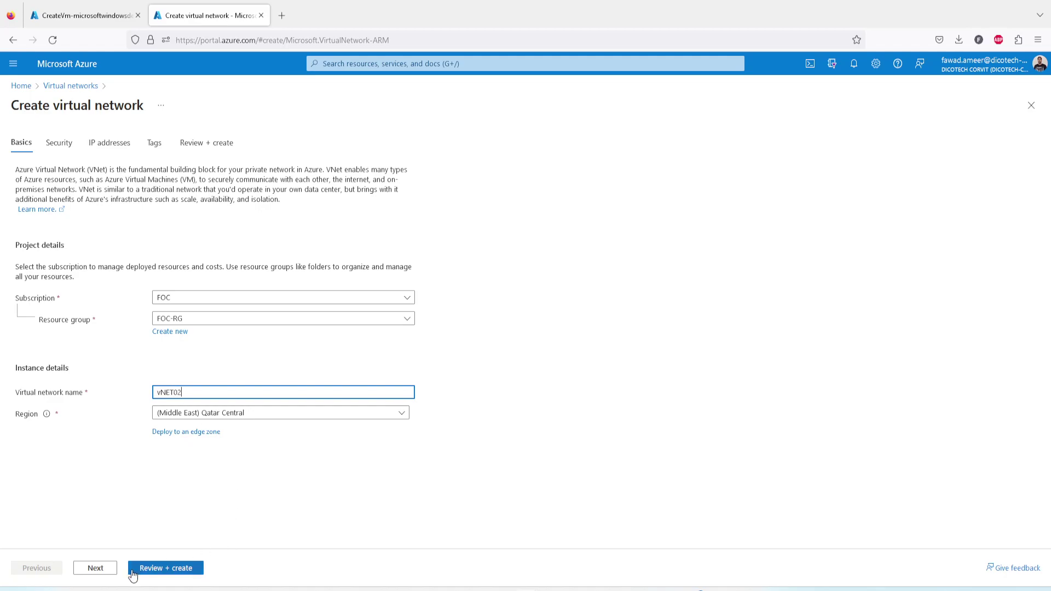
pyautogui.click(160, 570)
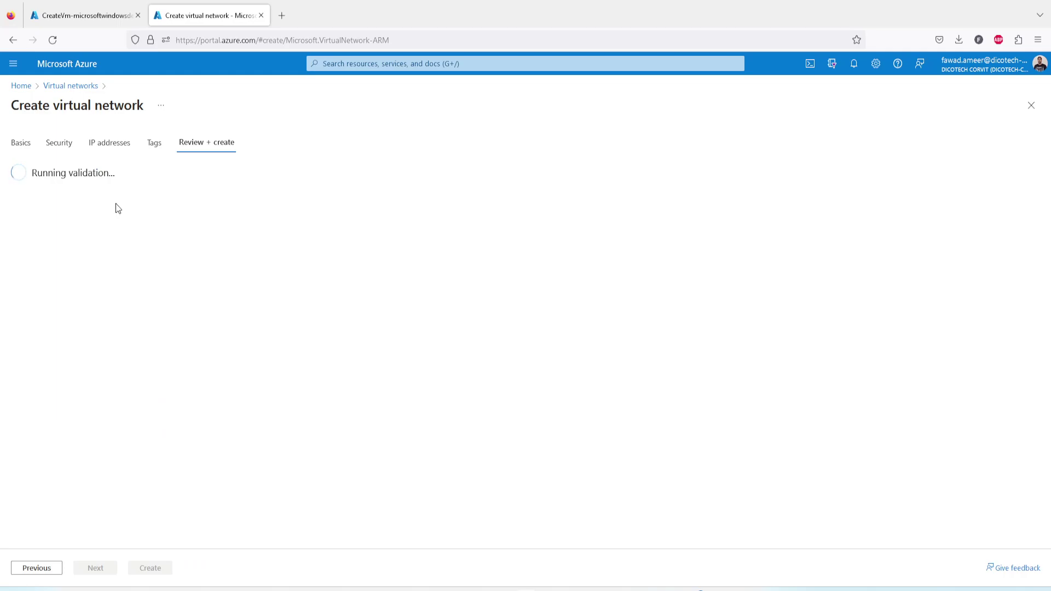
pyautogui.click(104, 148)
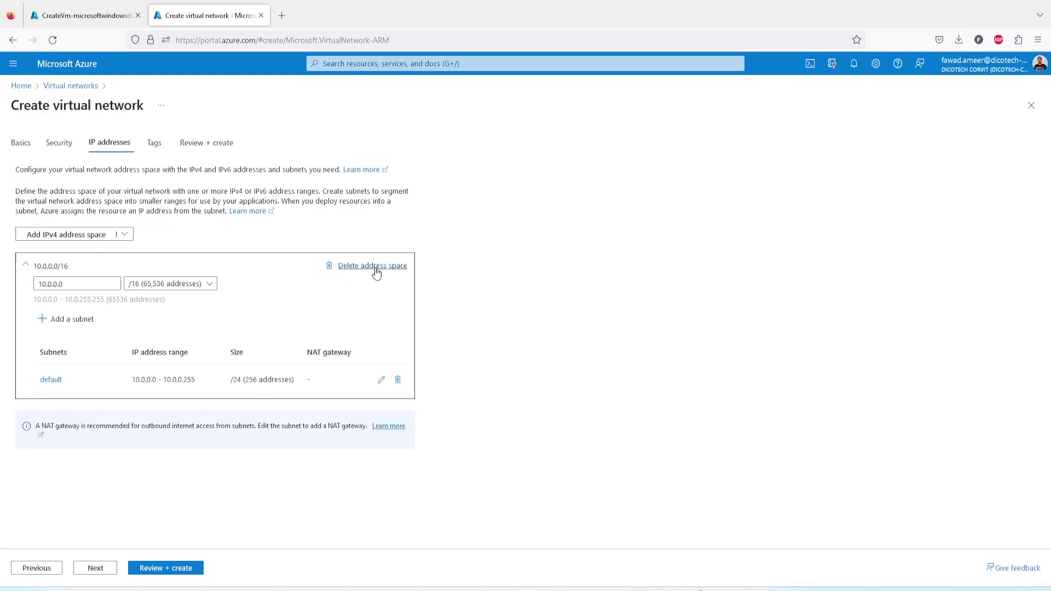
pyautogui.click(58, 144)
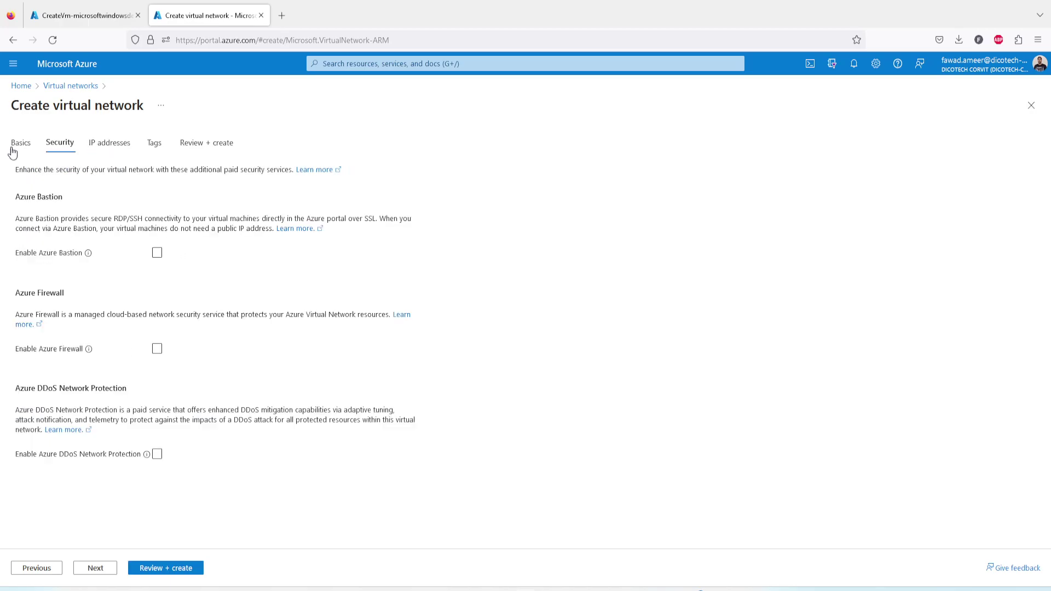
pyautogui.click(14, 146)
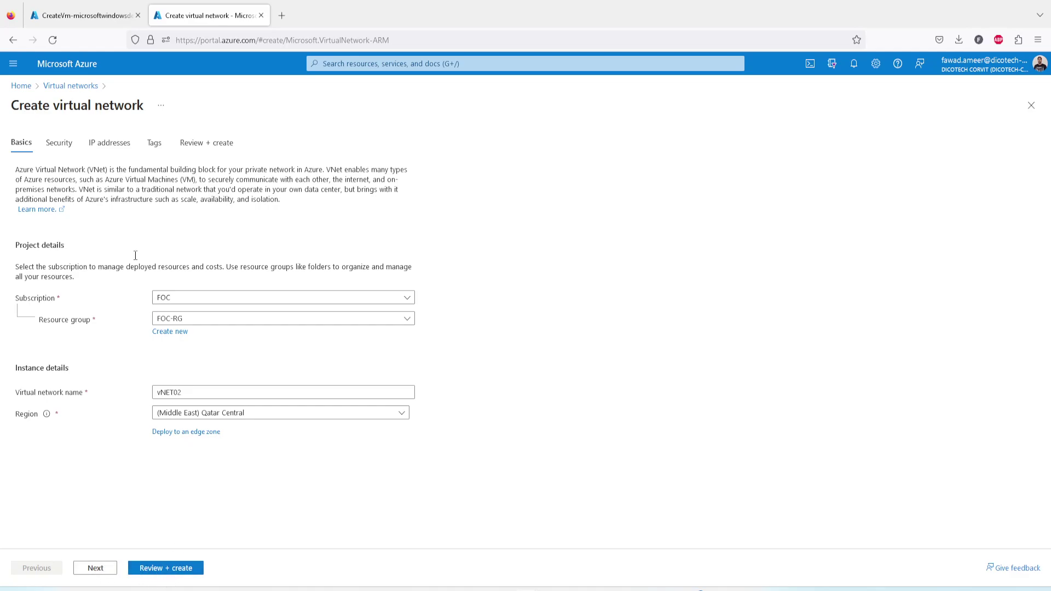
# Step: Keep vNET02's default security settings and delete the default subnet from its address space
pyautogui.click(97, 569)
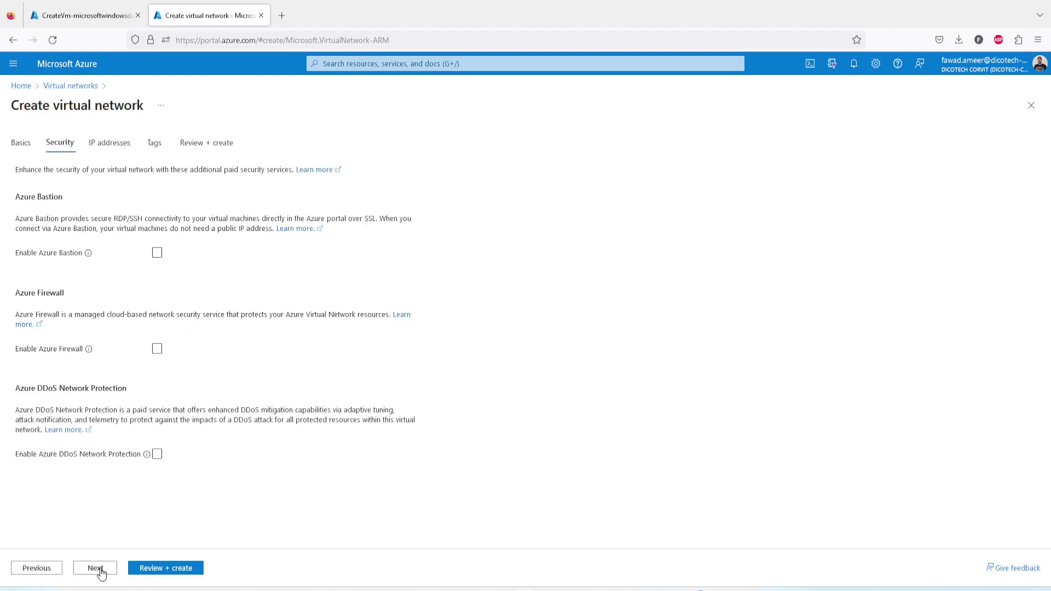
pyautogui.click(99, 570)
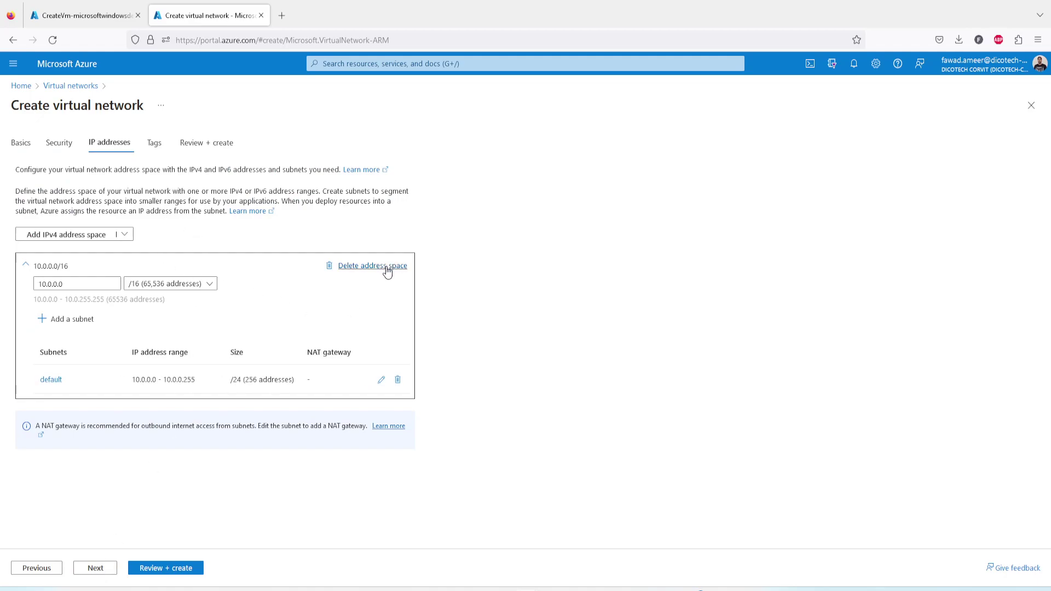
pyautogui.click(398, 379)
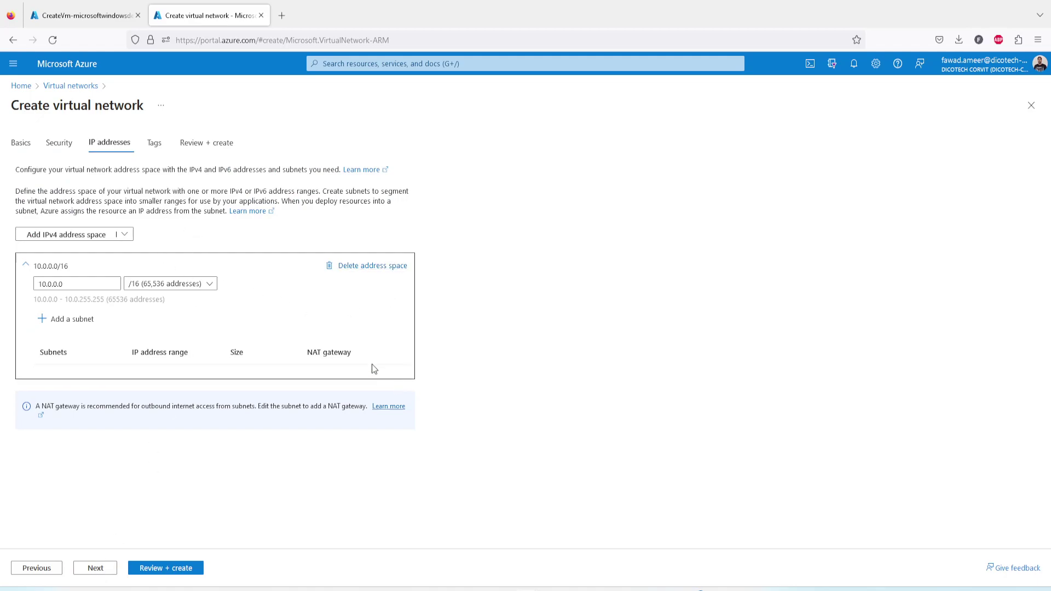
# Step: Switch to the slide presentation and look up vNET 02's address range on the Regional vNet To vNet Peering slide
pyautogui.click(88, 284)
pyautogui.moveTo(762, 589)
pyautogui.click(767, 545)
pyautogui.press('Right')
pyautogui.press('Right')
pyautogui.press('Right')
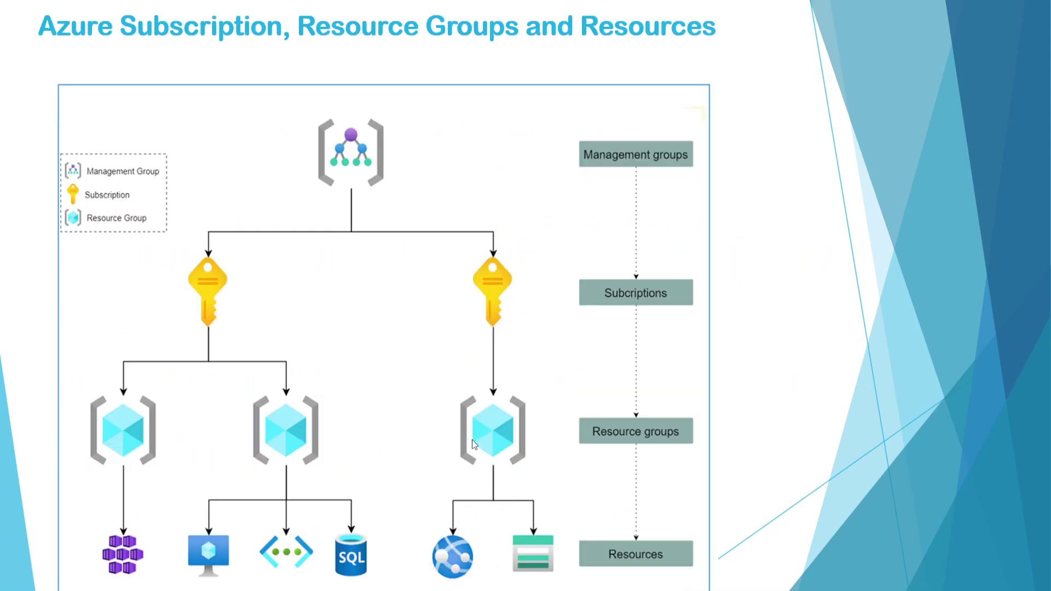
pyautogui.press('Right')
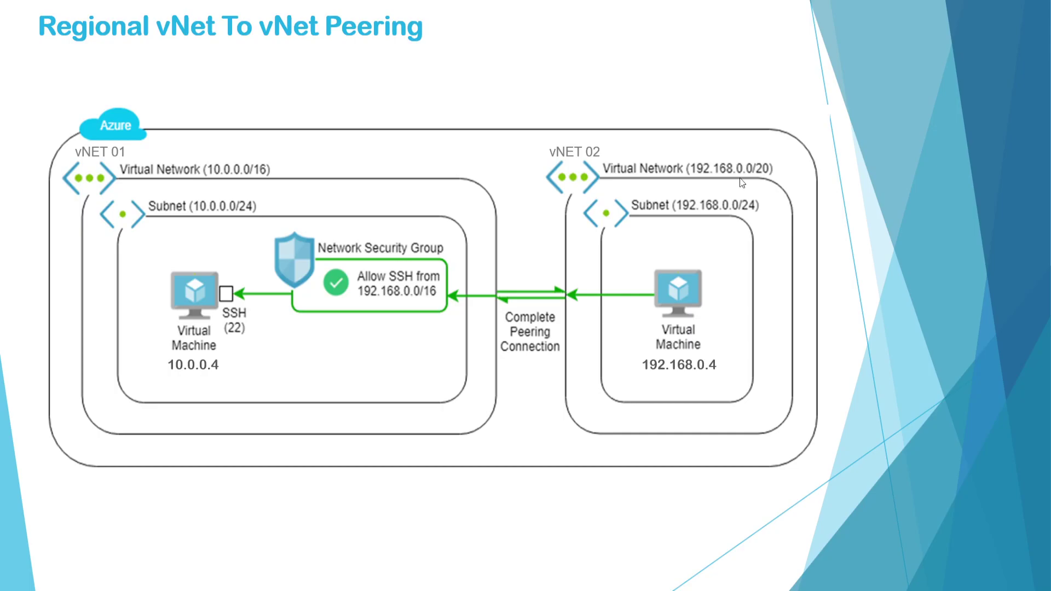
pyautogui.hotkey('alt', 'Tab')
# Step: Set vNET02's IPv4 address space to 192.168.0.0/20 and proceed to the final review
pyautogui.moveTo(72, 287); pyautogui.dragTo(17, 277)
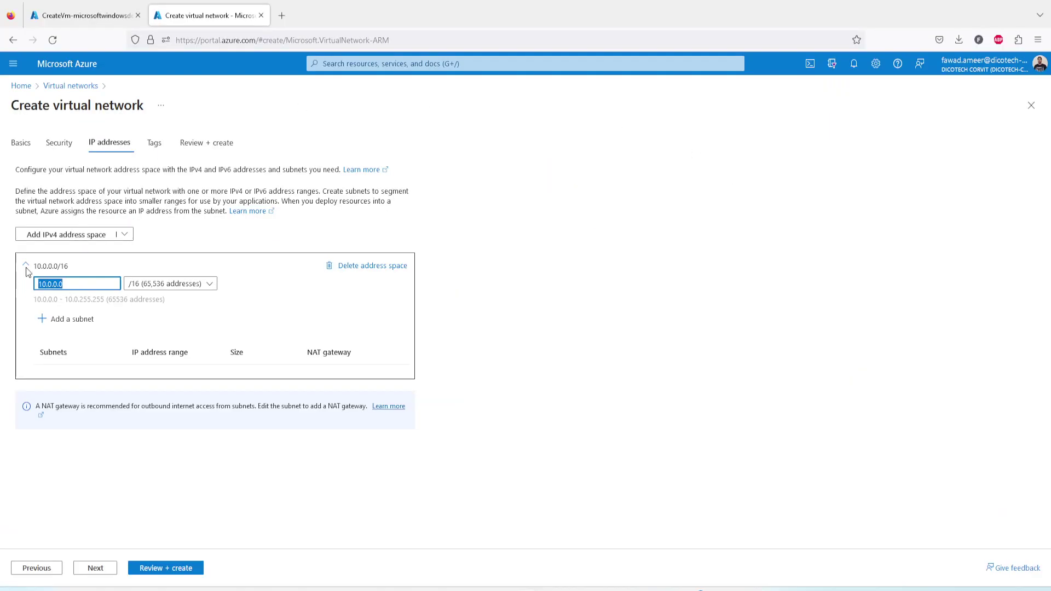
pyautogui.write('192.168')
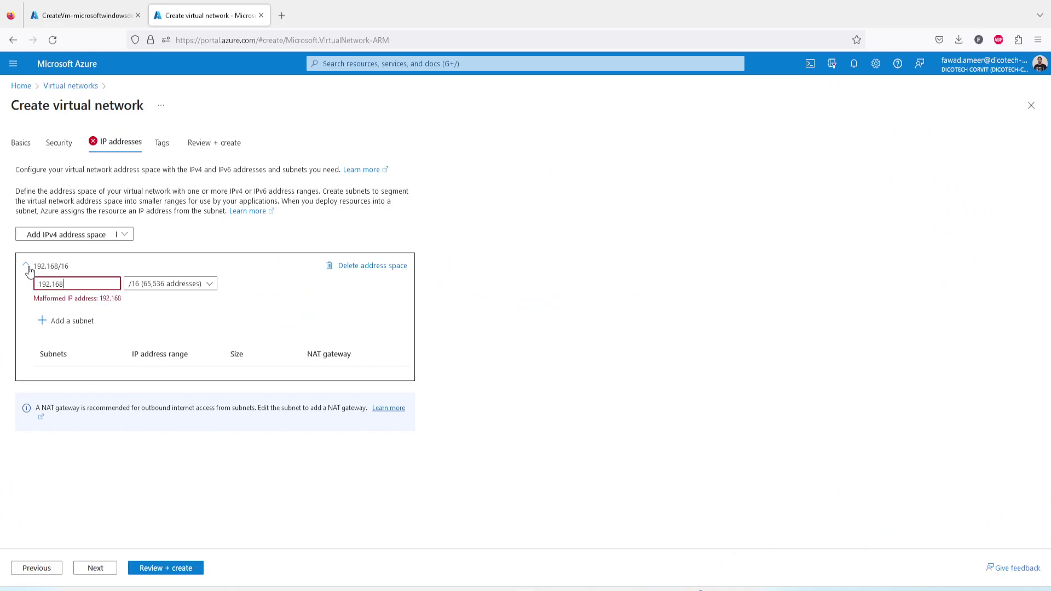
pyautogui.write('.0.0')
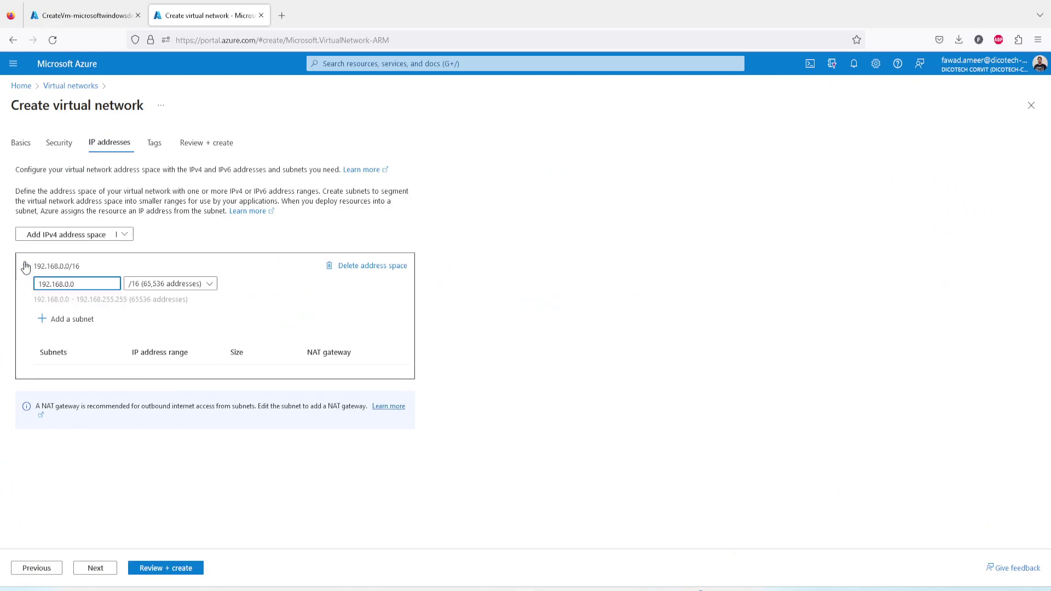
pyautogui.click(183, 284)
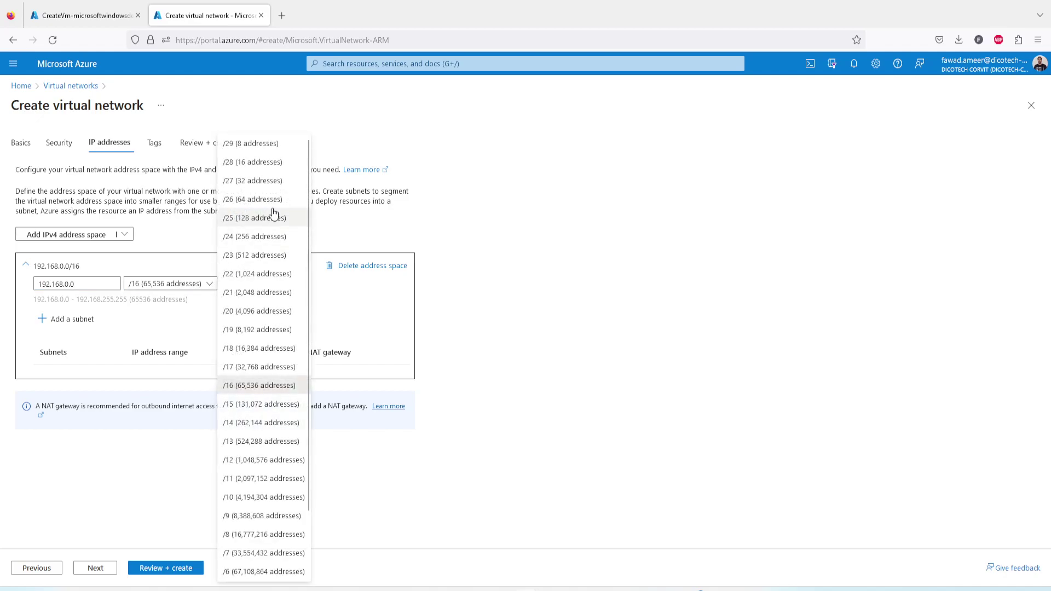
pyautogui.click(251, 312)
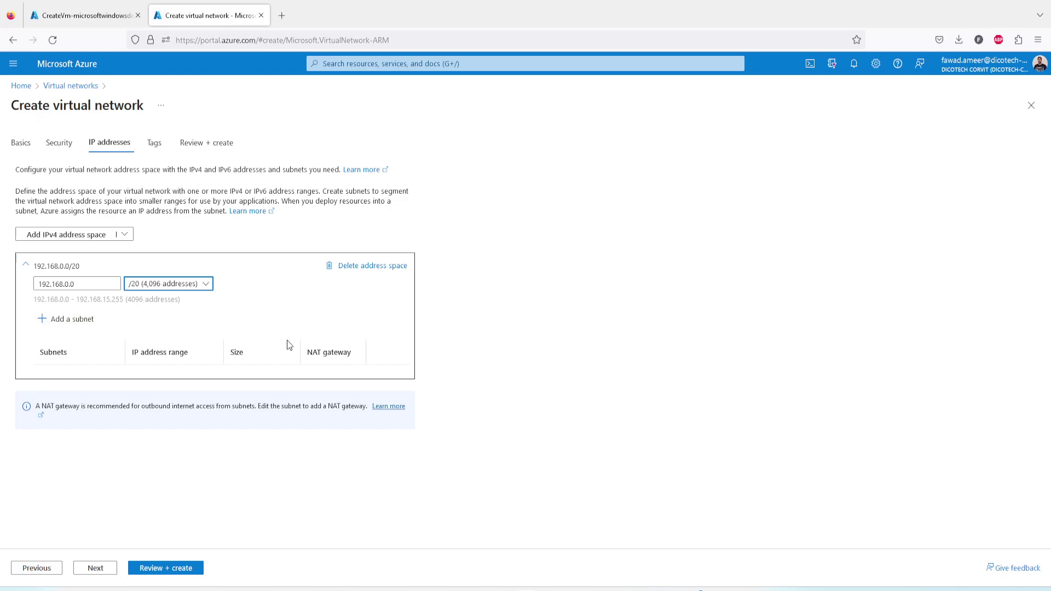
pyautogui.click(167, 573)
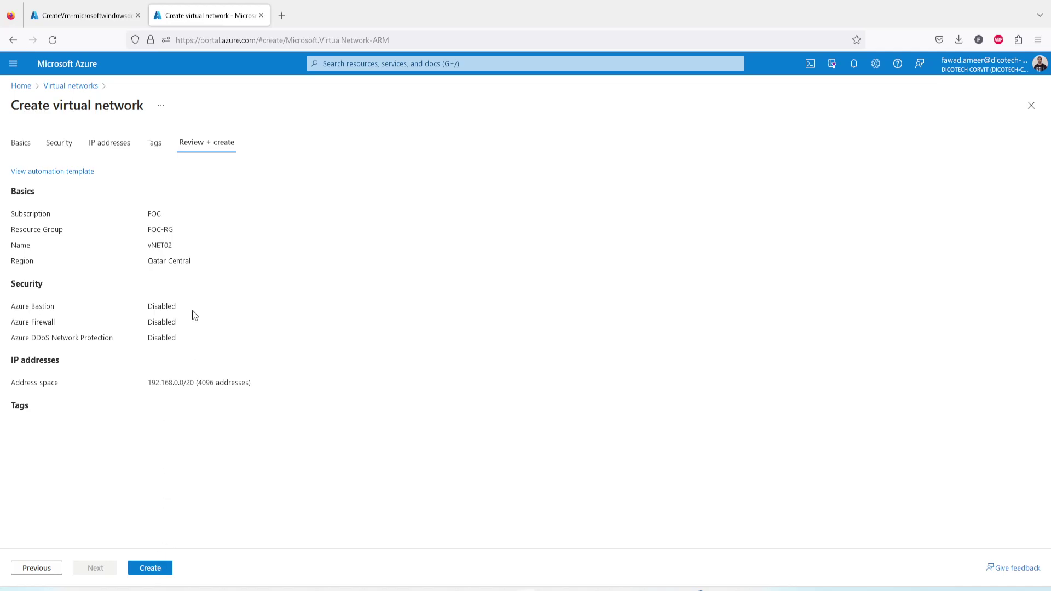
# Step: Open the existing vNet01 network in the other browser tab and compare its name's capitalization with the new network's name
pyautogui.click(102, 20)
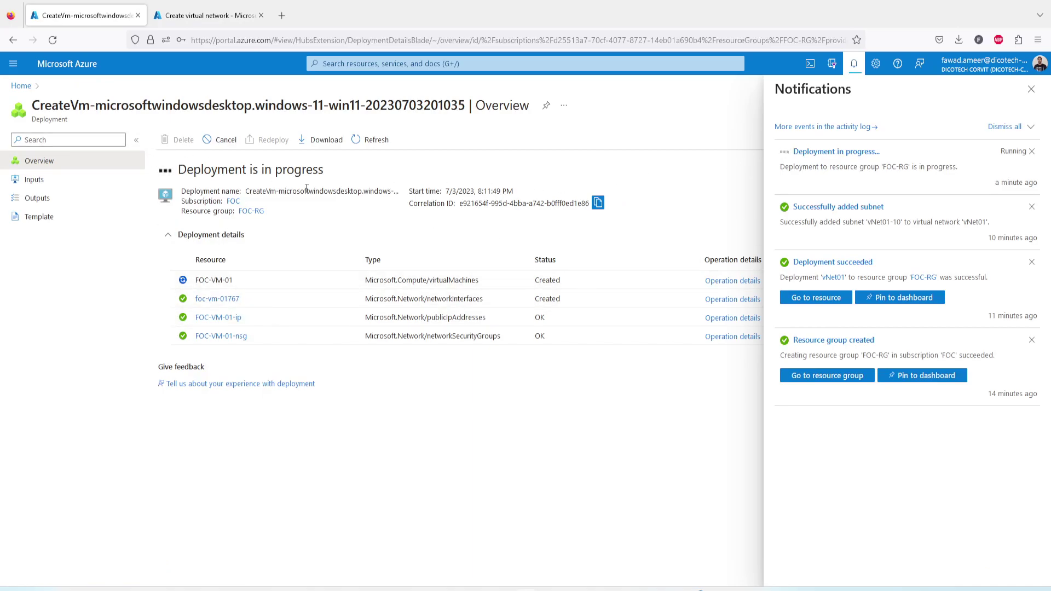
pyautogui.click(25, 88)
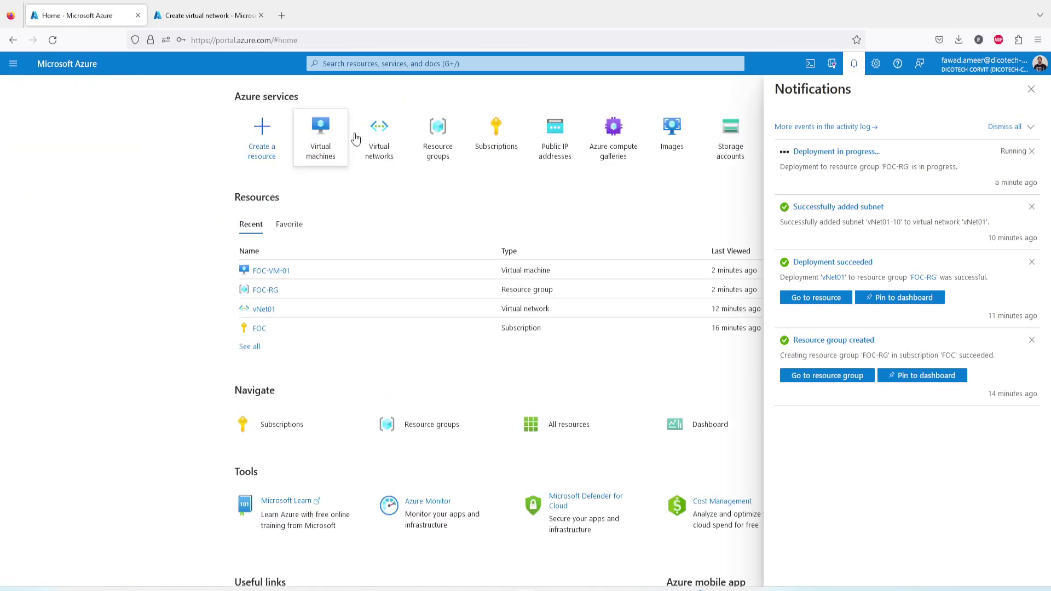
pyautogui.click(376, 143)
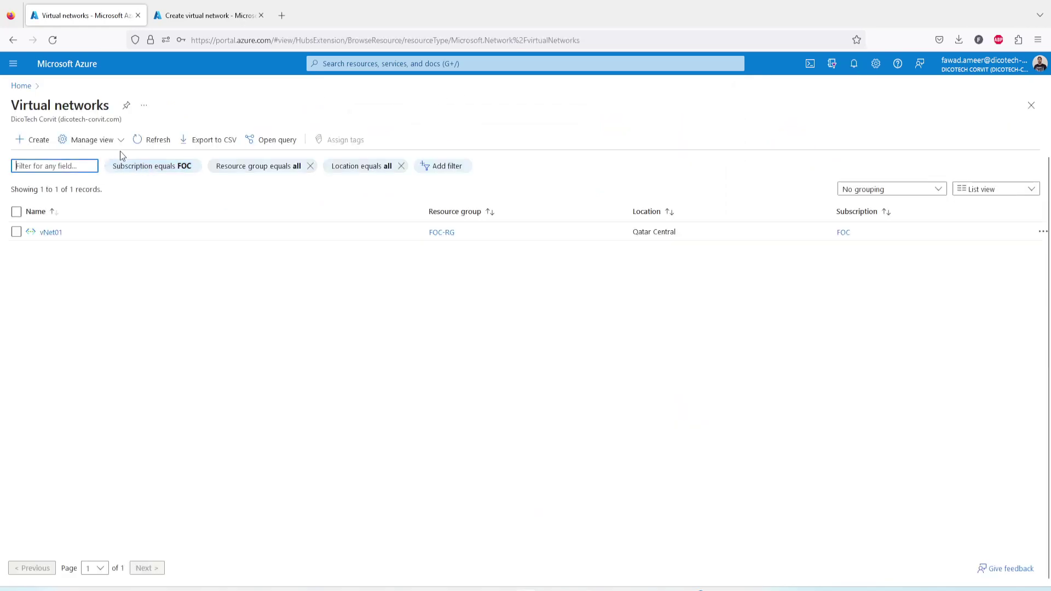
pyautogui.click(56, 236)
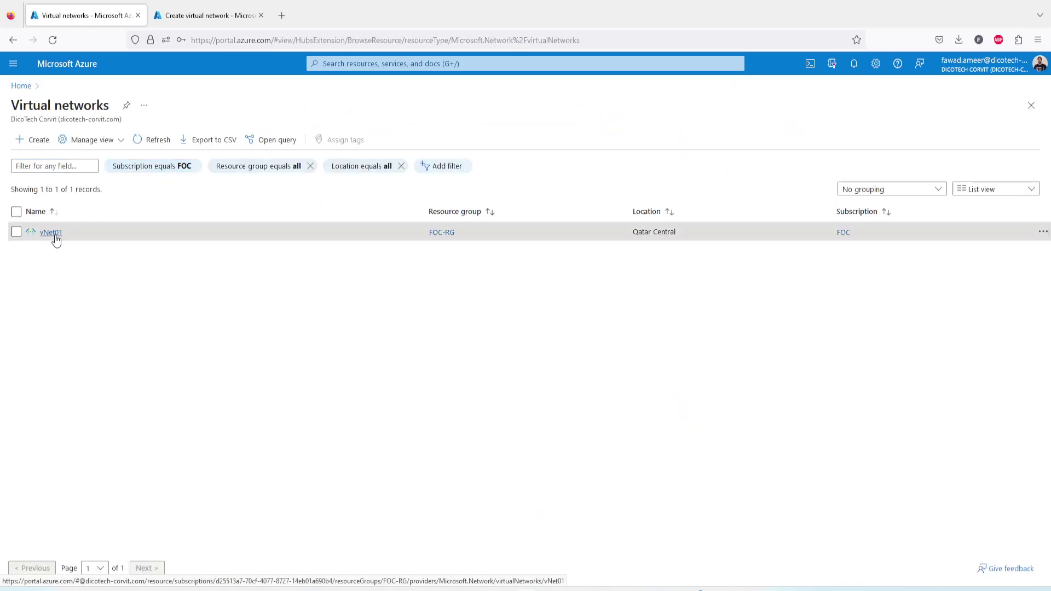
pyautogui.click(212, 17)
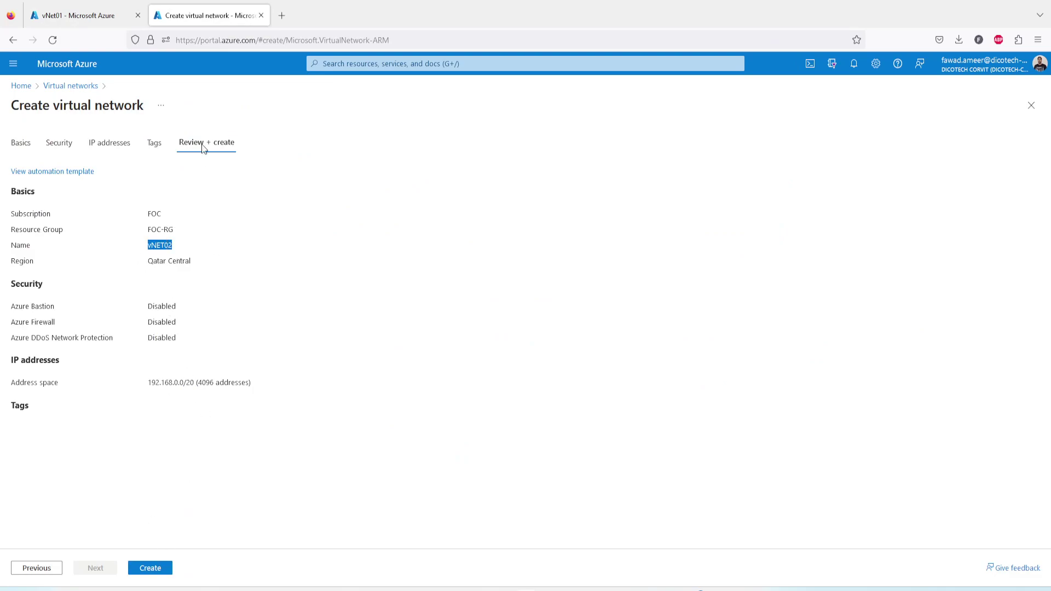
pyautogui.click(97, 16)
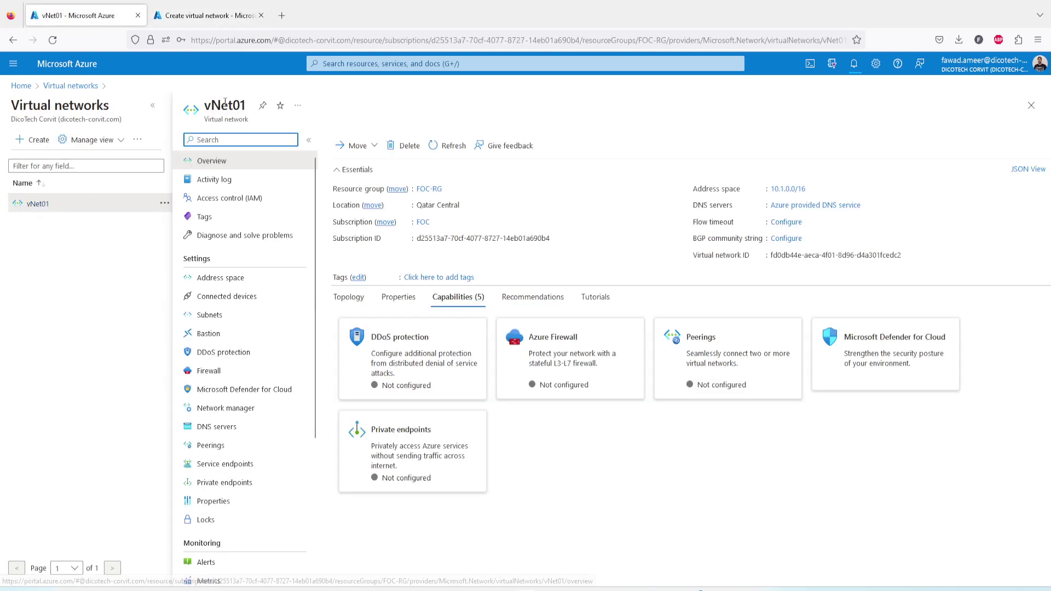
pyautogui.moveTo(220, 104); pyautogui.dragTo(238, 102)
pyautogui.click(225, 17)
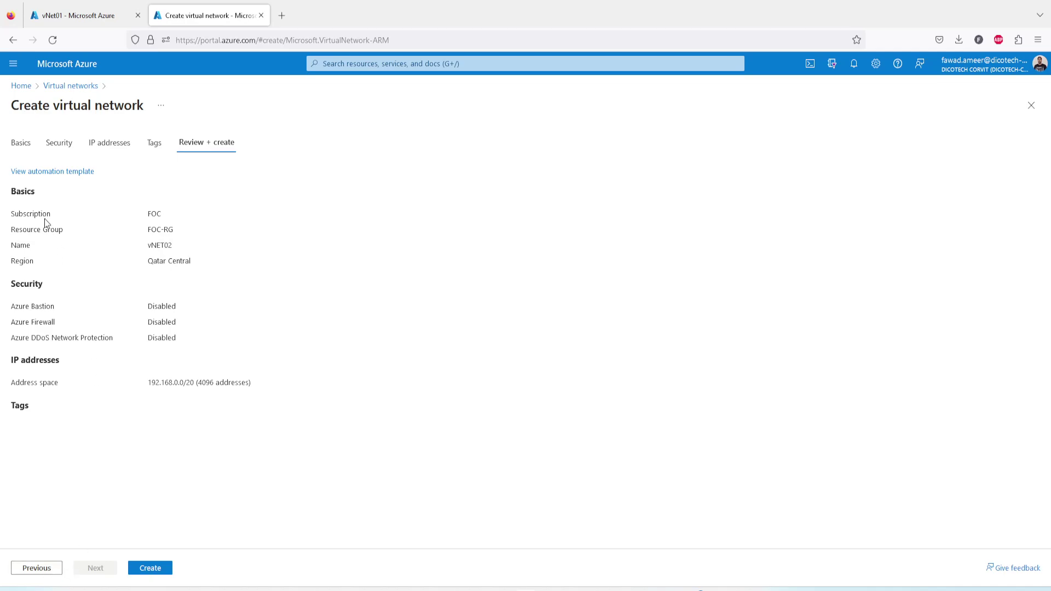
# Step: Return to the basic settings of the new virtual network and change its name to vNet02
pyautogui.click(23, 146)
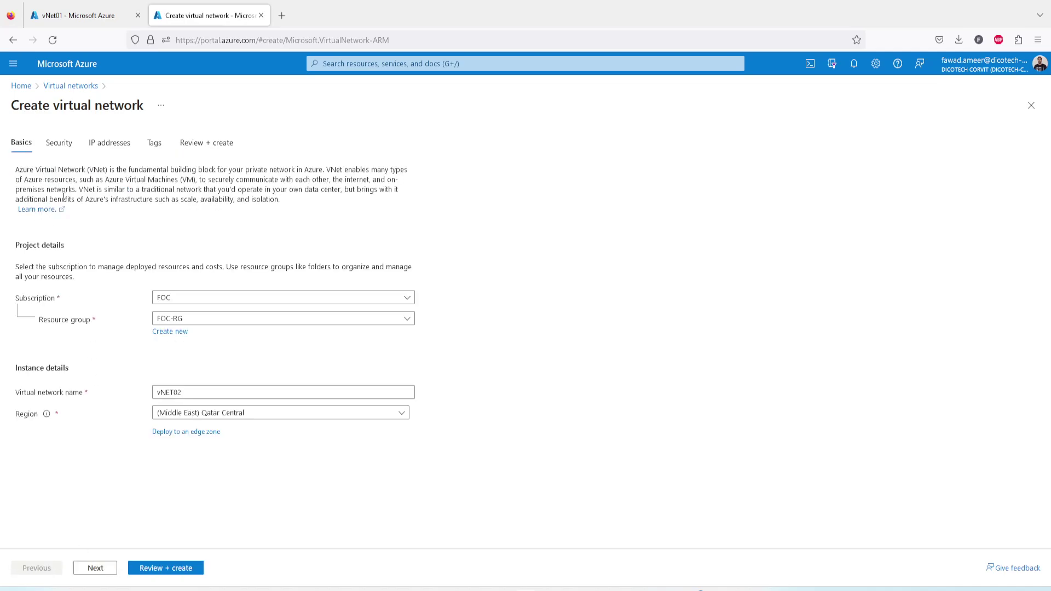
pyautogui.click(173, 392)
pyautogui.press('BackSpace')
pyautogui.press('BackSpace')
pyautogui.write('et')
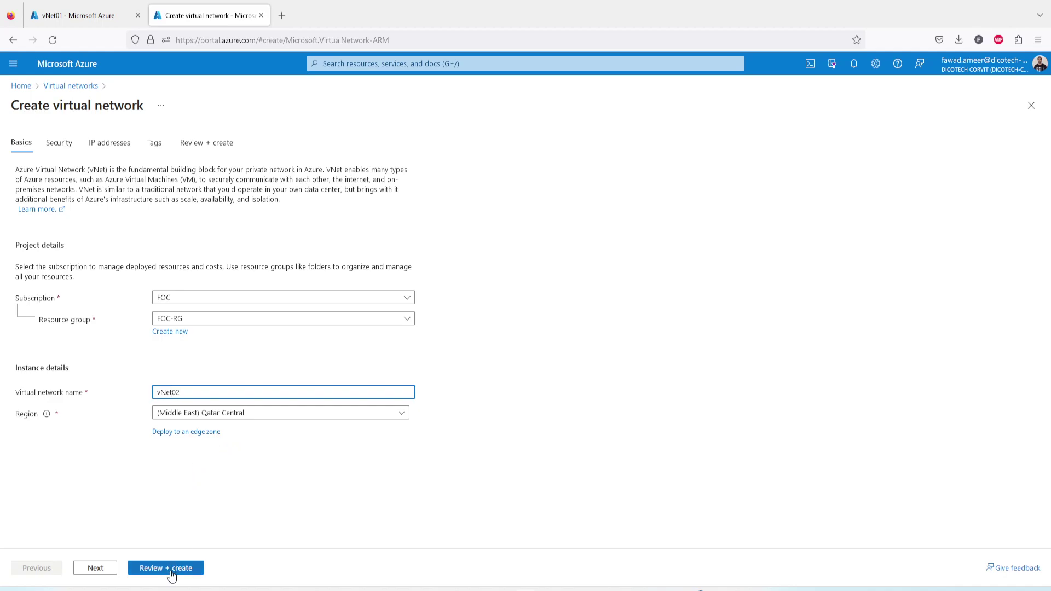
# Step: Proceed through the remaining settings to the final review and create the vNet02 virtual network
pyautogui.click(99, 569)
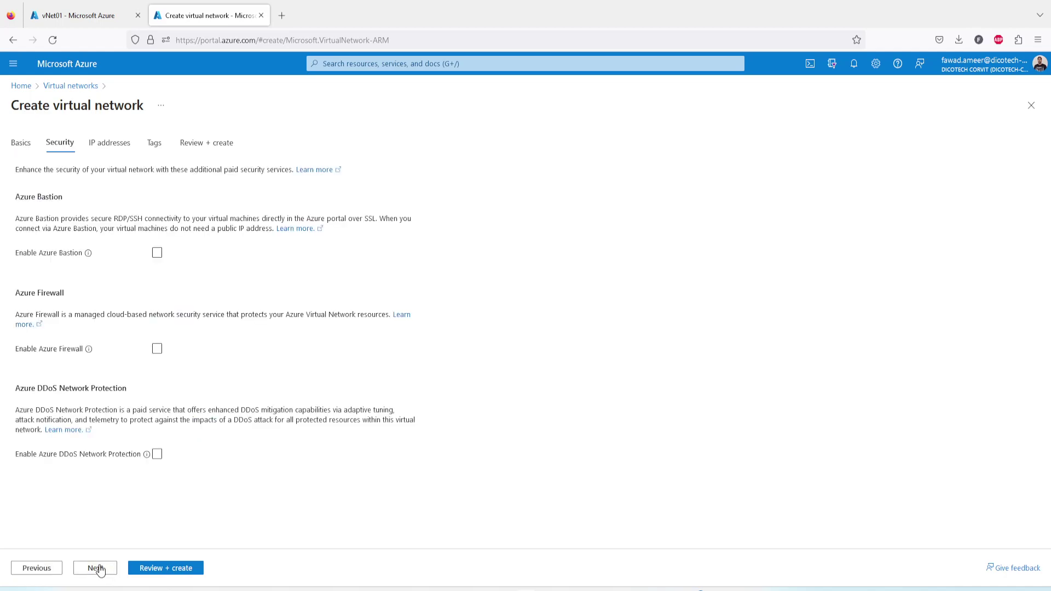
pyautogui.click(99, 569)
pyautogui.click(164, 570)
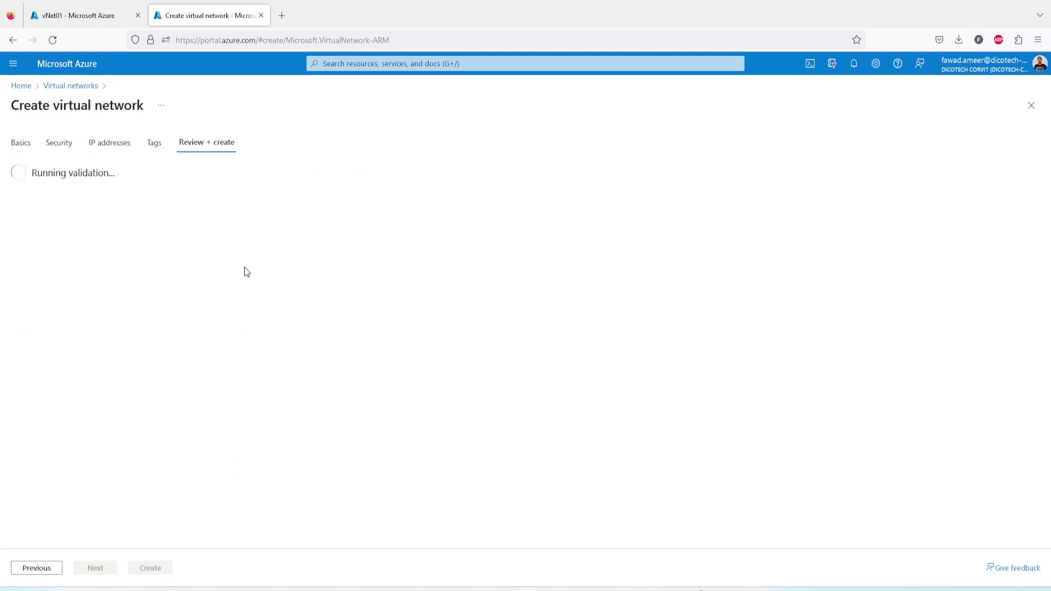
pyautogui.click(145, 567)
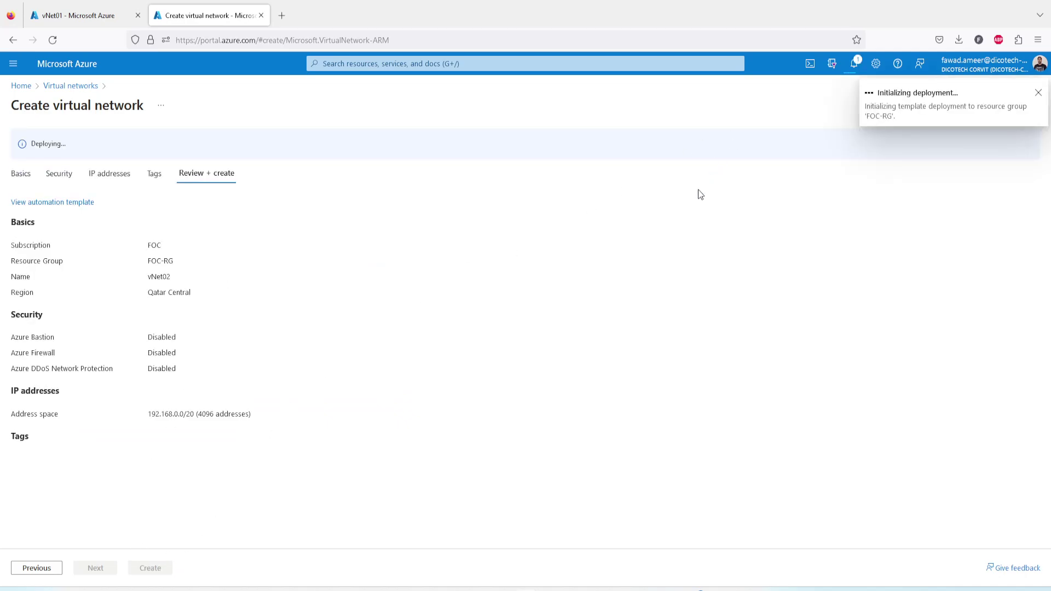
# Step: Open the virtual machines list in the other browser tab and check the status of FOC-VM-01
pyautogui.click(96, 18)
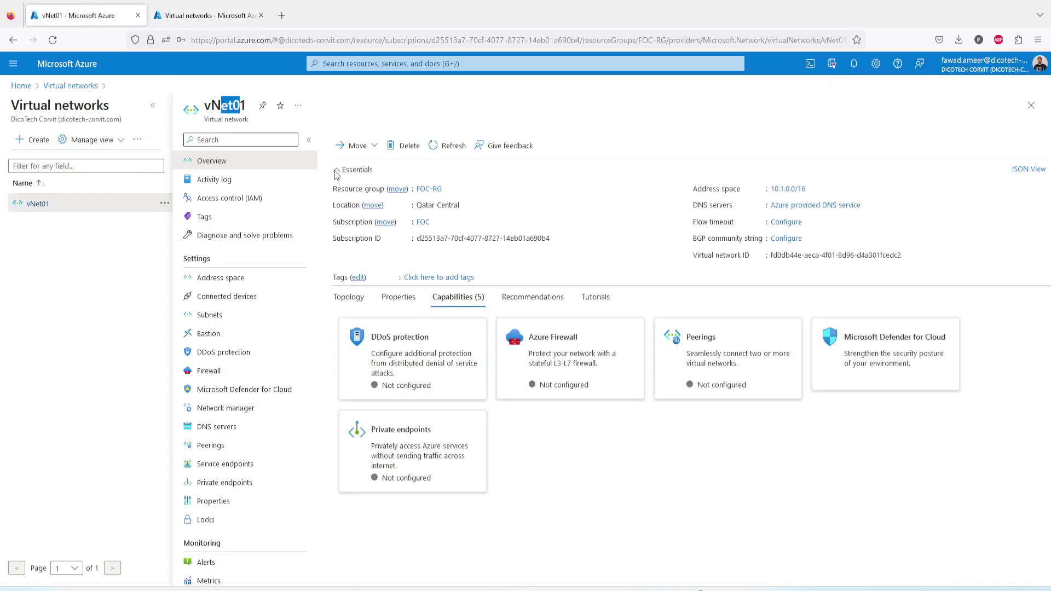
pyautogui.click(21, 86)
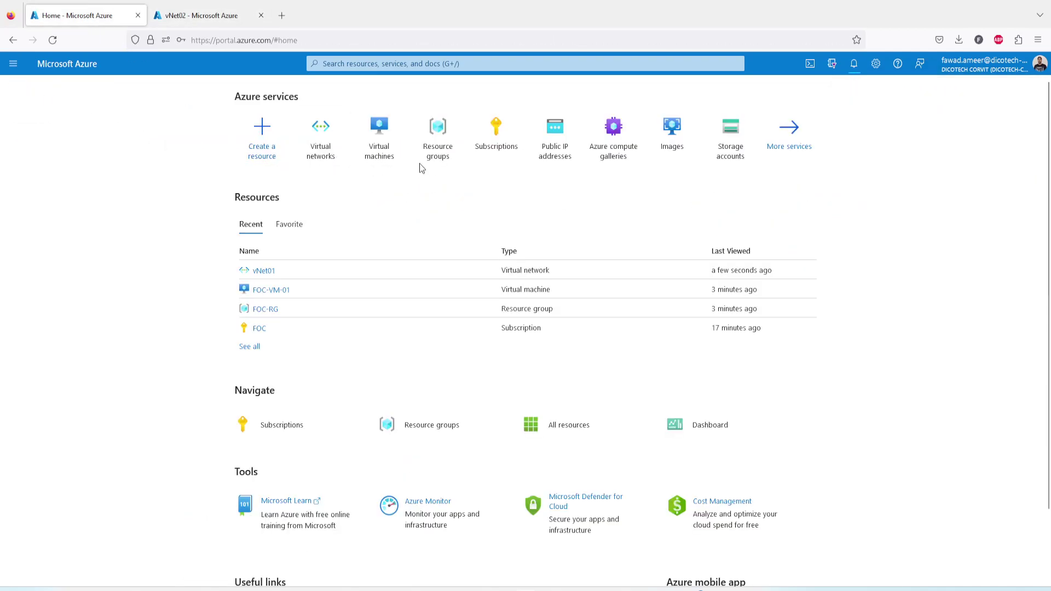
pyautogui.click(377, 144)
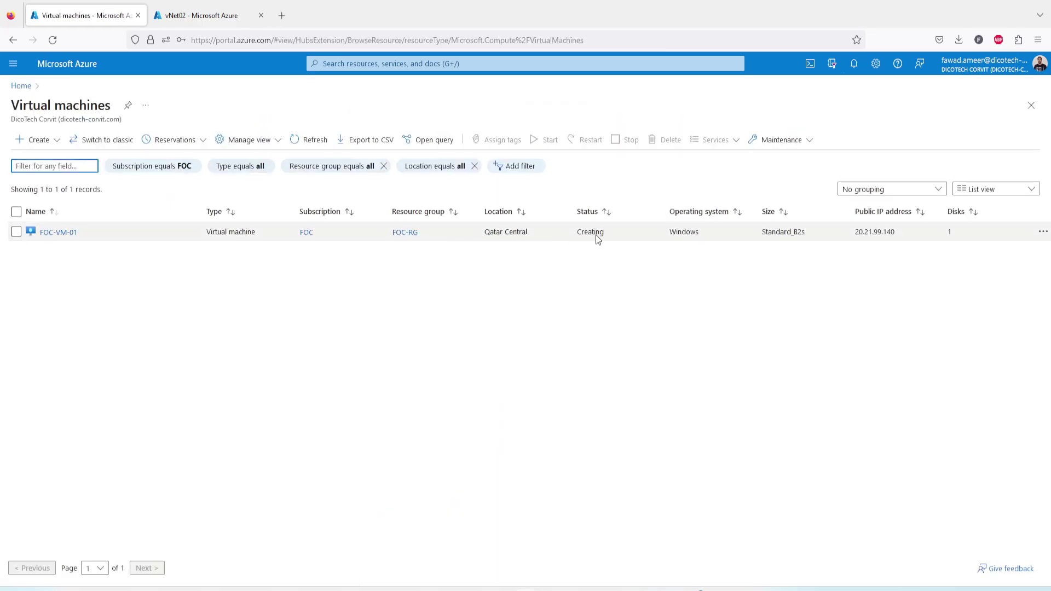
pyautogui.moveTo(579, 230); pyautogui.dragTo(615, 233)
pyautogui.click(90, 245)
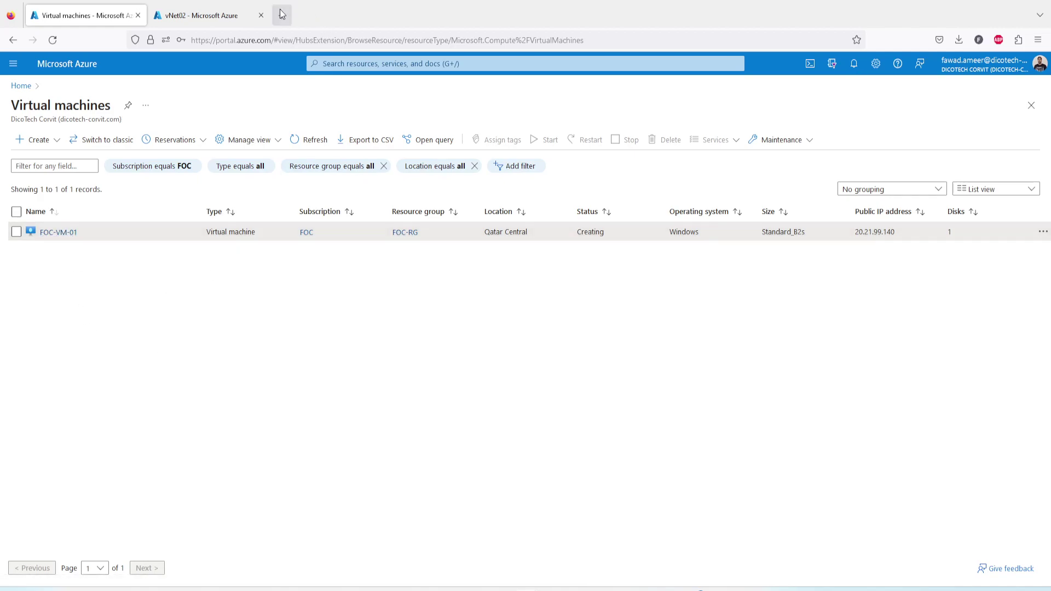
# Step: Return to the vNet02 deployment, check its progress and notifications, and open the deployed network
pyautogui.click(207, 17)
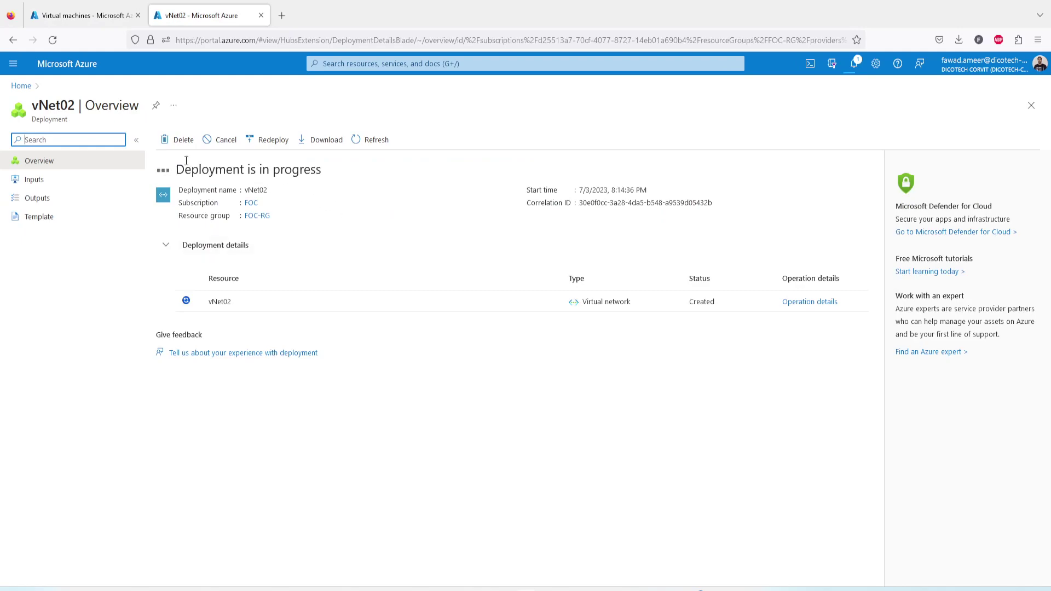
pyautogui.moveTo(179, 172); pyautogui.dragTo(327, 172)
pyautogui.click(327, 172)
pyautogui.click(853, 65)
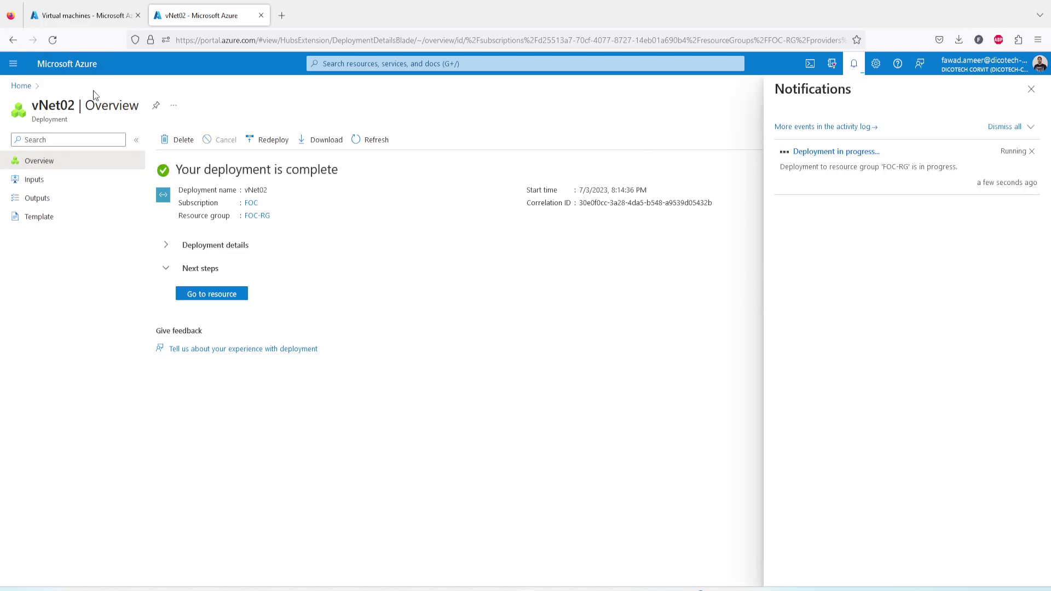
pyautogui.click(228, 297)
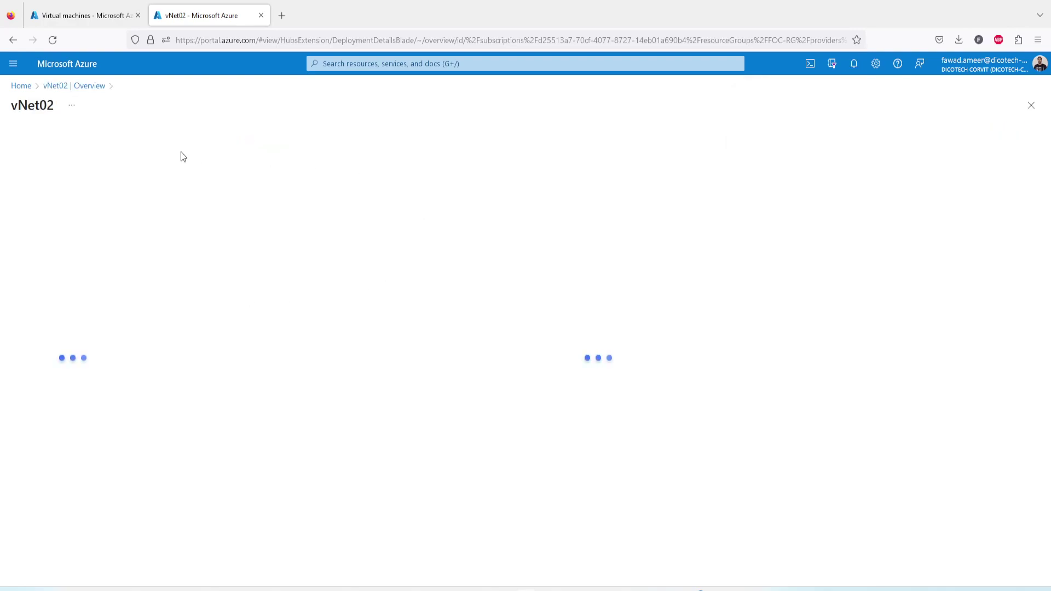
# Step: Open the virtual networks list from the portal home and filter it to the FOC subscription only
pyautogui.click(22, 87)
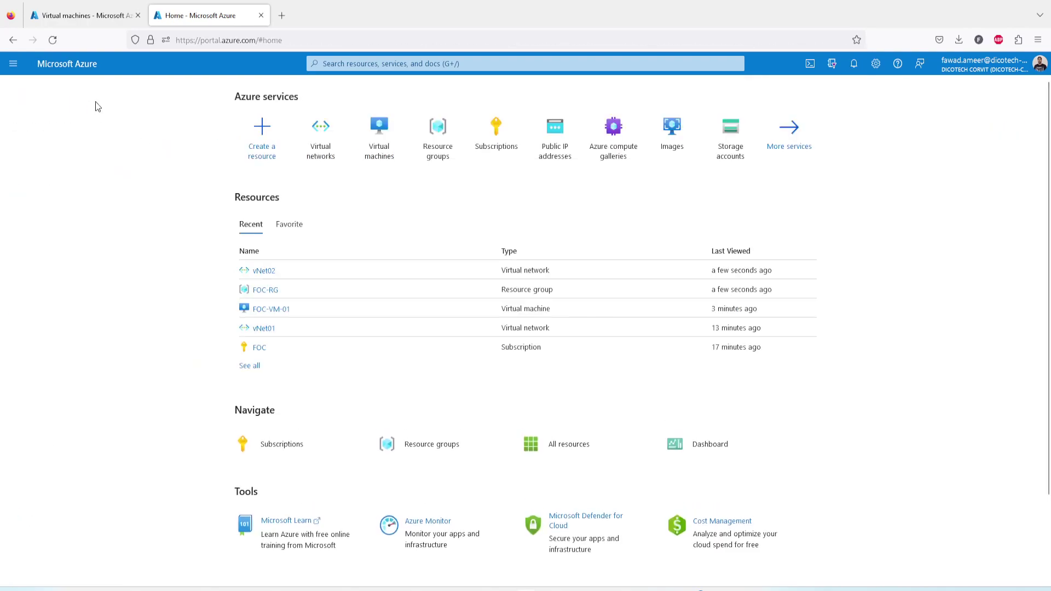
pyautogui.click(323, 146)
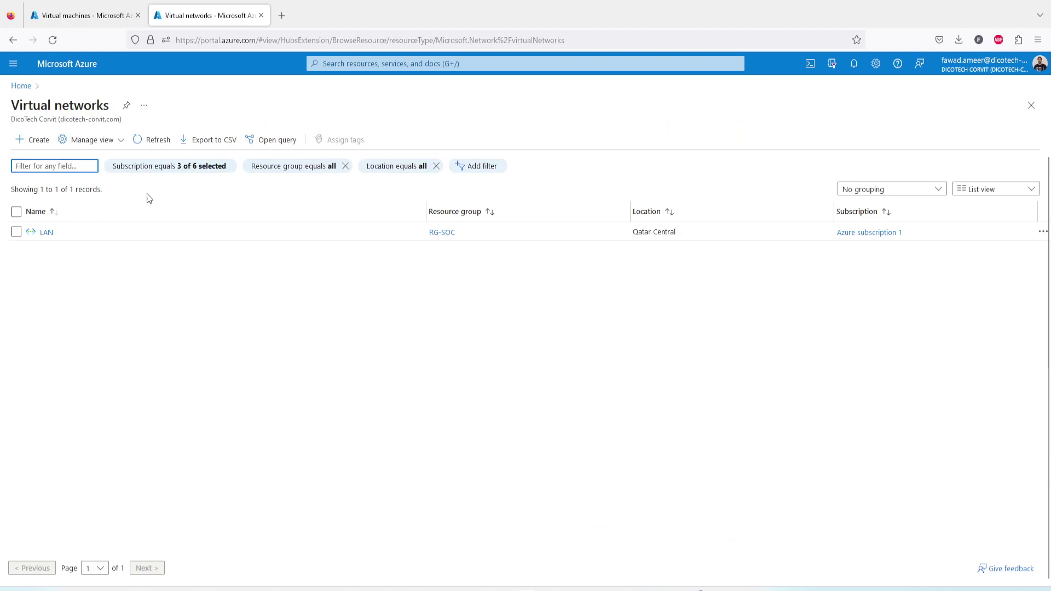
pyautogui.click(164, 165)
pyautogui.click(123, 237)
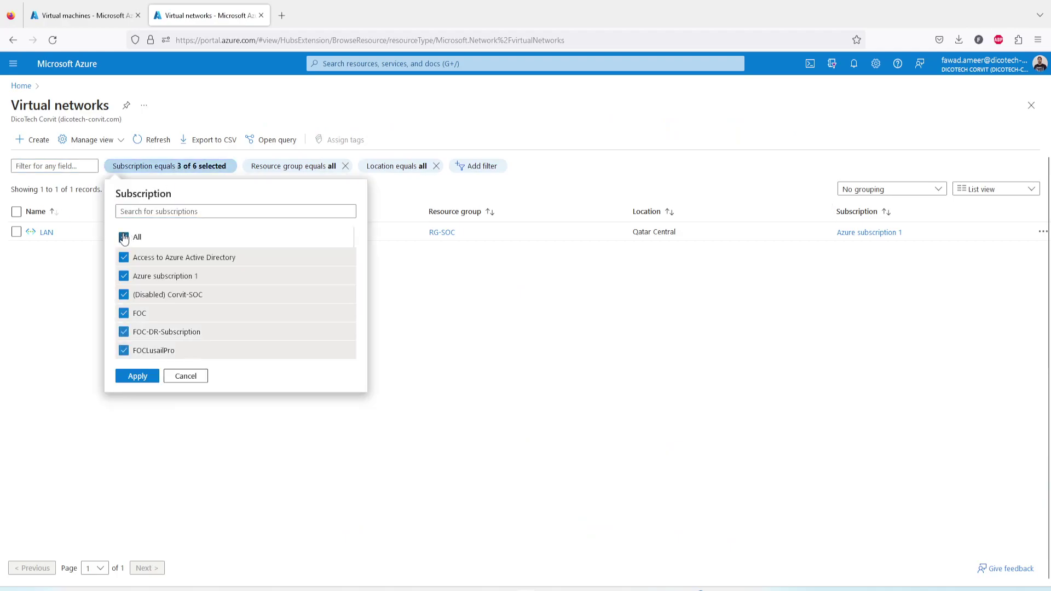
pyautogui.click(124, 237)
pyautogui.click(124, 313)
pyautogui.click(134, 377)
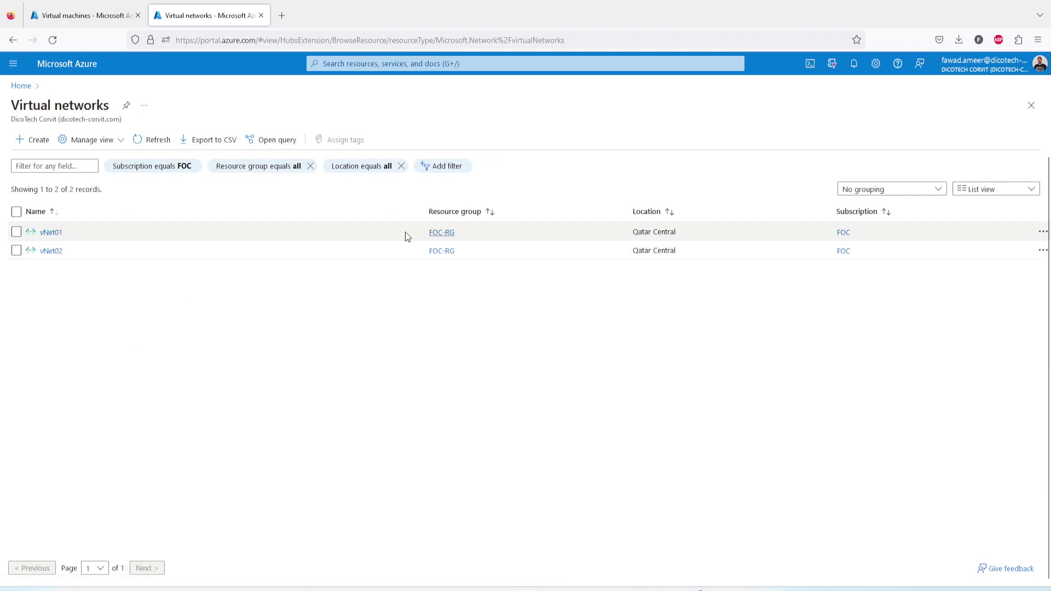
# Step: Open vNet02 and examine its address space, connected devices and subnets
pyautogui.click(57, 252)
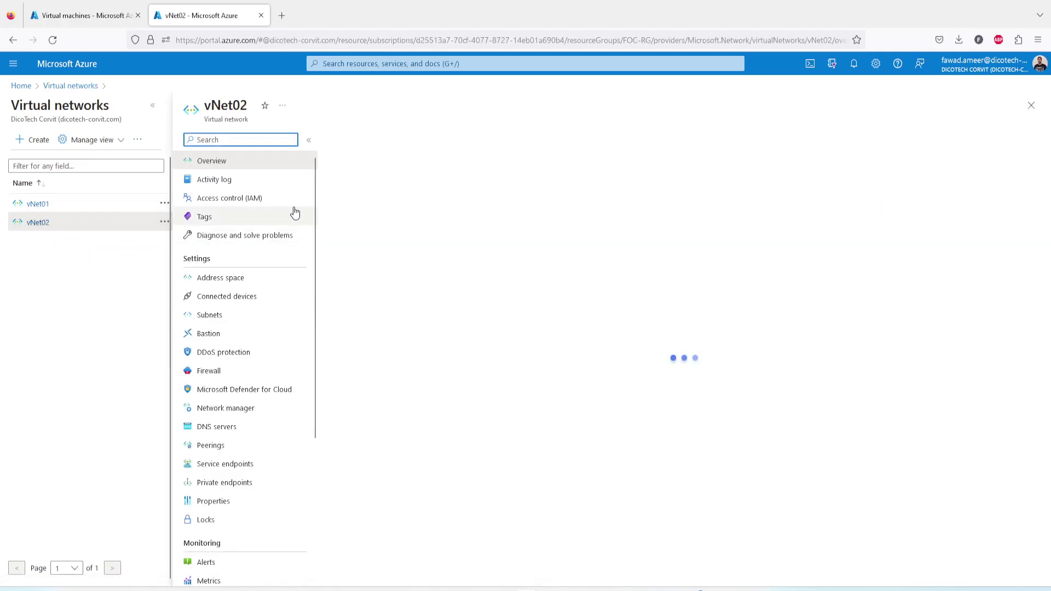
pyautogui.click(236, 279)
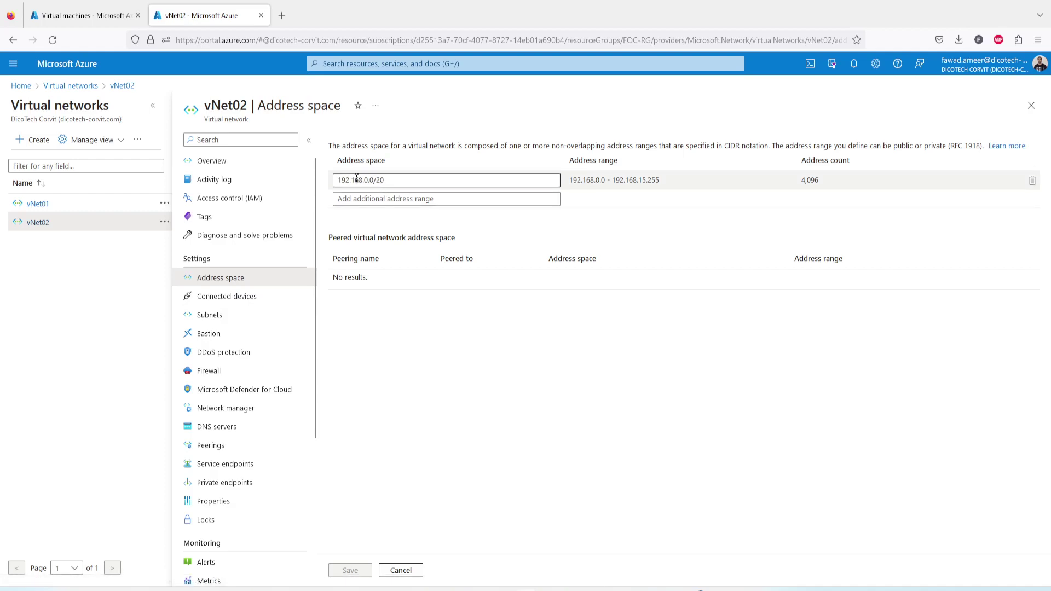
pyautogui.click(233, 298)
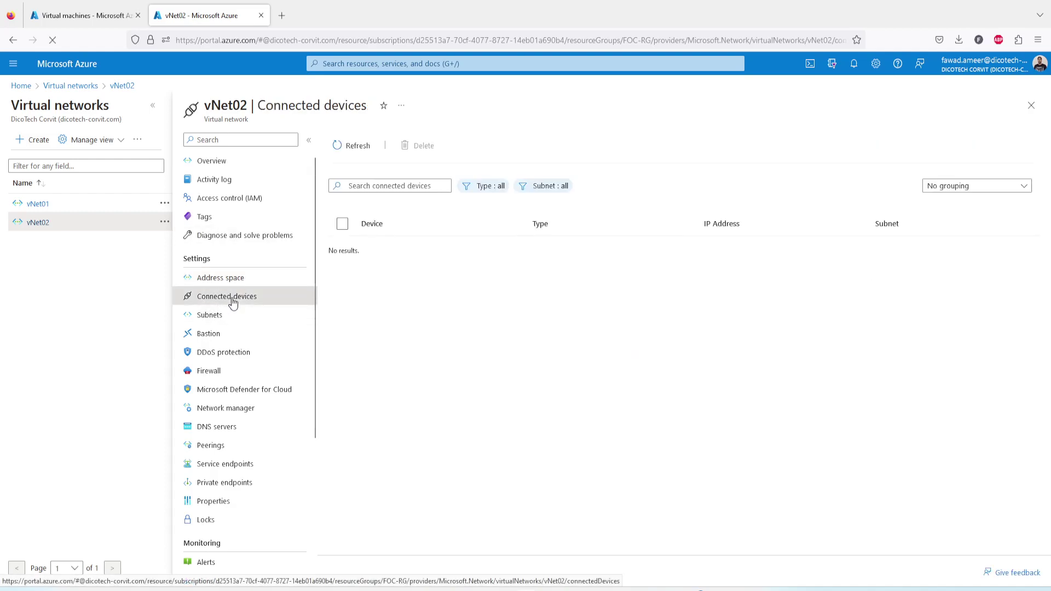
pyautogui.click(222, 317)
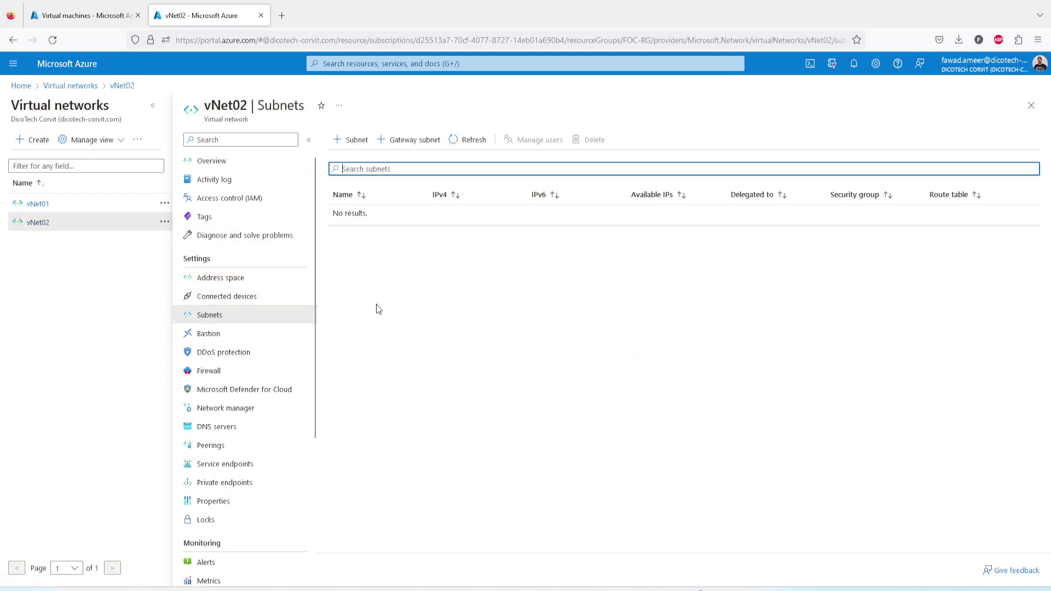
pyautogui.click(354, 141)
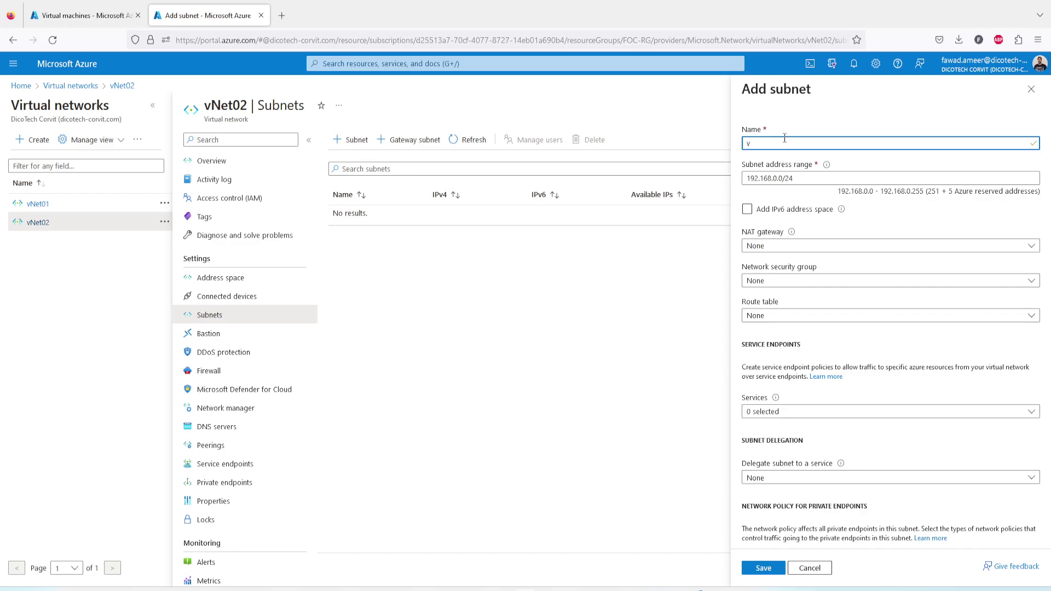
pyautogui.click(1031, 89)
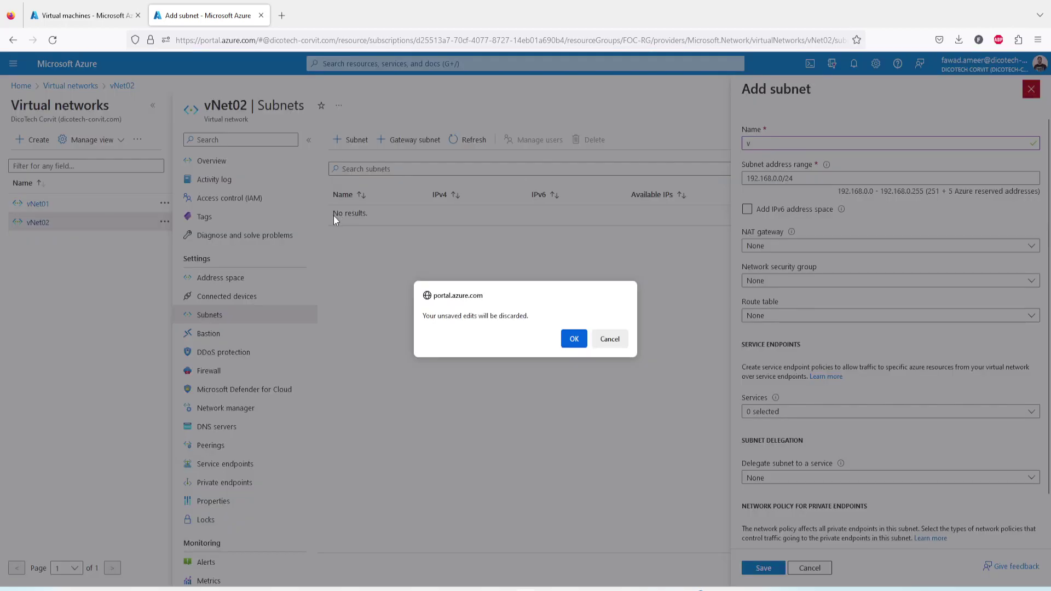
pyautogui.click(571, 343)
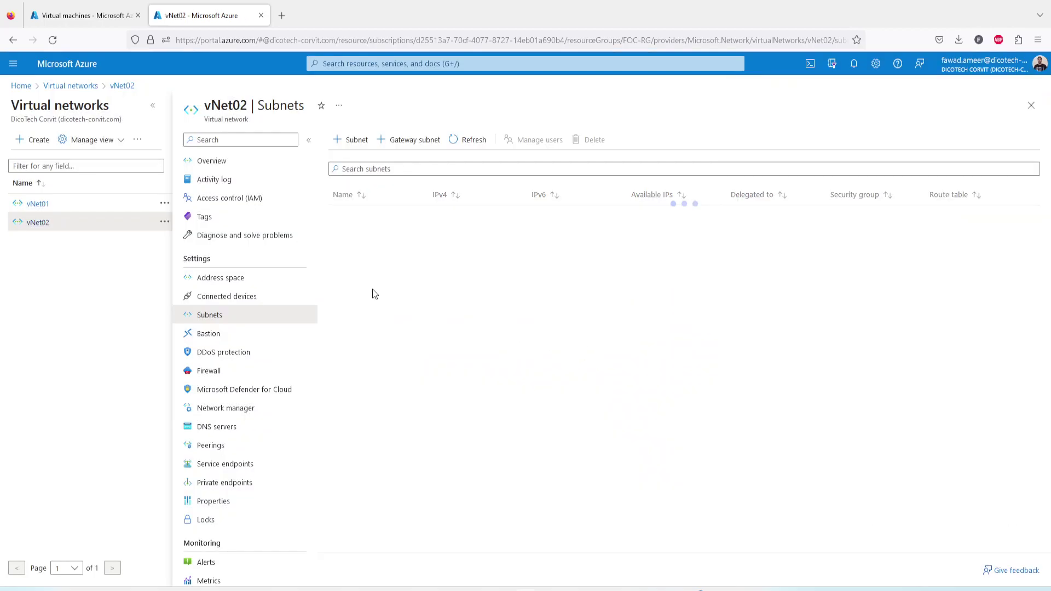
# Step: Look up vNet01's subnet naming and add a subnet named vNnet02-192 with range 192.168.0.0/24 to vNet02
pyautogui.click(40, 204)
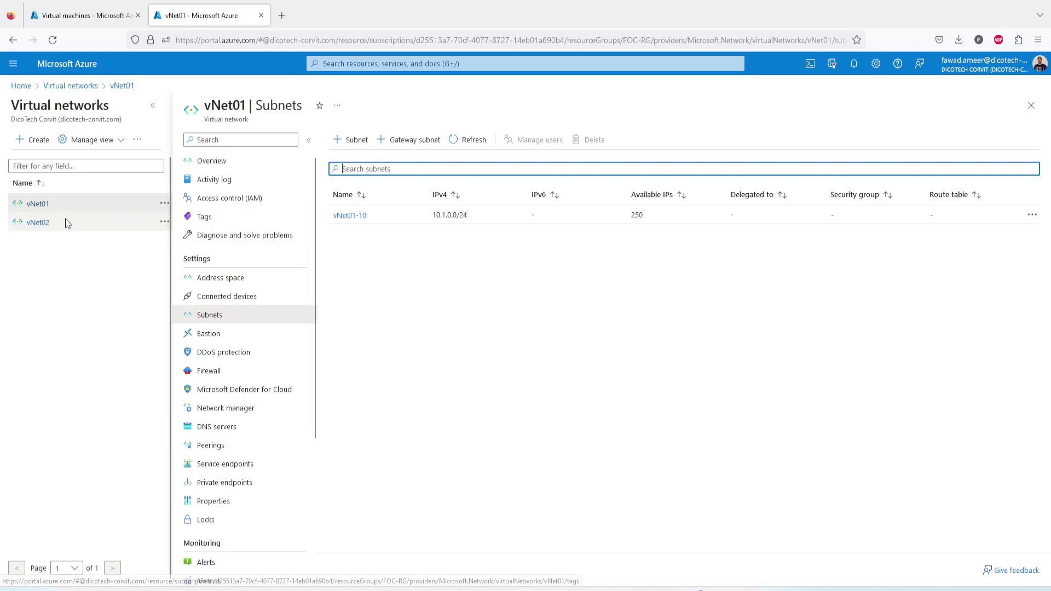
pyautogui.click(44, 225)
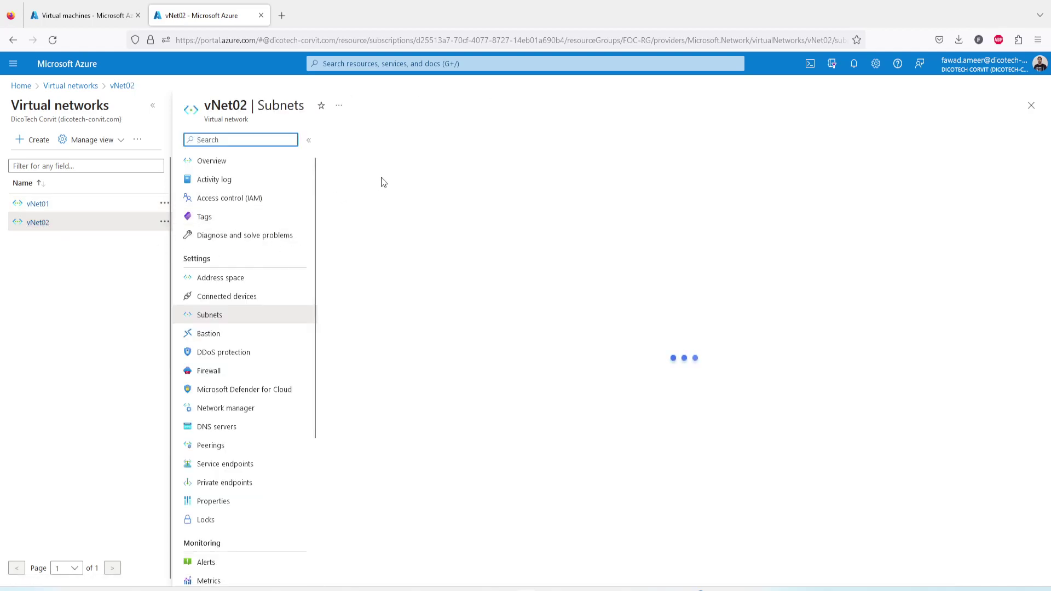
pyautogui.click(353, 140)
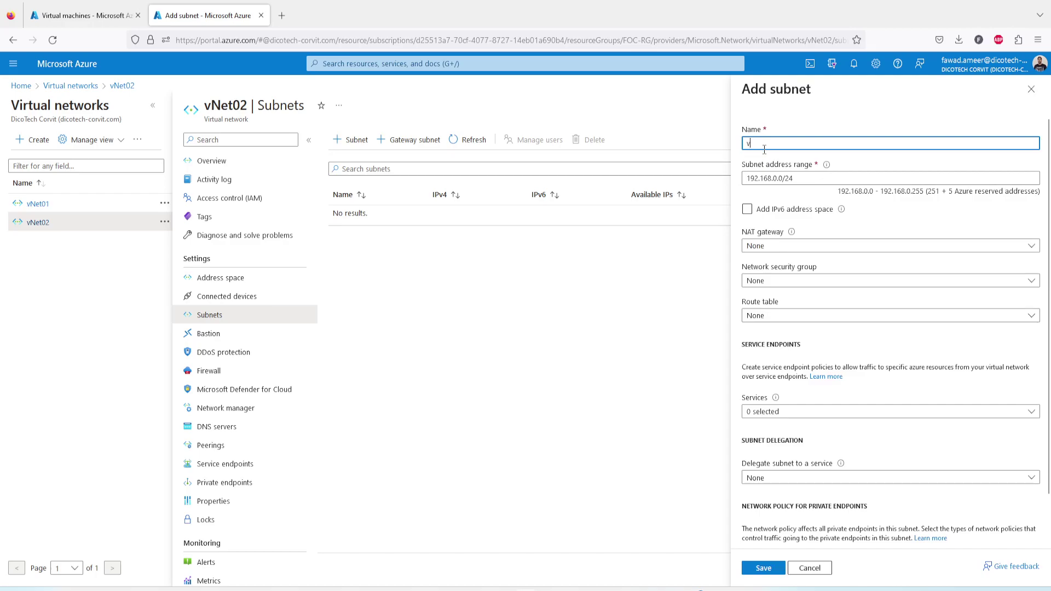
pyautogui.write('vNET')
pyautogui.press('BackSpace')
pyautogui.press('BackSpace')
pyautogui.write('et')
pyautogui.doubleClick(760, 180)
pyautogui.click(830, 143)
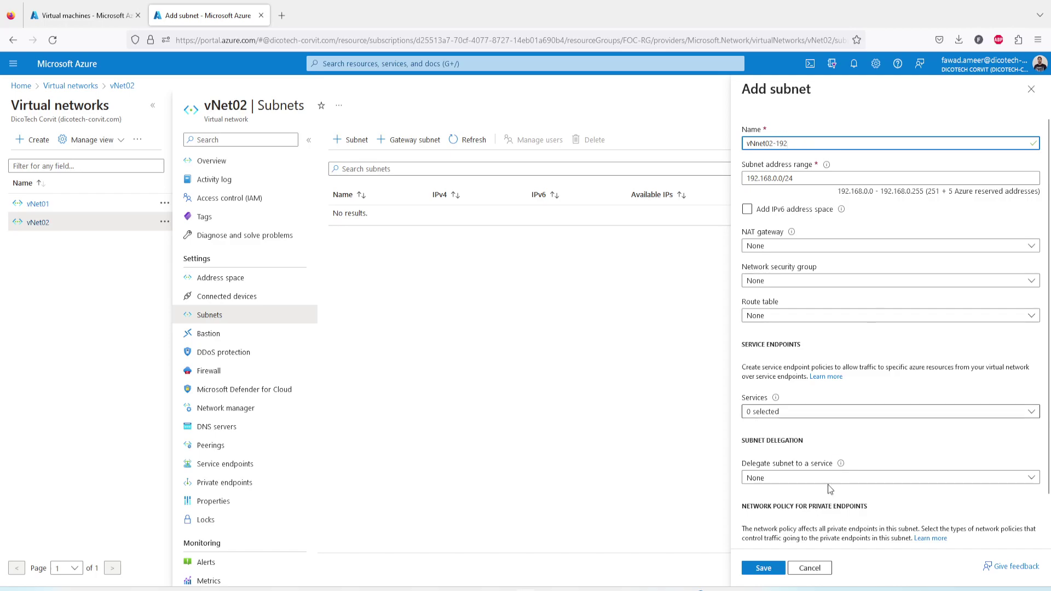
pyautogui.click(773, 570)
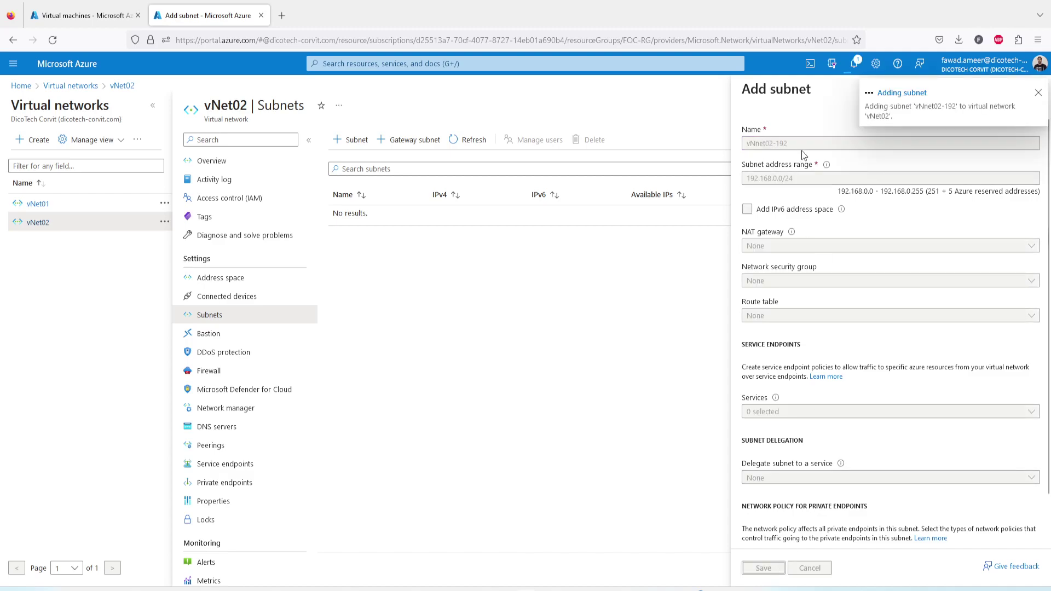
# Step: Review vNet01's subnets and the devices connected to that network
pyautogui.click(38, 204)
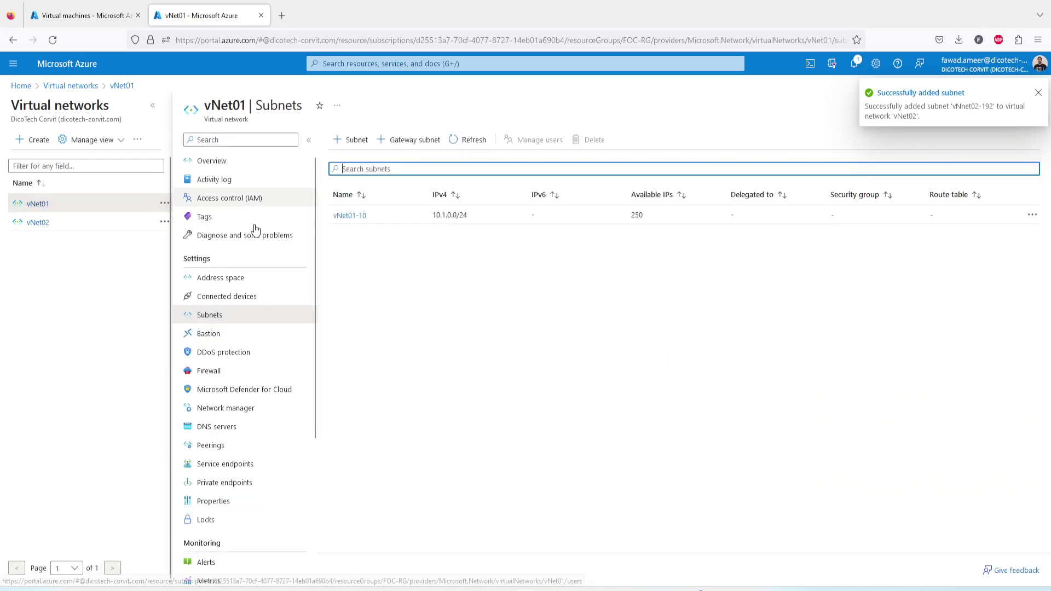
pyautogui.click(219, 298)
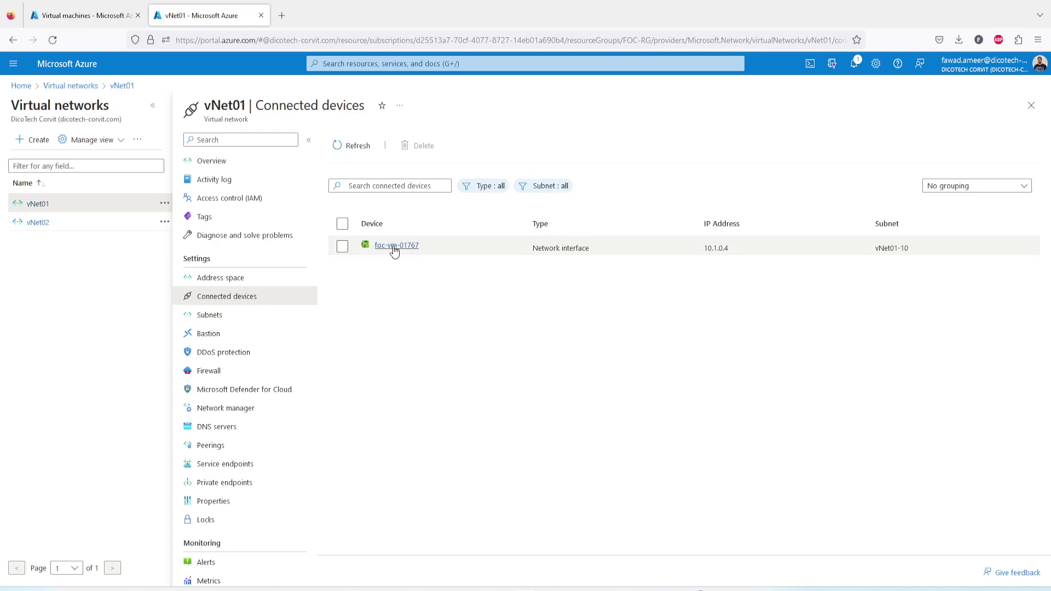
# Step: Start a new Azure virtual machine from the other tab's list, in resource group FOC-RG, and name it FOC-VM-02
pyautogui.click(108, 21)
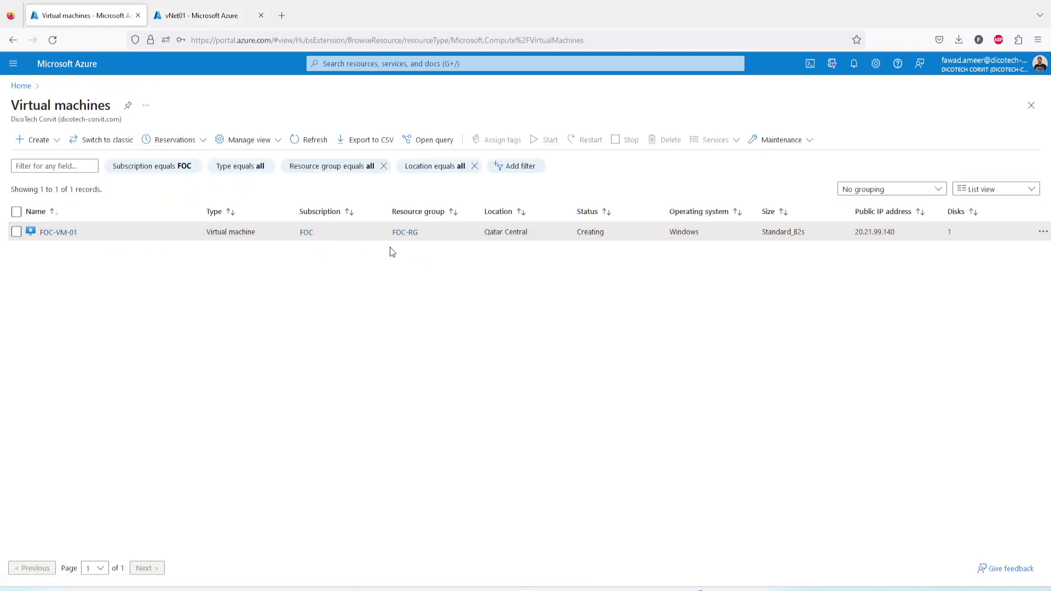
pyautogui.click(39, 140)
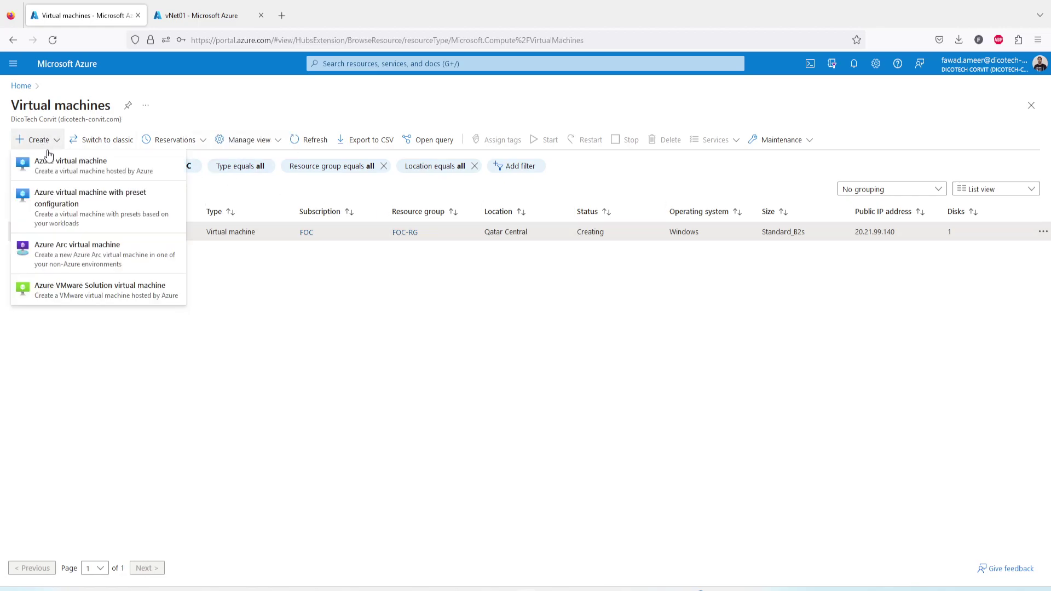
pyautogui.click(47, 170)
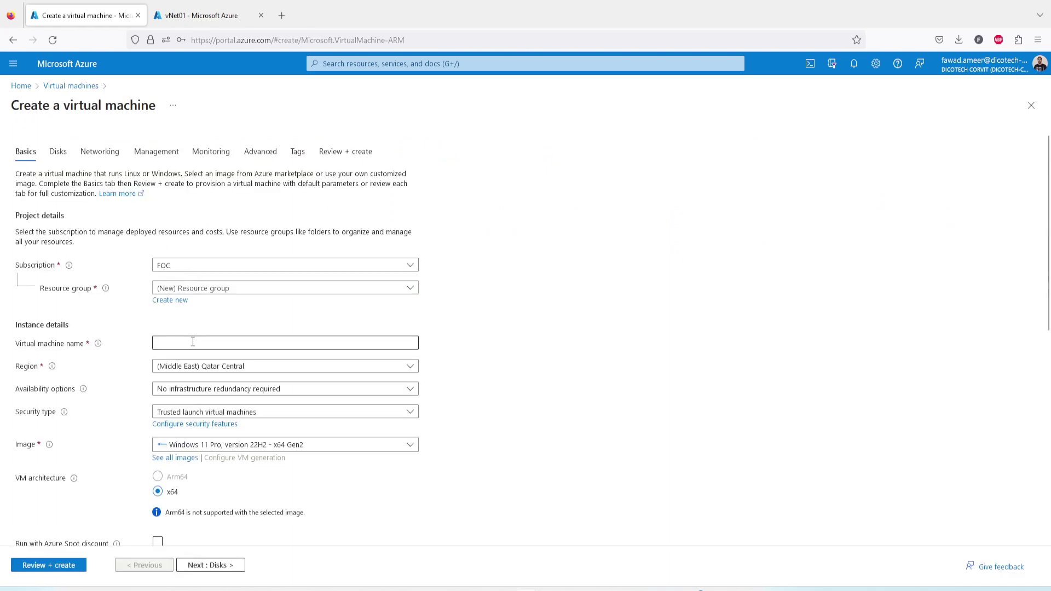
pyautogui.click(195, 288)
pyautogui.click(192, 329)
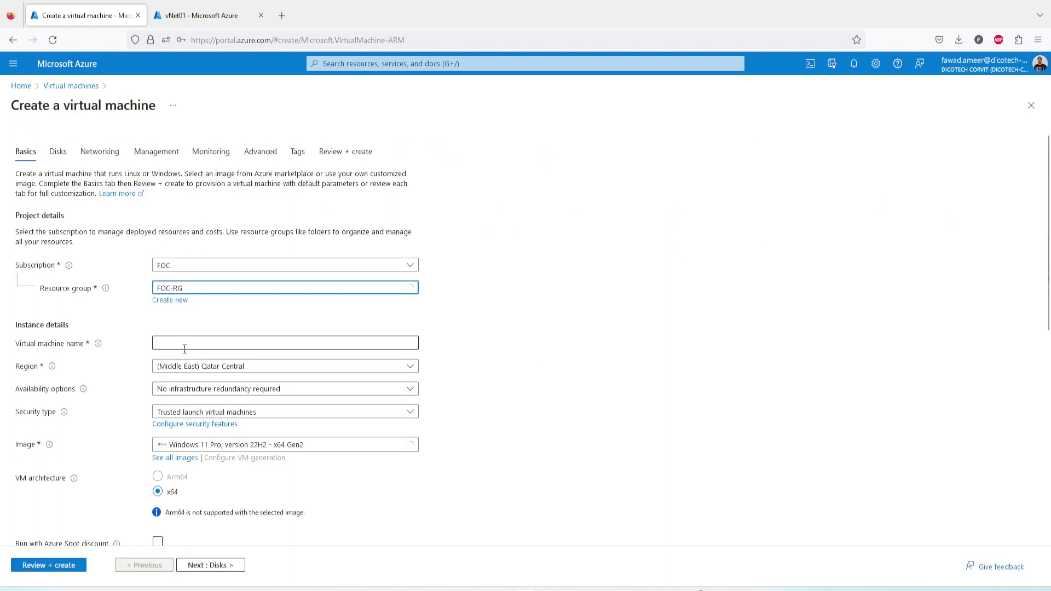
pyautogui.click(189, 342)
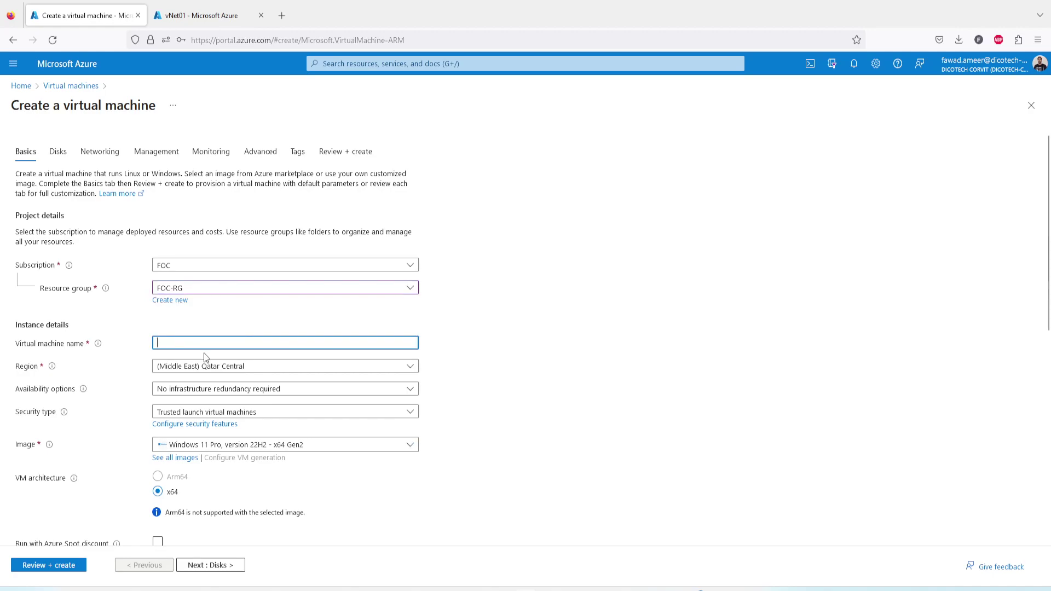
pyautogui.write('FOC-VM-02')
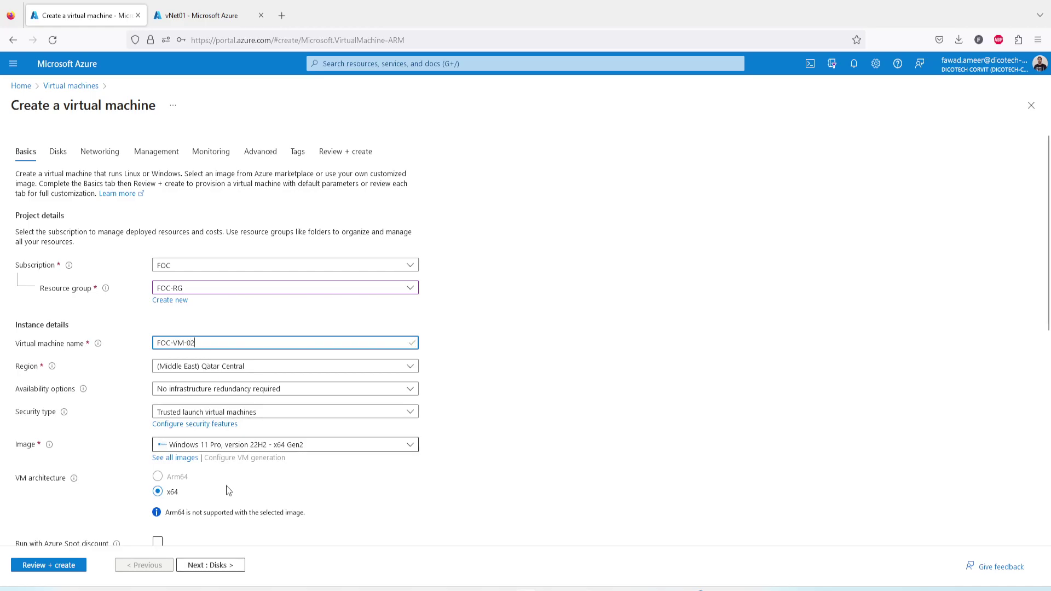
pyautogui.scroll(-5, 310, 494)
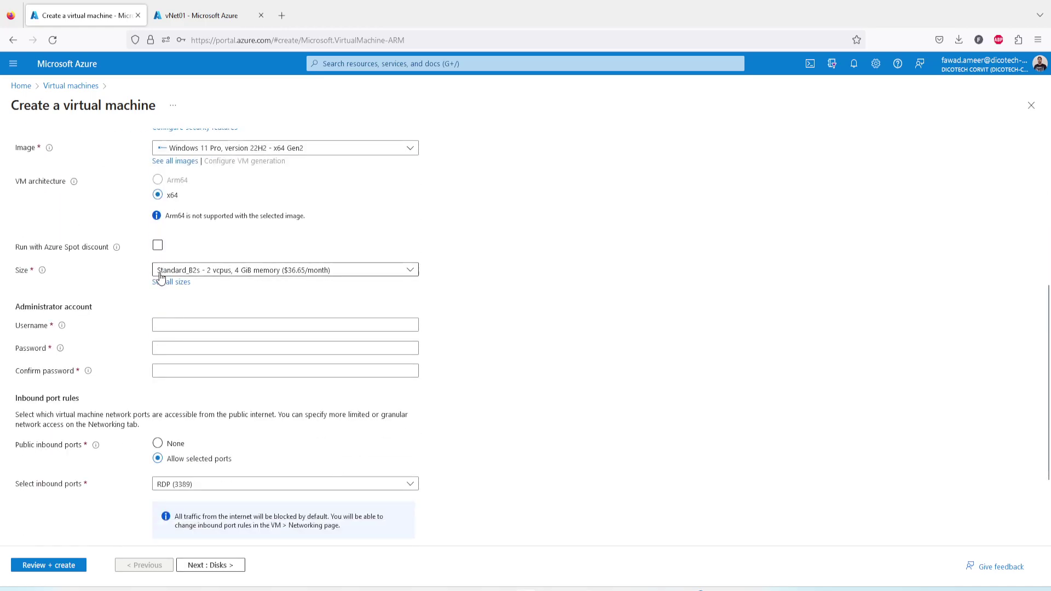
# Step: Enter the administrator username and password, repeat the password, and confirm the eligible Windows 10/11 licence
pyautogui.click(209, 324)
pyautogui.write('fawad')
pyautogui.press('Tab')
pyautogui.write('••••')
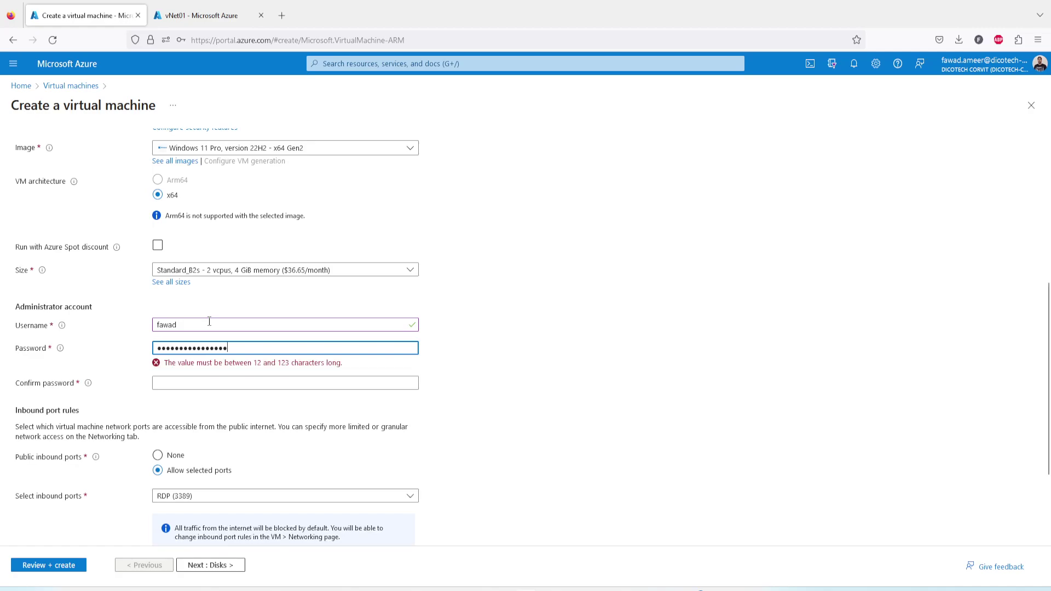
pyautogui.press('Tab')
pyautogui.write('••')
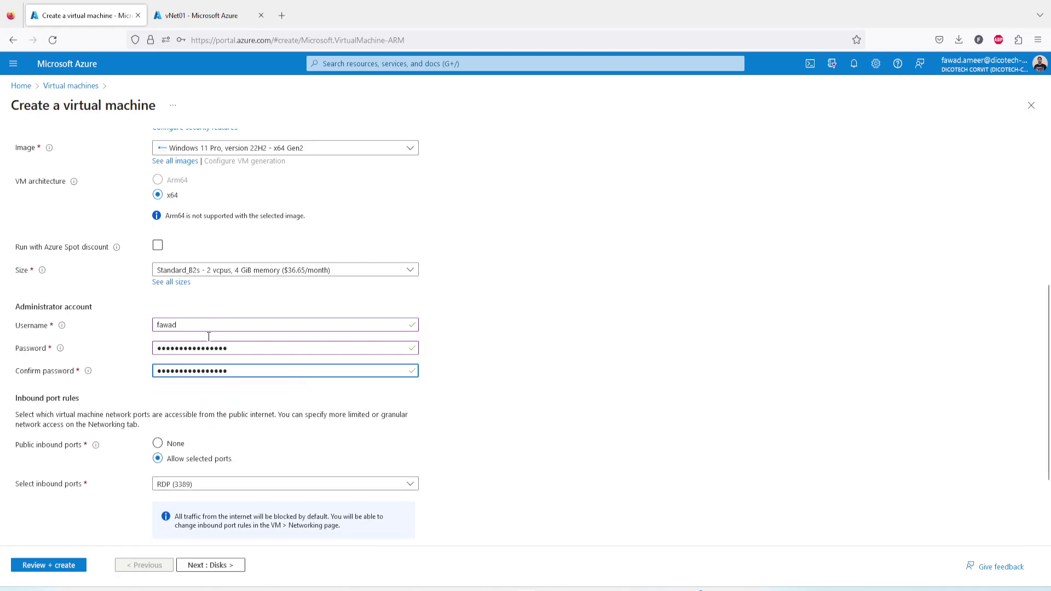
pyautogui.scroll(-2, 208, 337)
pyautogui.click(21, 483)
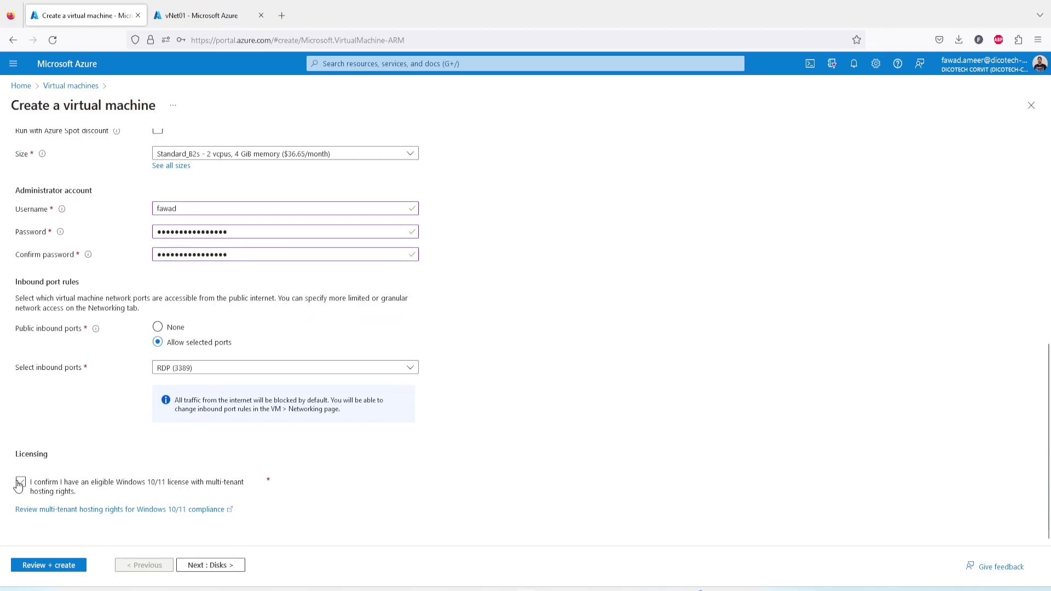
# Step: Set FOC-VM-02's OS disk type to locally-redundant Standard SSD
pyautogui.click(222, 567)
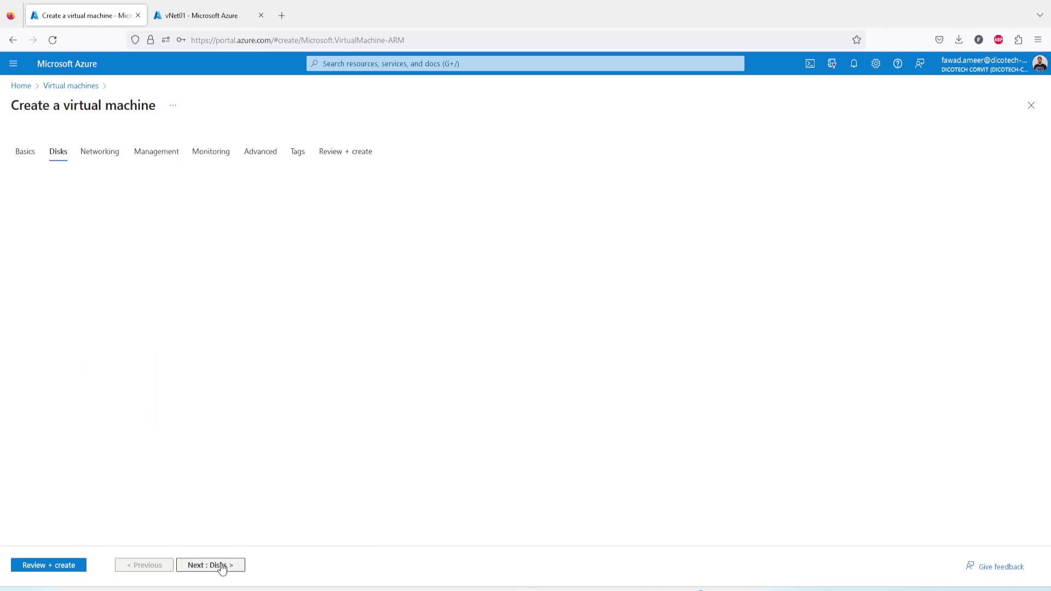
pyautogui.click(197, 324)
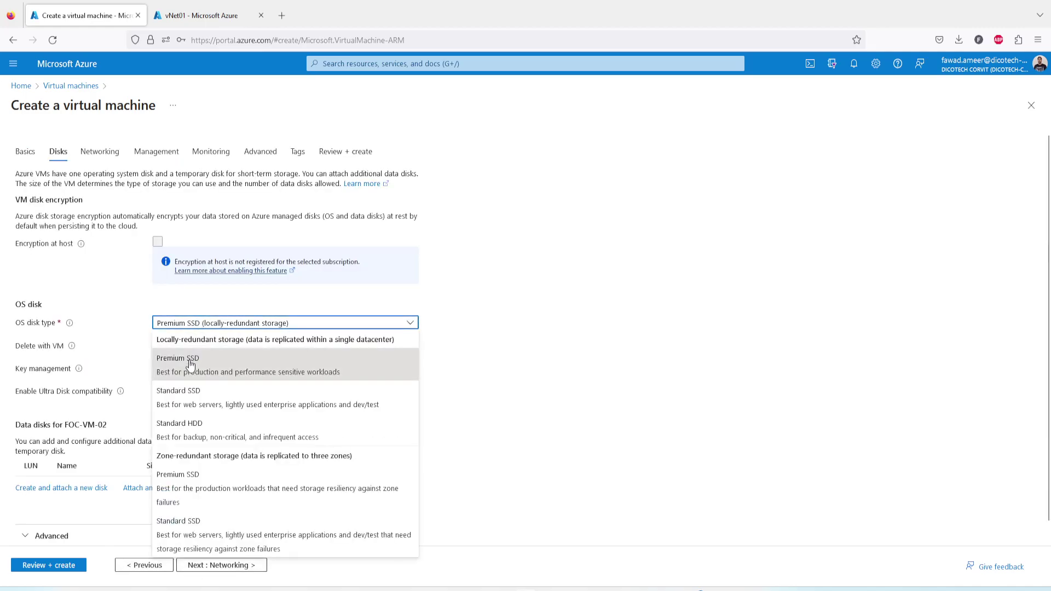
pyautogui.click(181, 396)
# Step: Place FOC-VM-02 in vNet02 with its public IP and NIC deleted along with the VM, and deploy the machine
pyautogui.click(229, 565)
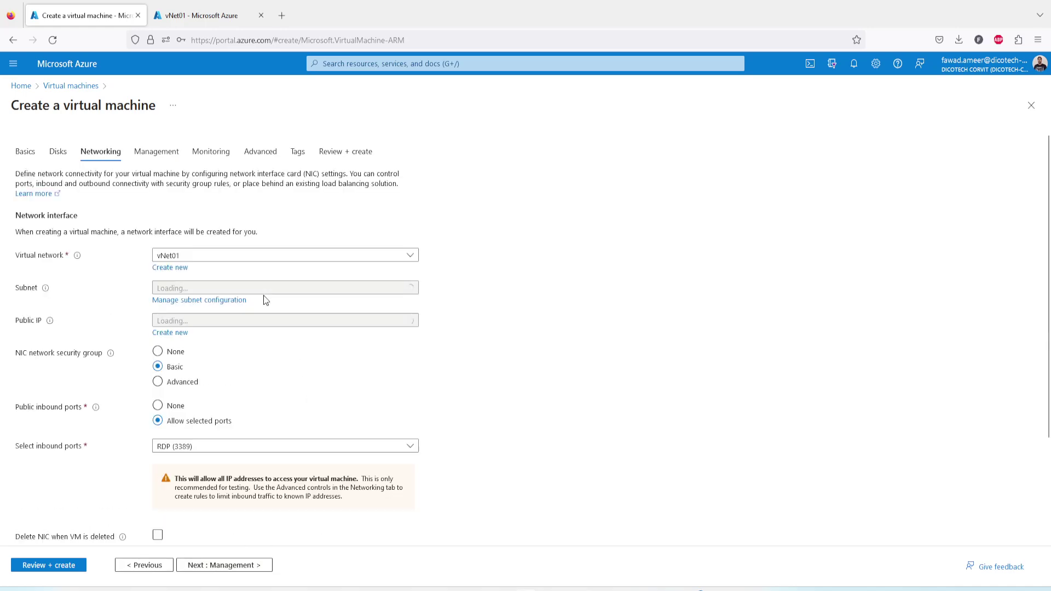
pyautogui.click(216, 261)
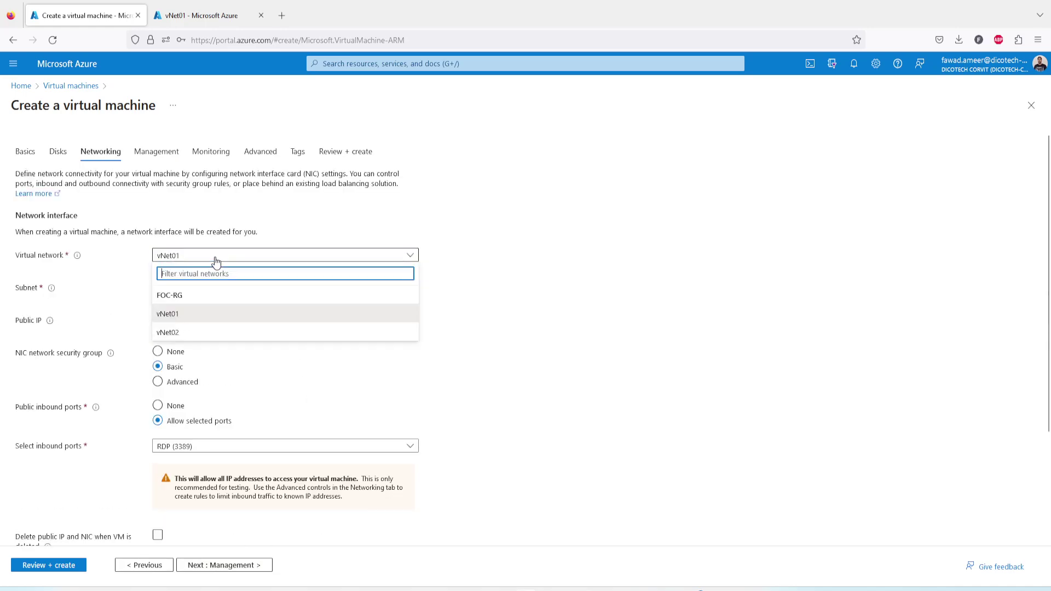
pyautogui.click(169, 332)
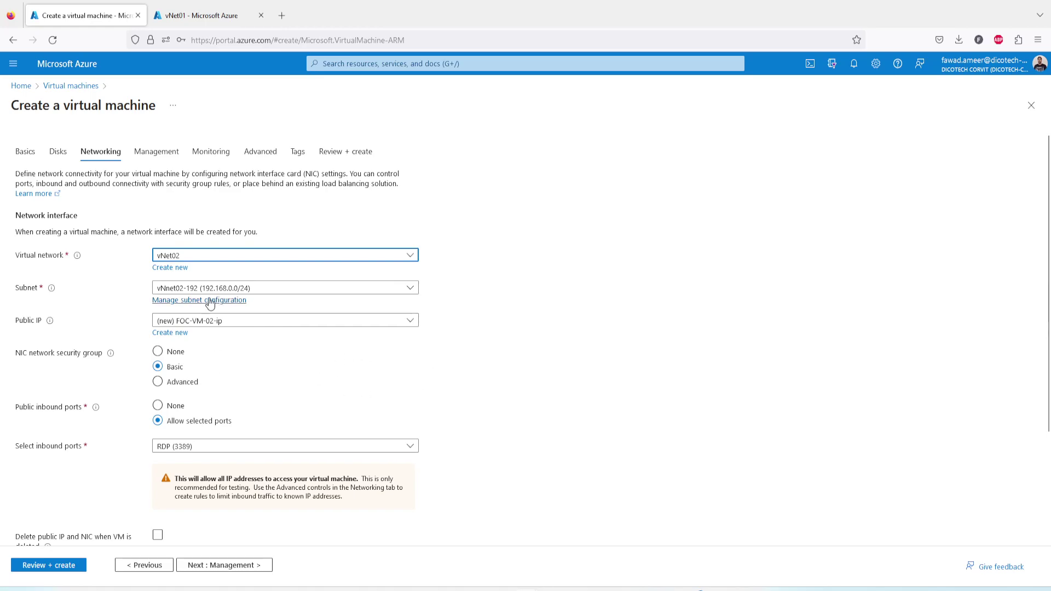
pyautogui.scroll(-1, 323, 411)
pyautogui.scroll(-1, 323, 412)
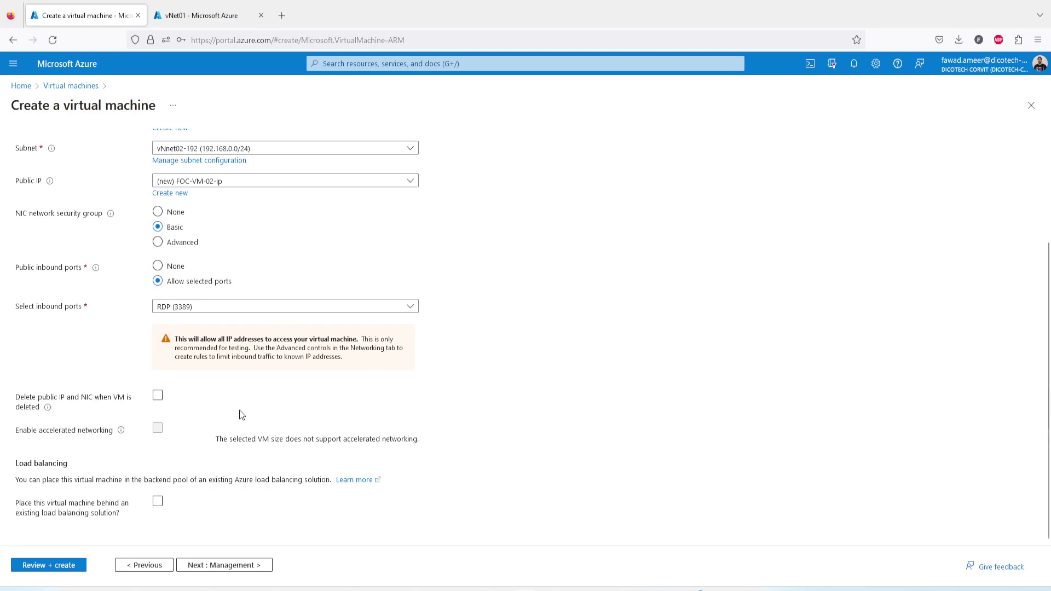
pyautogui.click(158, 397)
pyautogui.click(158, 401)
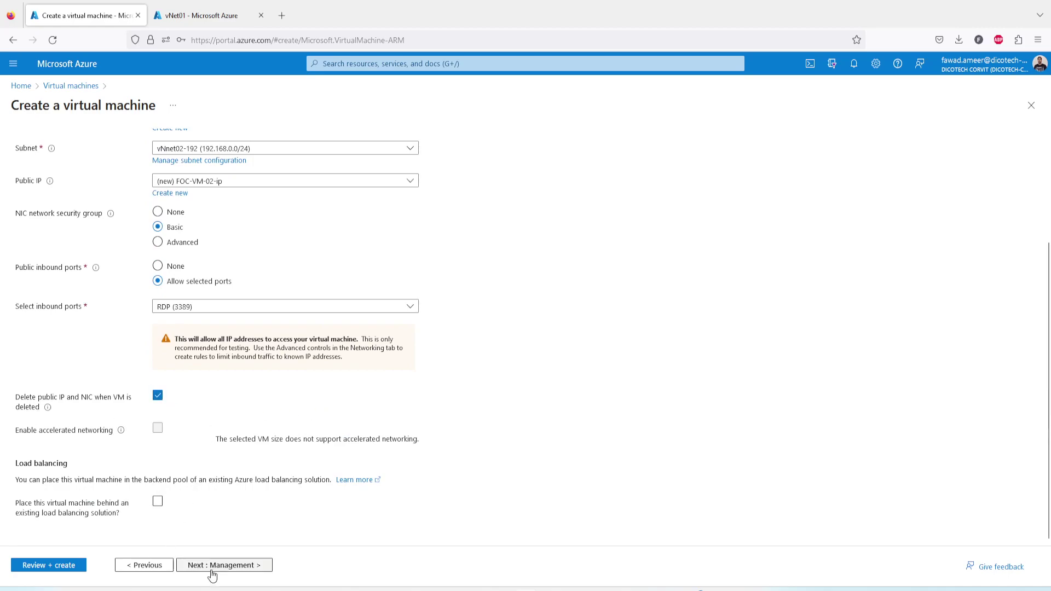
pyautogui.click(61, 566)
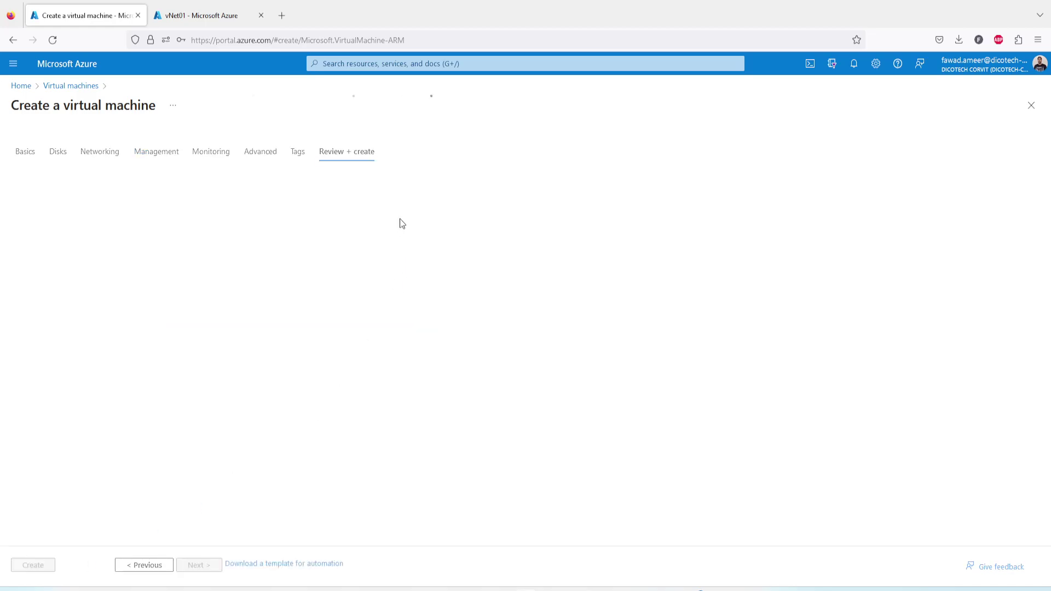
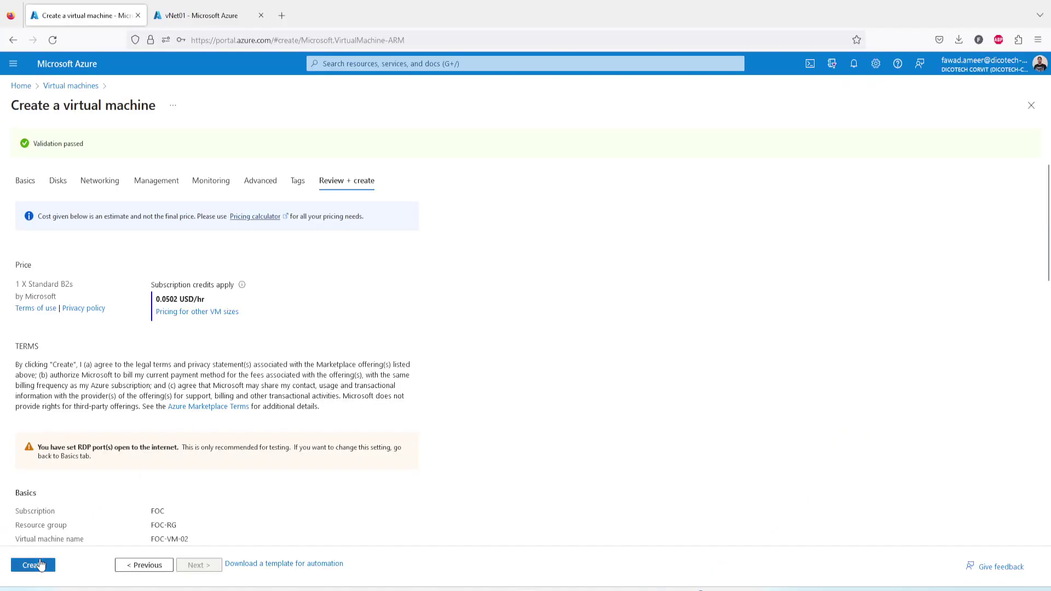
pyautogui.click(33, 565)
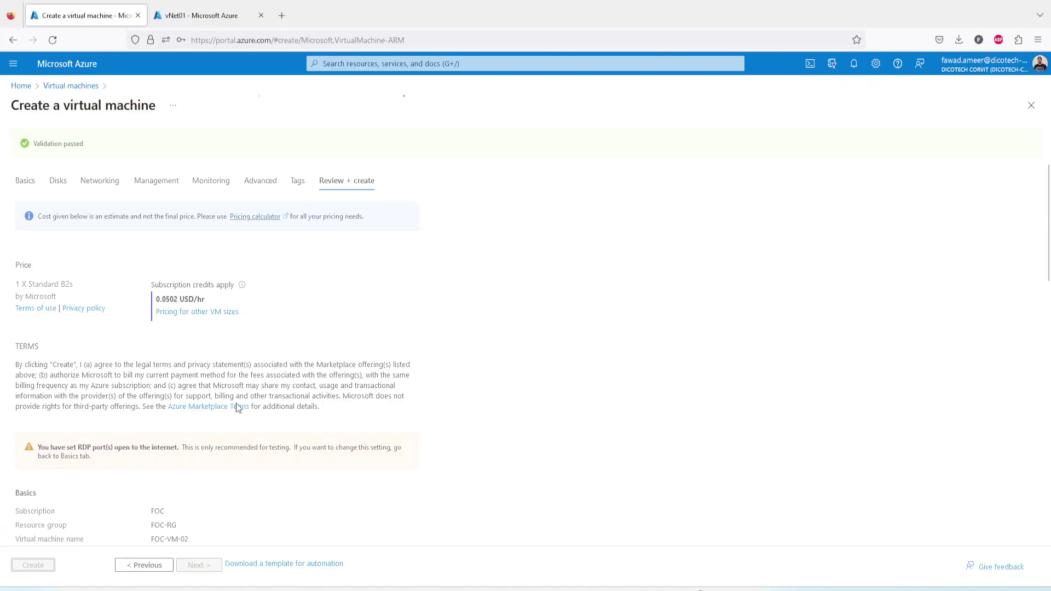
# Step: Open the virtual machines list in the other tab, check the FOC-VM-02 deployment's progress, and refresh the list
pyautogui.click(198, 17)
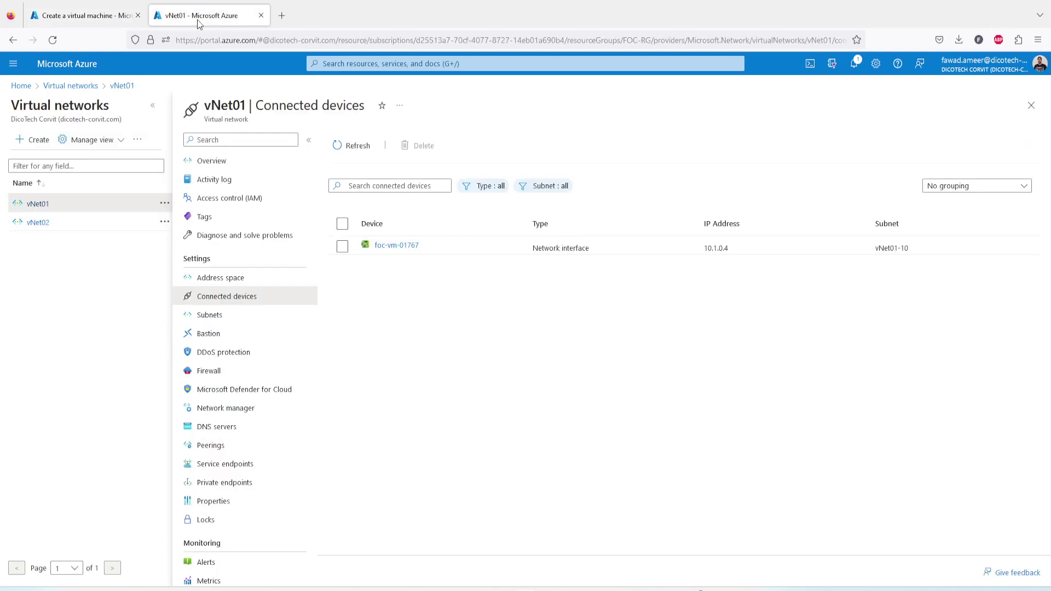
pyautogui.click(1040, 105)
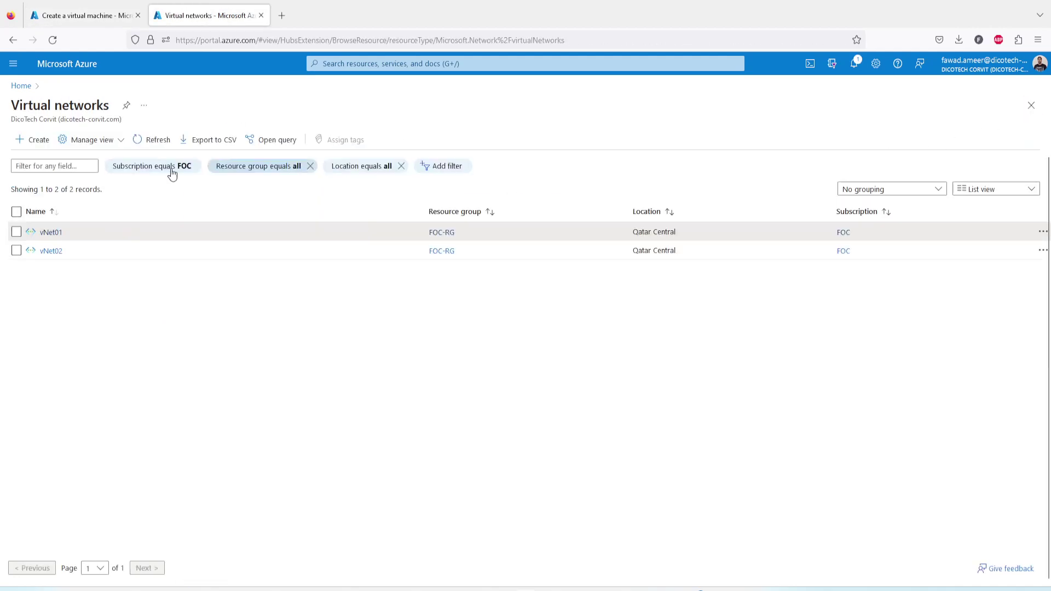
pyautogui.click(22, 86)
pyautogui.click(382, 160)
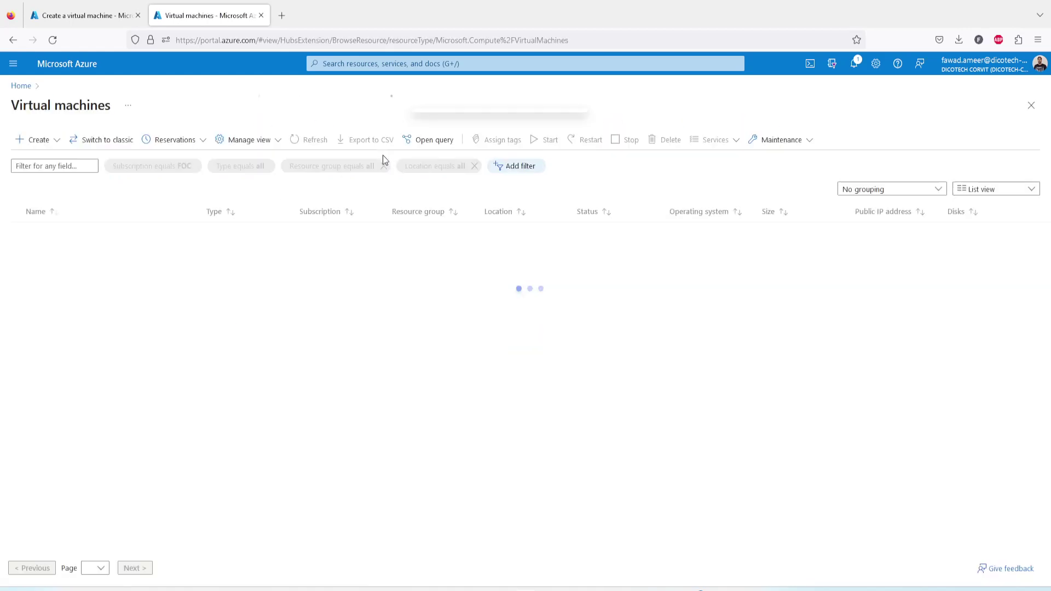
pyautogui.click(80, 18)
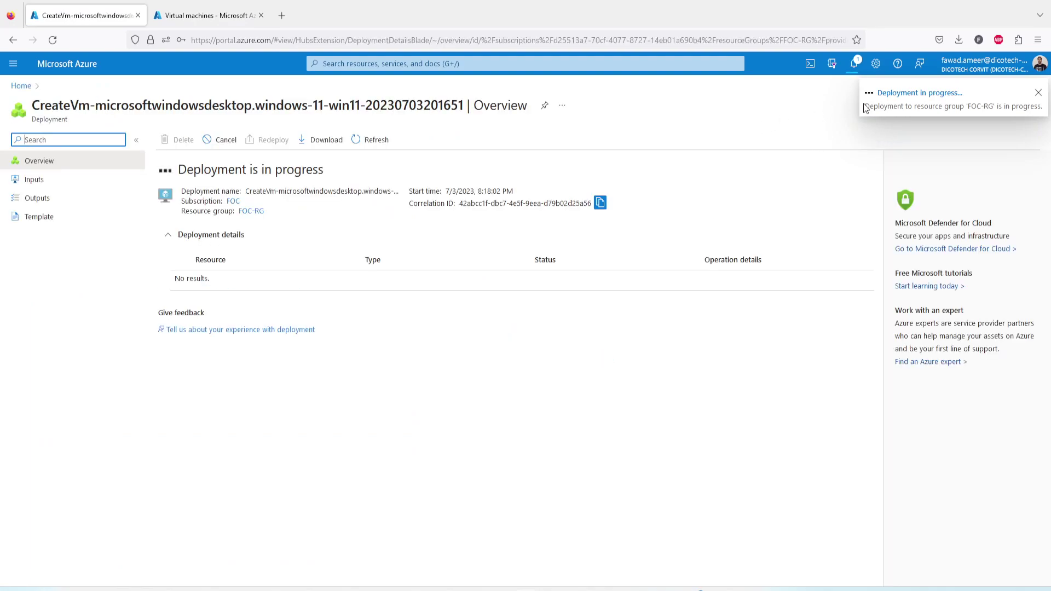
pyautogui.click(234, 22)
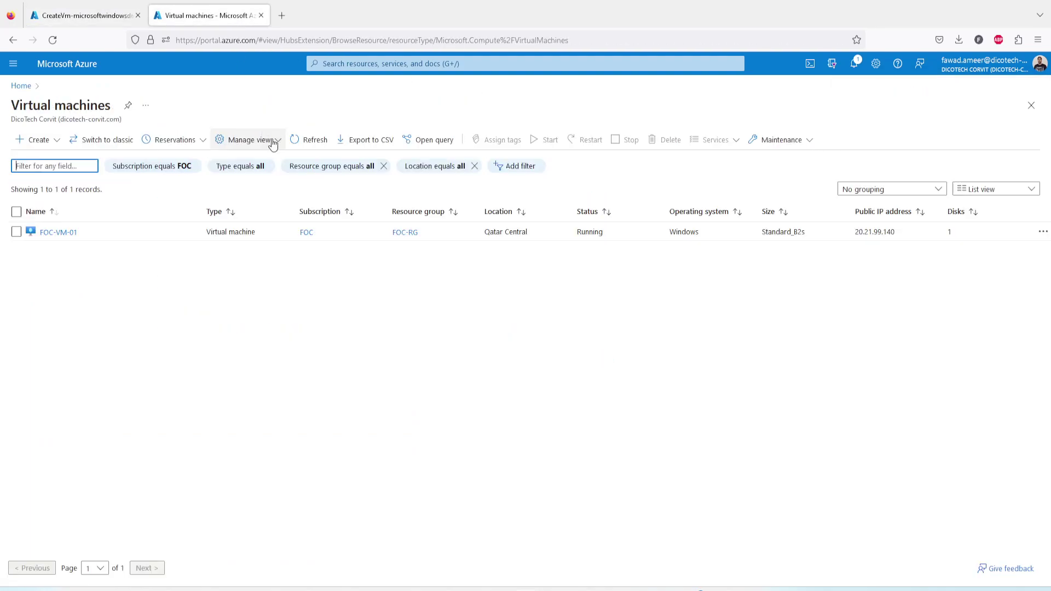
pyautogui.click(313, 139)
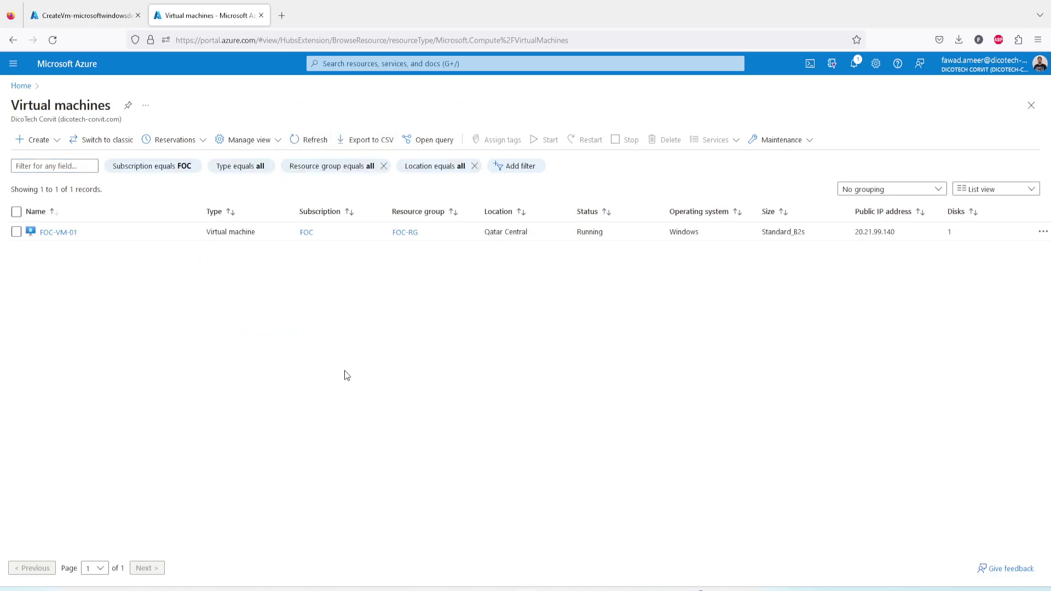
# Step: Copy FOC-VM-01's public IP address, and launch a remote desktop connection to it with its downloaded RDP file
pyautogui.click(55, 233)
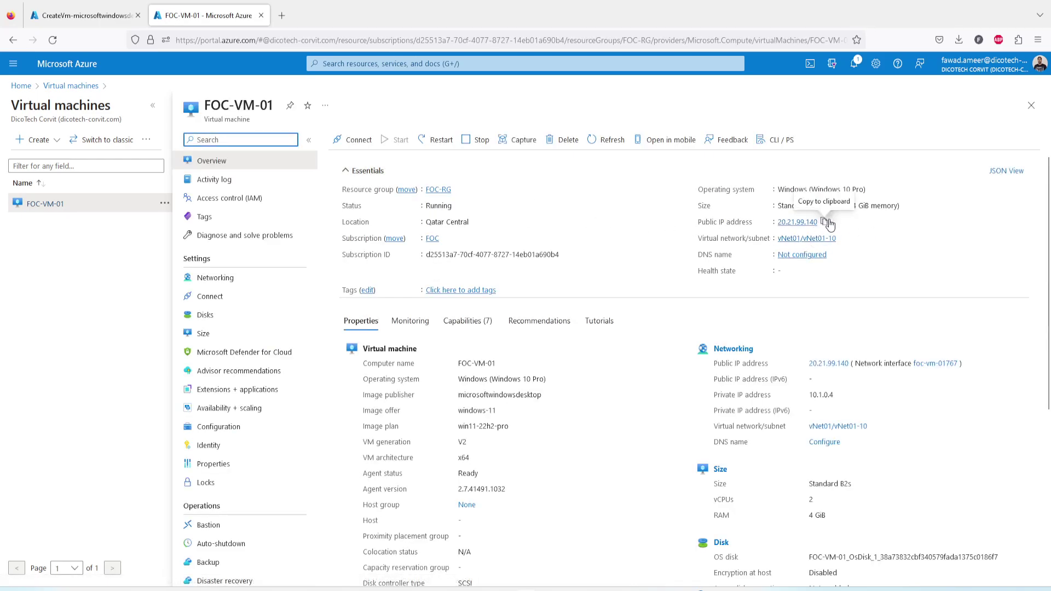
pyautogui.click(824, 221)
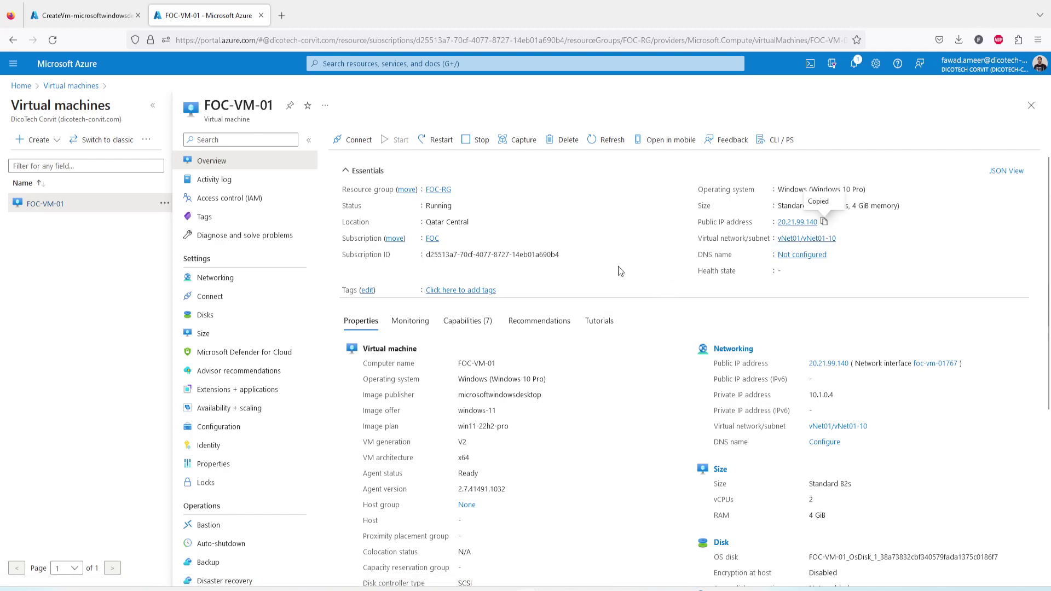
pyautogui.click(359, 141)
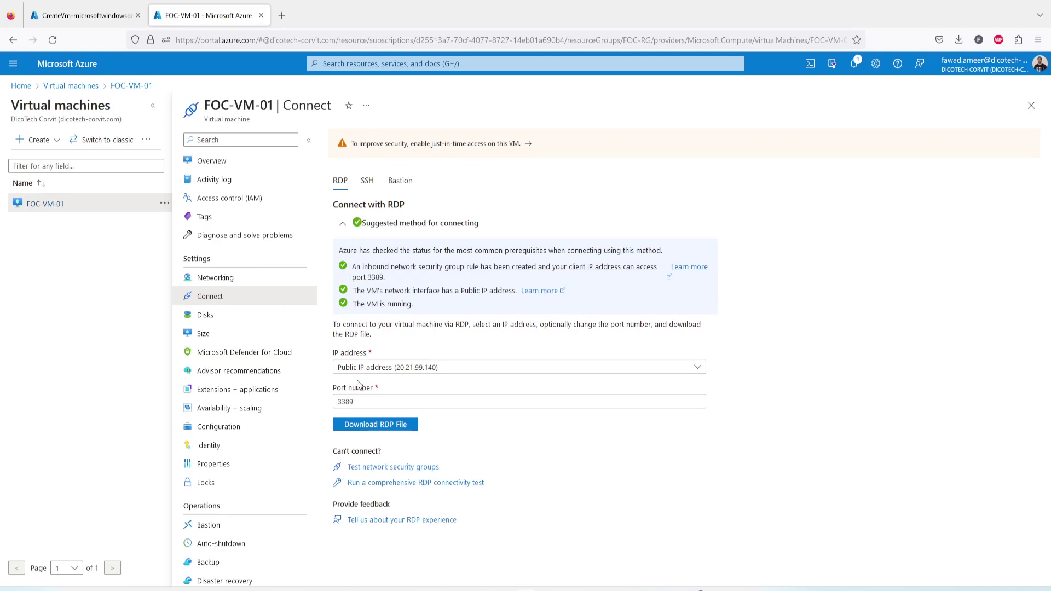
pyautogui.click(385, 425)
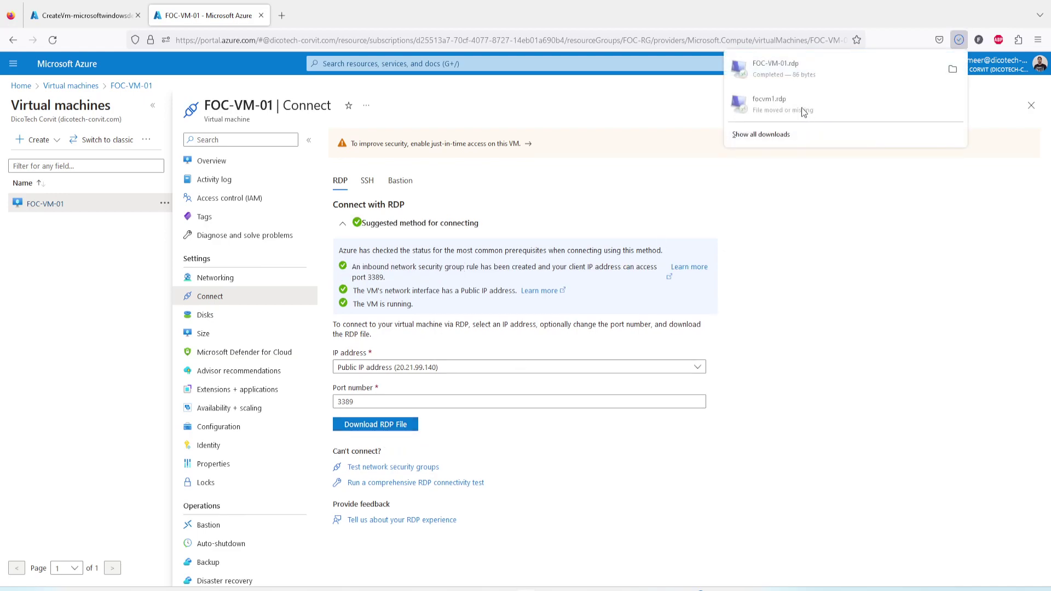
pyautogui.click(782, 80)
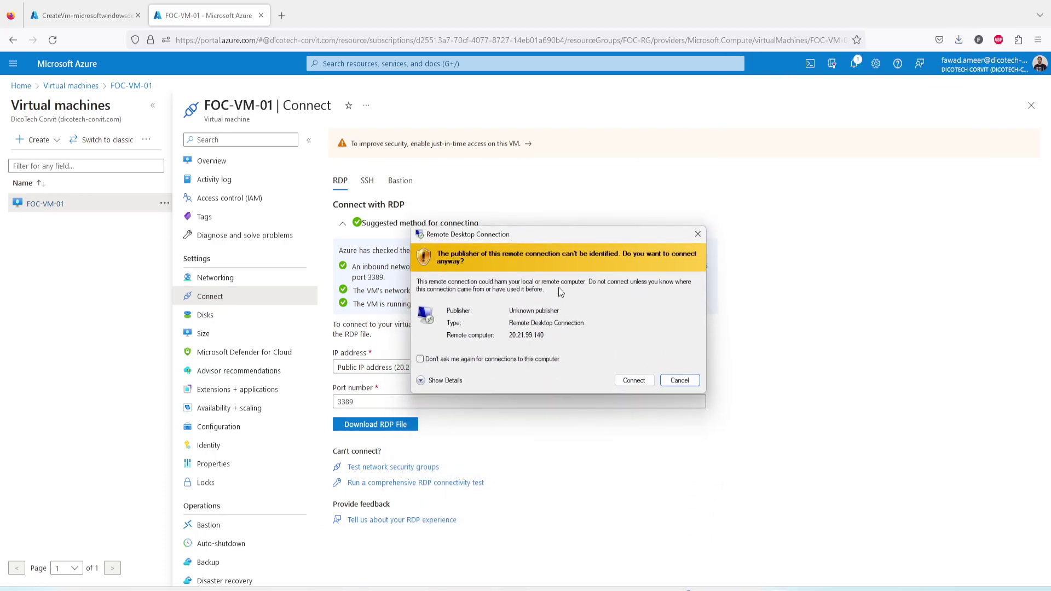
pyautogui.click(635, 384)
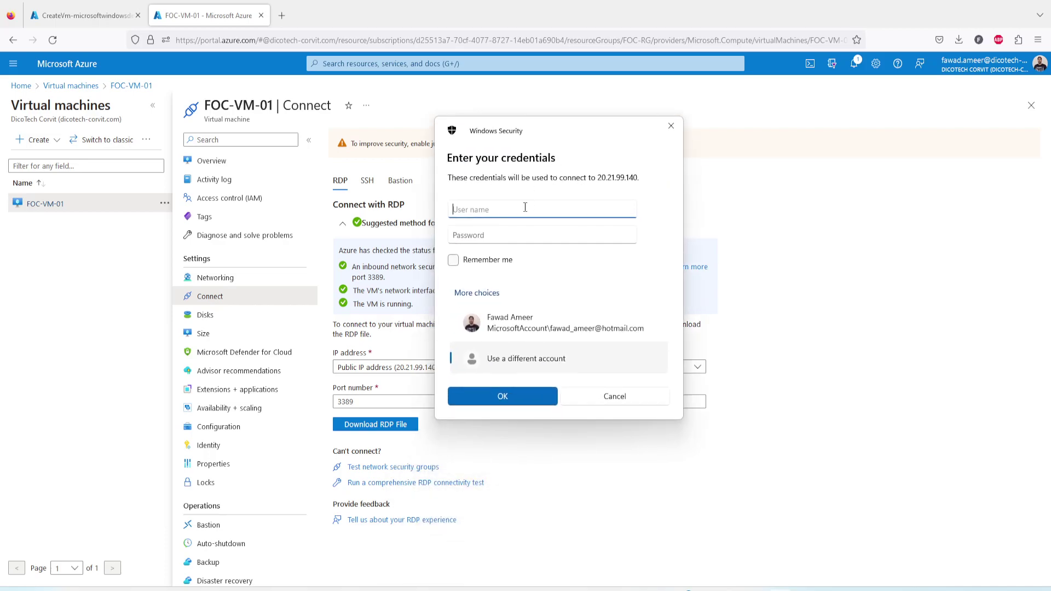
# Step: Sign in to FOC-VM-01 with the administrator username and password, and minimize the remote session to return to the portal
pyautogui.write('fawad')
pyautogui.press('Tab')
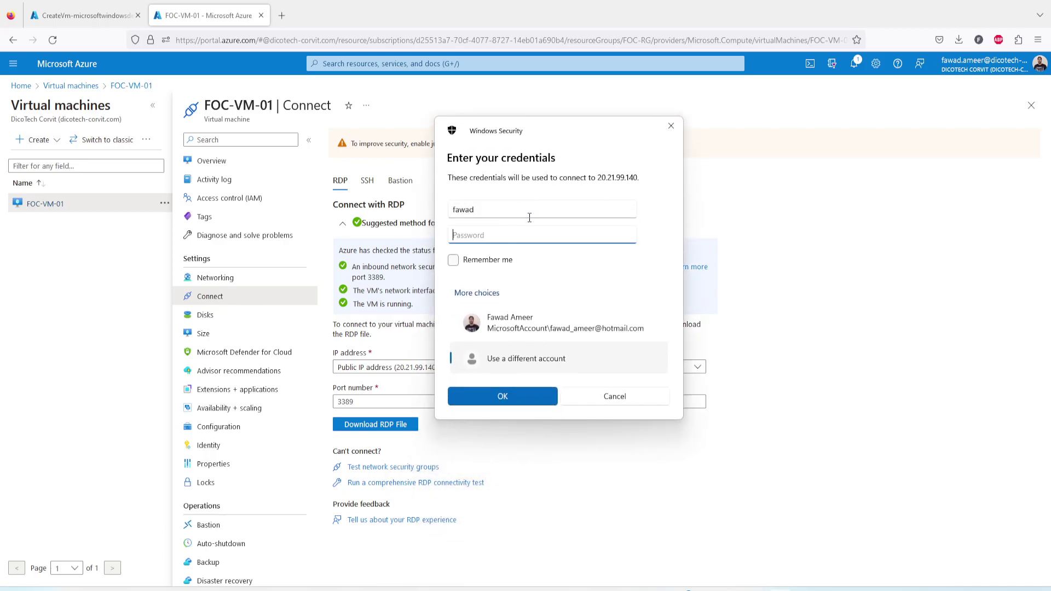
pyautogui.write('******')
pyautogui.click(520, 397)
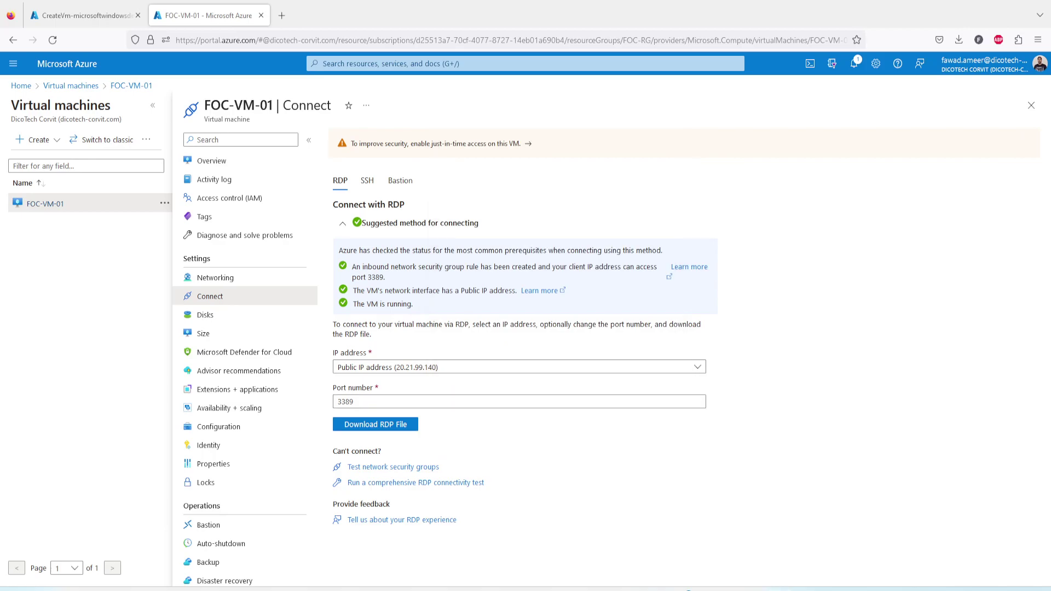
pyautogui.click(597, 441)
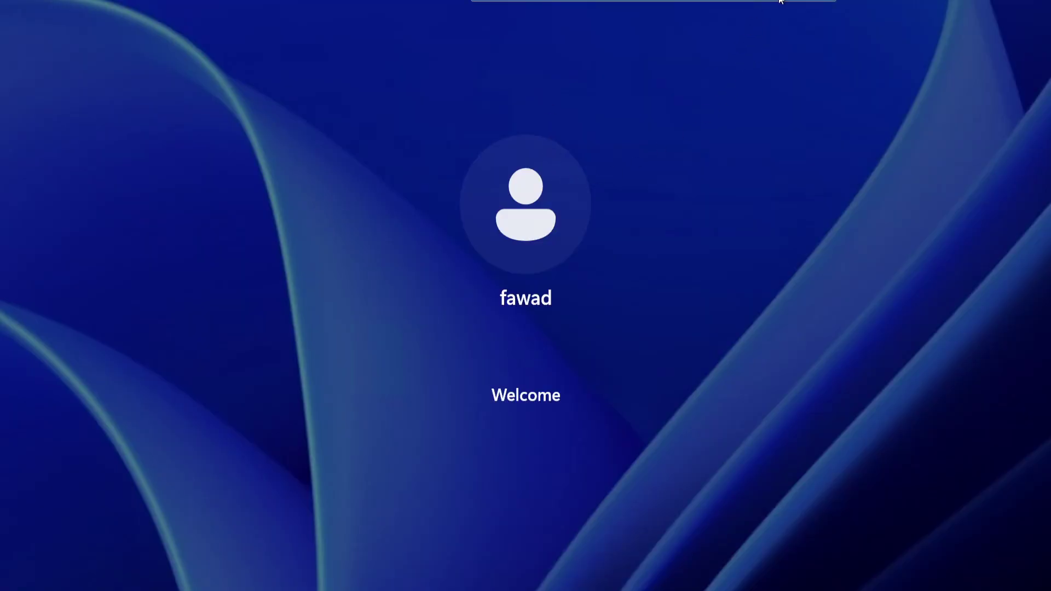
pyautogui.click(818, 1)
pyautogui.doubleClick(579, 90)
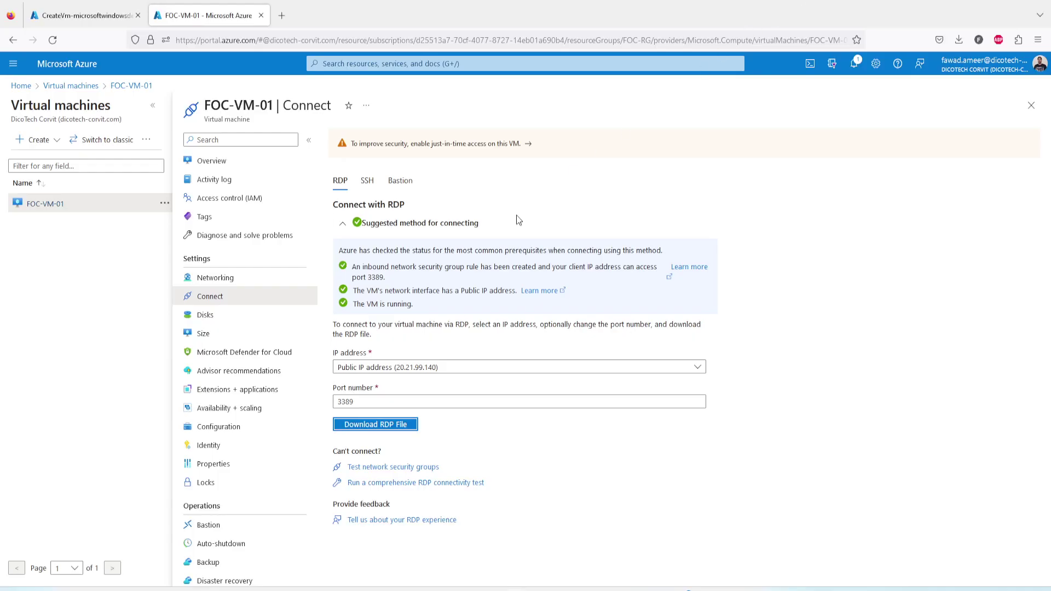
# Step: Refresh the virtual machines list, check FOC-VM-02's status, and look up its private IP address on its overview
pyautogui.click(1031, 105)
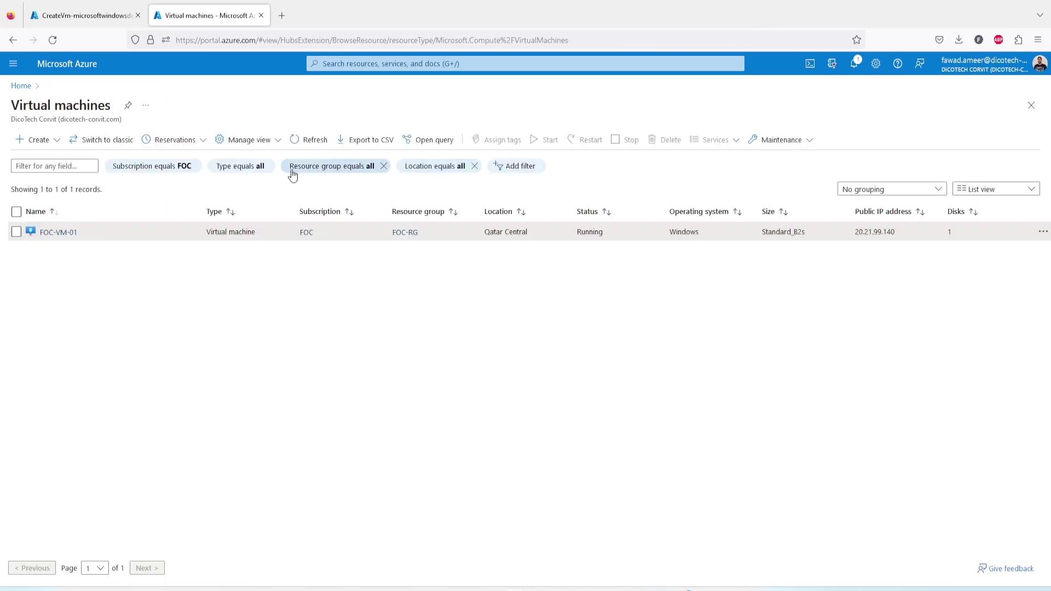
pyautogui.click(318, 142)
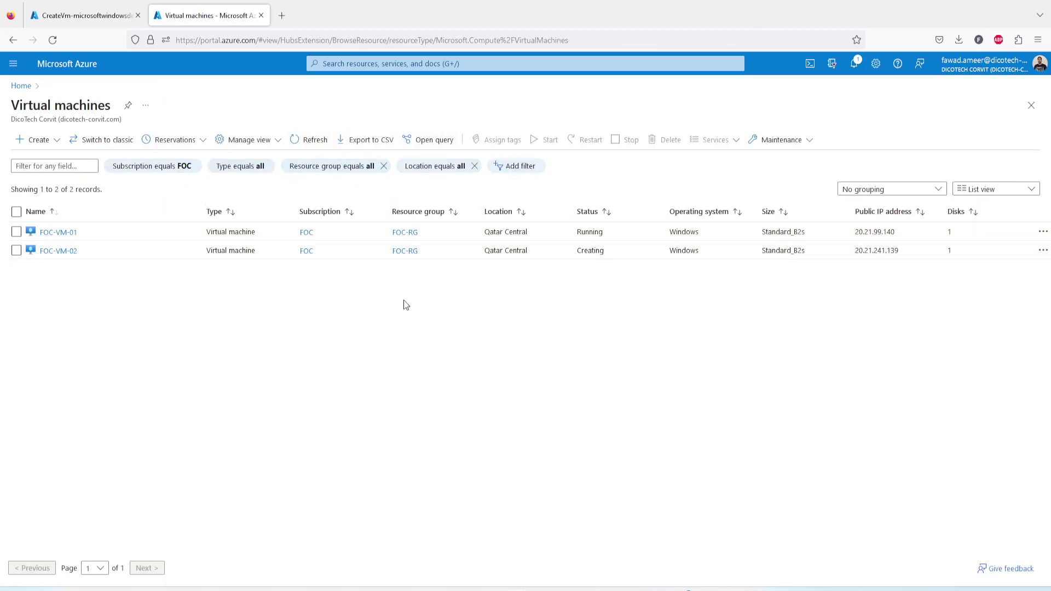
pyautogui.click(578, 253)
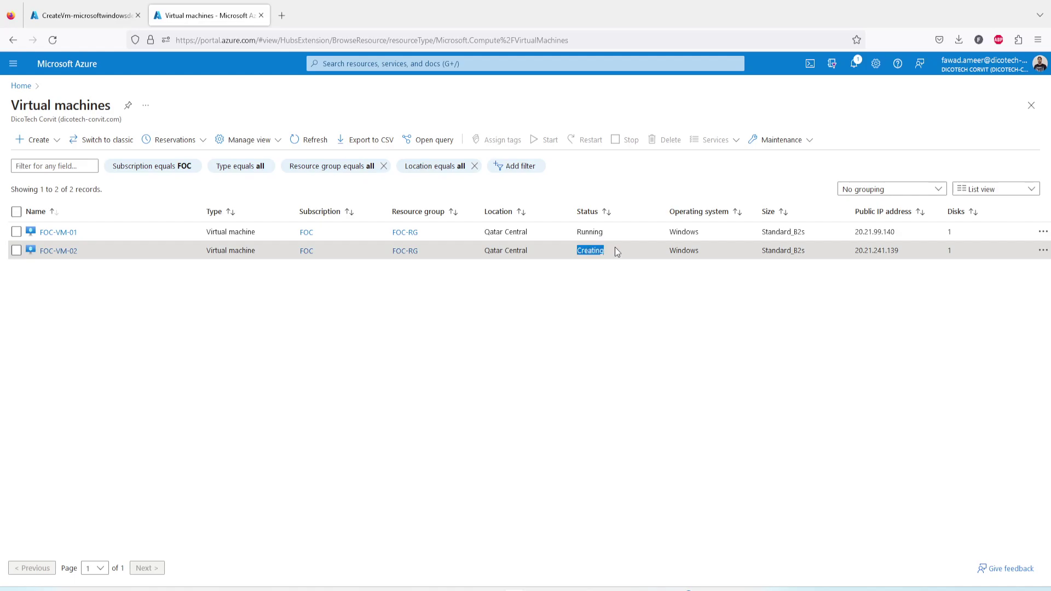
pyautogui.click(570, 295)
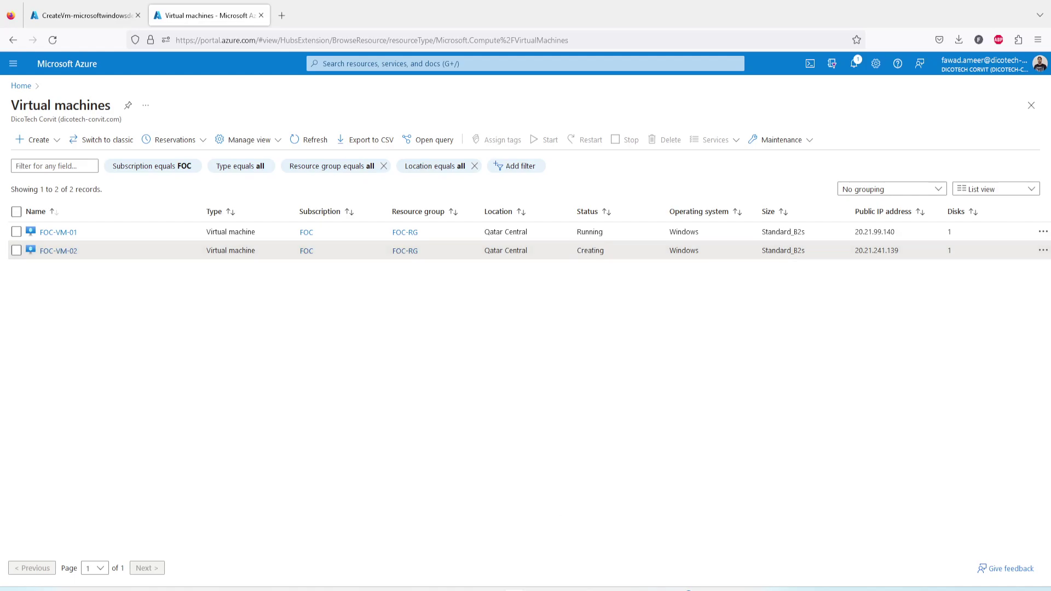
pyautogui.click(57, 252)
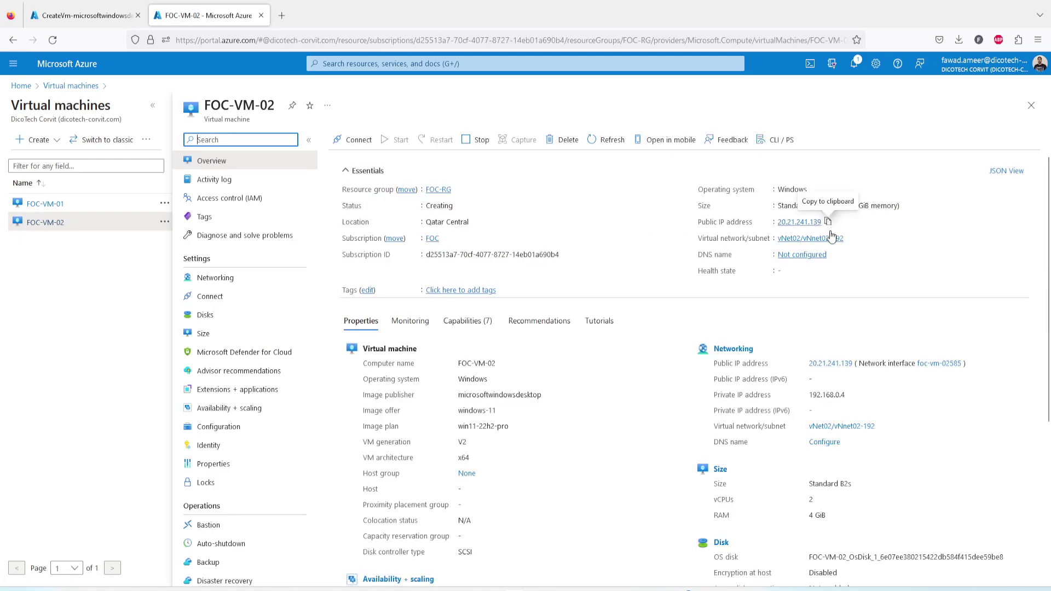
pyautogui.moveTo(848, 401); pyautogui.dragTo(806, 402)
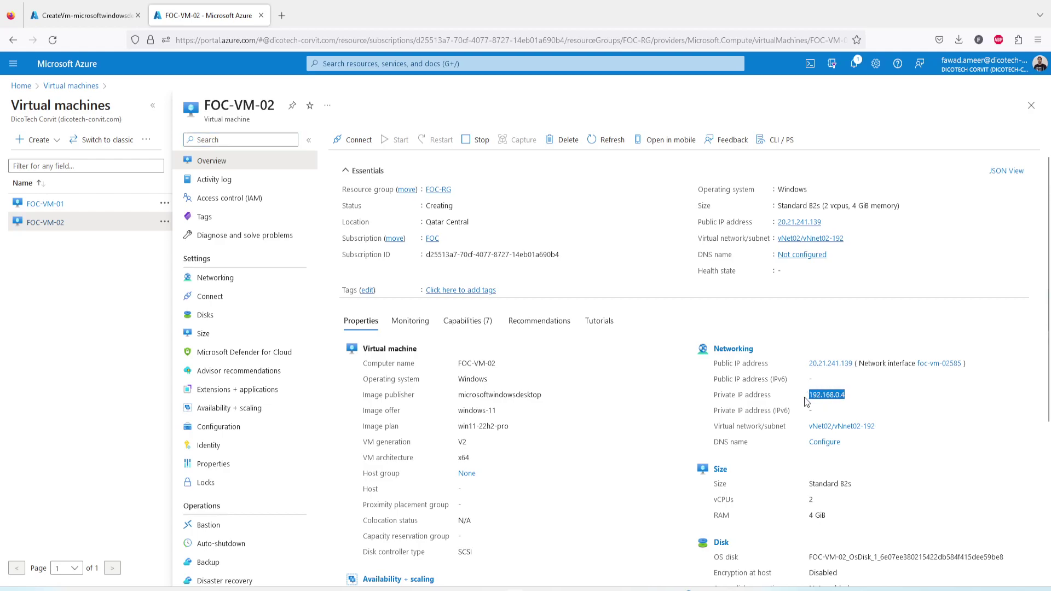
# Step: Copy FOC-VM-02's public IP address, try a remote desktop connection to it, and cancel the attempt, keeping the connection dialog open
pyautogui.click(838, 394)
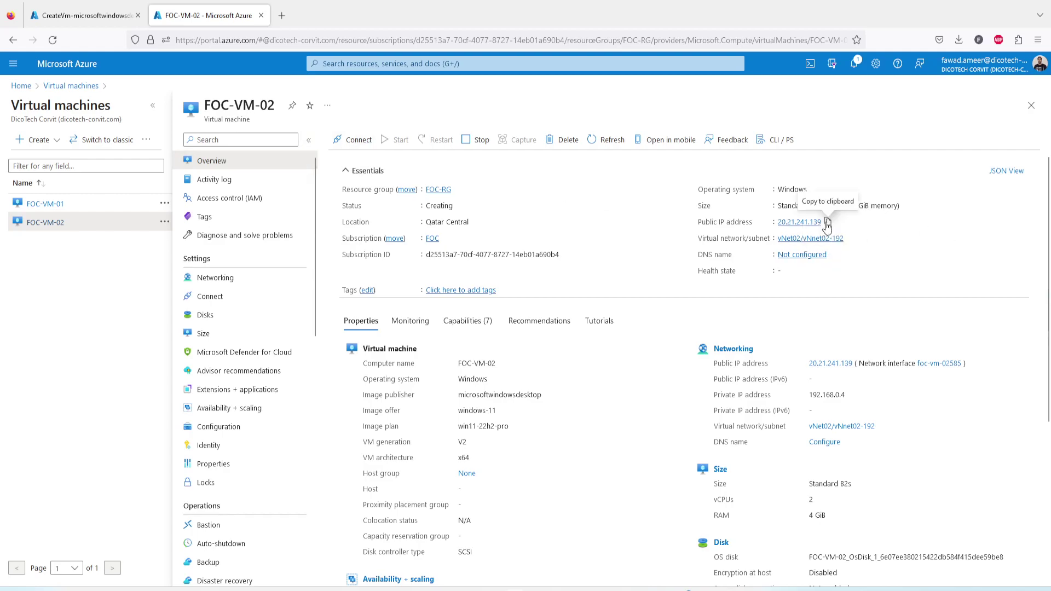
pyautogui.click(827, 222)
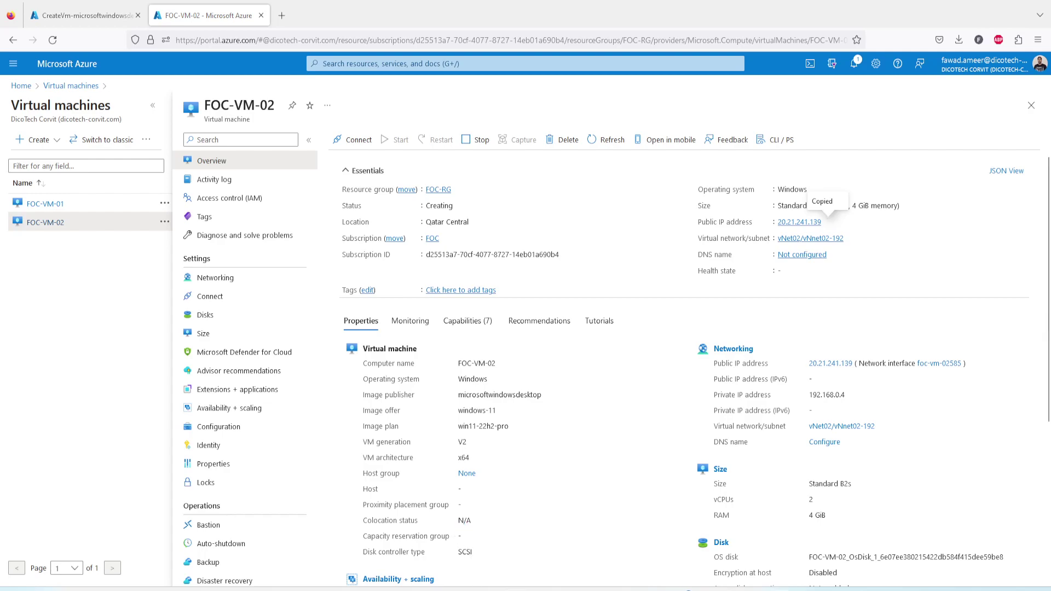
pyautogui.hotkey('ctrl', 'v')
pyautogui.click(523, 254)
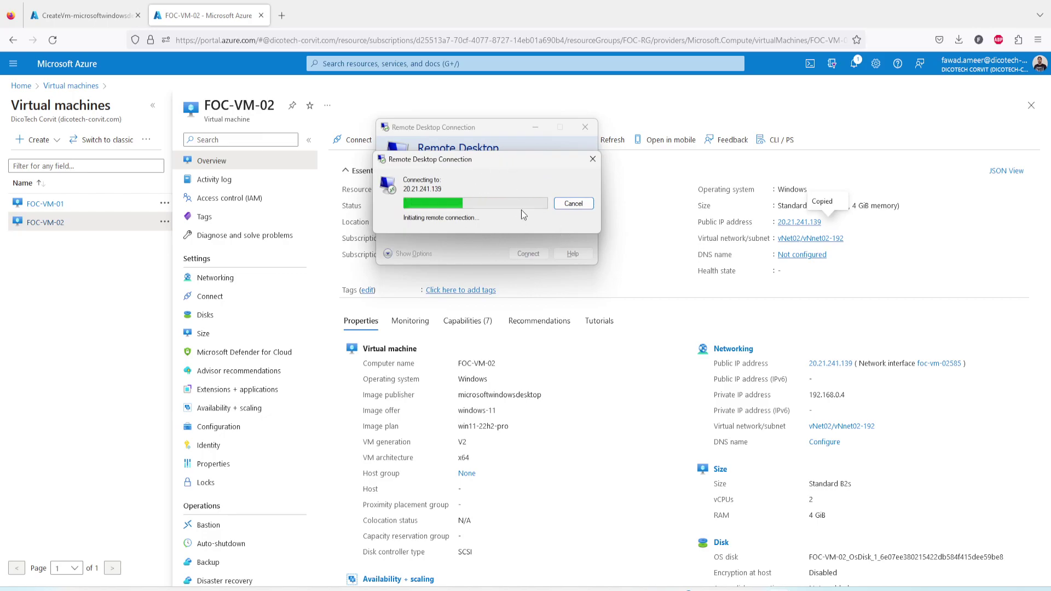
pyautogui.click(596, 162)
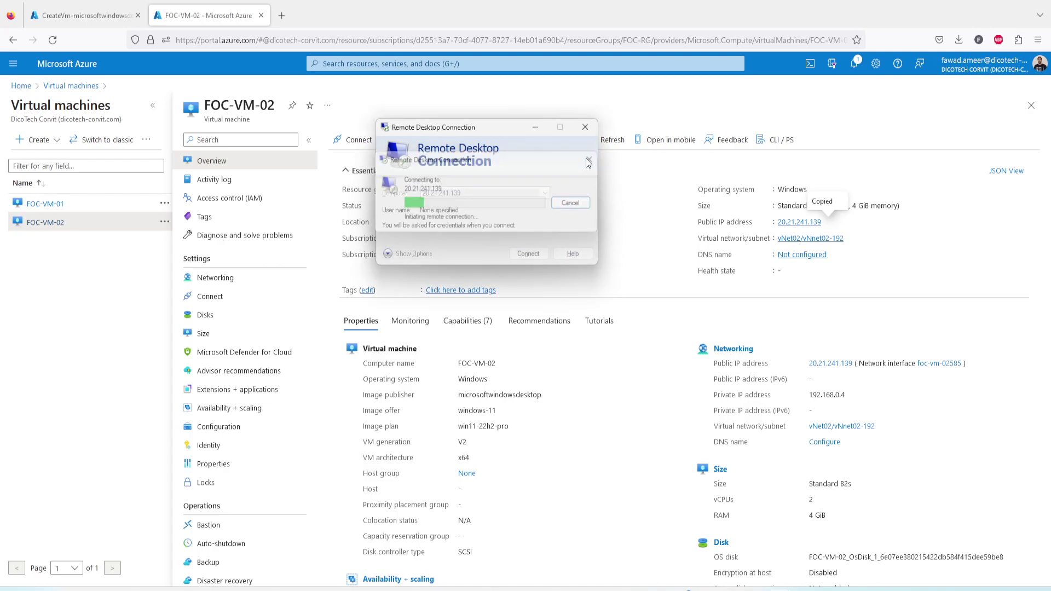
pyautogui.click(671, 225)
pyautogui.moveTo(503, 129); pyautogui.dragTo(605, 293)
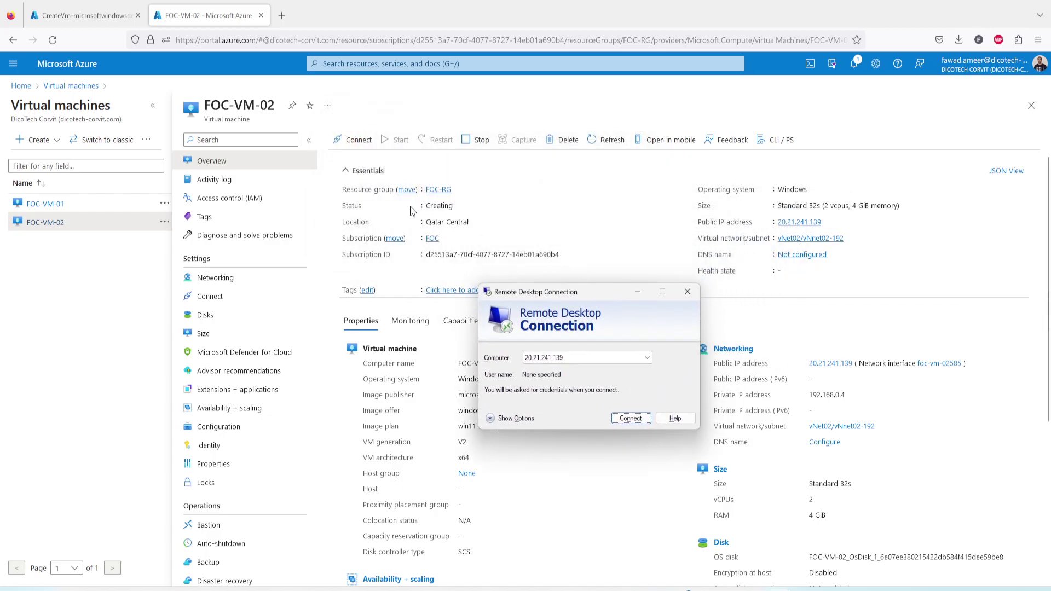
# Step: Check FOC-VM-02's status and its deployment progress, leave the deployment page for the portal home, and return to the FOC-VM-02 overview
pyautogui.click(428, 207)
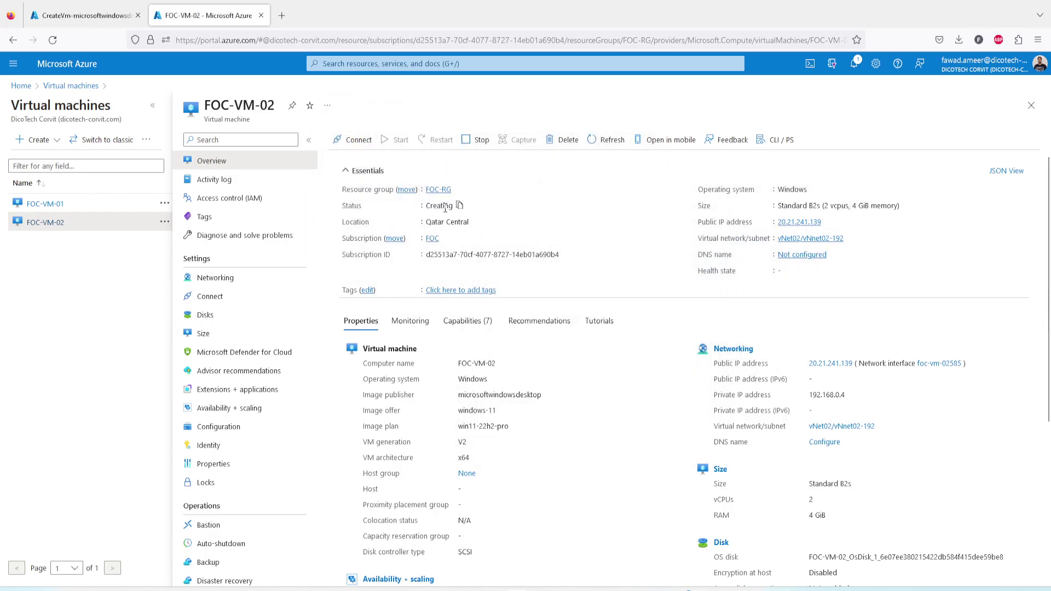
pyautogui.doubleClick(452, 207)
pyautogui.click(82, 16)
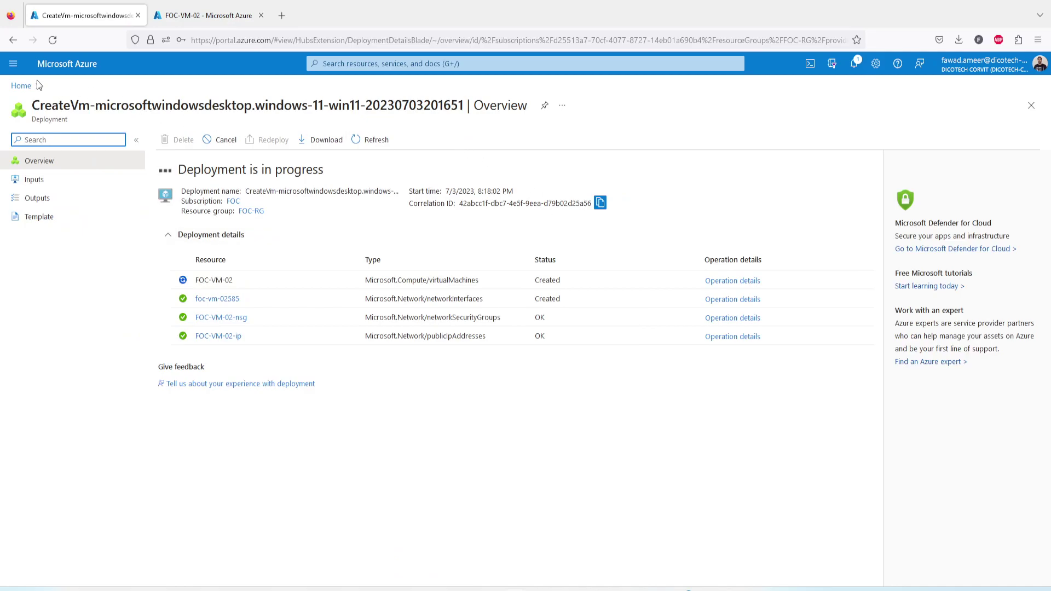
pyautogui.click(20, 86)
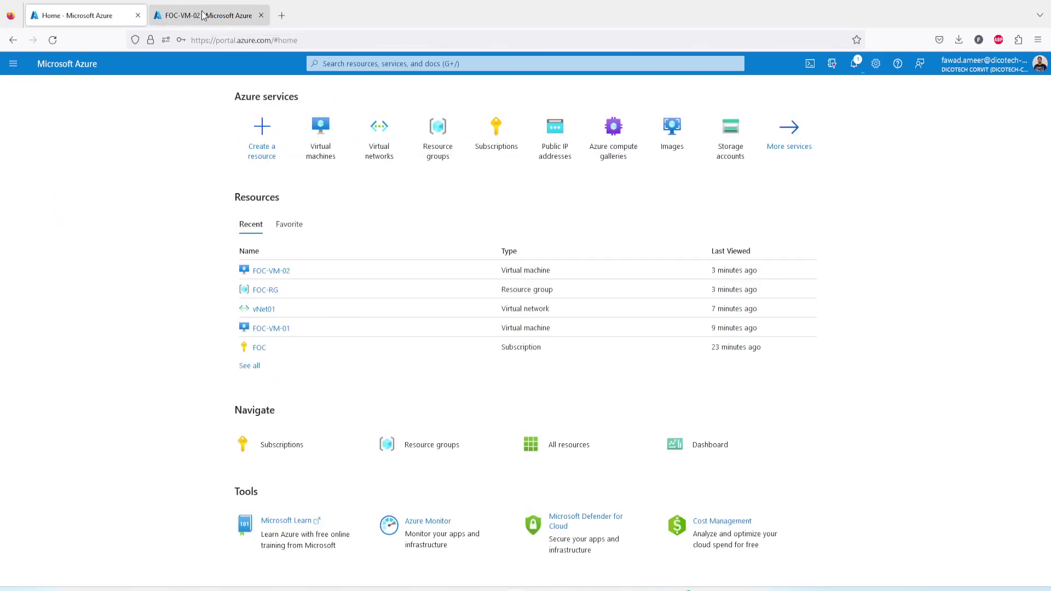
pyautogui.click(202, 15)
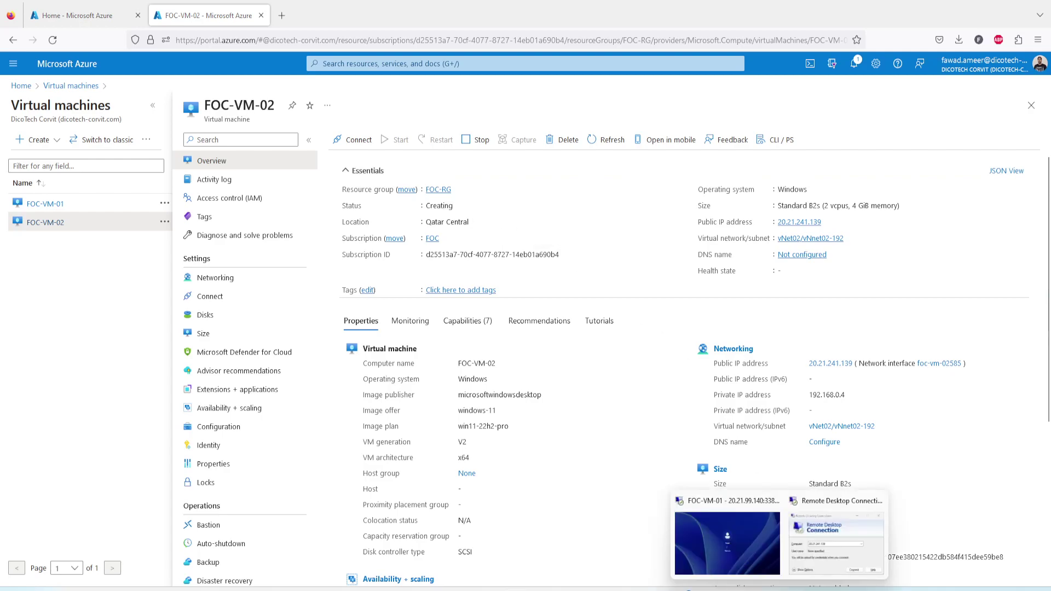
# Step: Switch to the FOC-VM-01 remote session, accept the default Windows privacy settings, and refresh the desktop
pyautogui.click(743, 543)
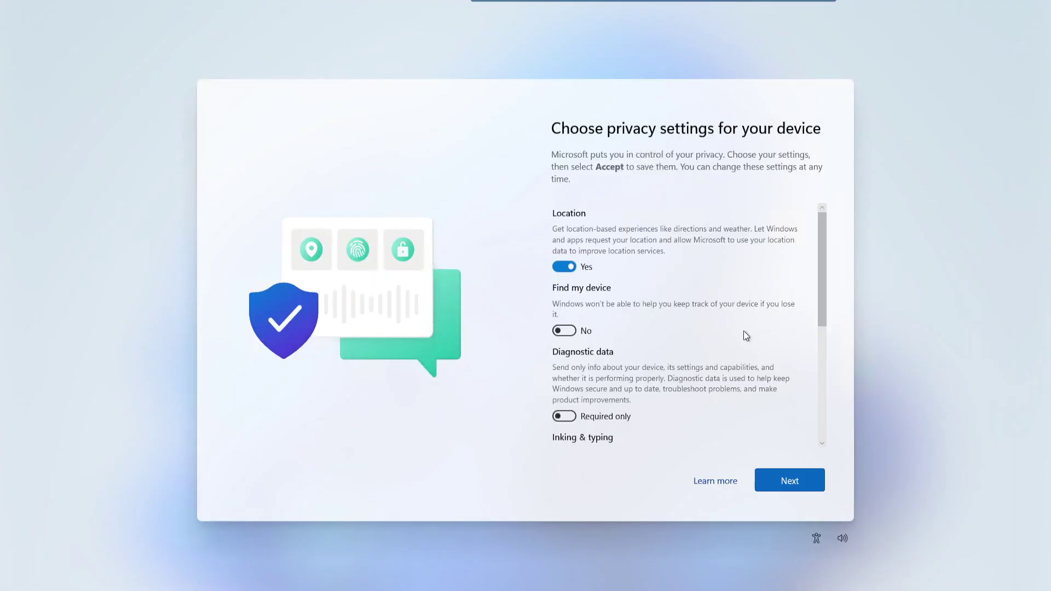
pyautogui.click(804, 483)
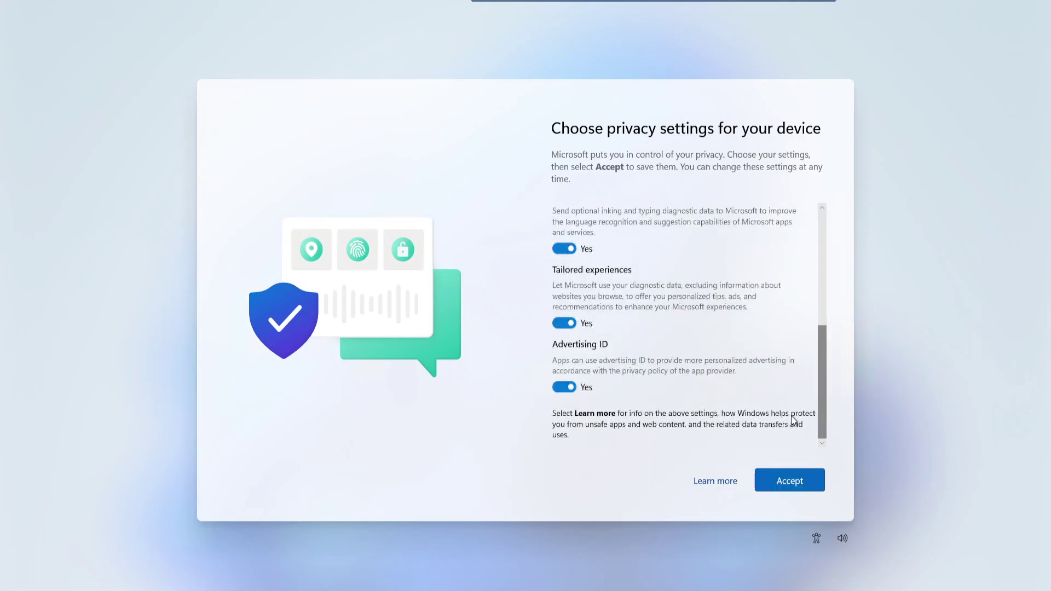
pyautogui.click(788, 472)
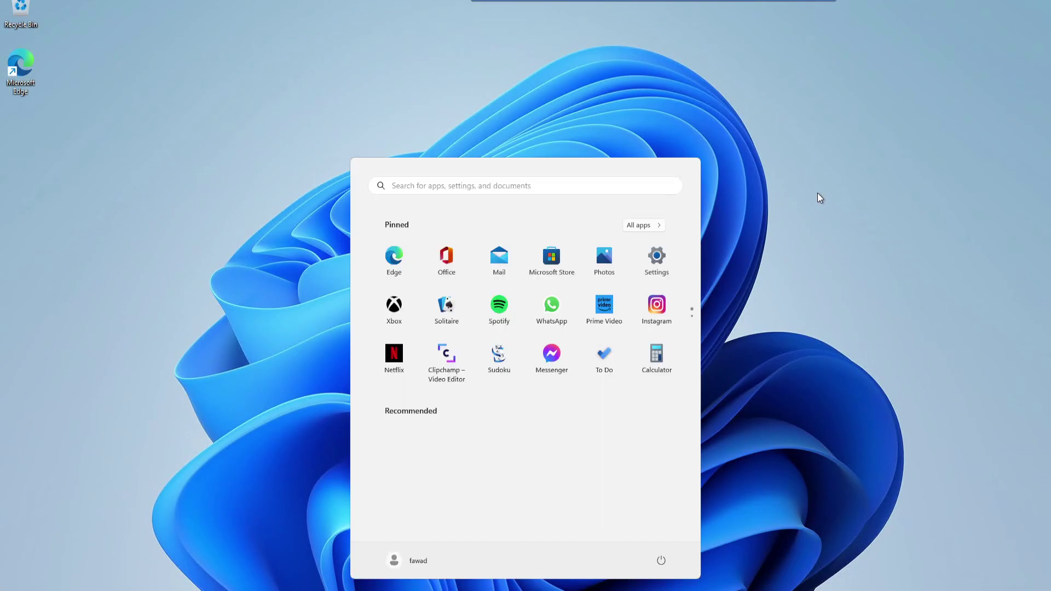
pyautogui.rightClick(830, 248)
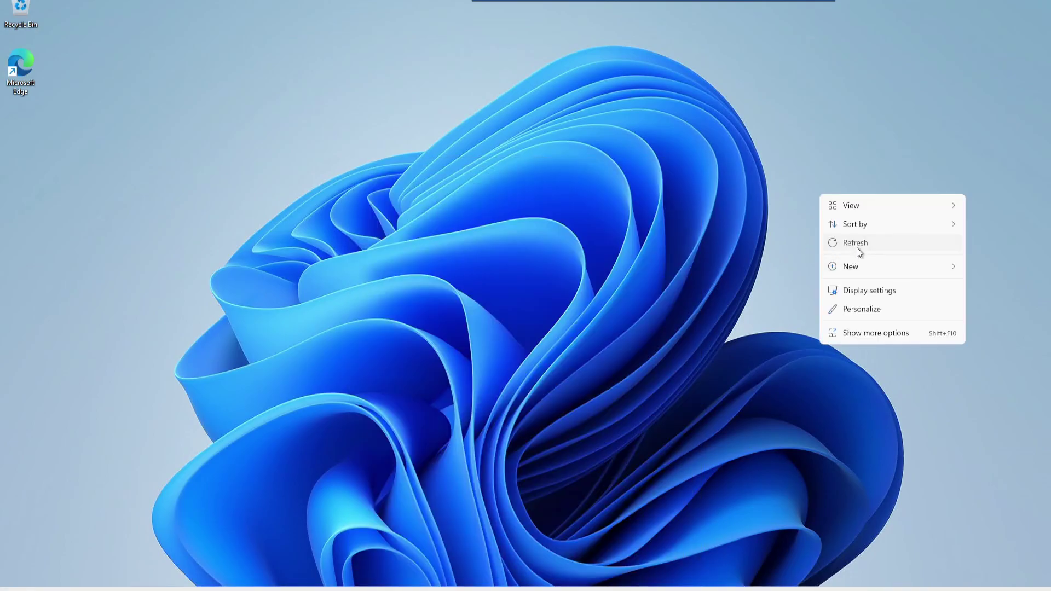
pyautogui.click(857, 246)
# Step: Open a Command Prompt on FOC-VM-01, run ipconfig, and highlight the default gateway address
pyautogui.rightClick(437, 564)
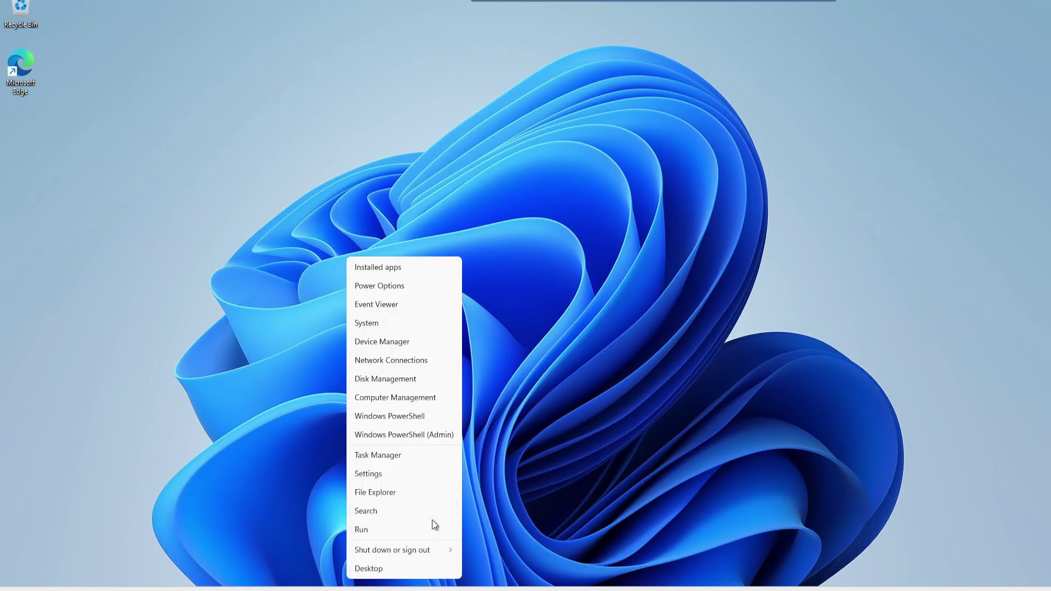
pyautogui.click(400, 530)
pyautogui.write('cmd')
pyautogui.press('Return')
pyautogui.write('ipco')
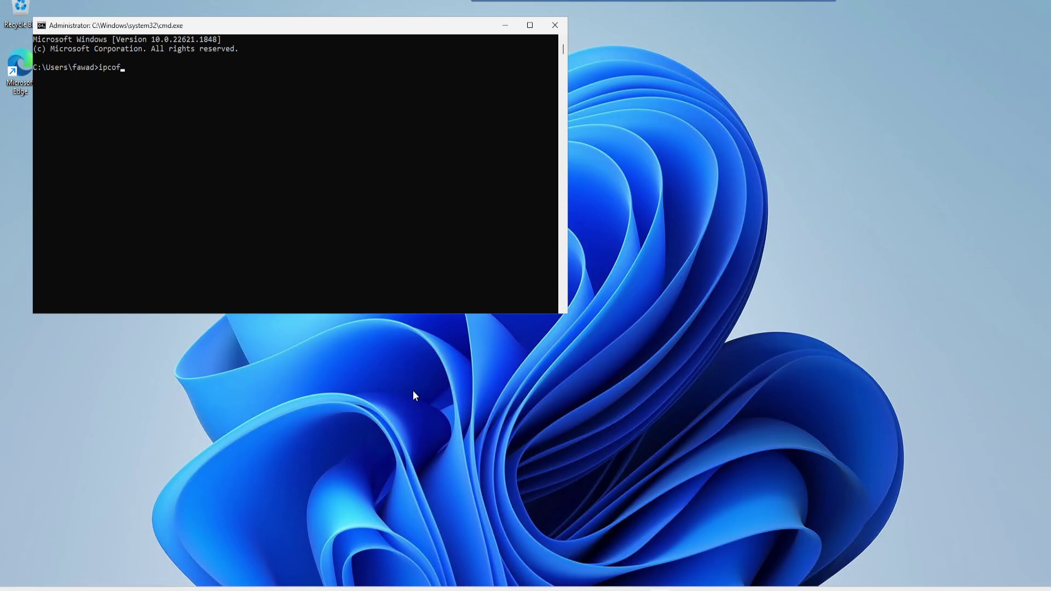
pyautogui.write('nfig')
pyautogui.press('Return')
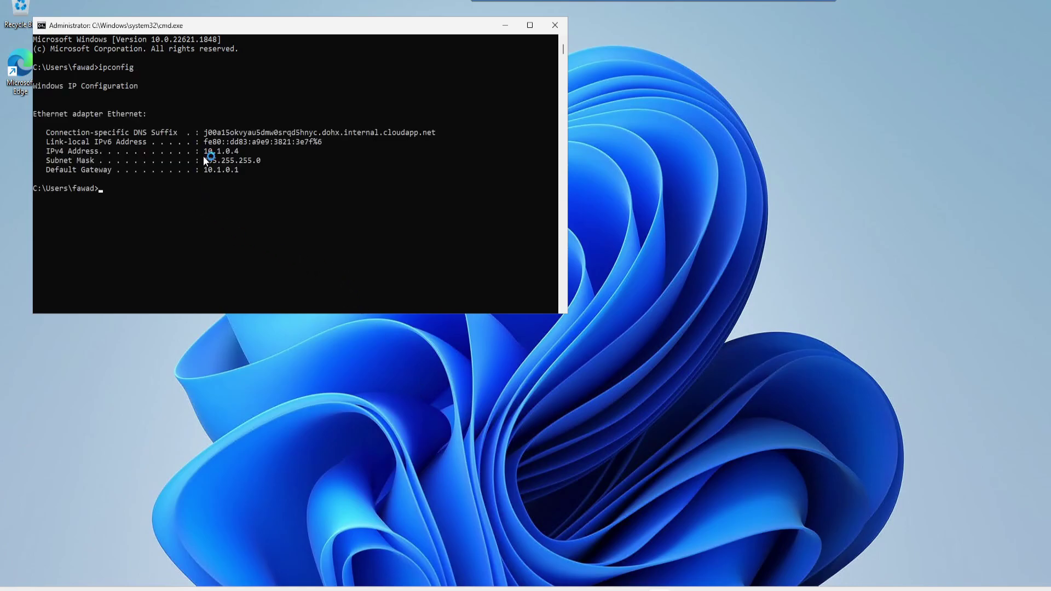
pyautogui.moveTo(242, 171); pyautogui.dragTo(207, 174)
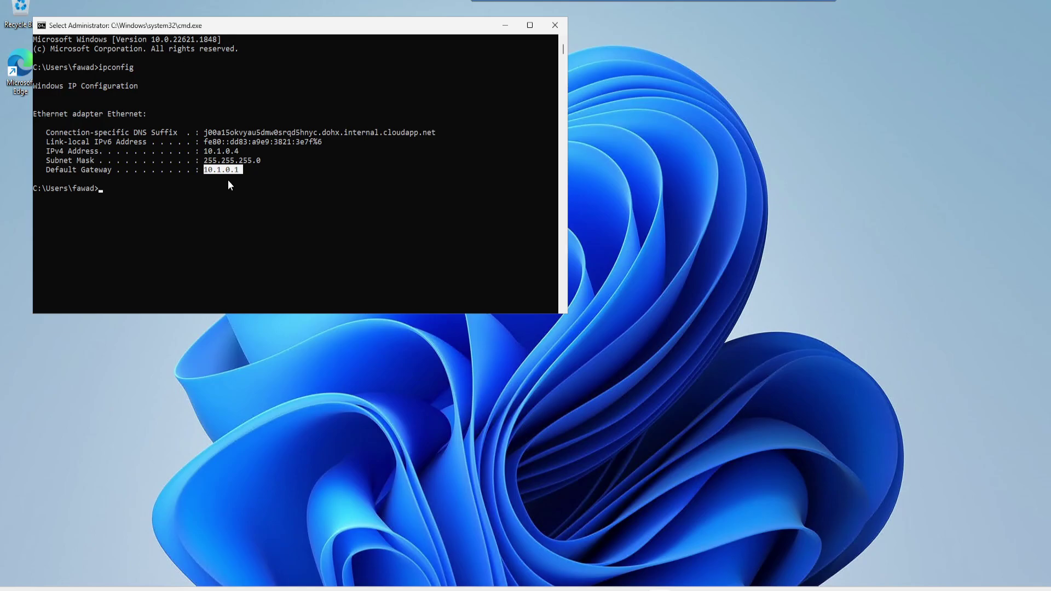
pyautogui.hotkey('ctrl', 'c')
# Step: Start a continuous ping from FOC-VM-01 to 192.168.0.4 with the -t option, and minimize the remote session
pyautogui.write('ping ')
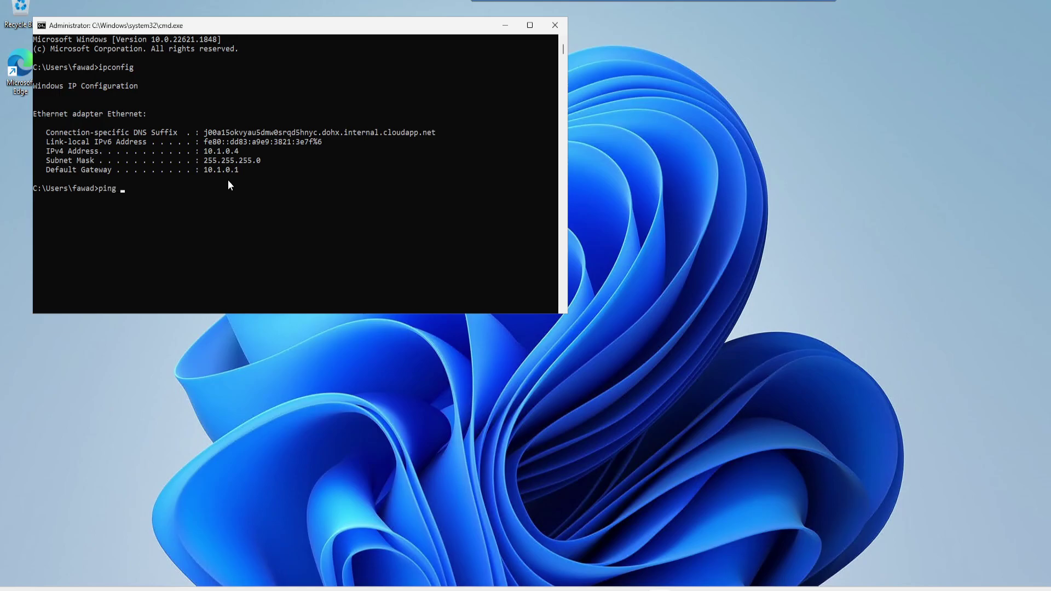
pyautogui.write('192.168.0.4 -t')
pyautogui.press('Return')
pyautogui.click(805, 3)
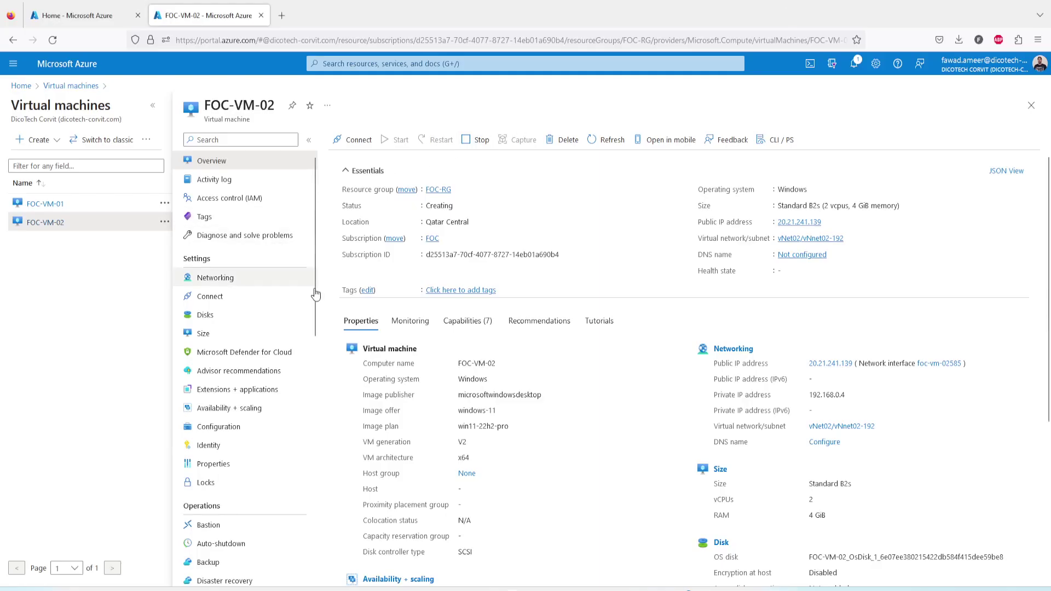
# Step: Check FOC-VM-02's private IP address, refresh its overview, and start a remote desktop connection to 20.21.241.139
pyautogui.moveTo(848, 396); pyautogui.dragTo(810, 397)
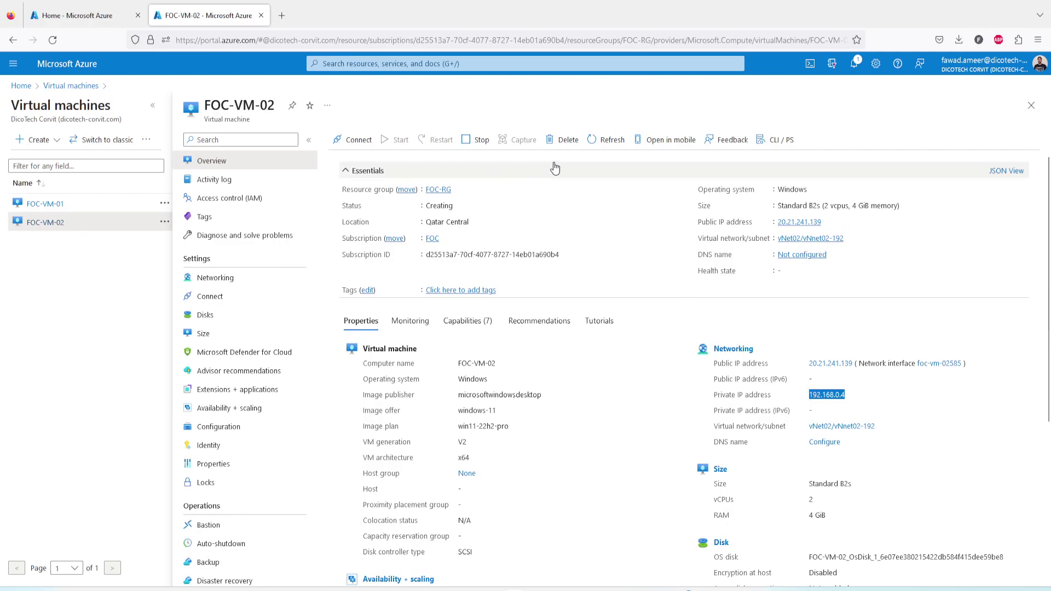
pyautogui.click(616, 145)
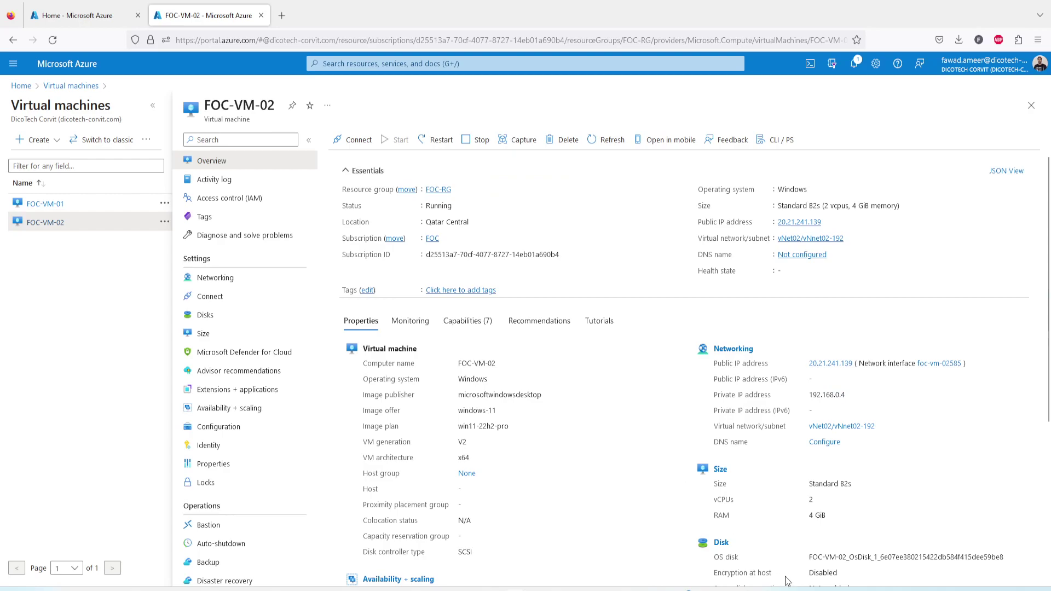
pyautogui.moveTo(787, 580)
pyautogui.click(836, 556)
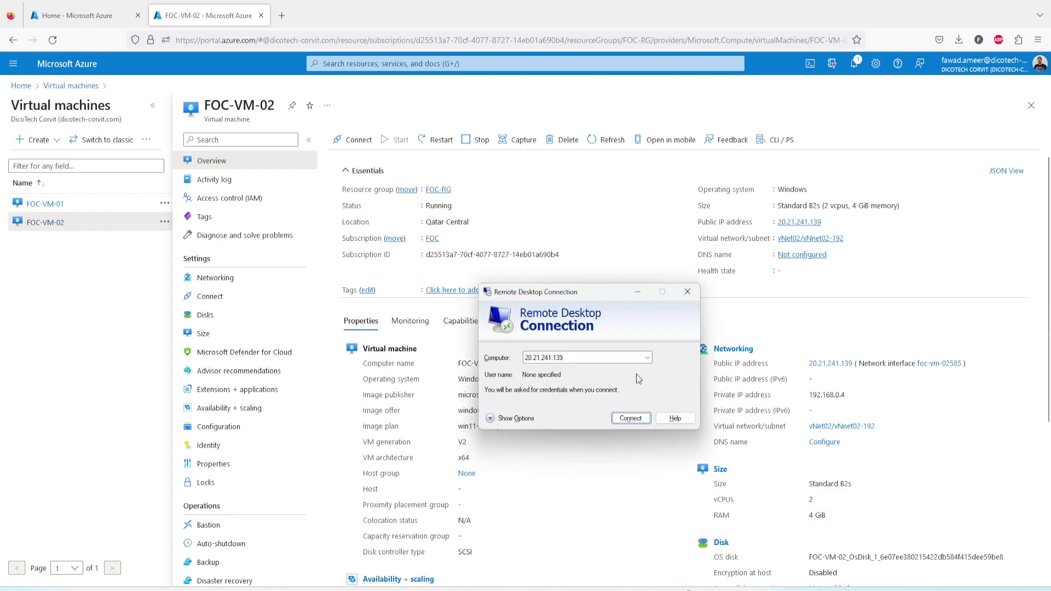
pyautogui.click(635, 421)
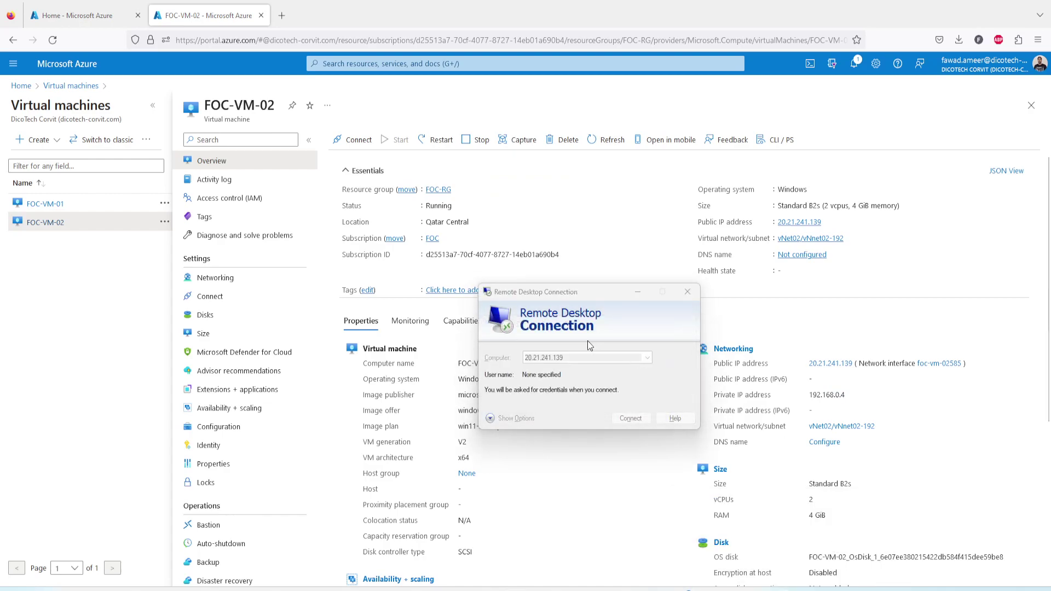
# Step: Sign in to FOC-VM-02 as a different account with the administrator username and password, and accept the certificate warning
pyautogui.click(480, 401)
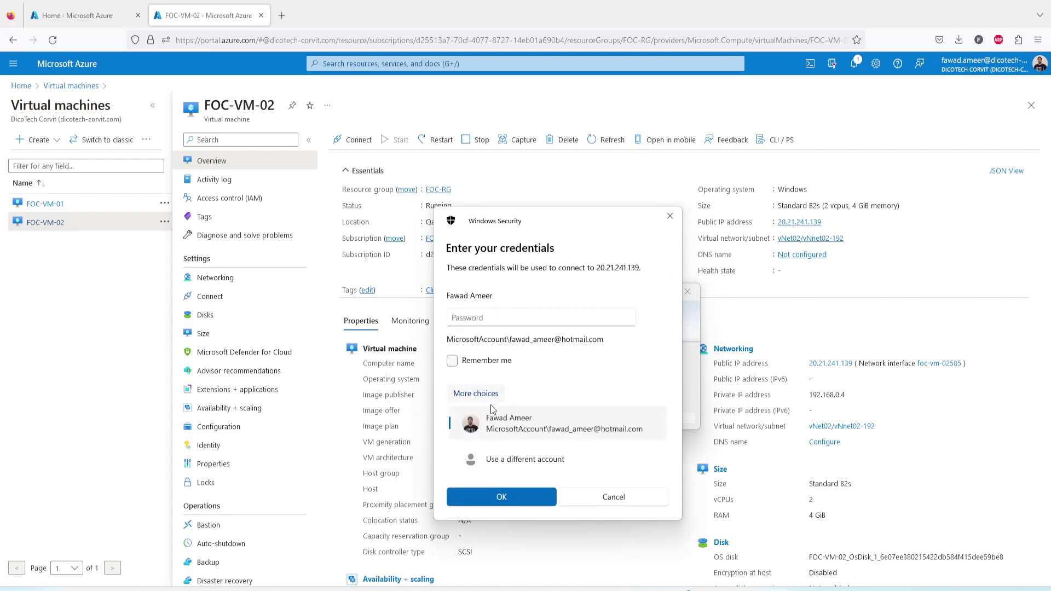
pyautogui.click(495, 460)
pyautogui.write('fawad')
pyautogui.press('Tab')
pyautogui.write('••••••••••••••')
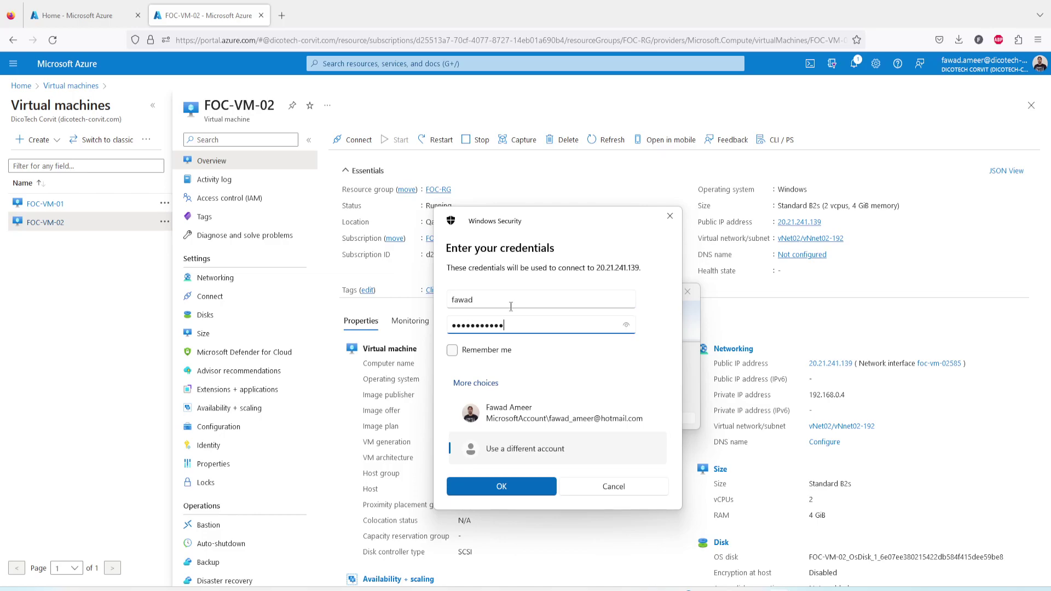
pyautogui.press('Return')
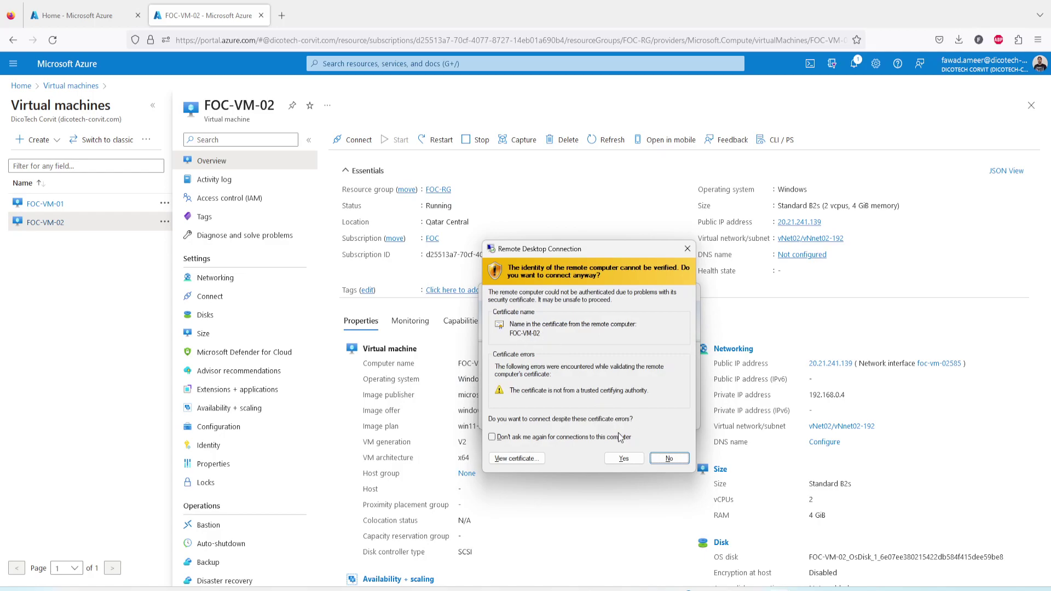
pyautogui.click(624, 458)
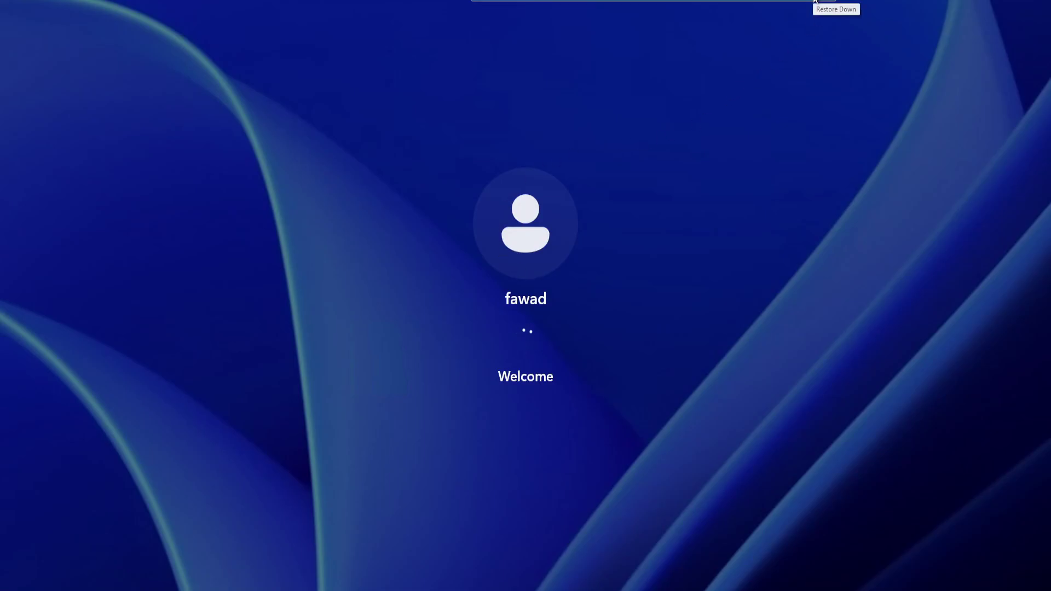
# Step: Restore both remote sessions to windows and arrange FOC-VM-01 and FOC-VM-02 side by side
pyautogui.click(831, 3)
pyautogui.moveTo(479, 106); pyautogui.dragTo(605, 96)
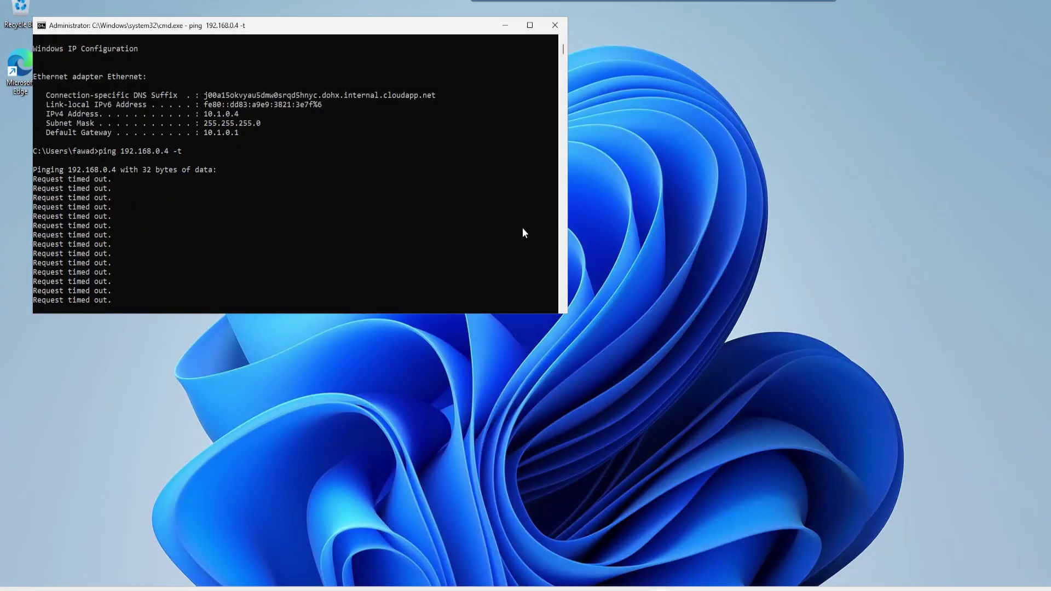
pyautogui.click(816, 2)
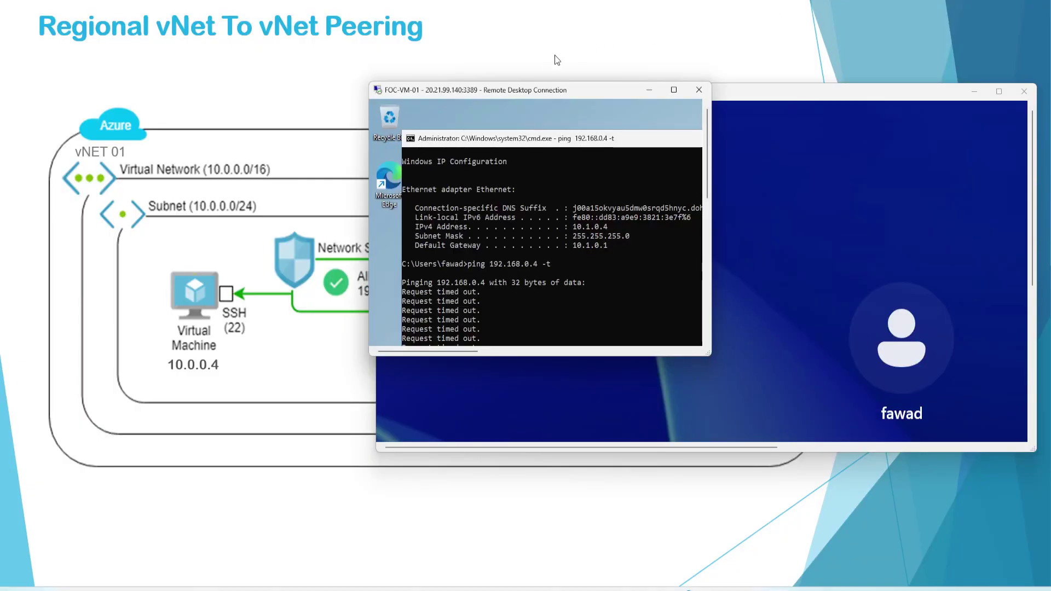
pyautogui.moveTo(571, 93); pyautogui.dragTo(2, 90)
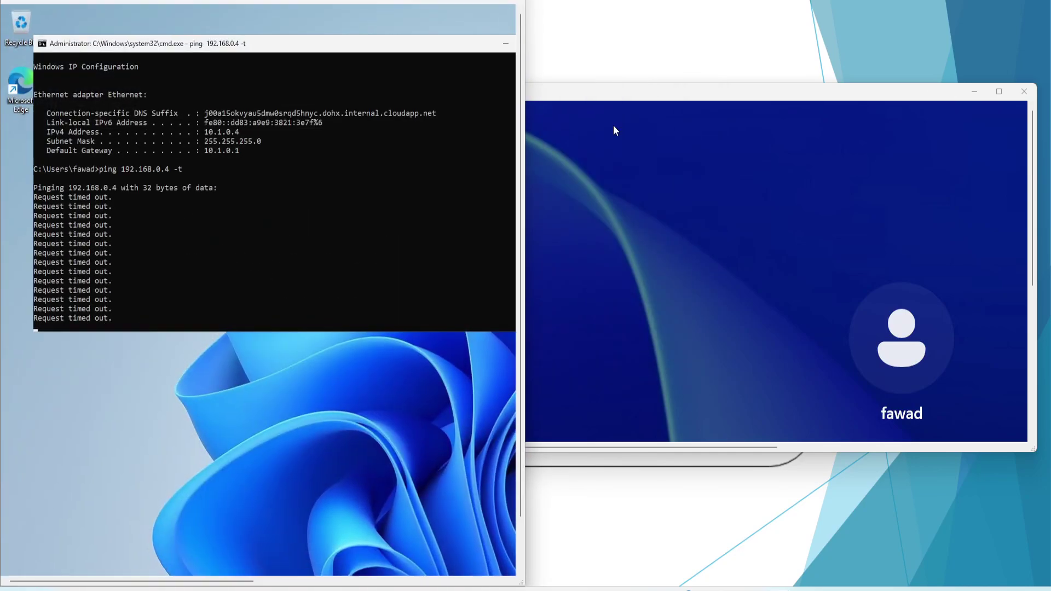
pyautogui.click(647, 105)
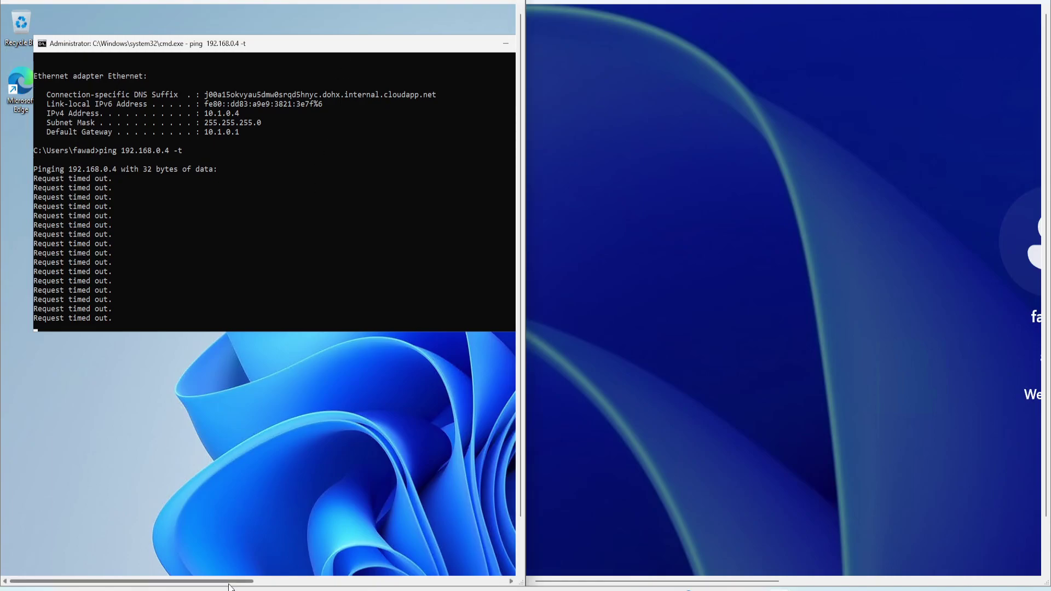
pyautogui.moveTo(229, 585); pyautogui.dragTo(206, 563)
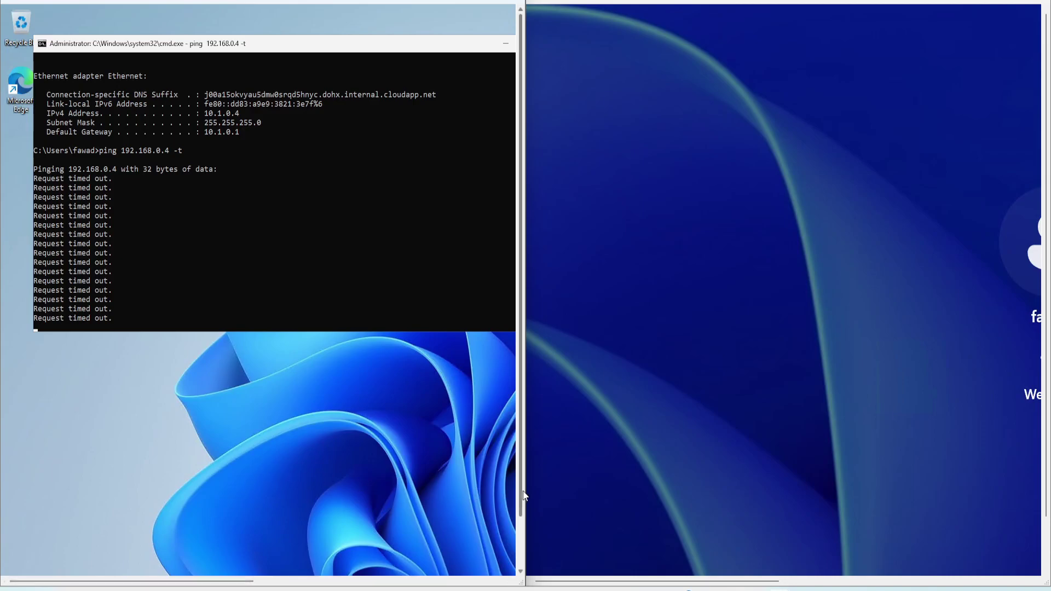
pyautogui.moveTo(521, 498); pyautogui.dragTo(521, 420)
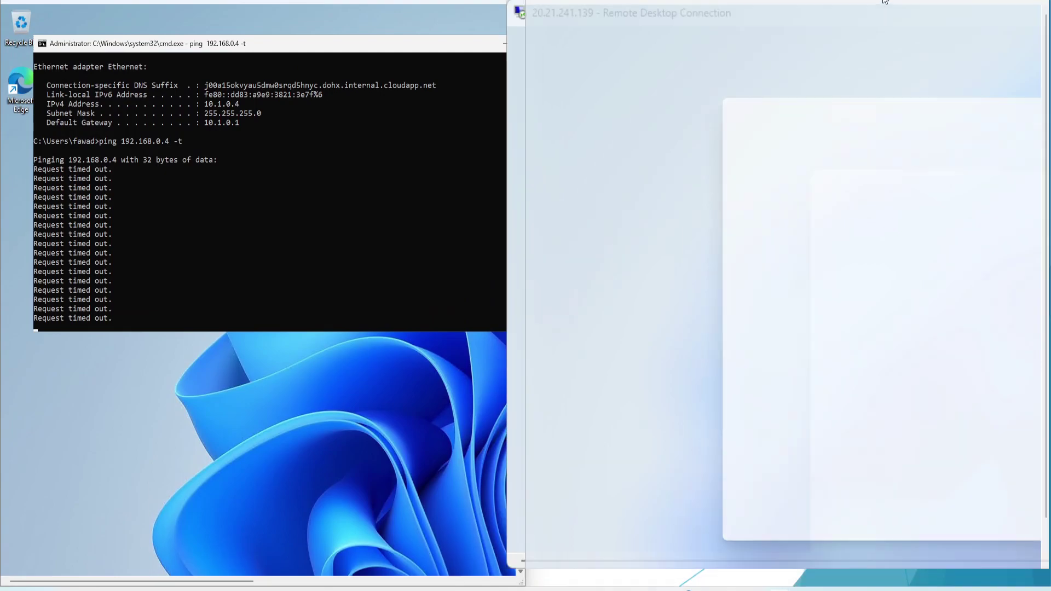
# Step: Expand the FOC-VM-02 session to full screen and accept the default Windows privacy settings
pyautogui.doubleClick(883, 5)
pyautogui.click(999, 92)
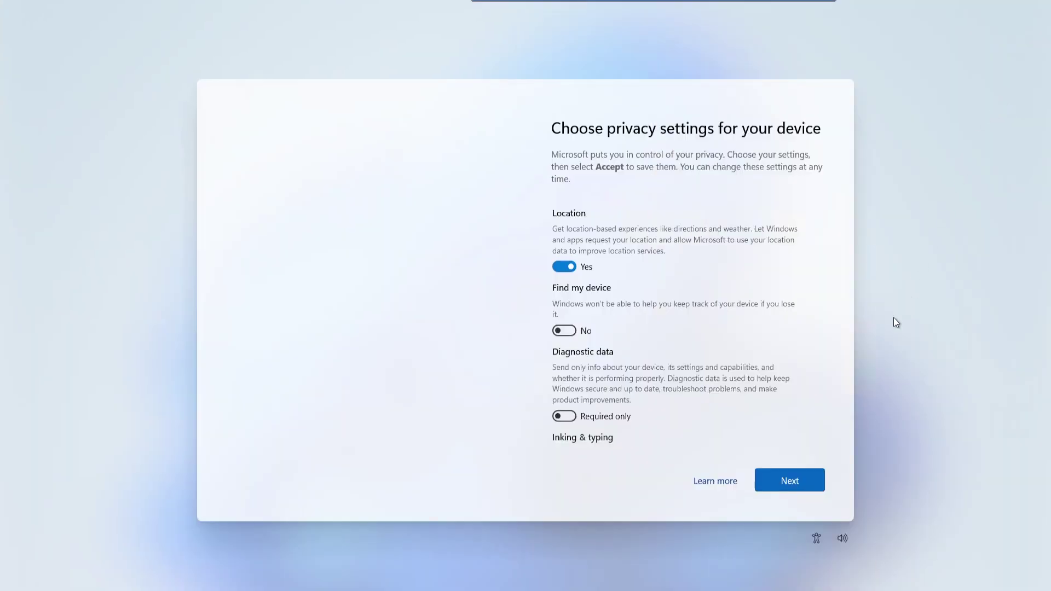
pyautogui.click(797, 486)
pyautogui.click(803, 483)
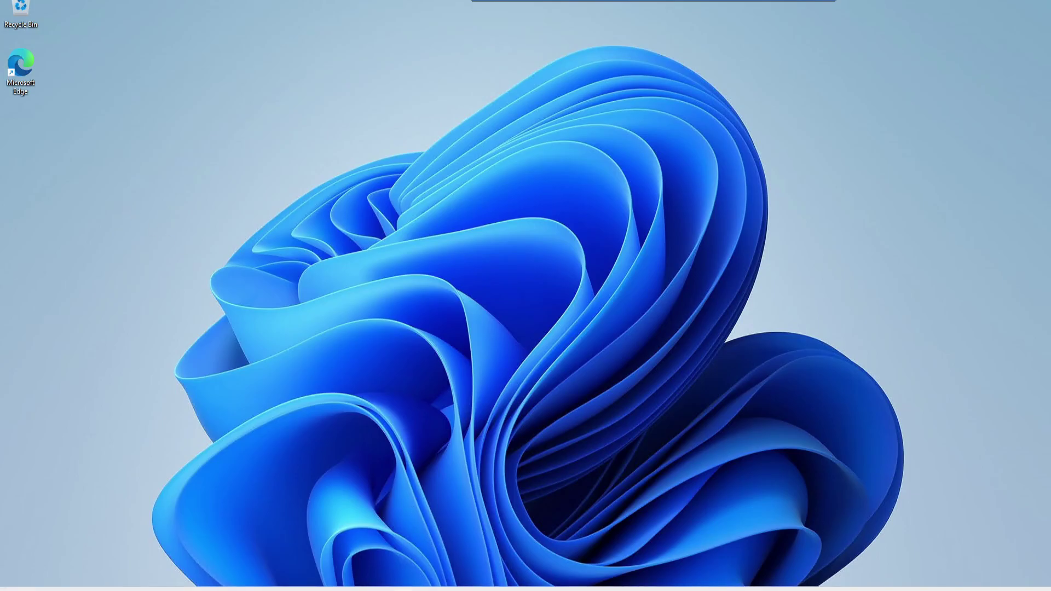
# Step: Open Windows Settings in the FOC-VM-02 session
pyautogui.rightClick(847, 229)
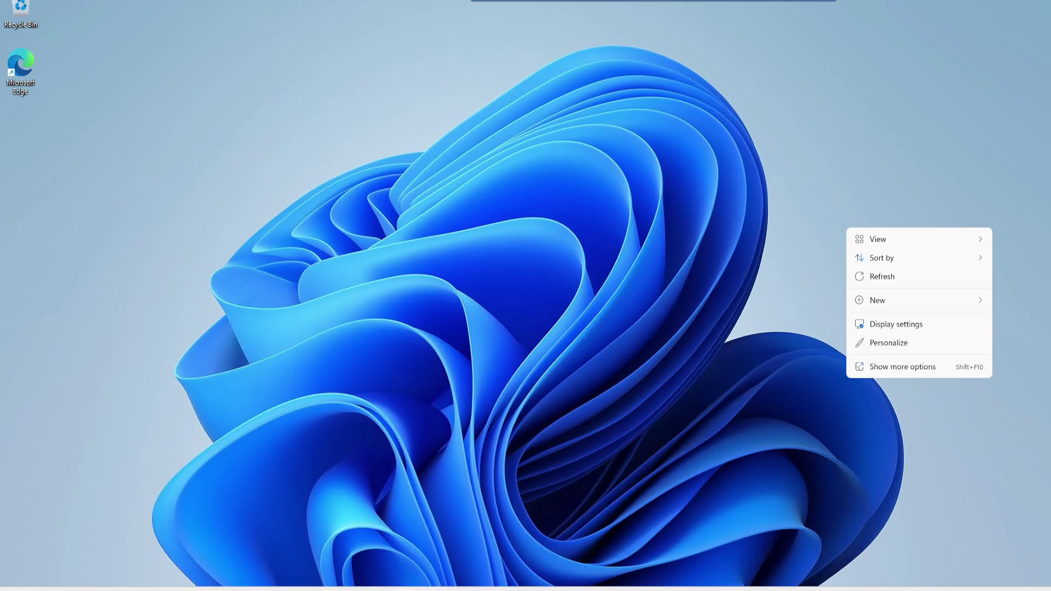
pyautogui.press('super')
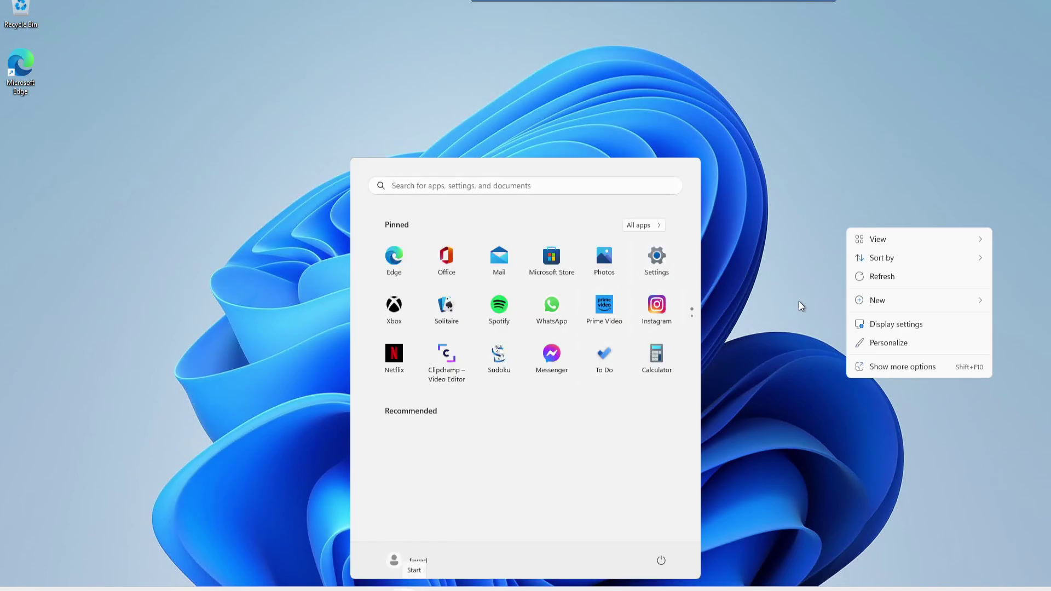
pyautogui.click(678, 264)
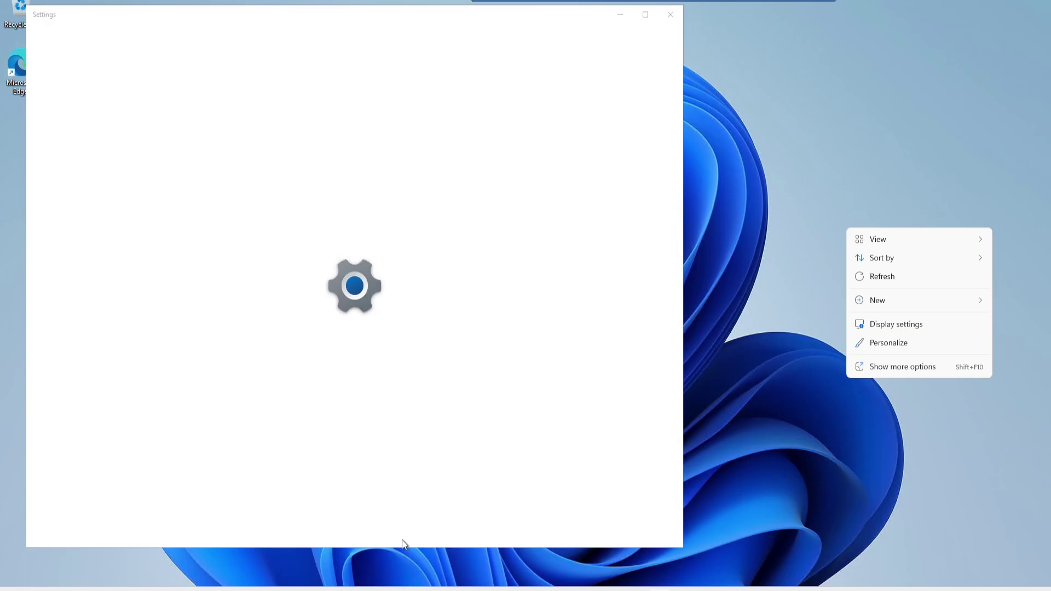
# Step: Open a command prompt on FOC-VM-02, run ipconfig, and check the machine's IPv4 address
pyautogui.press('super+x')
pyautogui.click(374, 529)
pyautogui.write('cmd')
pyautogui.press('Return')
pyautogui.write('ipconfnig')
pyautogui.press('Return')
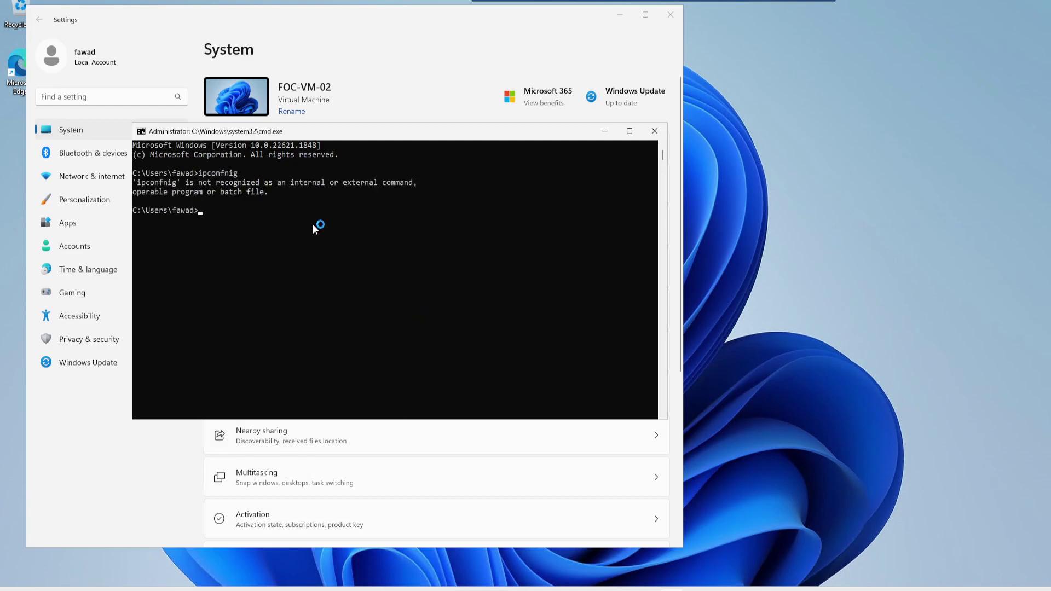
pyautogui.write('ipconfig')
pyautogui.press('Return')
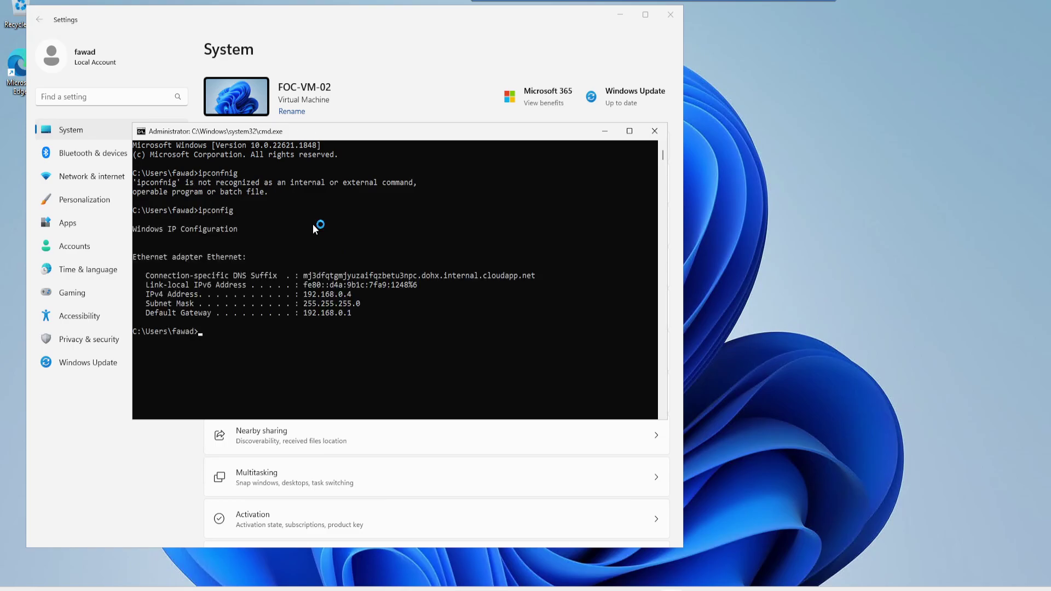
pyautogui.moveTo(354, 295); pyautogui.dragTo(304, 294)
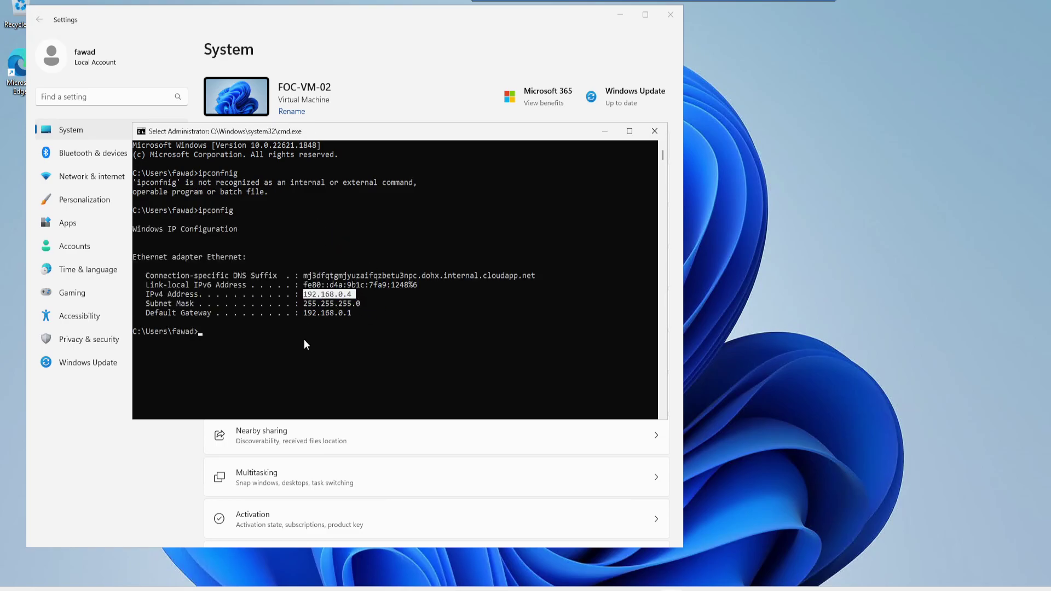
pyautogui.hotkey('ctrl', 'c')
# Step: Start a continuous ping from FOC-VM-02 to 10.1.0.4 with the -t option
pyautogui.write('ping 10.0')
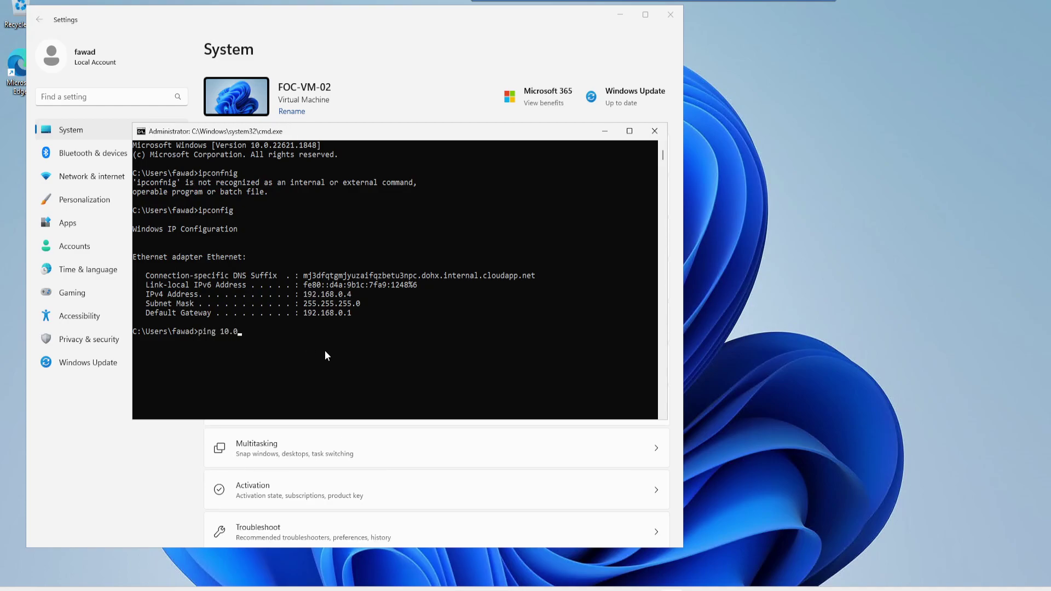
pyautogui.press('BackSpace')
pyautogui.write('1.0.4 -t')
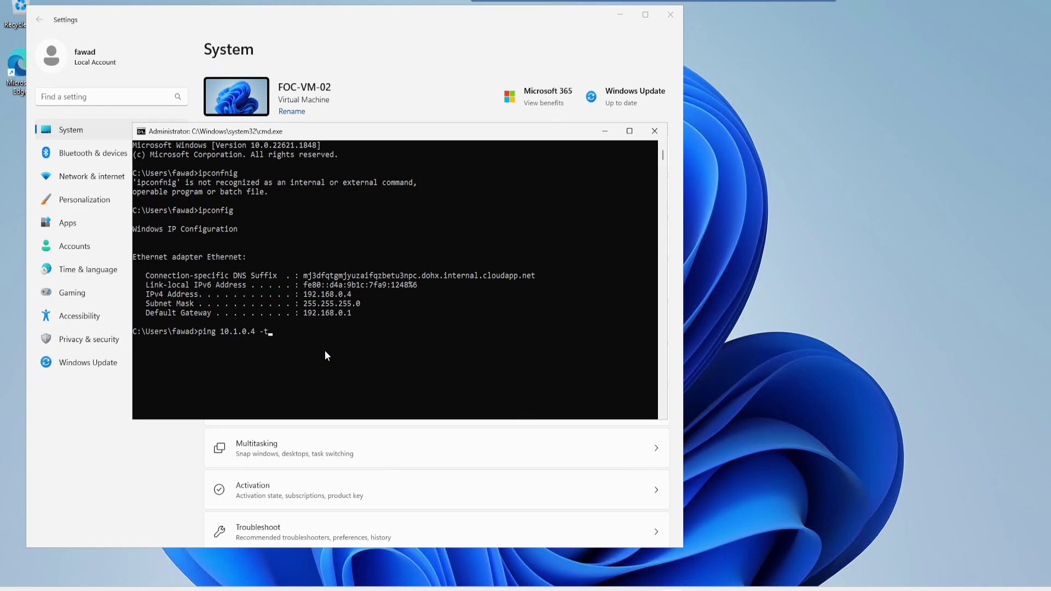
pyautogui.press('Return')
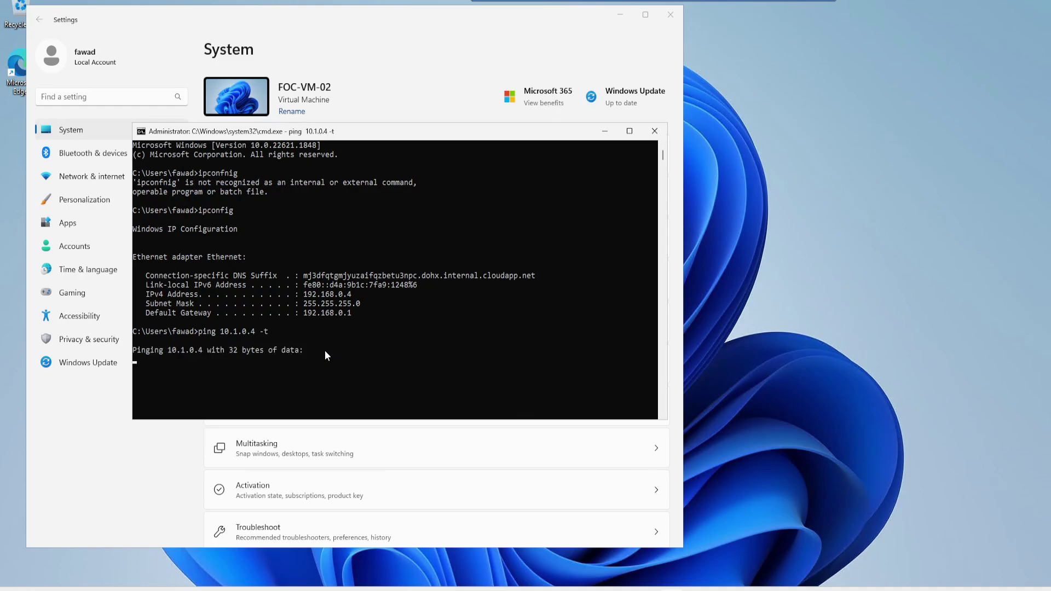
# Step: Return to the FOC-VM-01 session, stop its running ping, and show its IP configuration with ipconfig
pyautogui.click(817, 1)
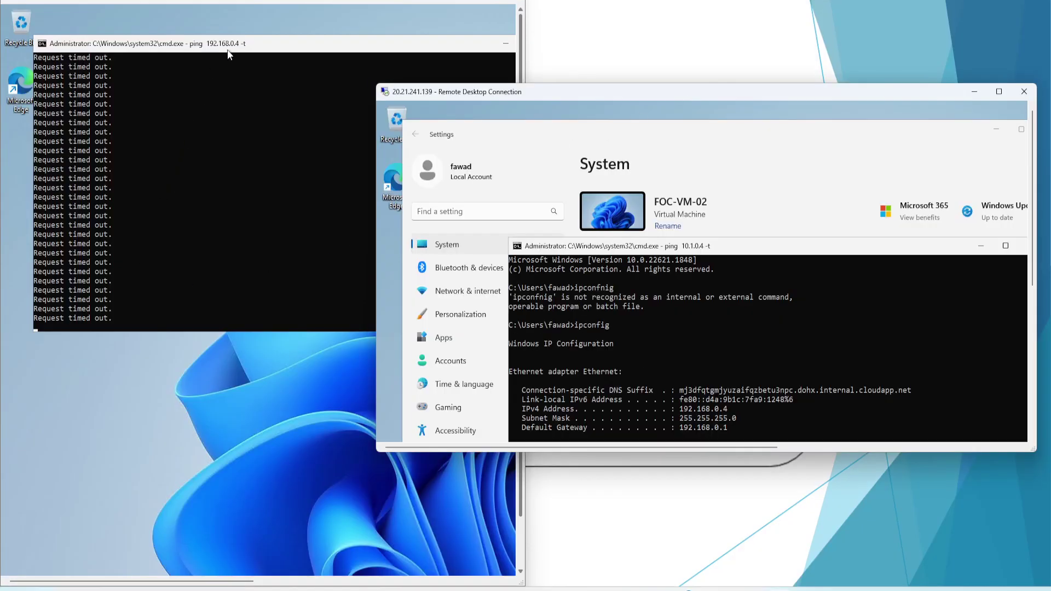
pyautogui.click(164, 141)
pyautogui.hotkey('ctrl', 'c')
pyautogui.hotkey('ctrl', 'c')
pyautogui.write('ipconfig')
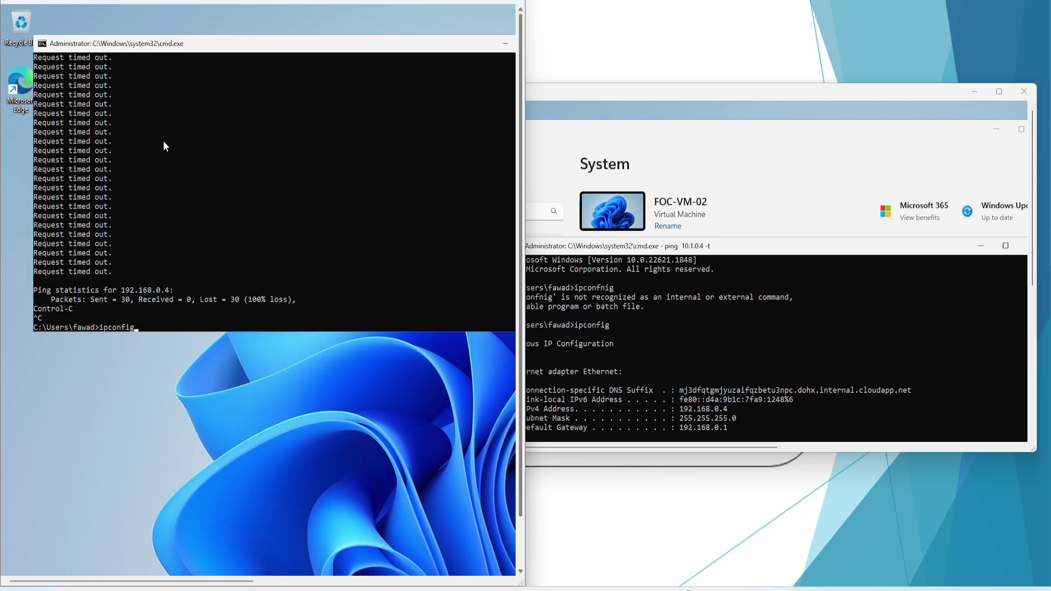
pyautogui.press('Return')
# Step: Restart the continuous ping from FOC-VM-01 to 192.168.0.4
pyautogui.press('Up')
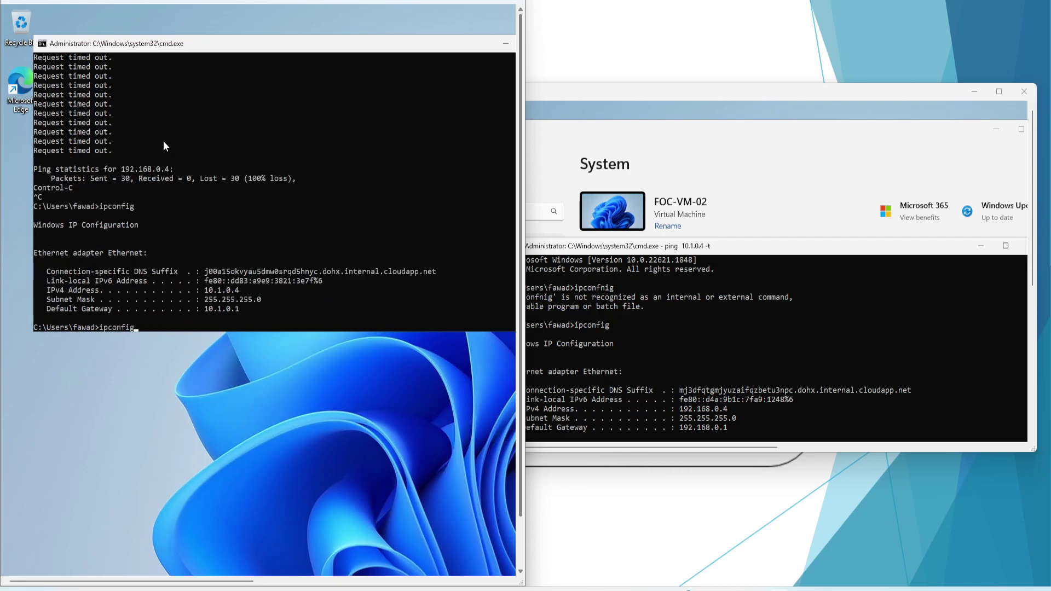
pyautogui.press('Up')
pyautogui.press('Return')
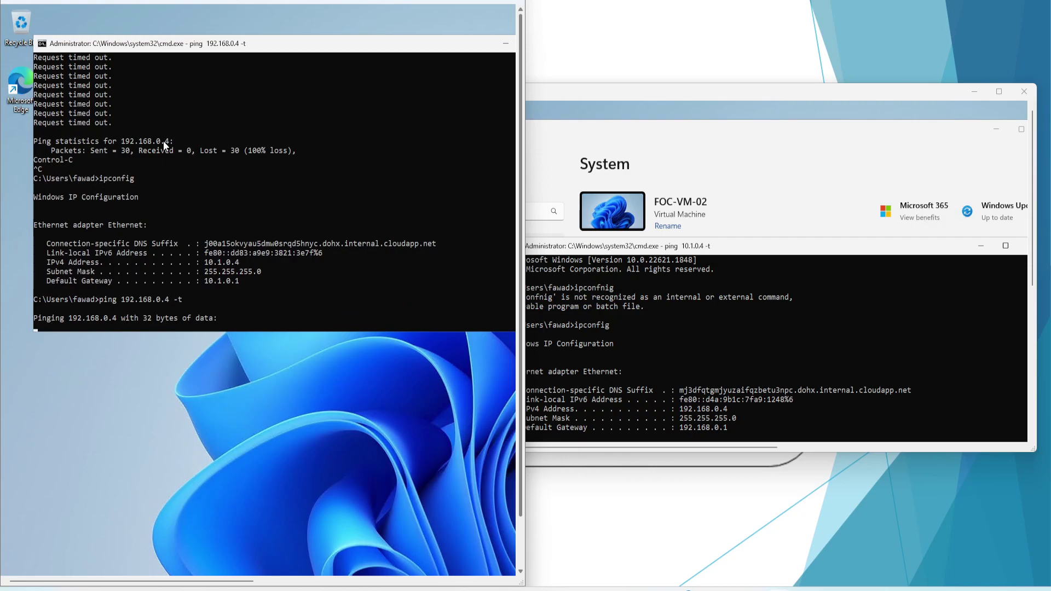
# Step: Close the command prompt on FOC-VM-02, search Settings for firewall, and open the Windows Defender Firewall on/off options
pyautogui.doubleClick(754, 96)
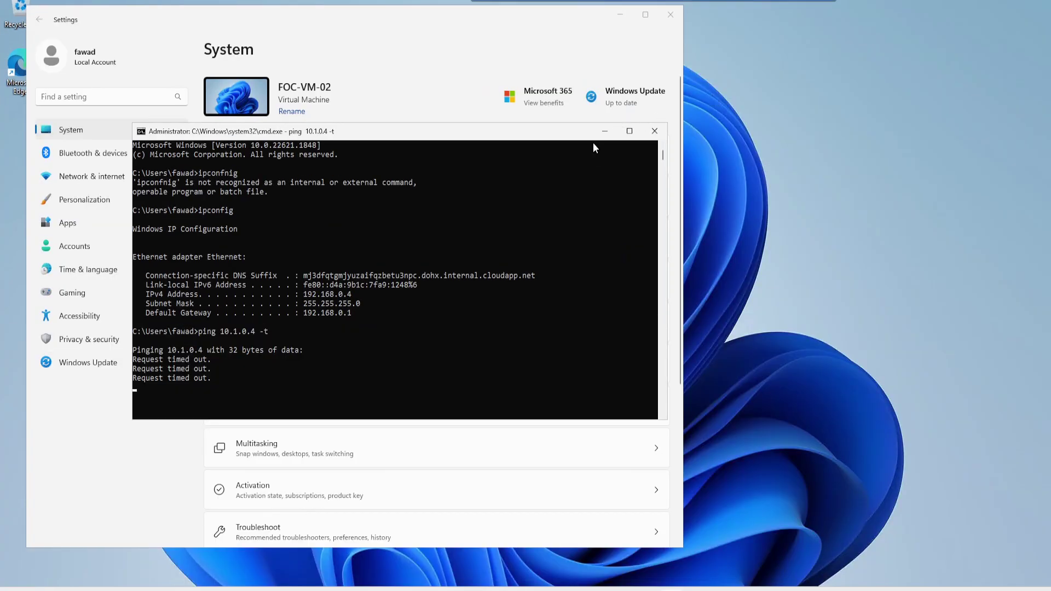
pyautogui.click(654, 131)
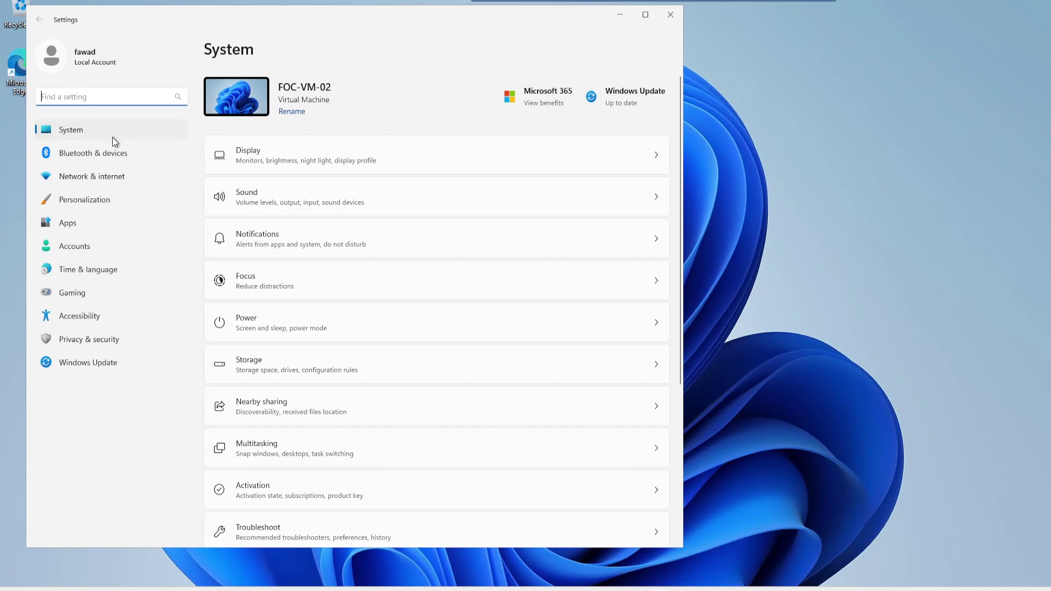
pyautogui.write('firewall')
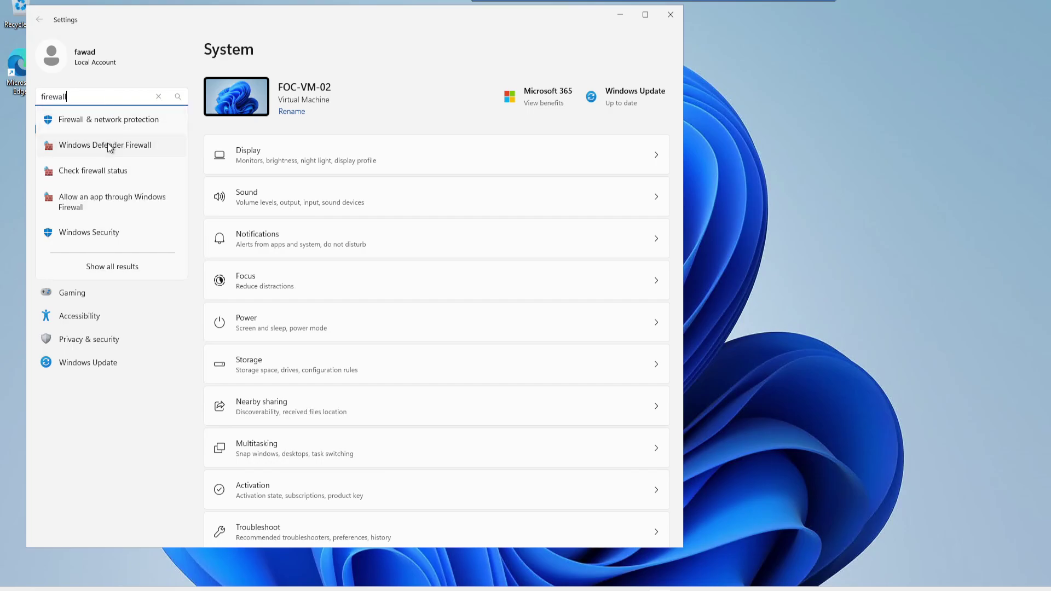
pyautogui.click(109, 145)
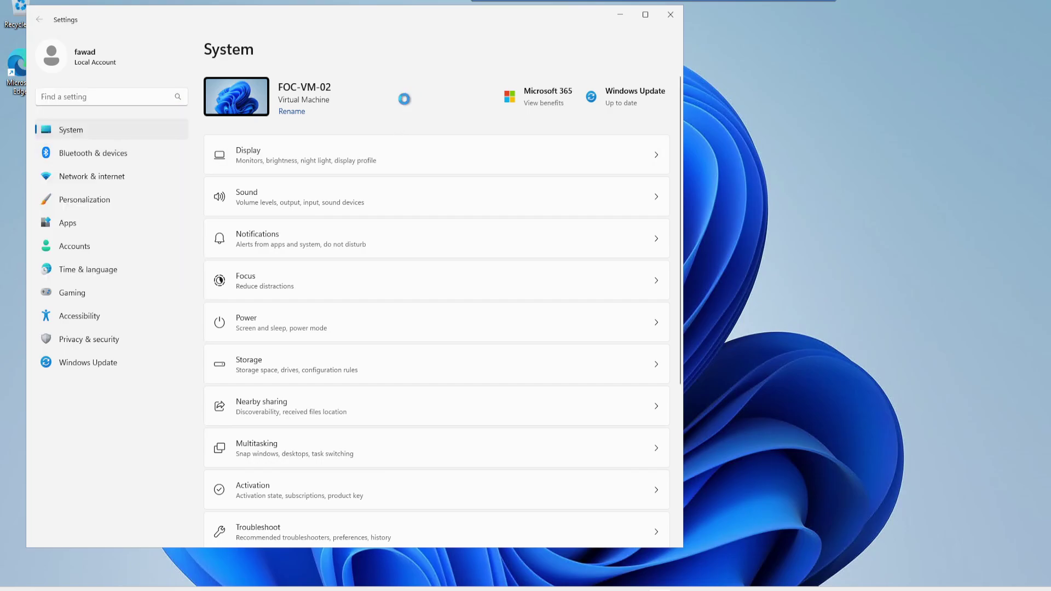
pyautogui.click(260, 244)
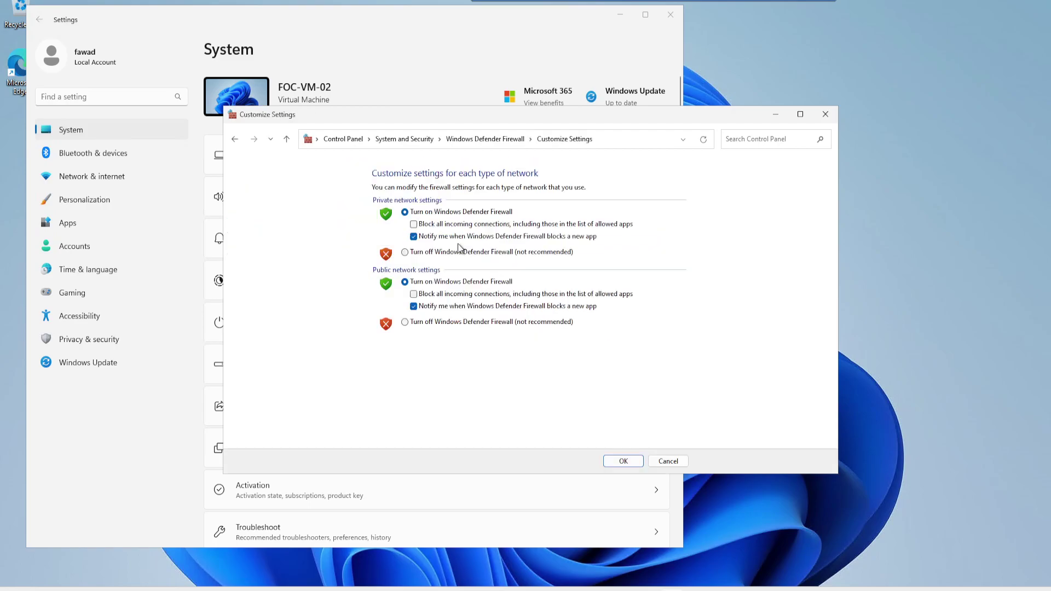
# Step: Turn off Windows Defender Firewall for private and public networks on FOC-VM-02, and close the firewall and Settings windows
pyautogui.click(432, 327)
pyautogui.click(621, 461)
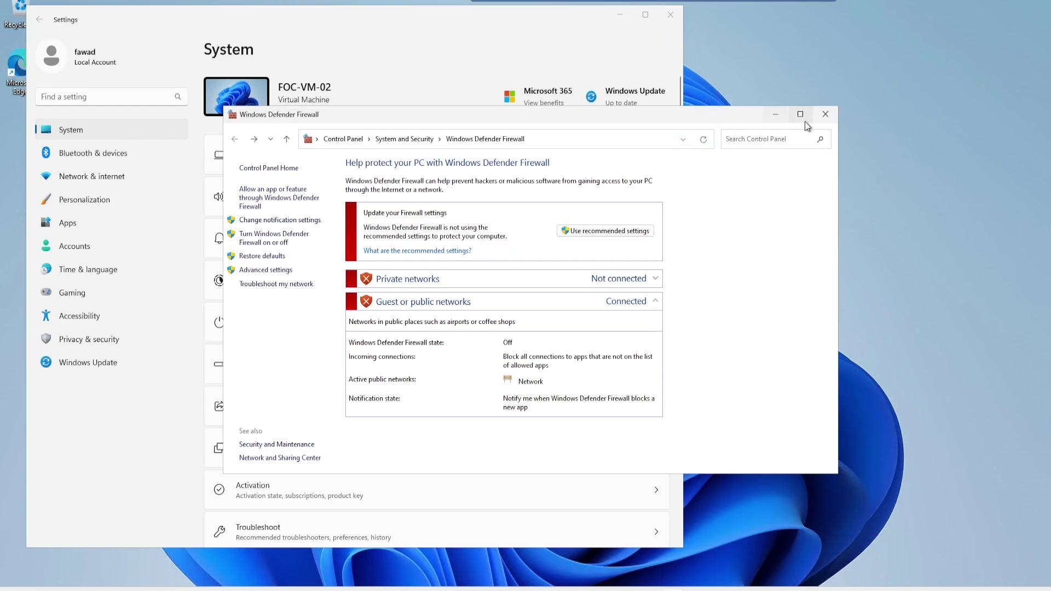
pyautogui.click(825, 114)
pyautogui.click(670, 13)
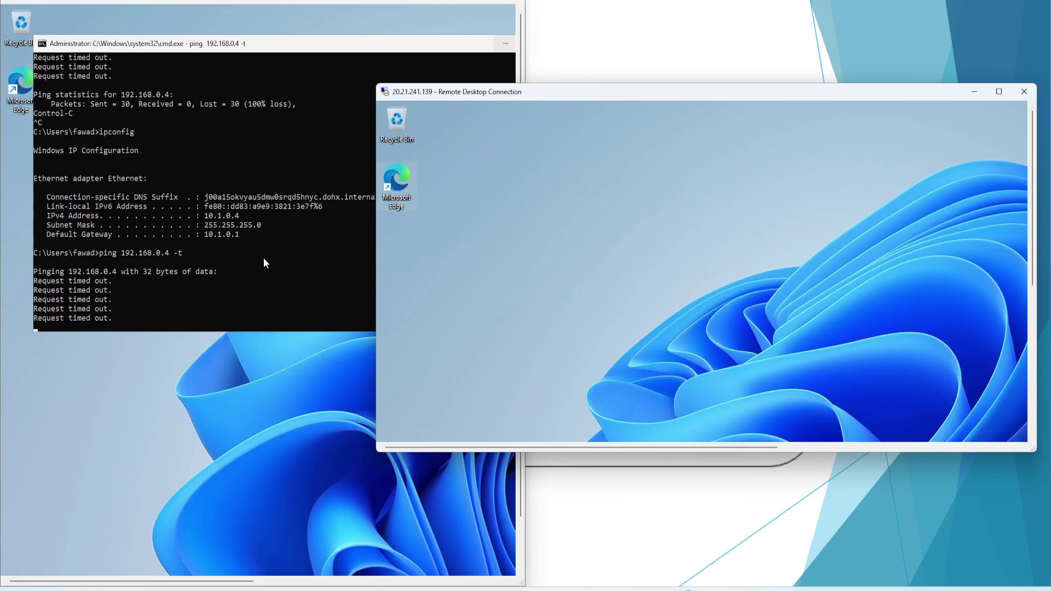
# Step: Open a new command prompt on FOC-VM-02 and start a continuous ping to 10.1.0.4 with the -t option
pyautogui.doubleClick(663, 94)
pyautogui.rightClick(414, 590)
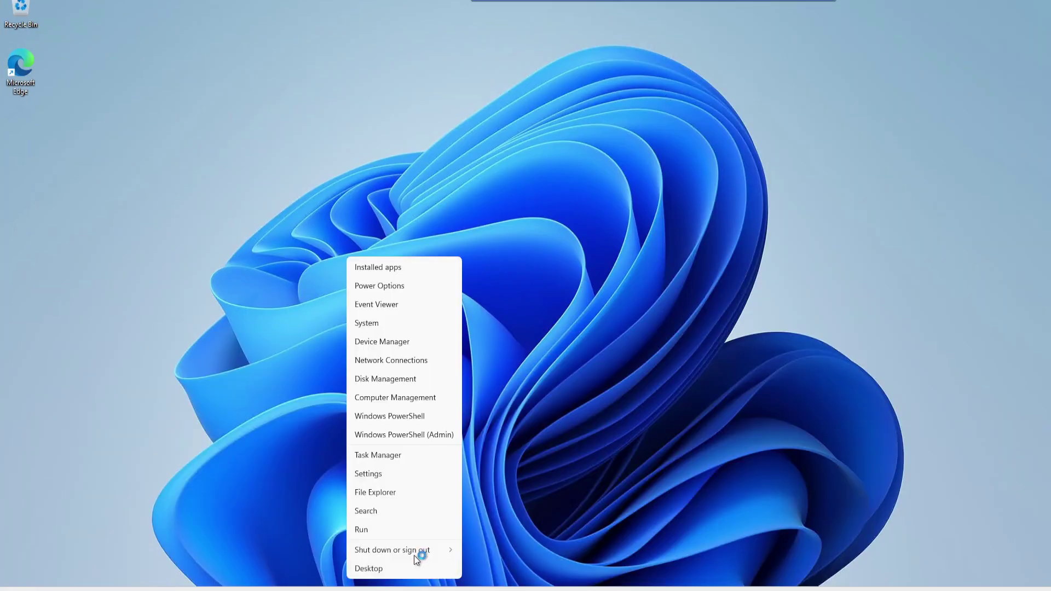
pyautogui.click(408, 534)
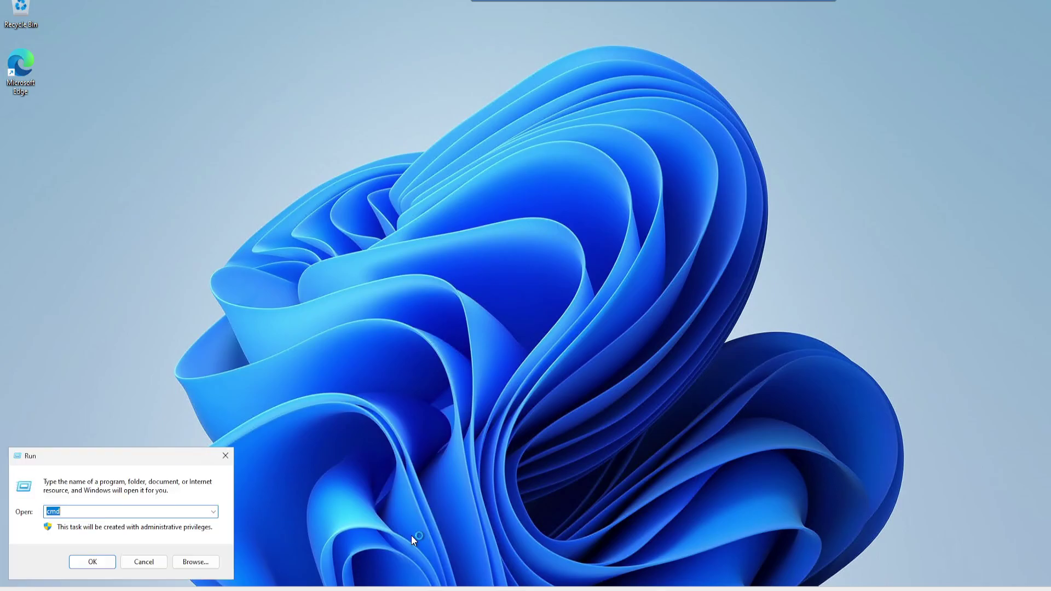
pyautogui.press('Return')
pyautogui.write('j')
pyautogui.press('BackSpace')
pyautogui.write('ping ')
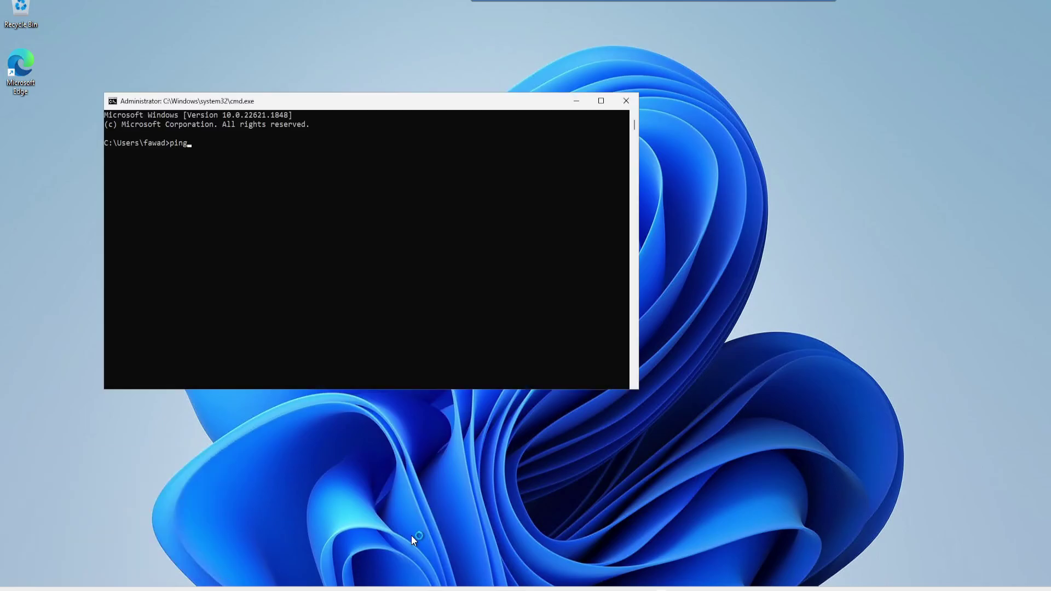
pyautogui.write('10.1.0.4 -t')
pyautogui.press('Return')
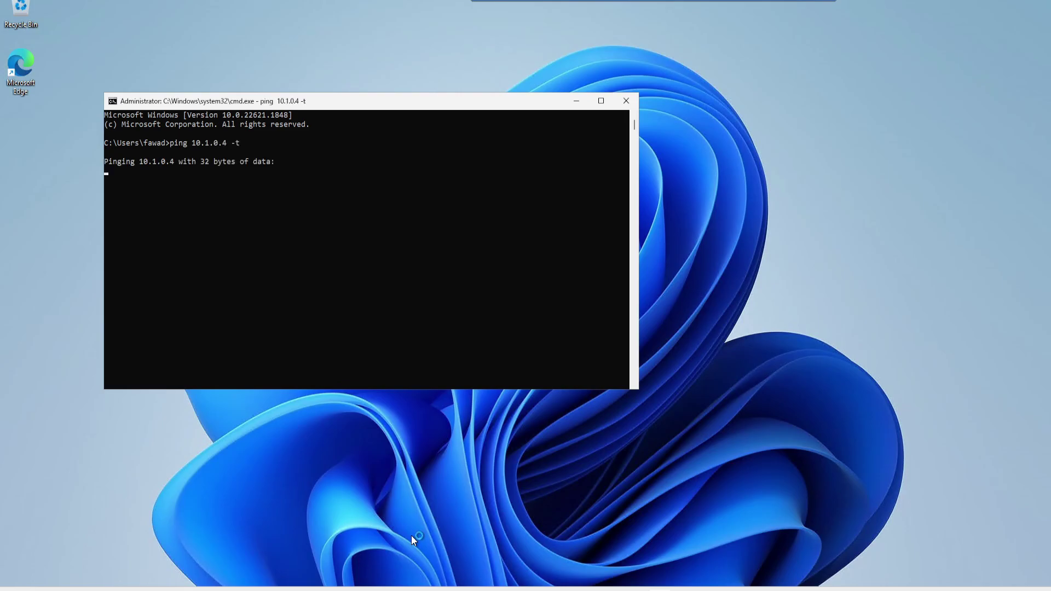
# Step: Reposition the FOC-VM-02 command prompt and arrange its remote session beside the FOC-VM-01 session
pyautogui.moveTo(382, 110); pyautogui.dragTo(806, 131)
pyautogui.click(815, 8)
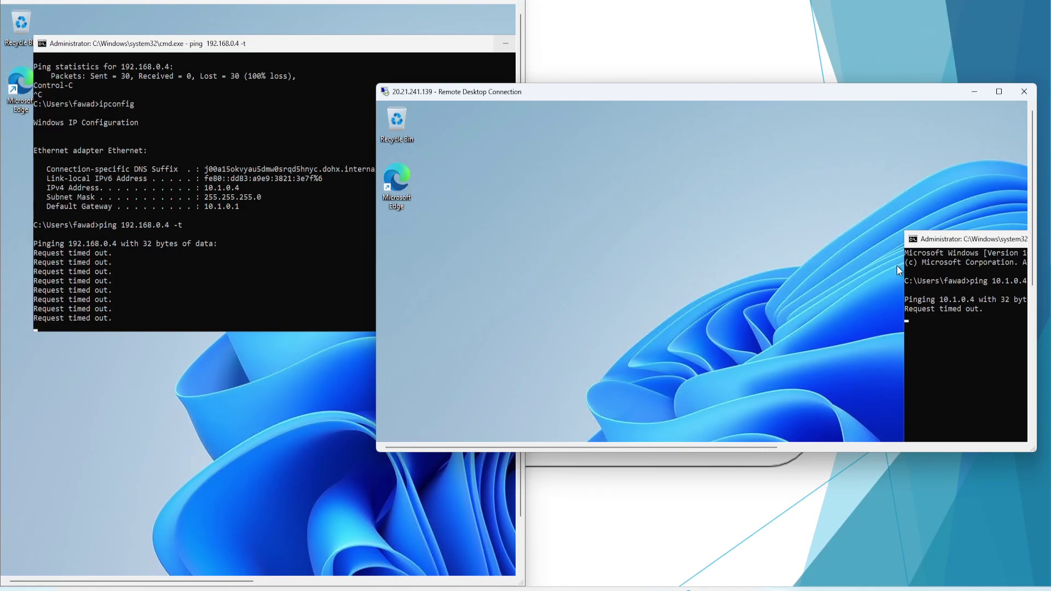
pyautogui.moveTo(952, 241); pyautogui.dragTo(679, 170)
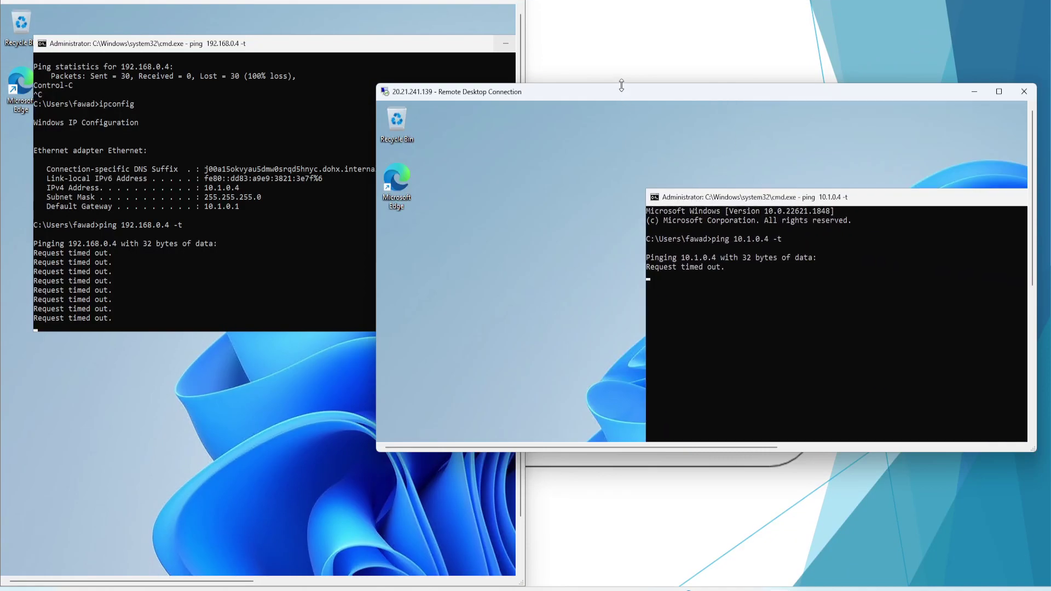
pyautogui.moveTo(621, 95); pyautogui.dragTo(1049, 3)
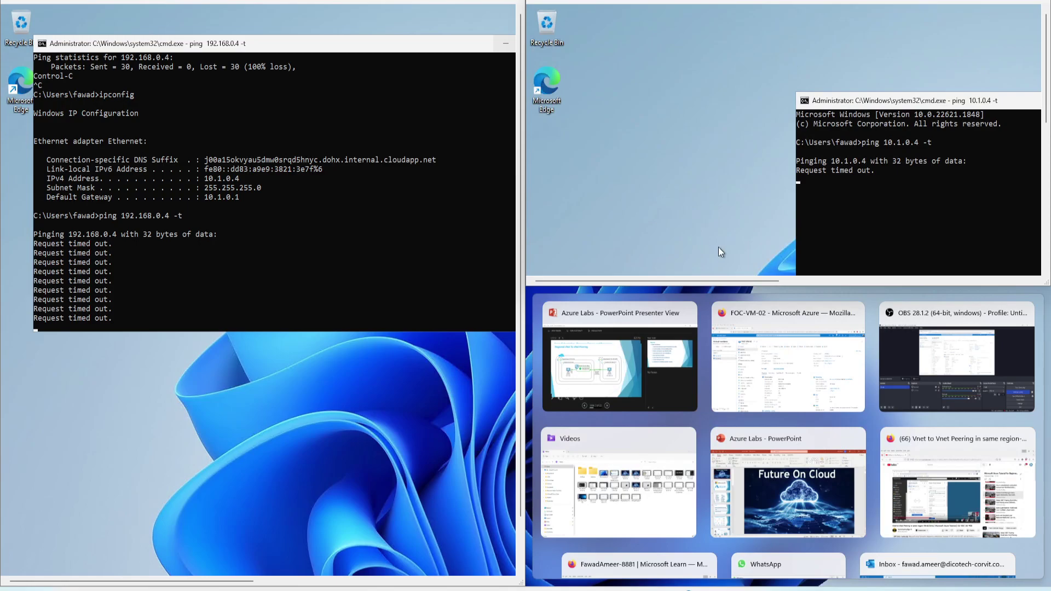
pyautogui.moveTo(769, 2); pyautogui.dragTo(878, 152)
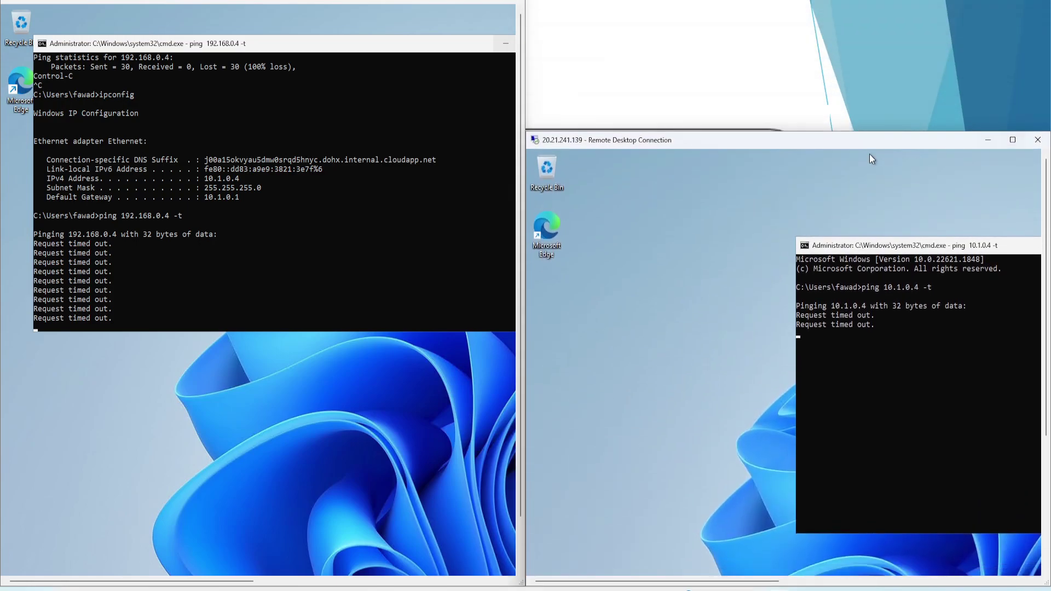
pyautogui.doubleClick(808, 144)
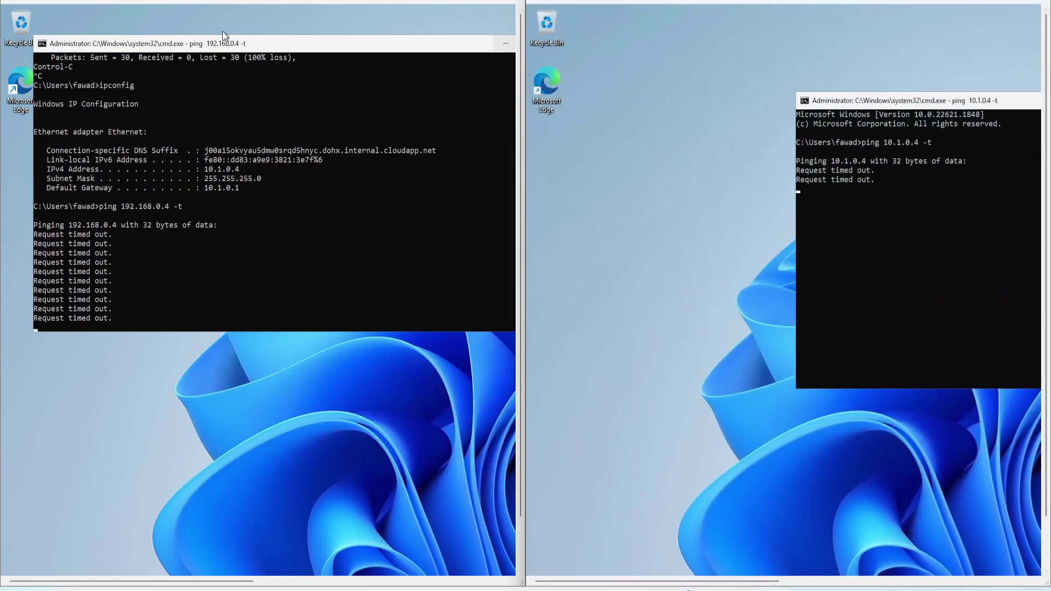
# Step: Open Settings on FOC-VM-01, search for firewall, and open Windows Defender Firewall
pyautogui.click(302, 136)
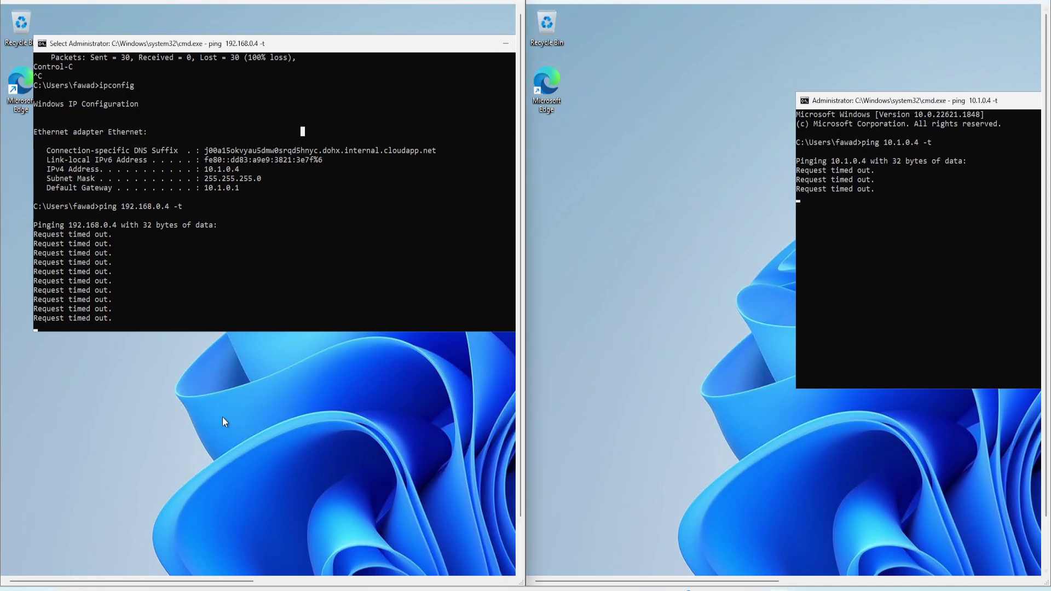
pyautogui.scroll(-2, 521, 401)
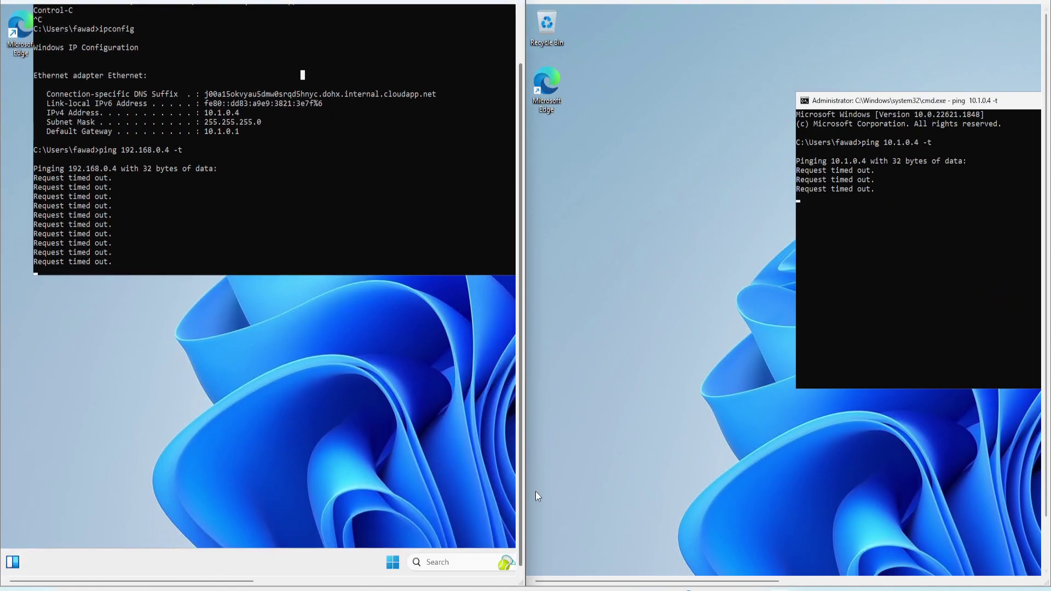
pyautogui.click(387, 564)
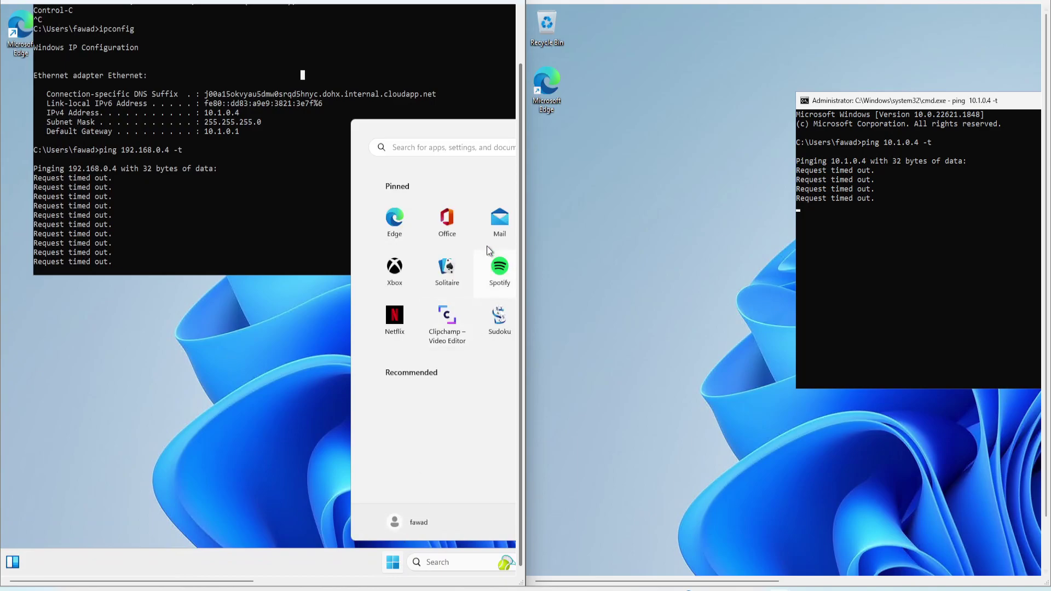
pyautogui.click(427, 152)
pyautogui.write('settings')
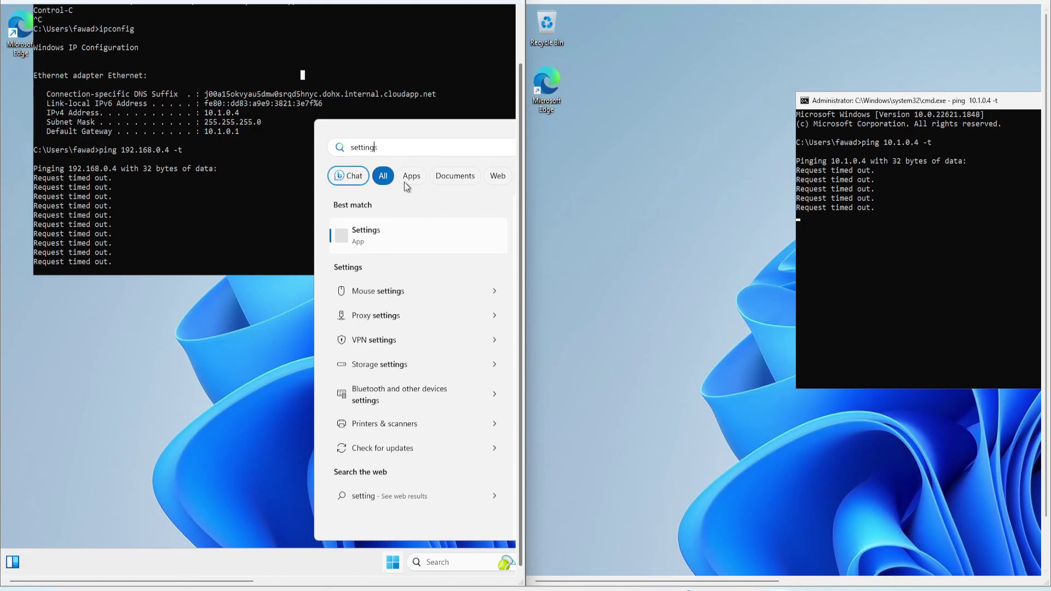
pyautogui.click(374, 241)
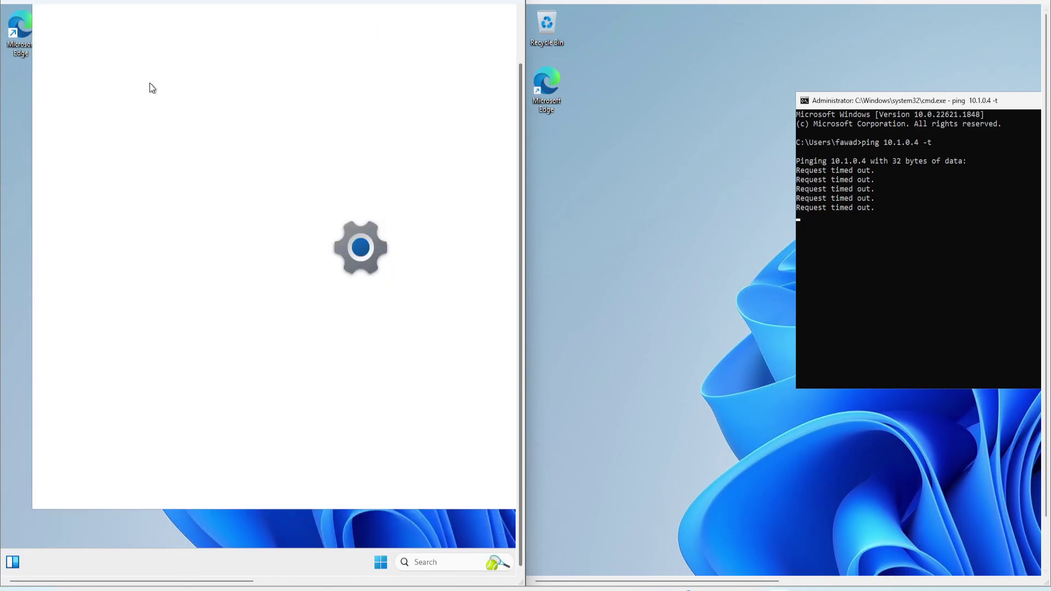
pyautogui.write('firew')
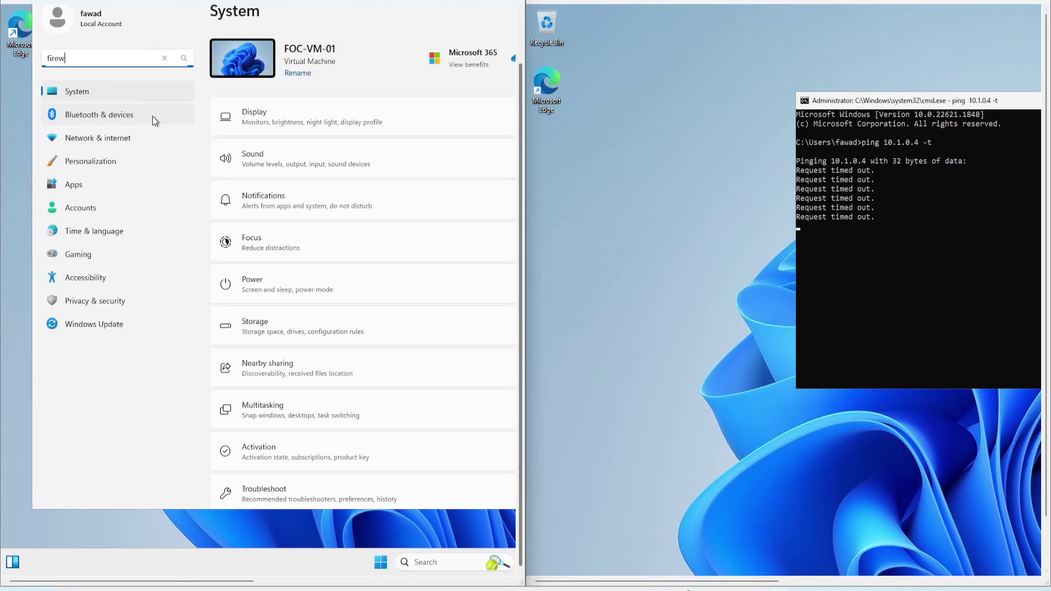
pyautogui.click(80, 107)
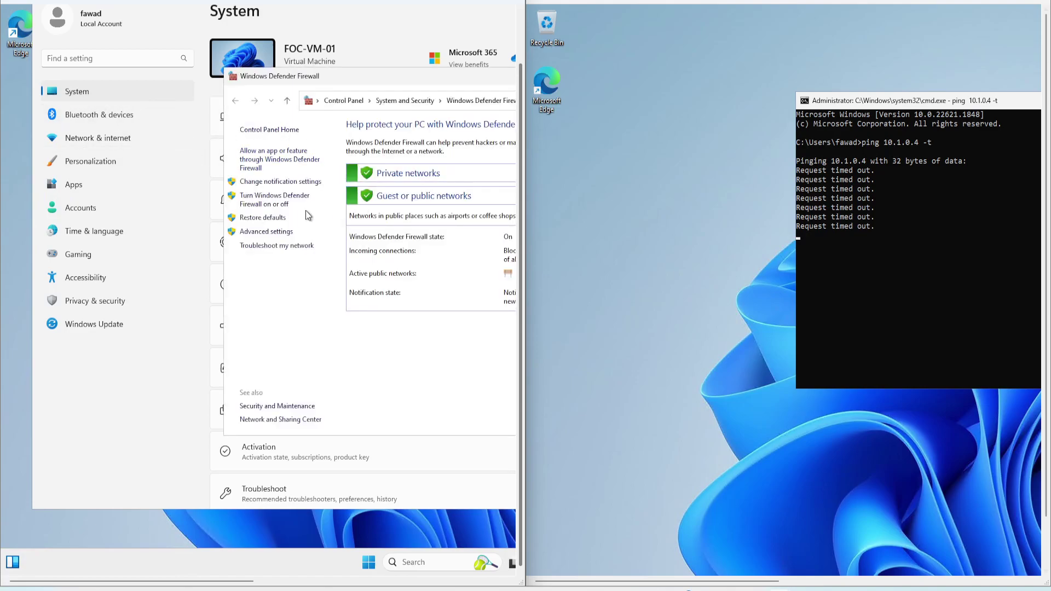
# Step: Turn off Windows Defender Firewall for private and public networks on FOC-VM-01, and close the firewall window
pyautogui.click(285, 207)
pyautogui.click(417, 215)
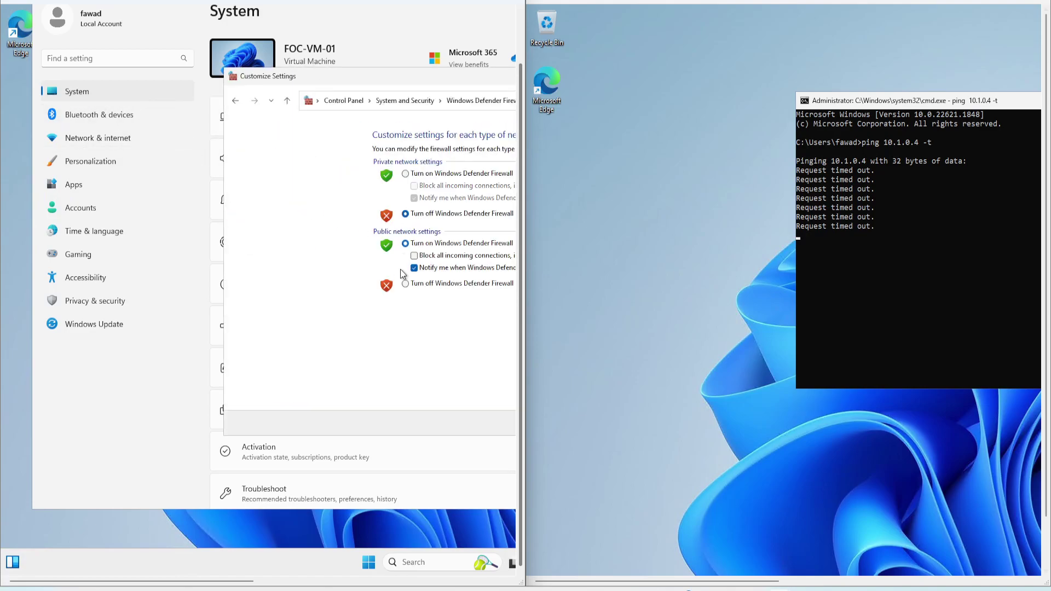
pyautogui.click(415, 286)
pyautogui.moveTo(383, 77); pyautogui.dragTo(204, 73)
pyautogui.click(444, 420)
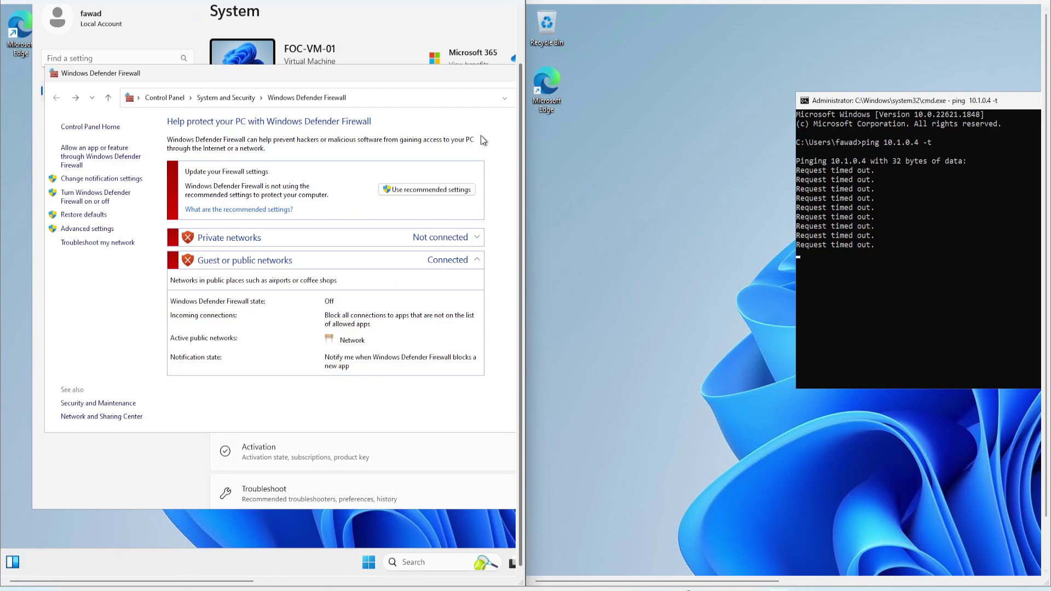
pyautogui.moveTo(472, 78); pyautogui.dragTo(427, 133)
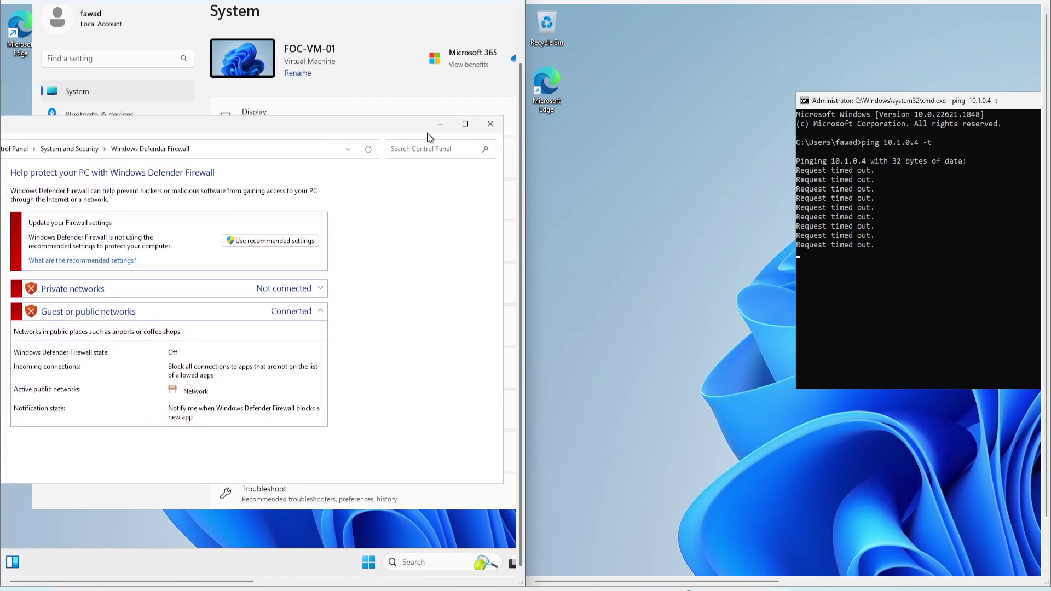
pyautogui.click(491, 124)
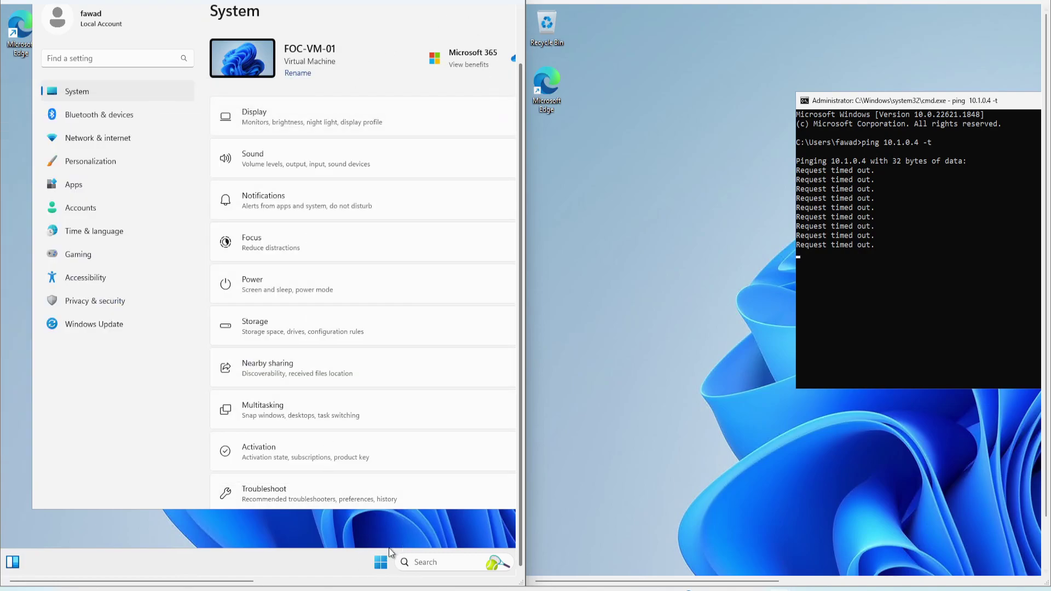
# Step: Bring the command prompt running the ping to 192.168.0.4 in front of Settings on FOC-VM-01
pyautogui.click(268, 581)
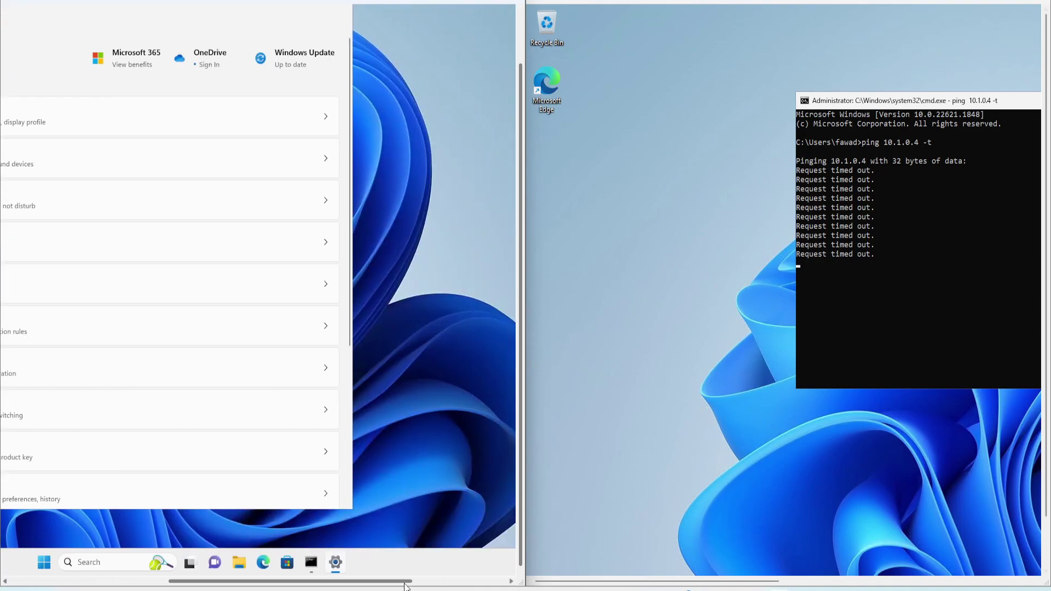
pyautogui.click(311, 563)
pyautogui.click(161, 580)
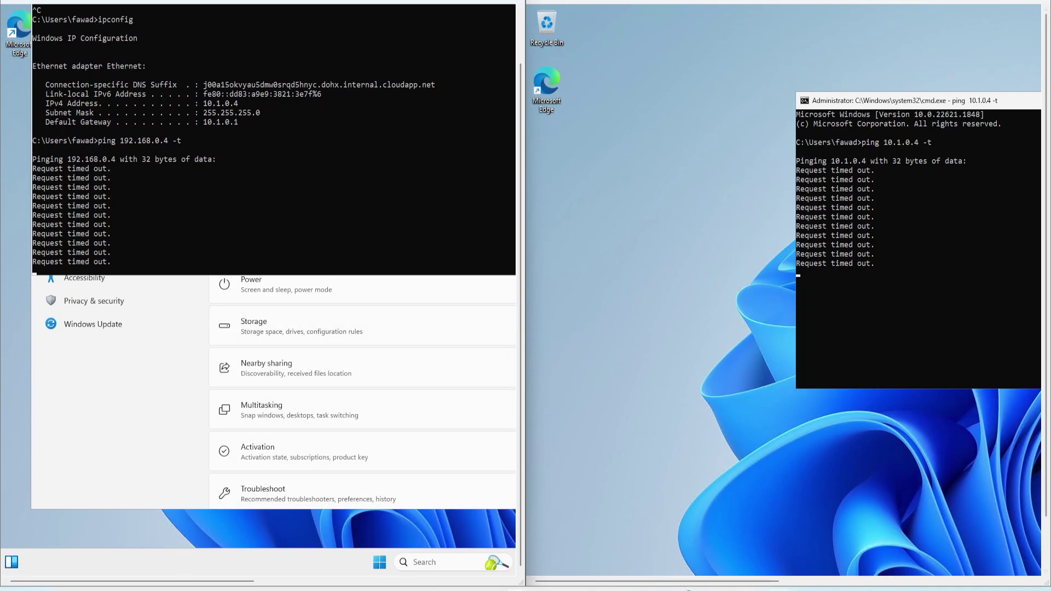
# Step: Switch to the Azure portal in the browser and open the Peerings page of virtual network vNet01
pyautogui.moveTo(510, 581)
pyautogui.click(655, 543)
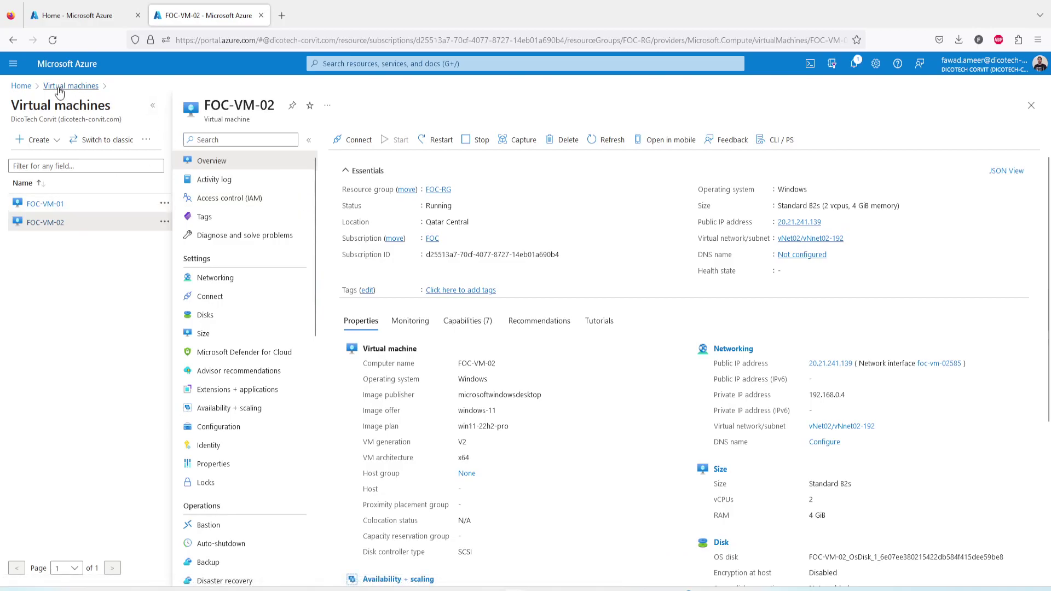
pyautogui.click(20, 87)
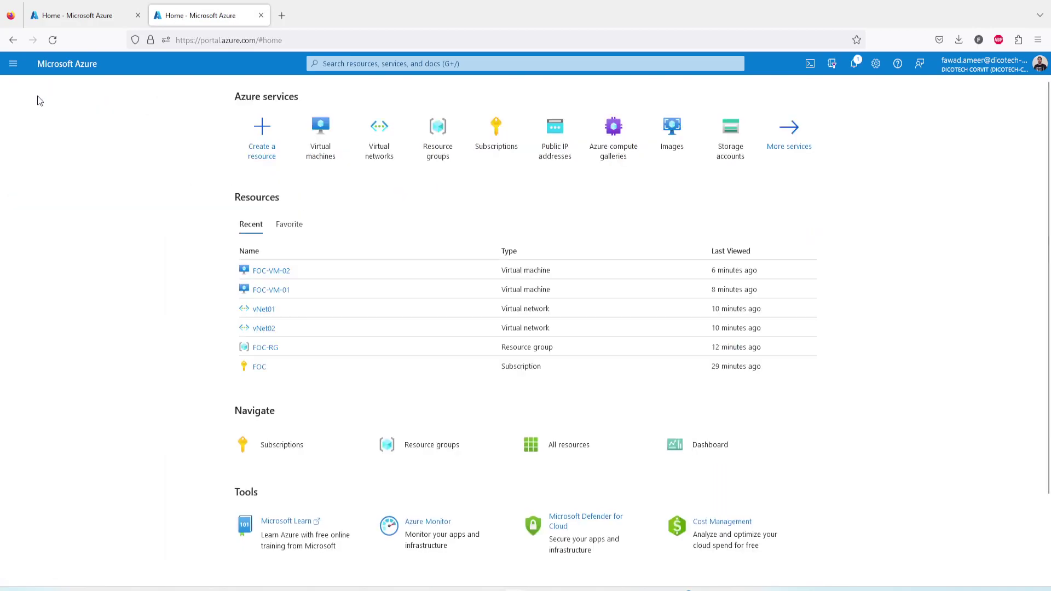
pyautogui.click(376, 160)
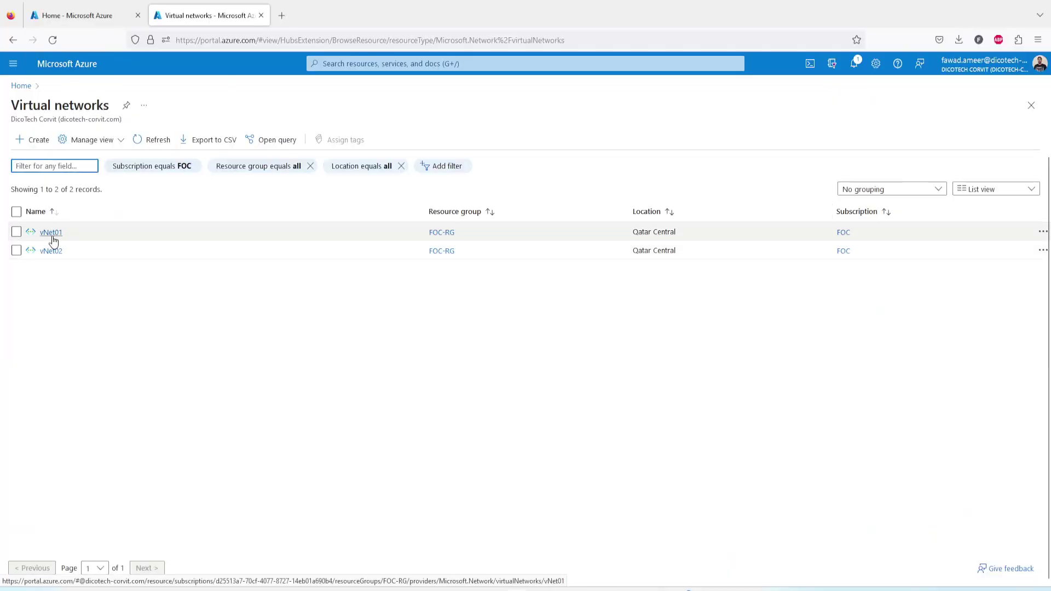
pyautogui.click(53, 237)
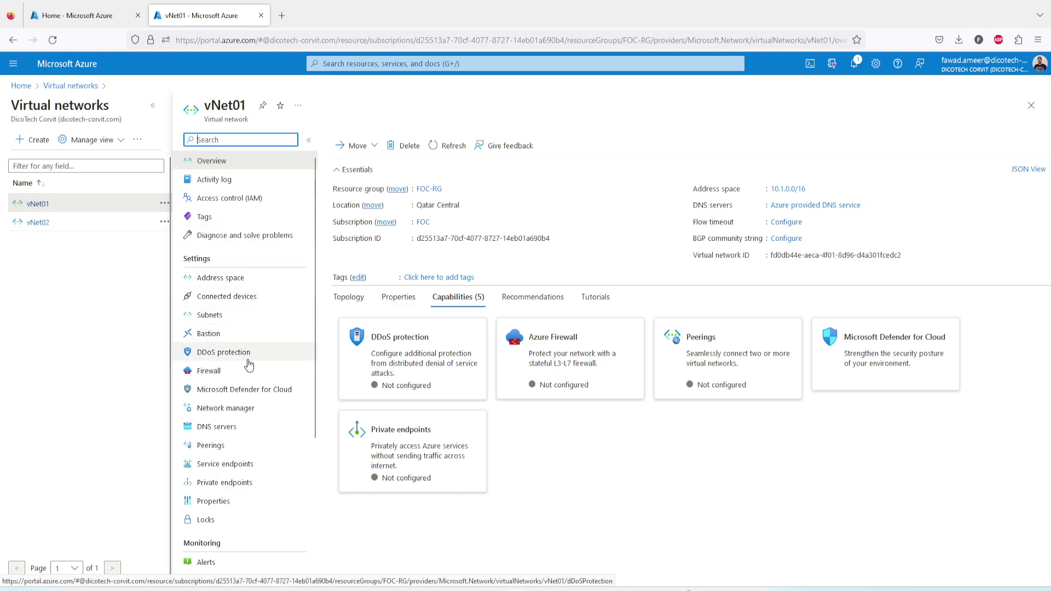
pyautogui.click(219, 445)
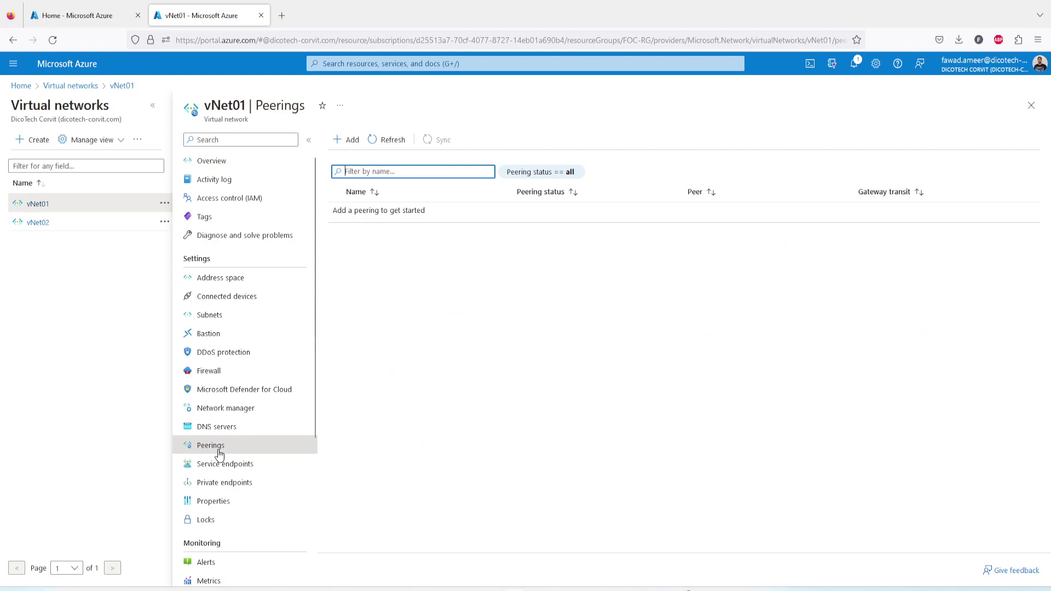
# Step: Start a new peering on vNet01, naming this network's peering link vNet01 and the remote network's link vNet02
pyautogui.click(348, 141)
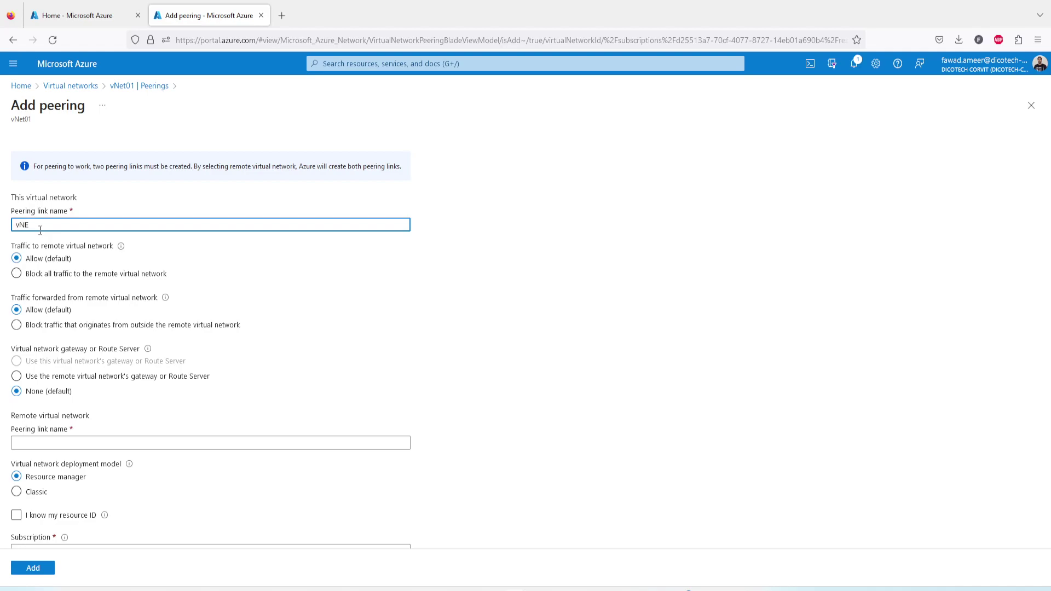
pyautogui.write('vNet01Peering')
pyautogui.click(73, 444)
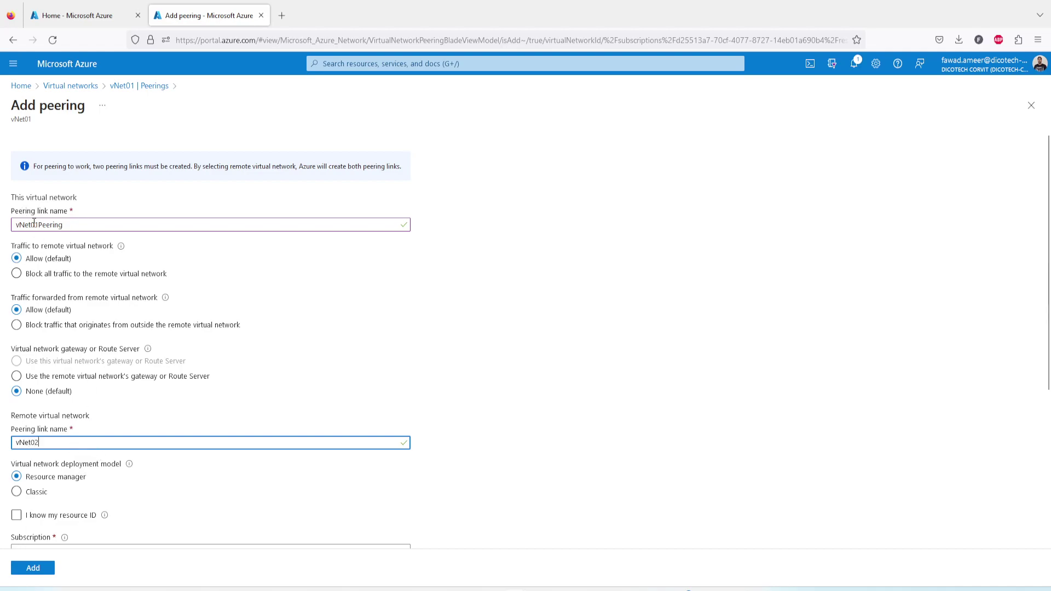
pyautogui.moveTo(38, 226); pyautogui.dragTo(123, 227)
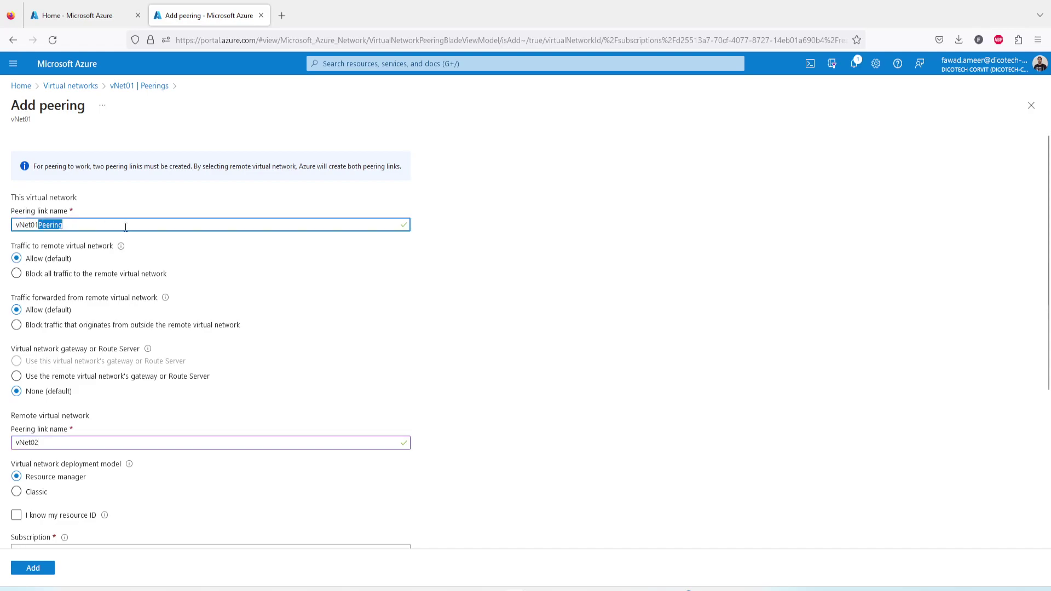
pyautogui.press('BackSpace')
pyautogui.click(42, 444)
# Step: Pick vNet02 as the remote virtual network for the peering, and try vNet01 in its place
pyautogui.scroll(-3, 55, 446)
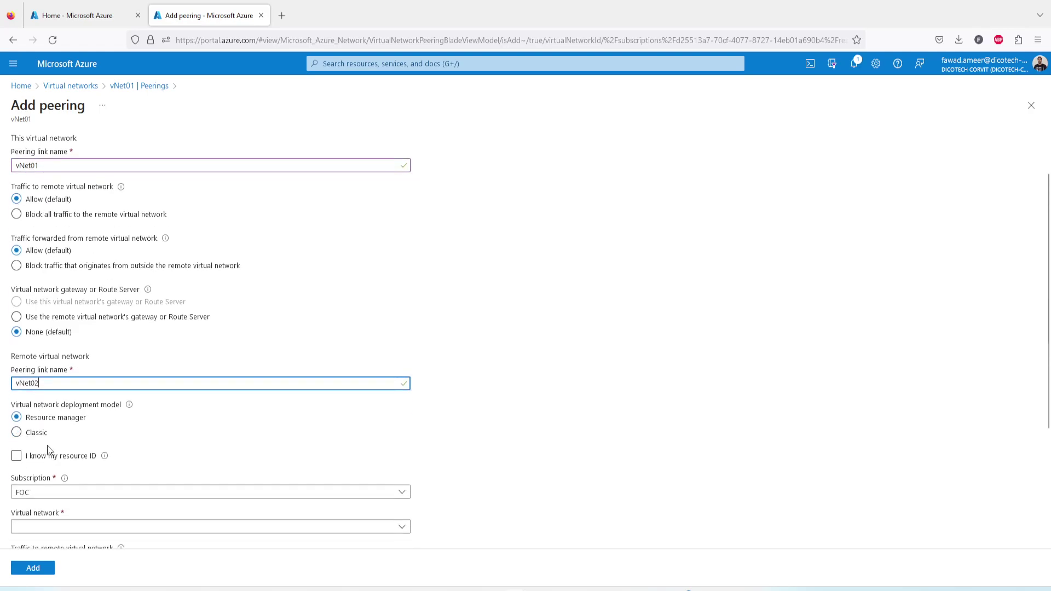
pyautogui.scroll(-1, 146, 451)
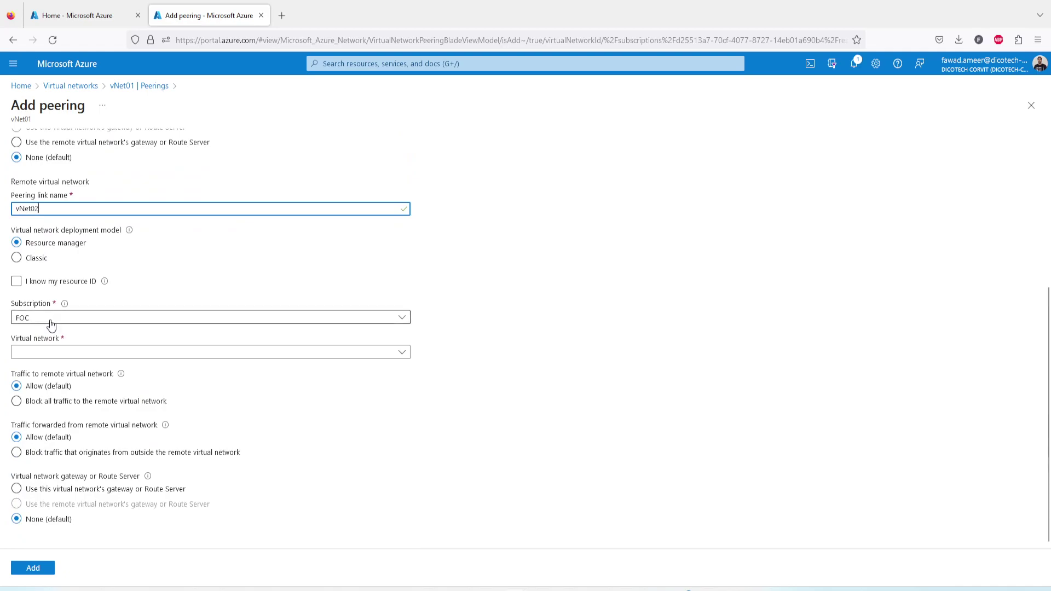
pyautogui.click(50, 352)
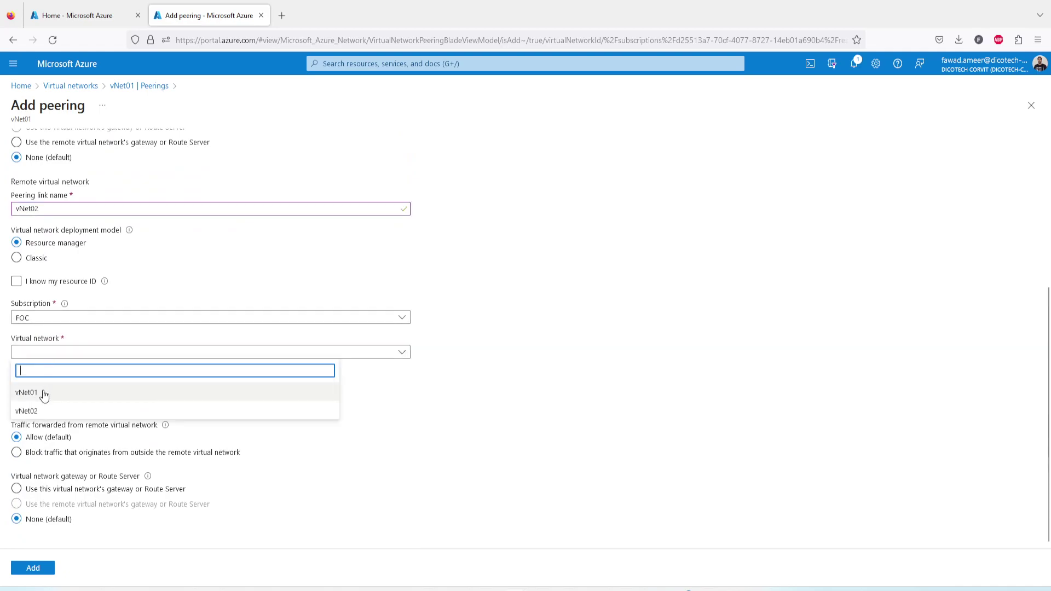
pyautogui.click(36, 412)
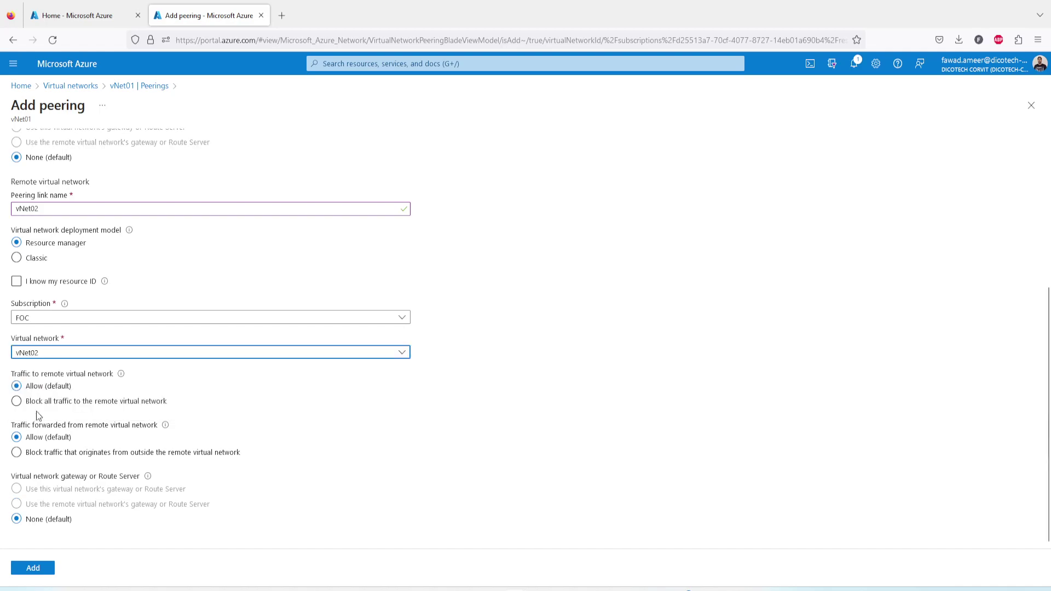
pyautogui.click(45, 355)
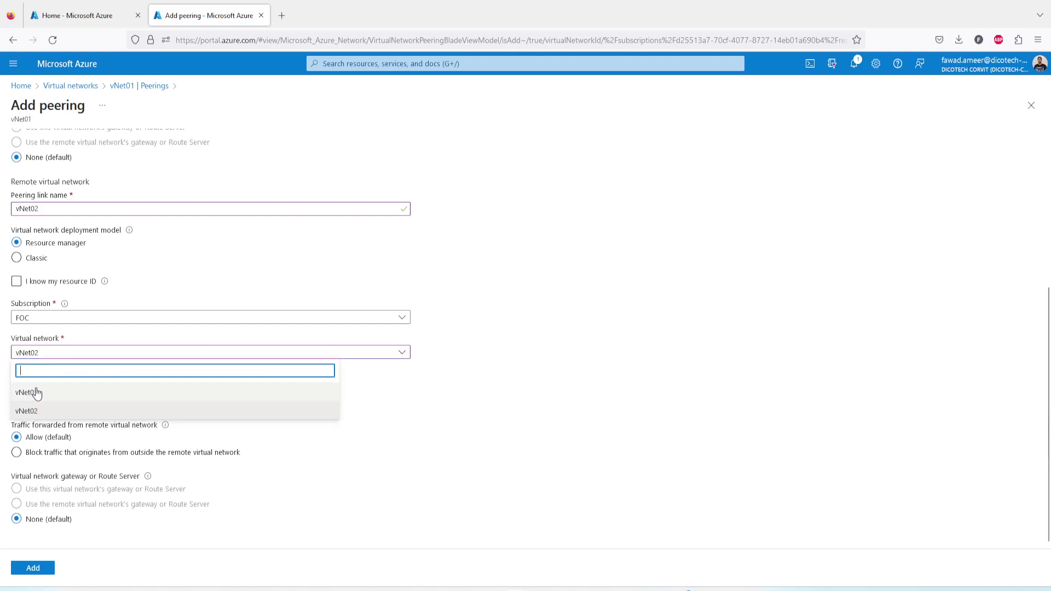
pyautogui.click(36, 393)
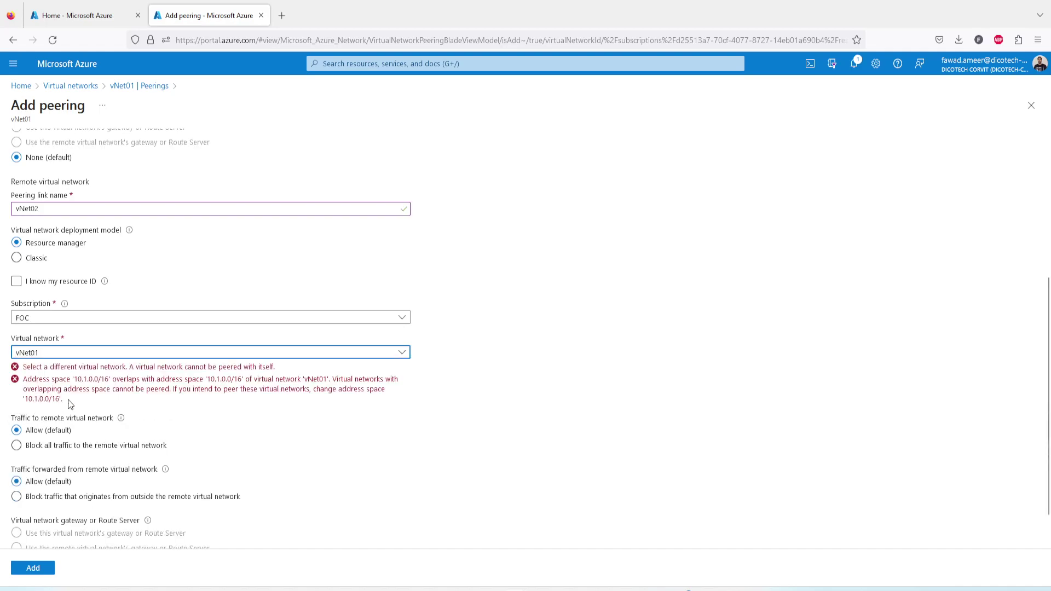
# Step: Set the remote virtual network to vNet02 and add the peering
pyautogui.click(61, 356)
pyautogui.click(36, 411)
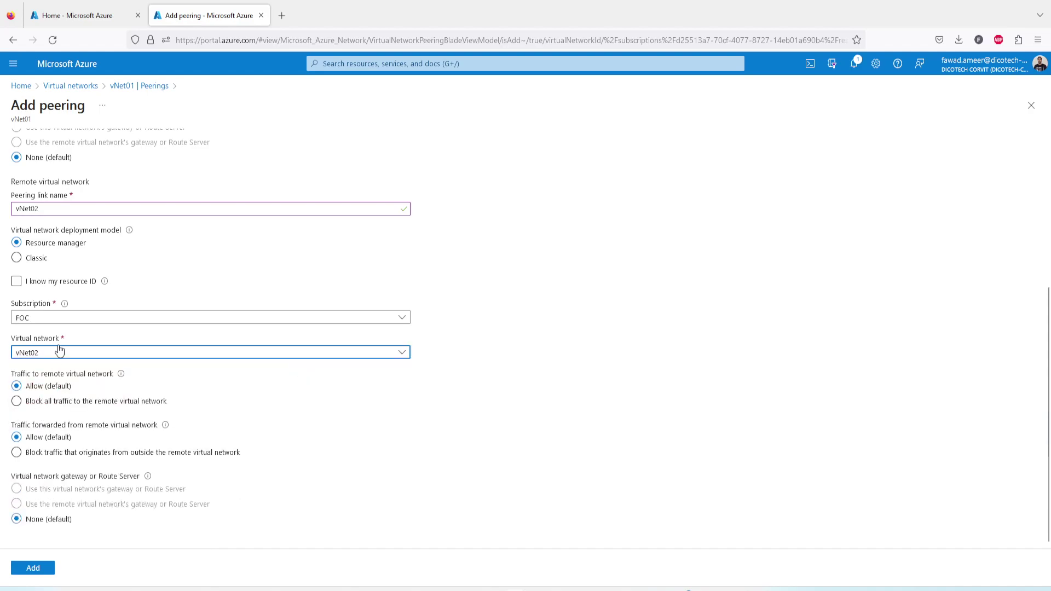
pyautogui.click(39, 570)
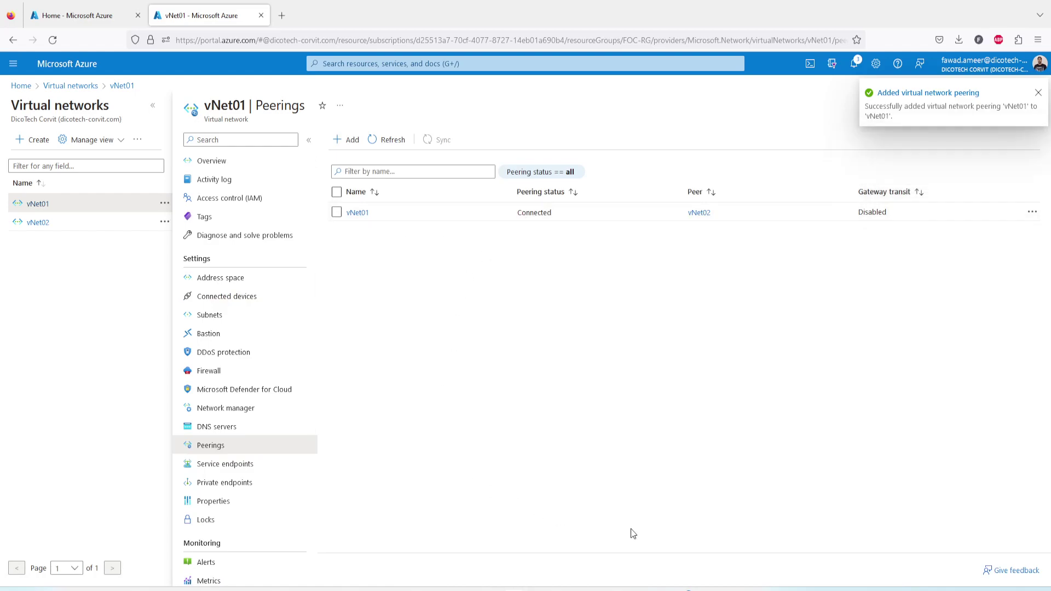
# Step: Switch to the FOC-VM-01 and FOC-VM-02 remote sessions and check the continuous pings side by side
pyautogui.moveTo(788, 588)
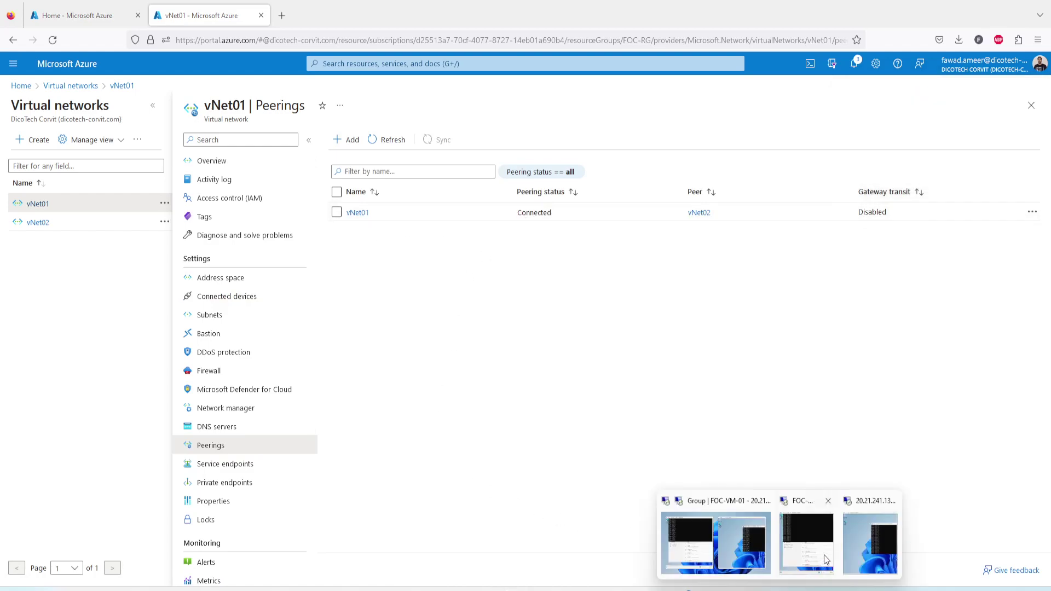
pyautogui.click(791, 543)
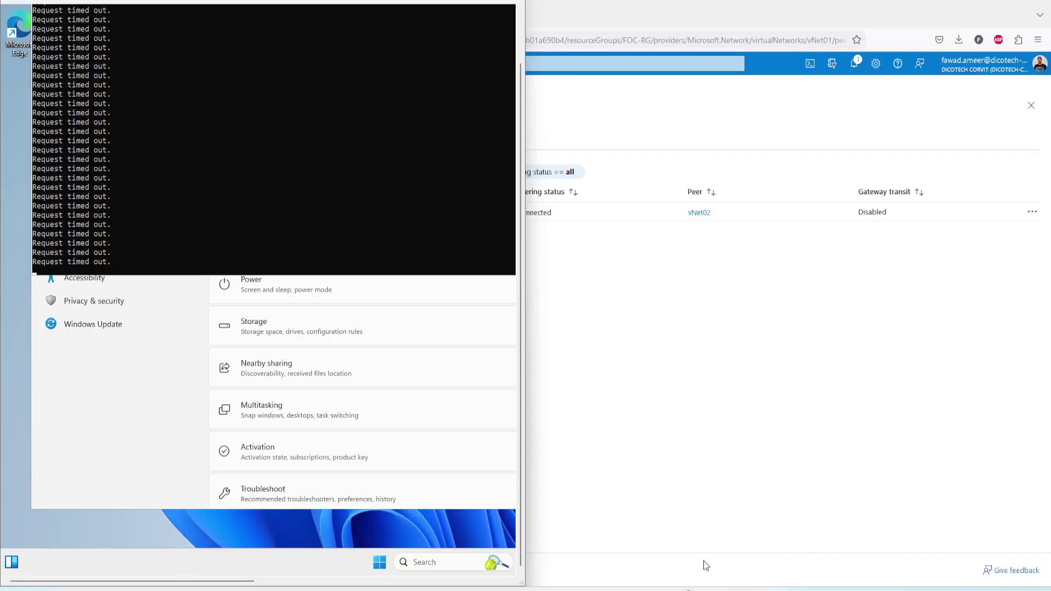
pyautogui.moveTo(774, 588)
pyautogui.click(870, 539)
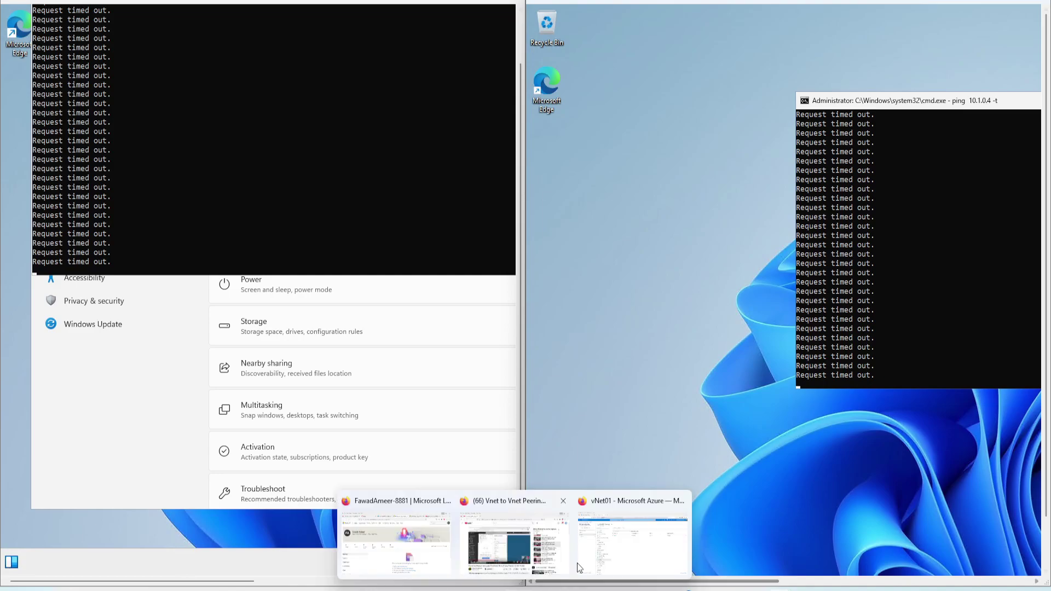
# Step: Return to the Azure portal, open the peerings of vNet02, and refresh the list to check the peering status
pyautogui.click(651, 545)
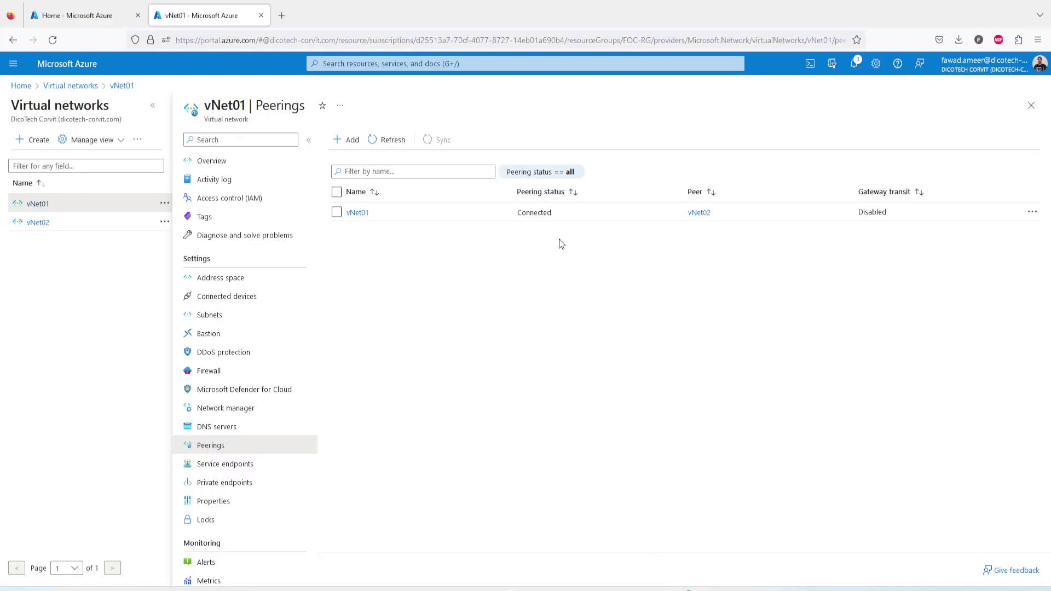
pyautogui.click(34, 225)
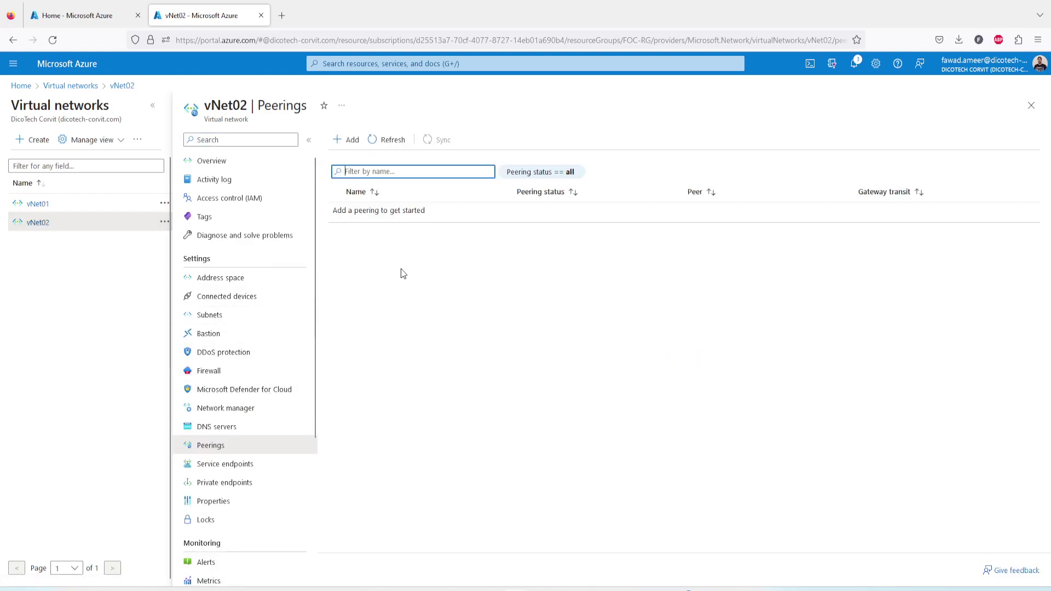
pyautogui.click(389, 141)
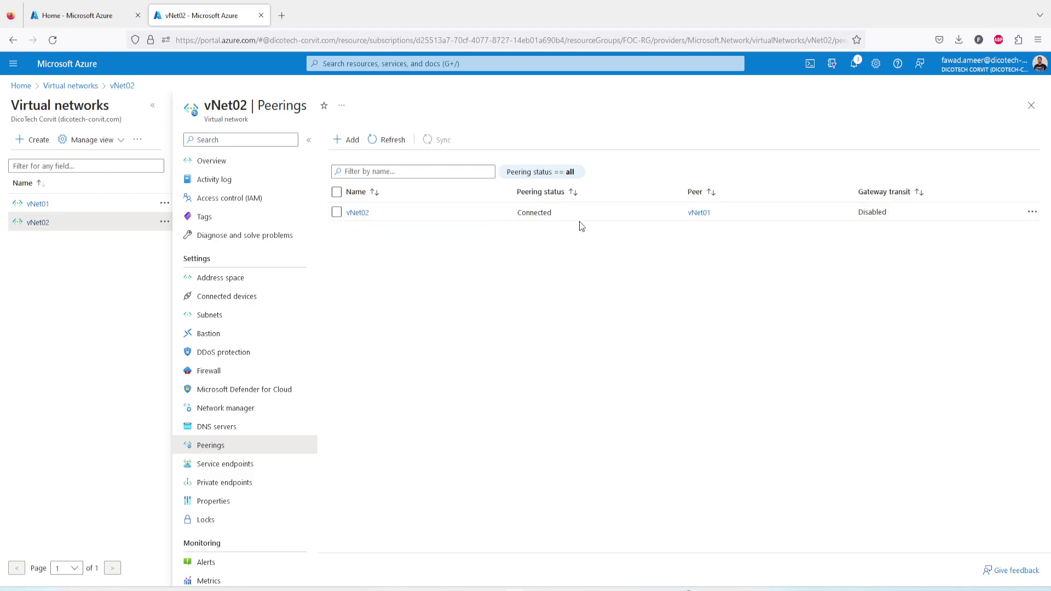
# Step: Review the address space and connected devices of vNet01, and check the connected devices of vNet02
pyautogui.click(63, 204)
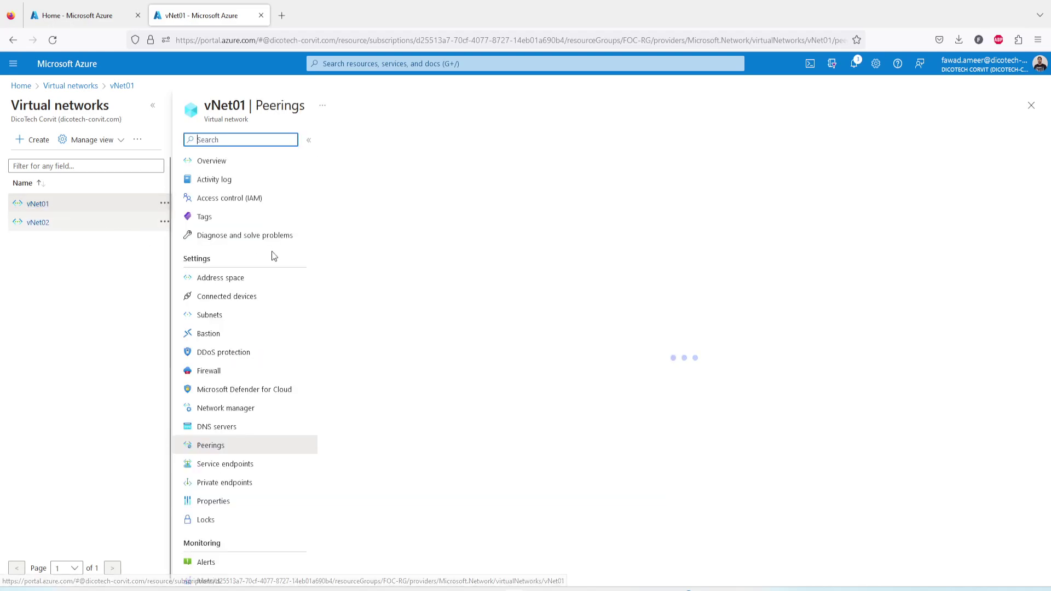
pyautogui.click(204, 278)
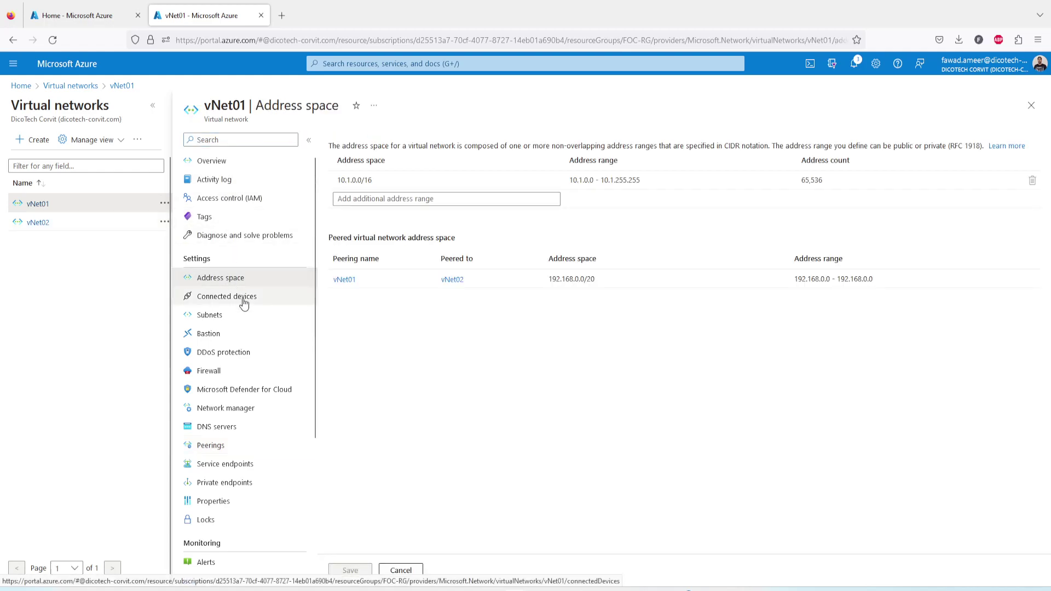
pyautogui.click(241, 300)
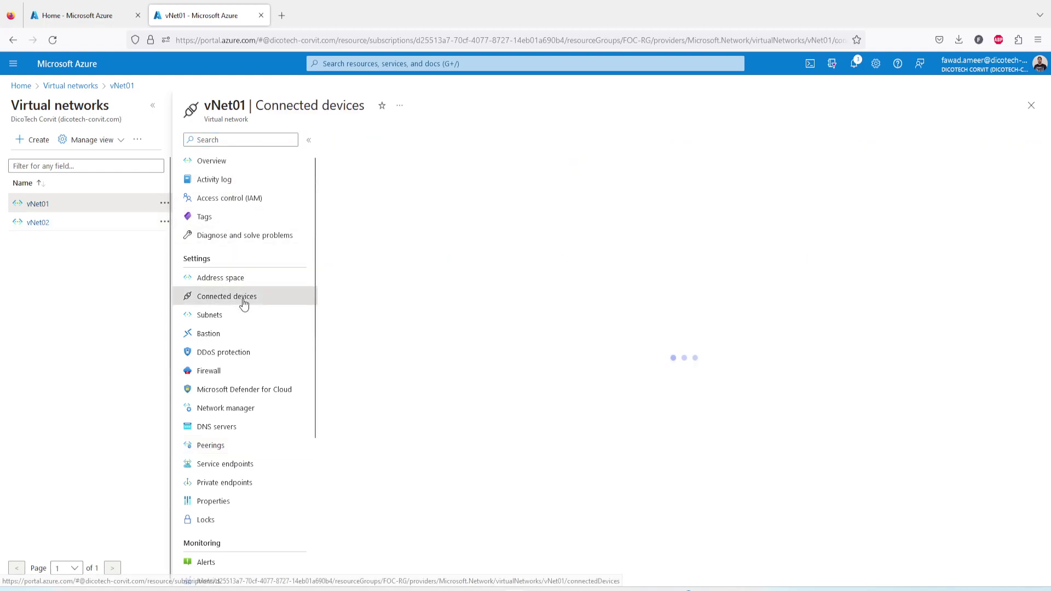
pyautogui.click(44, 226)
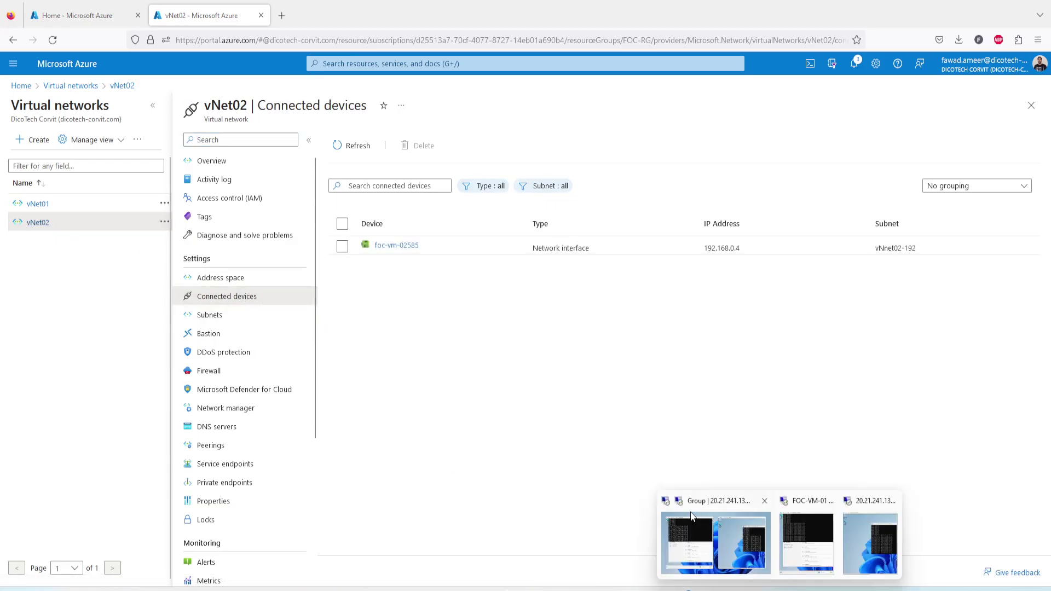
# Step: Bring up the FOC-VM-01 and FOC-VM-02 remote sessions and reposition the FOC-VM-02 command prompt to compare the running pings
pyautogui.click(807, 539)
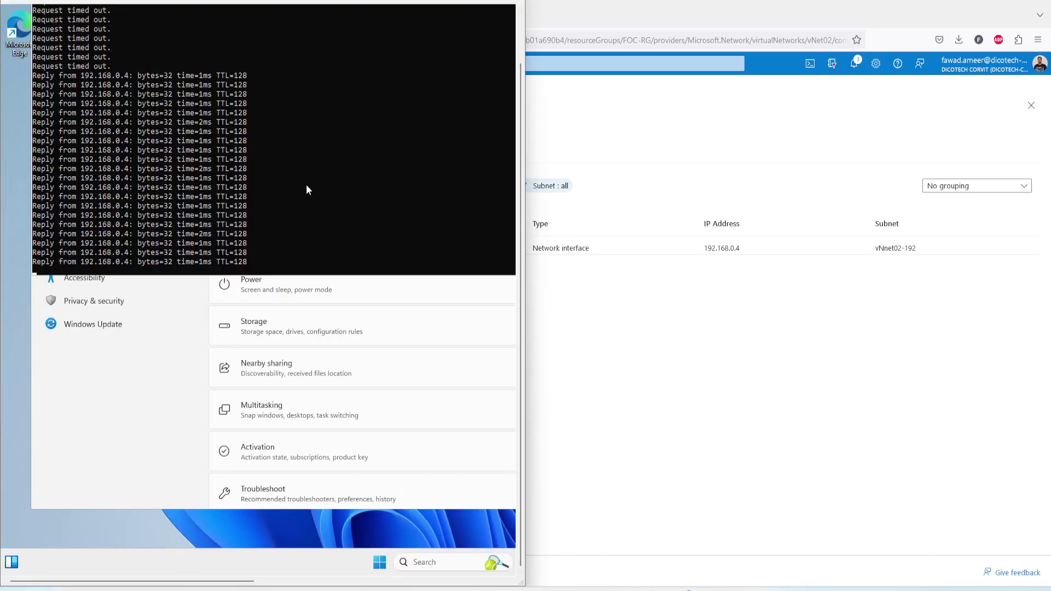
pyautogui.click(868, 547)
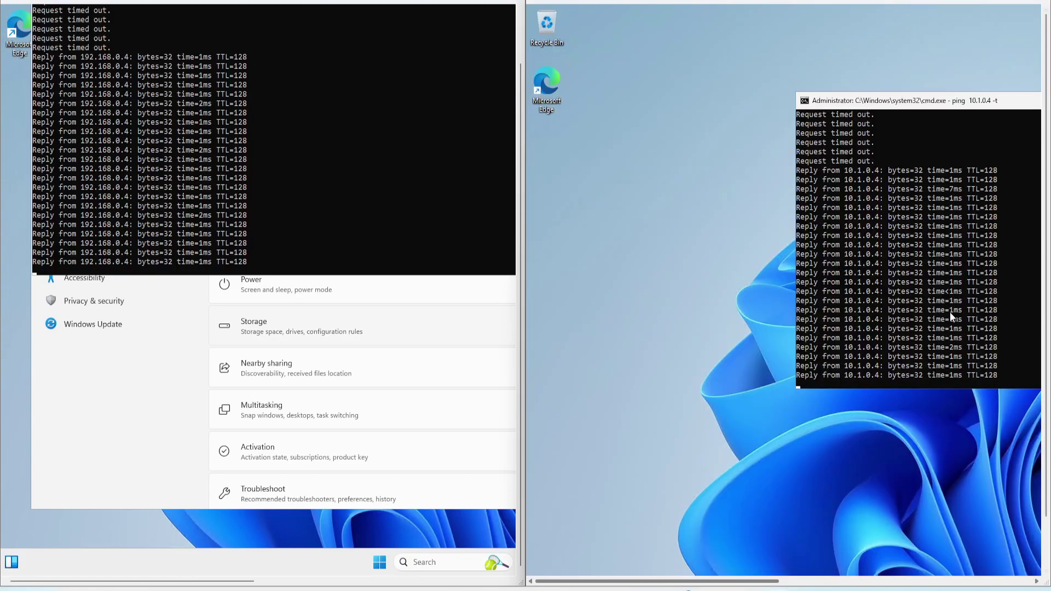
pyautogui.moveTo(886, 105); pyautogui.dragTo(680, 106)
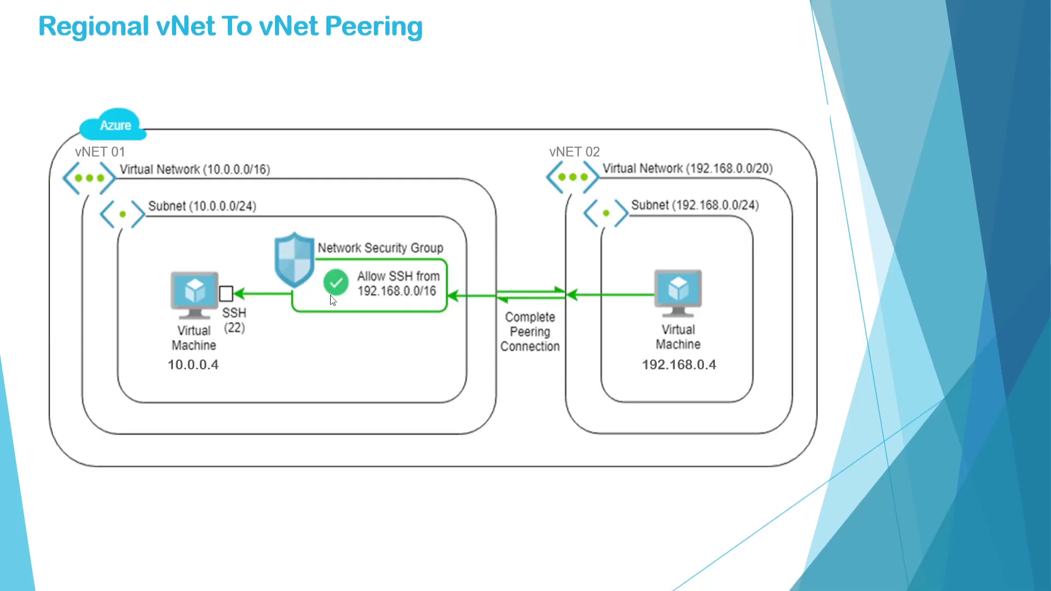
pyautogui.press('Right')
pyautogui.press('Right')
pyautogui.press('Right')
pyautogui.press('Right')
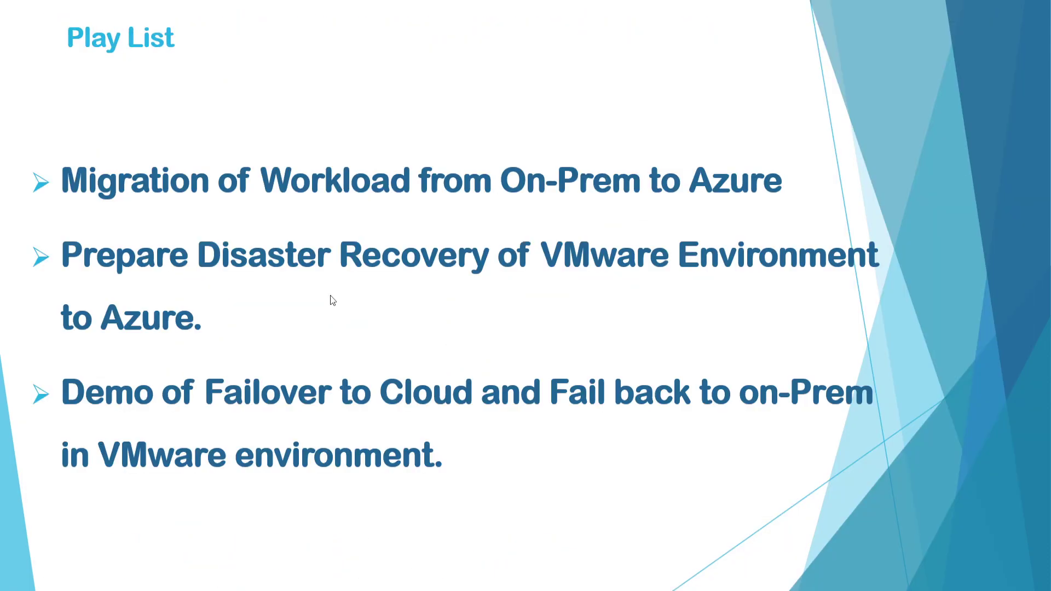